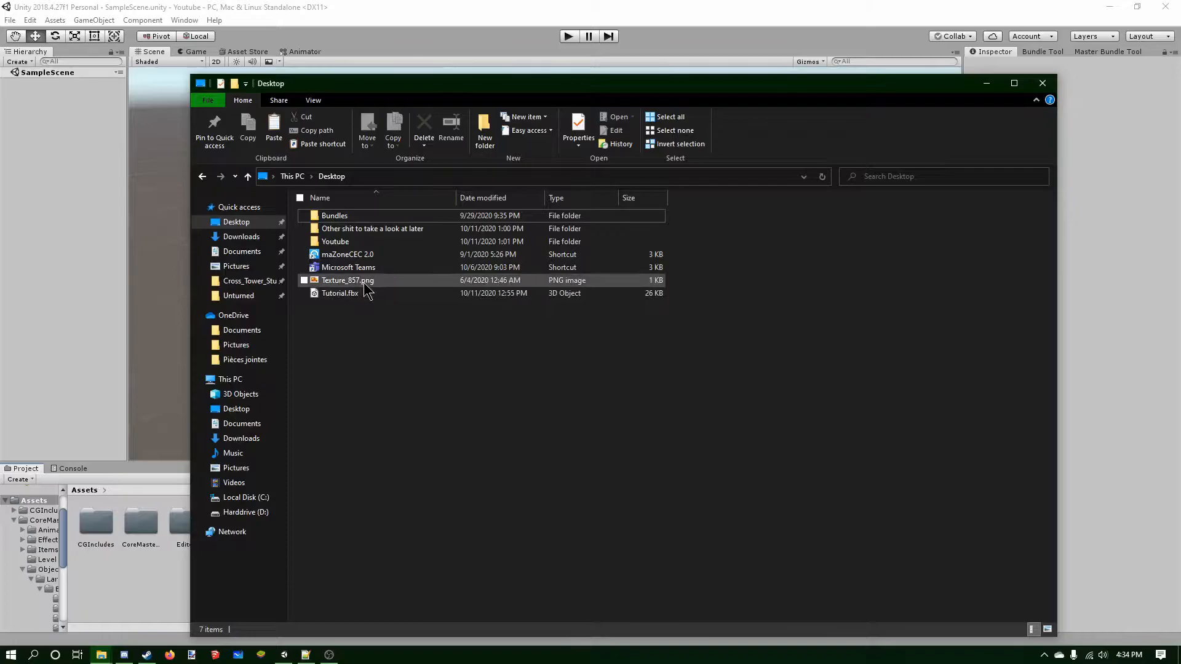
# Copy the Texture_857.png and Tutorial.fbx files from the Desktop.
pyautogui.click(353, 294)
pyautogui.click(365, 315)
pyautogui.click(359, 295)
pyautogui.click(363, 311)
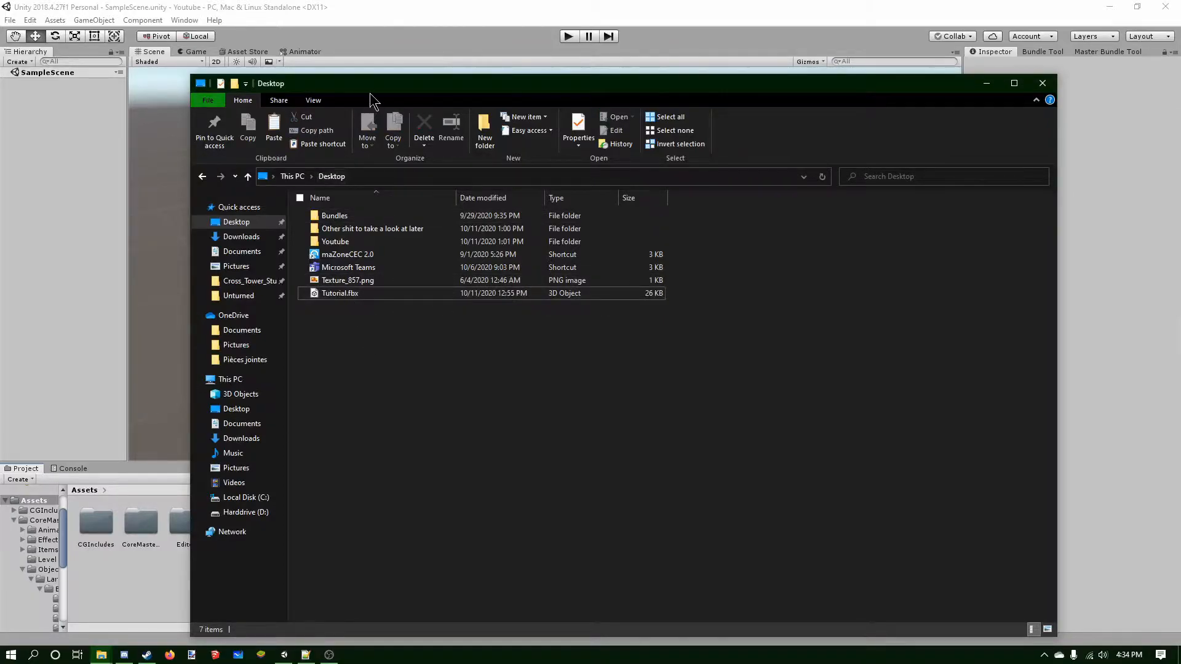
pyautogui.moveTo(412, 98); pyautogui.dragTo(498, 126)
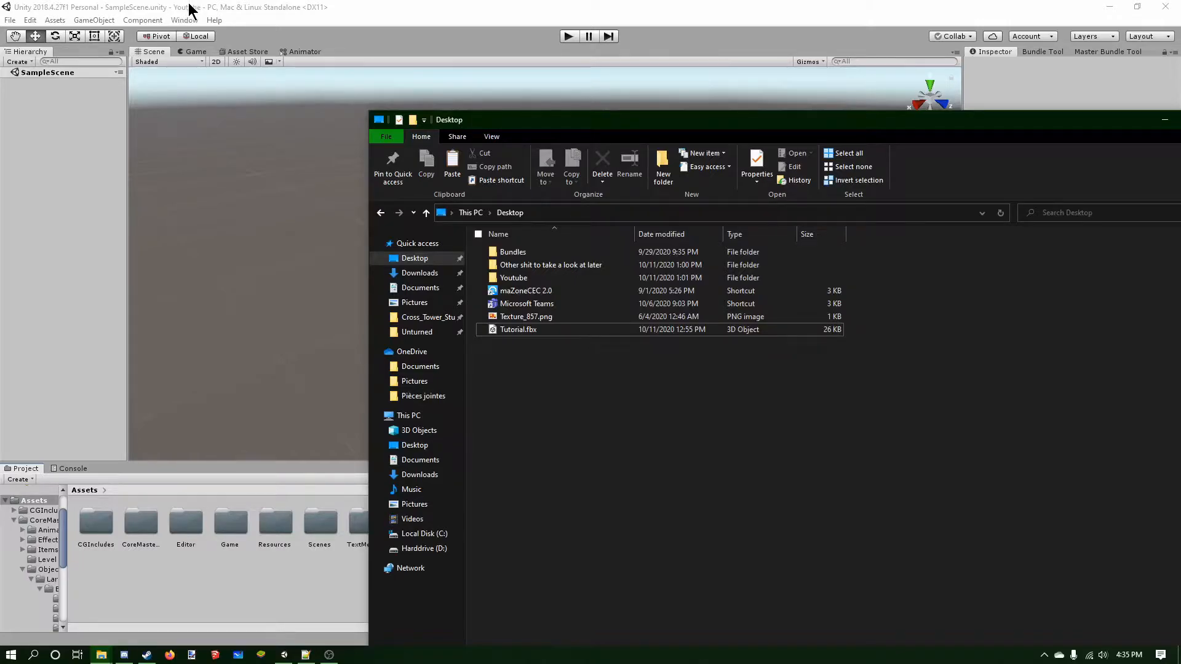
pyautogui.moveTo(548, 131); pyautogui.dragTo(368, 106)
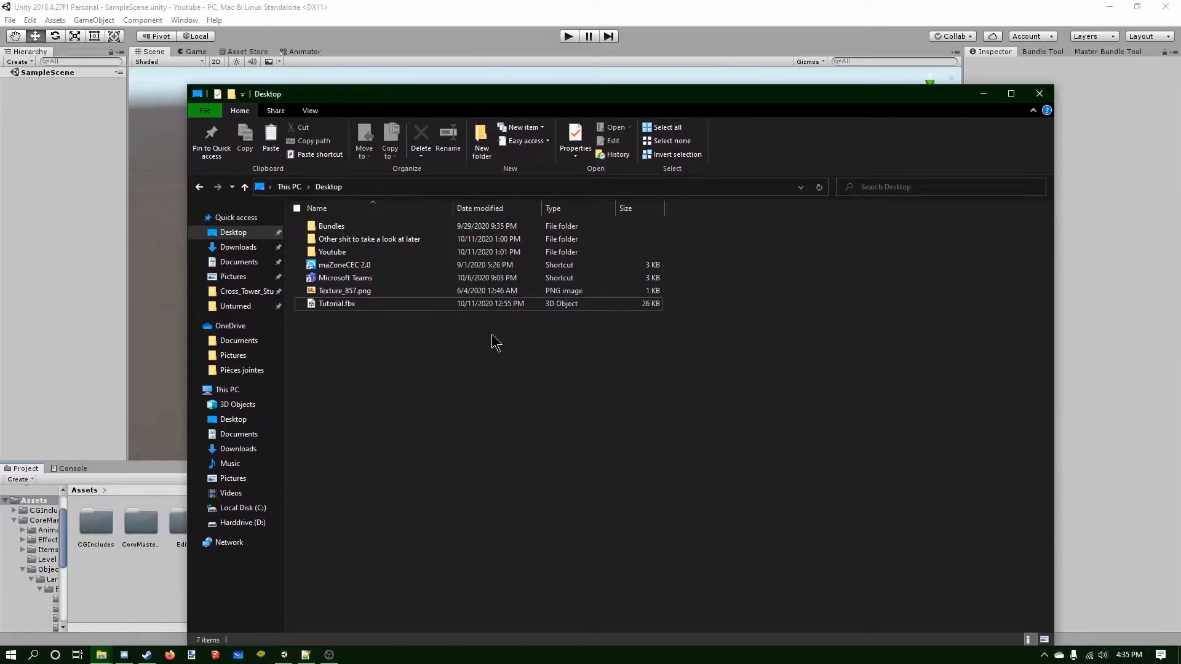
pyautogui.moveTo(344, 321); pyautogui.dragTo(345, 301)
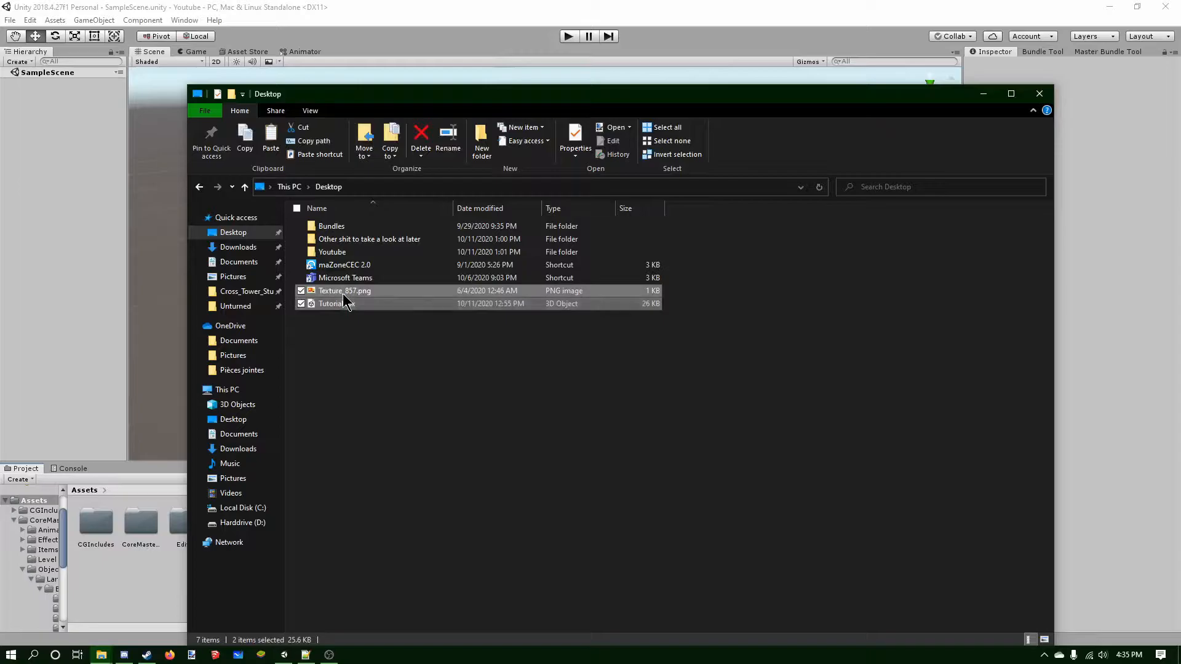
pyautogui.rightClick(342, 292)
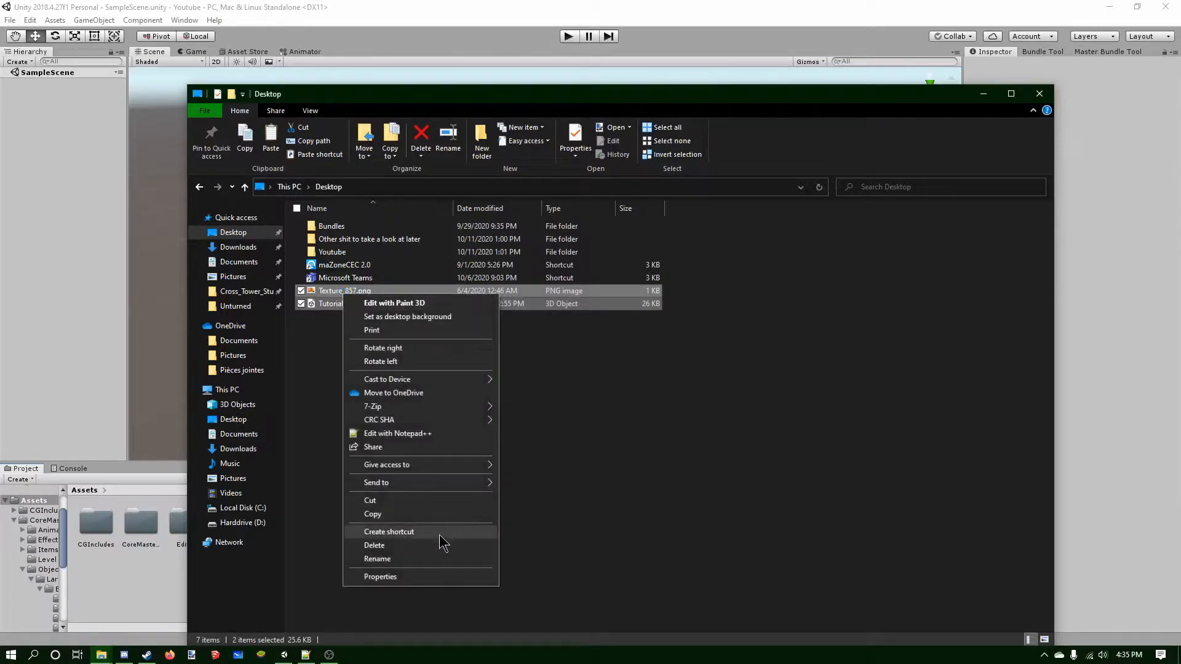
pyautogui.click(407, 510)
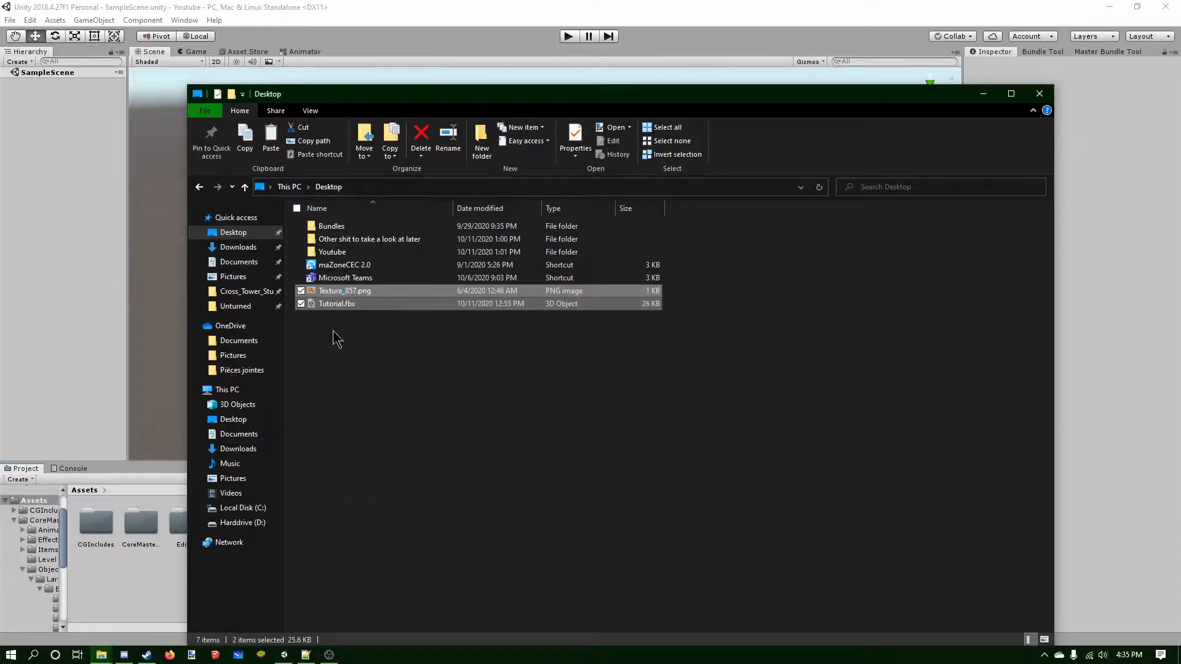
# Paste both files into the Youtube project's Assets folder and close the file explorer.
pyautogui.doubleClick(349, 252)
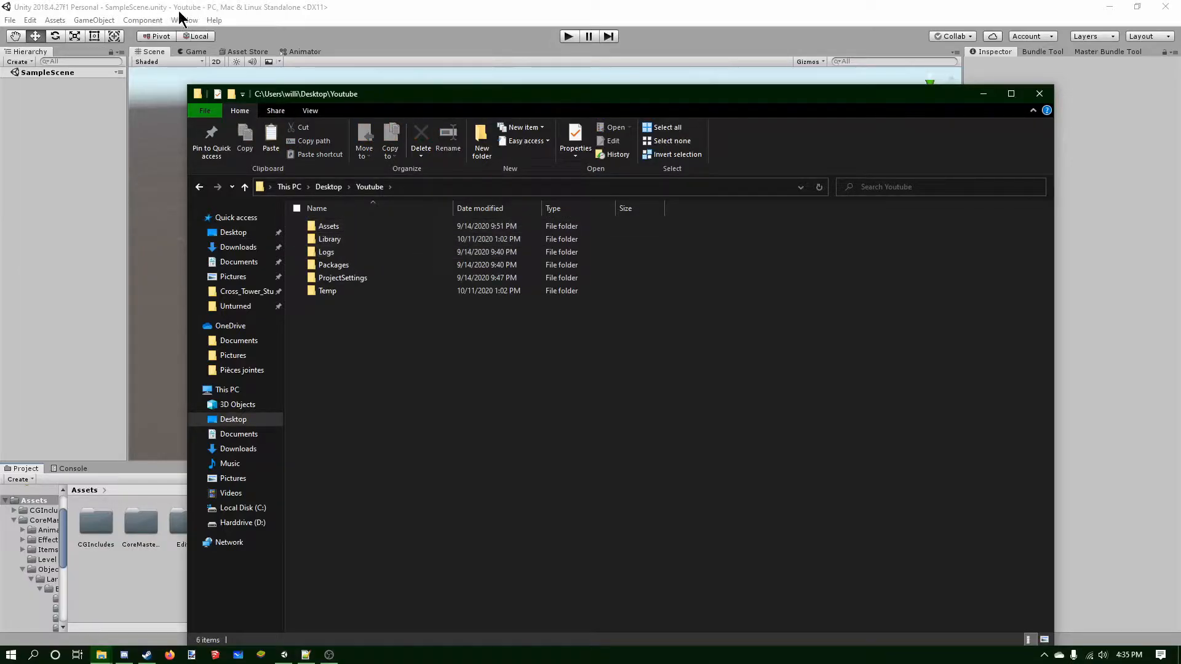
pyautogui.doubleClick(351, 227)
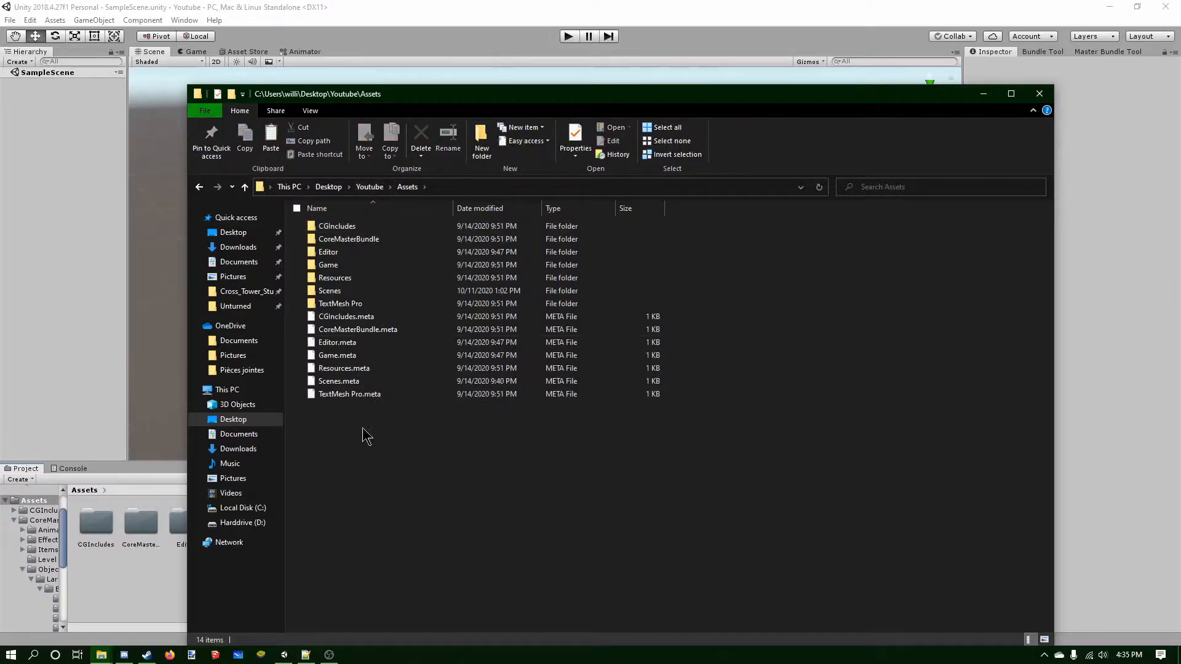
pyautogui.hotkey('ctrl', 'v')
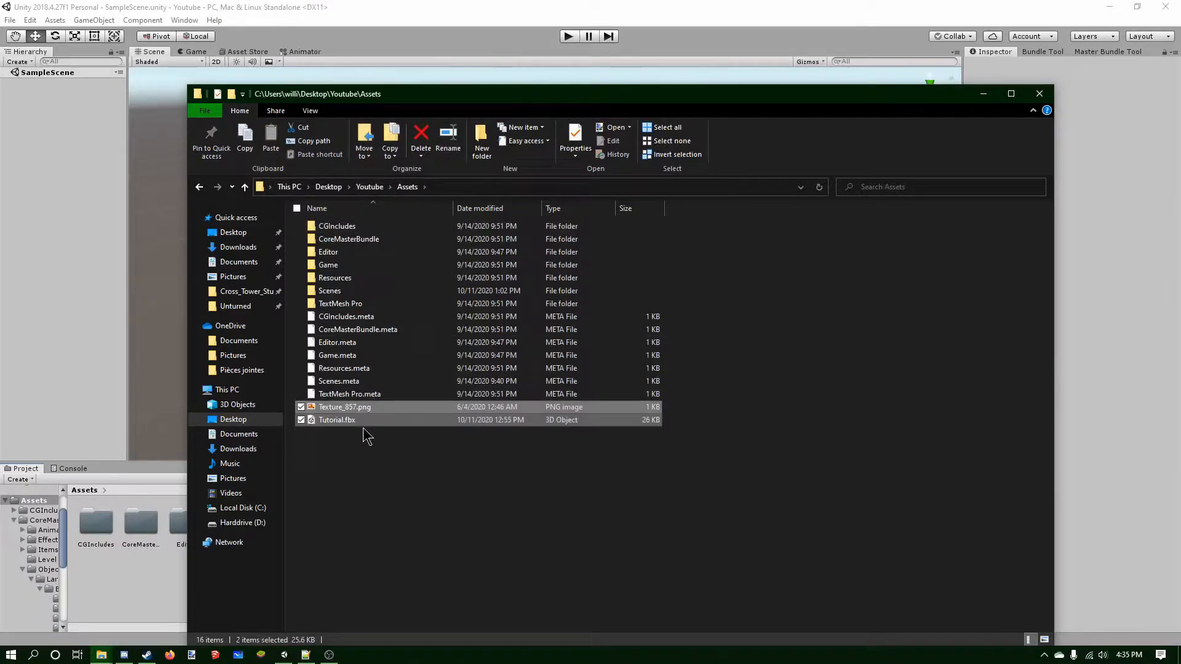
pyautogui.click(361, 463)
pyautogui.moveTo(398, 103); pyautogui.dragTo(443, 97)
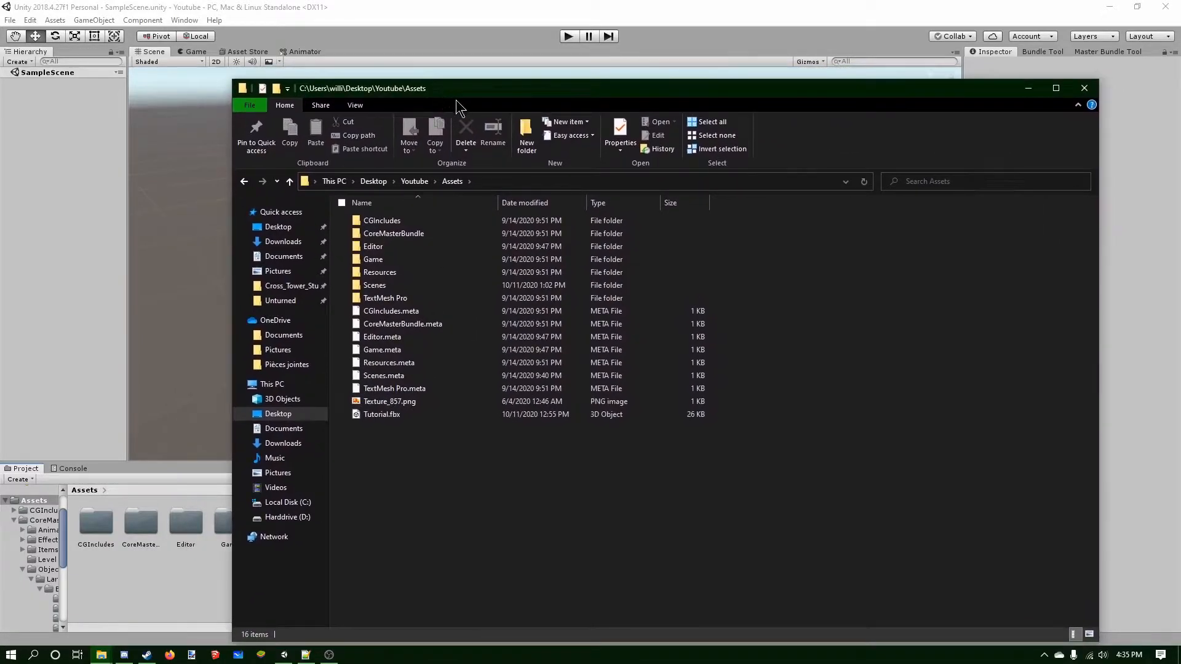
pyautogui.click(1089, 91)
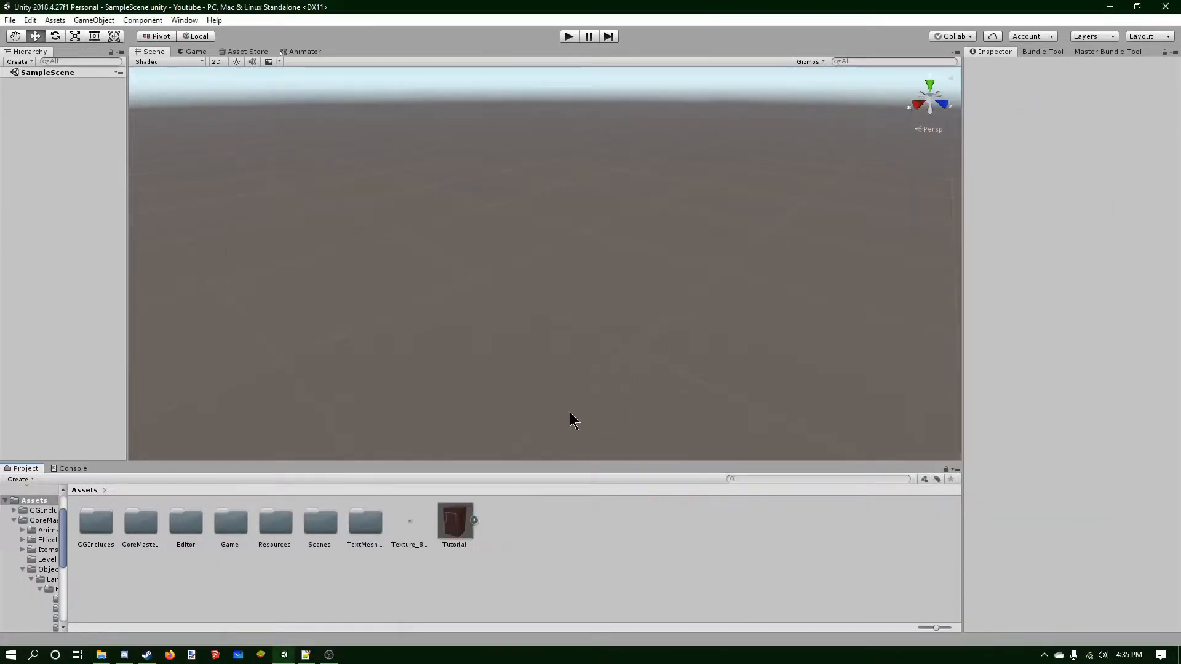
# Turn off Convert Units in the Tutorial model's import settings and apply the change.
pyautogui.click(456, 534)
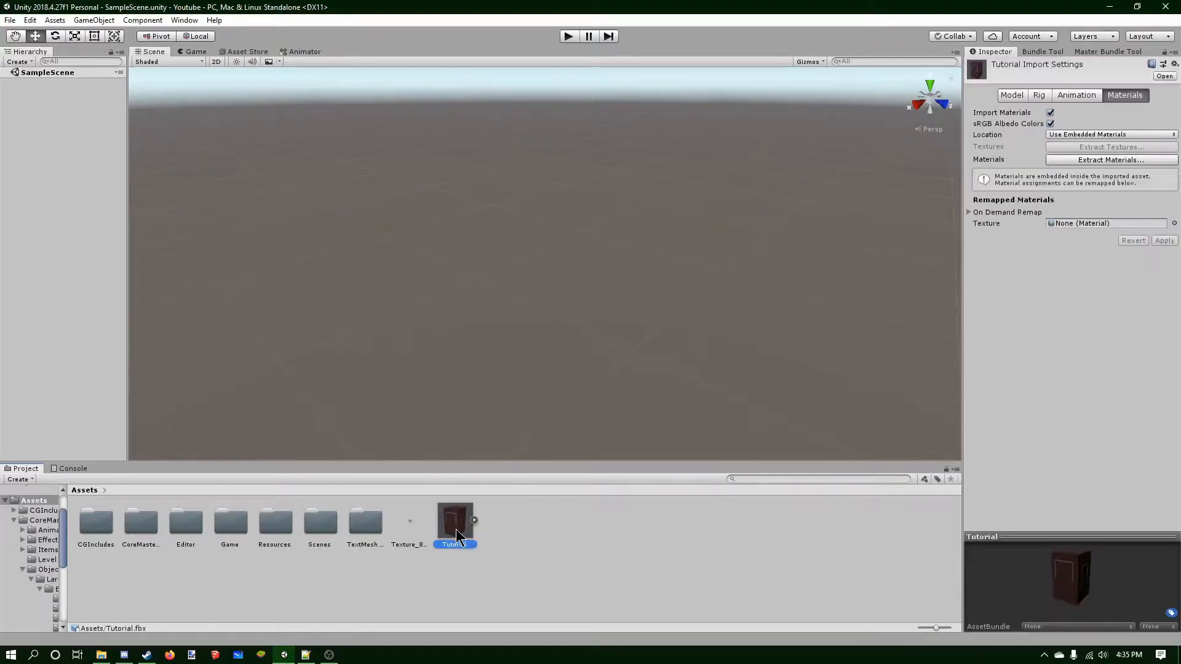
pyautogui.click(420, 523)
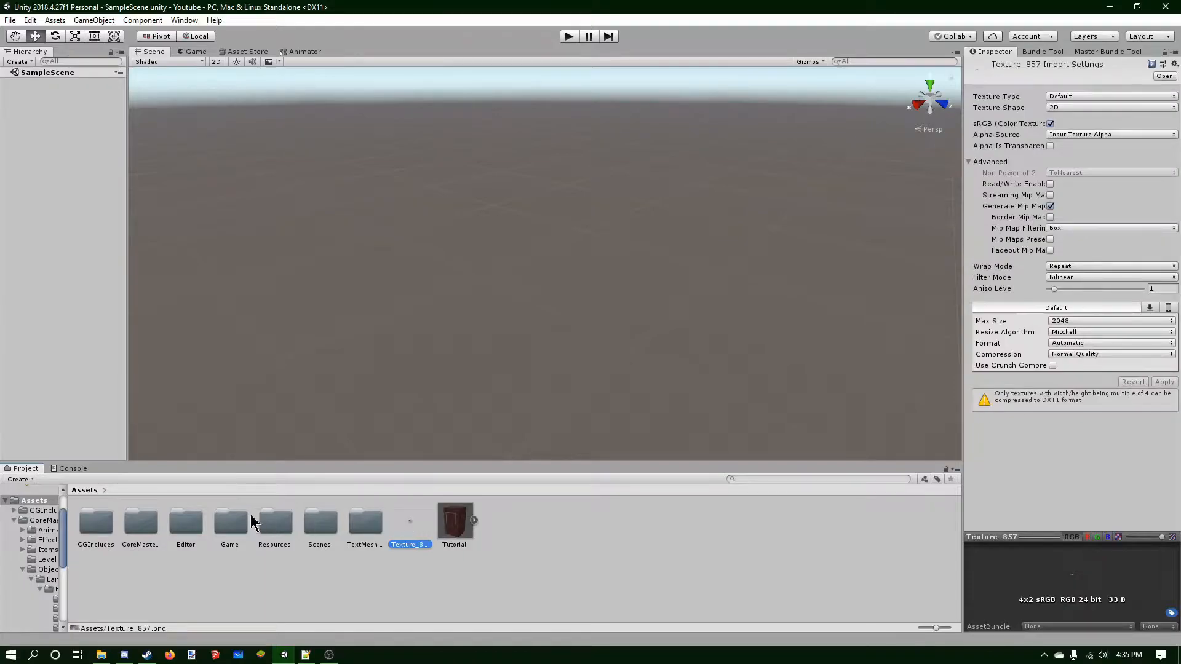
pyautogui.click(459, 519)
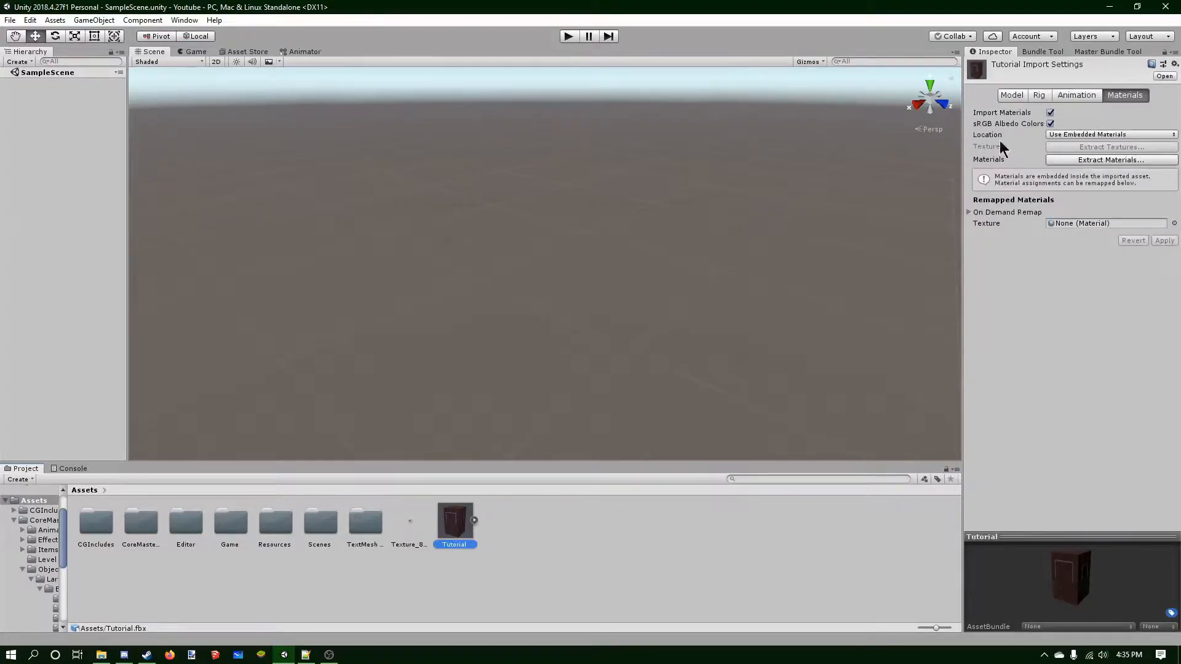
pyautogui.click(1012, 95)
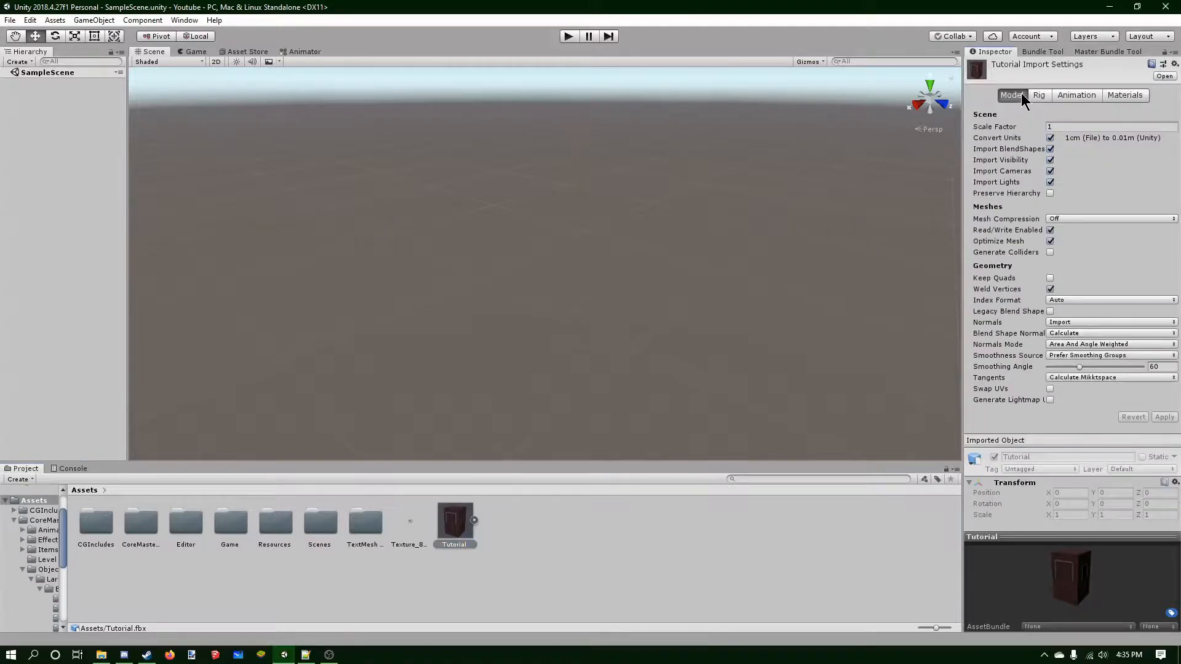
pyautogui.click(1050, 137)
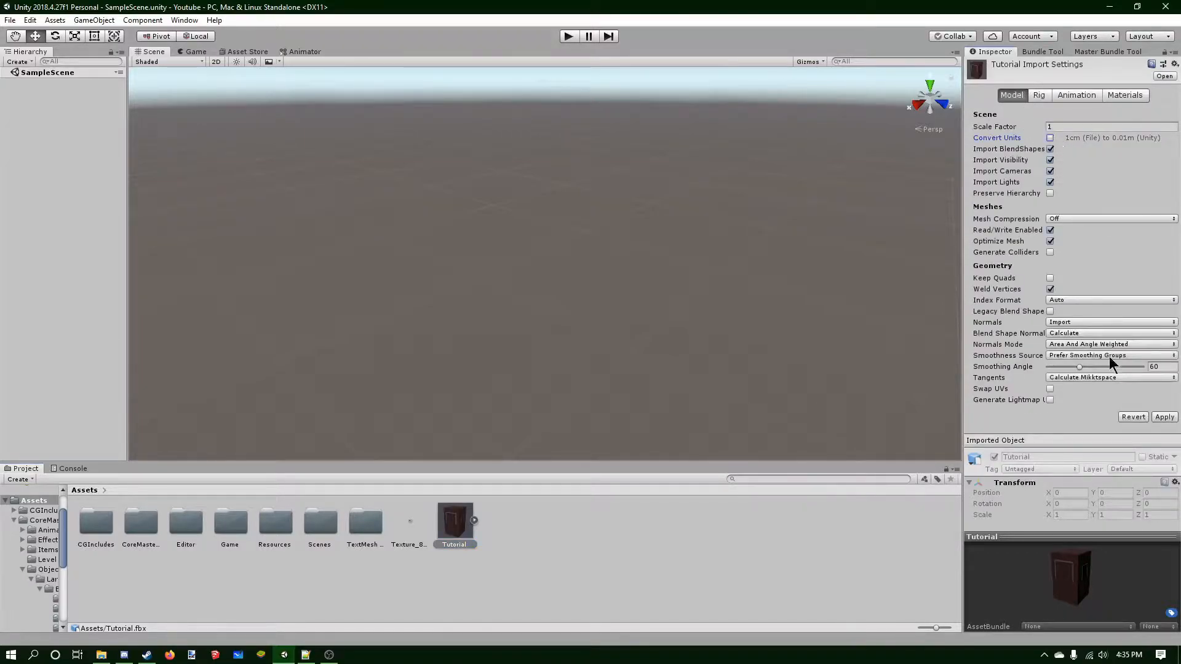
pyautogui.click(1164, 417)
# Set the Texture_857 import Wrap Mode to Clamp and Filter Mode to Point (no filter).
pyautogui.click(410, 521)
pyautogui.click(1062, 266)
pyautogui.click(1066, 294)
pyautogui.click(1069, 279)
pyautogui.click(1074, 290)
pyautogui.click(1055, 277)
pyautogui.click(1073, 304)
pyautogui.click(1105, 277)
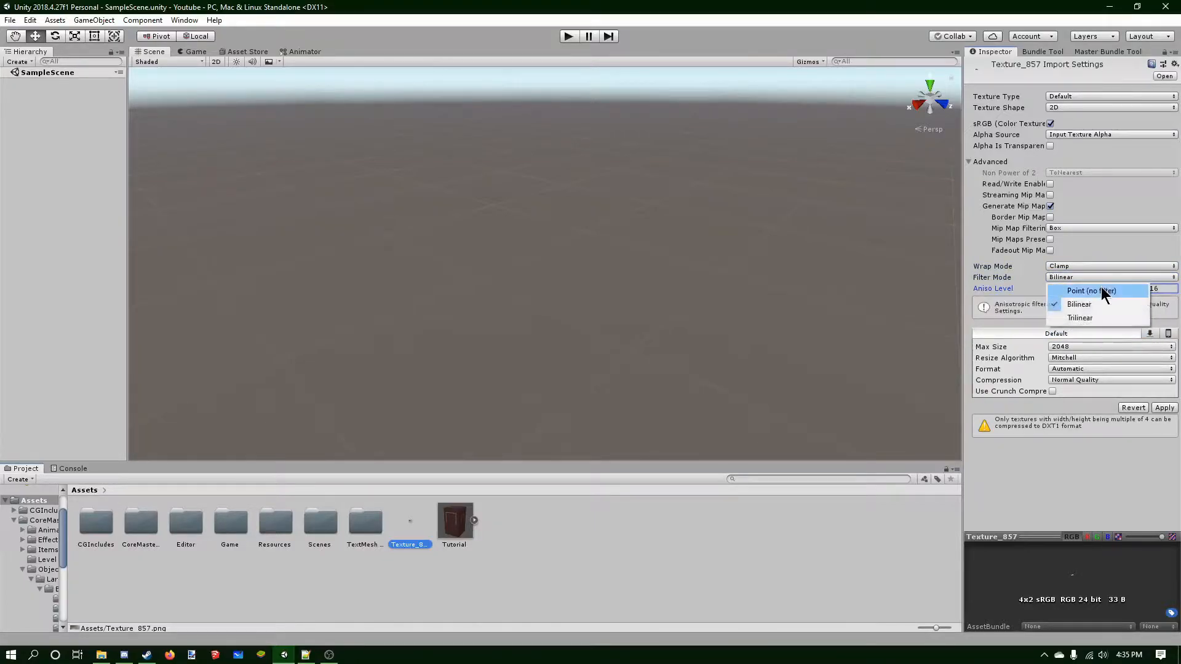
pyautogui.click(1100, 291)
# Set the texture's Max Size to 1024 and Compression to None, and apply the settings.
pyautogui.click(1079, 348)
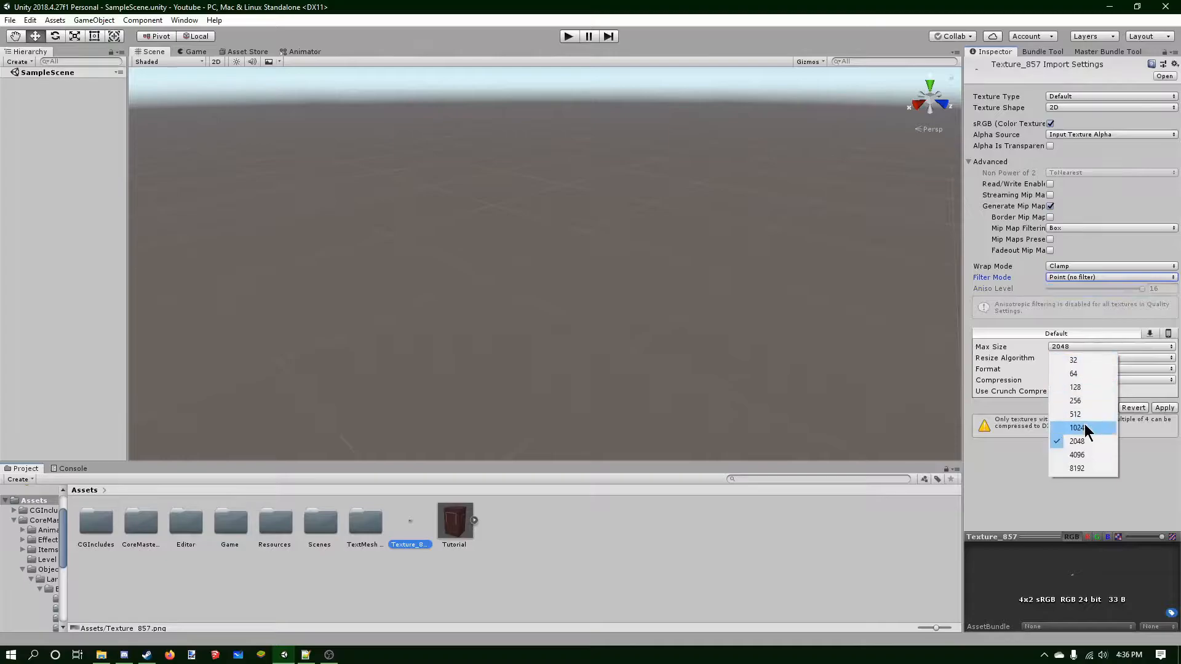
pyautogui.click(1083, 428)
pyautogui.click(1072, 380)
pyautogui.click(1075, 392)
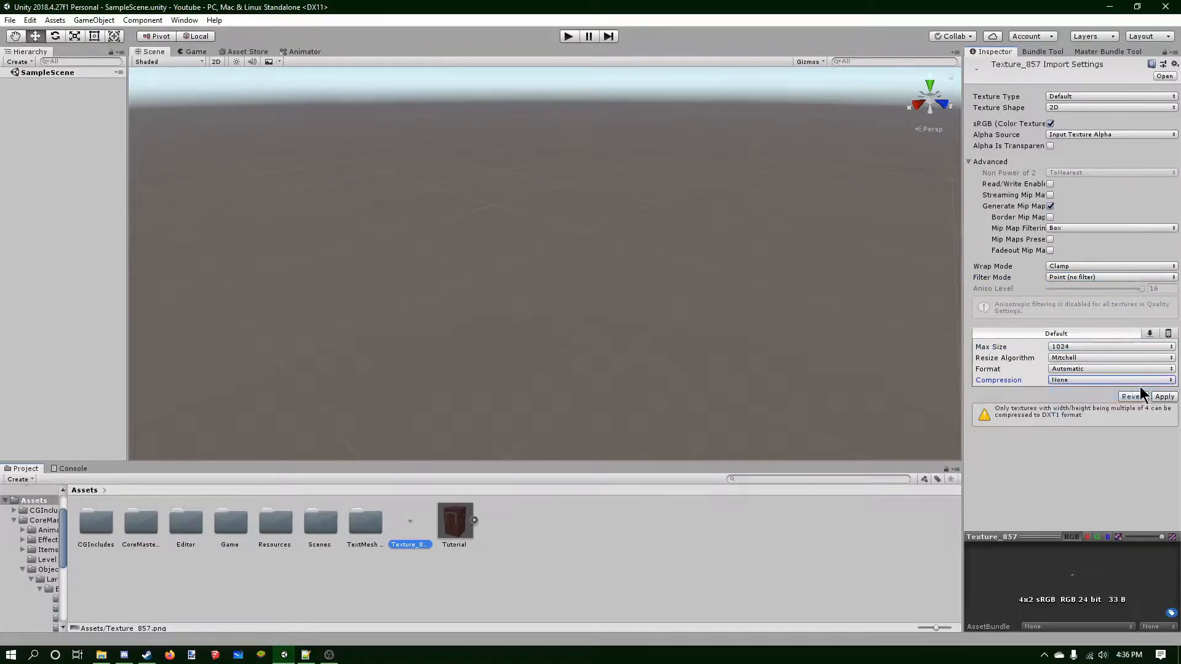
pyautogui.click(1164, 396)
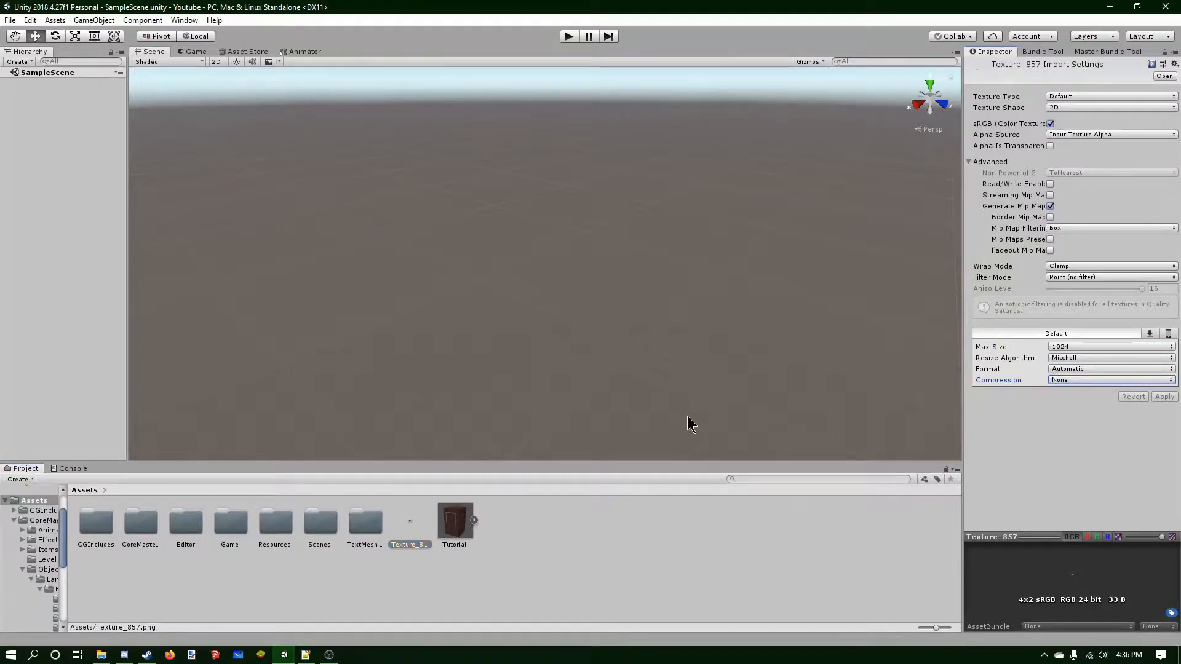
# Place the Tutorial model into the scene hierarchy and frame it in the view.
pyautogui.moveTo(457, 520); pyautogui.dragTo(55, 403)
pyautogui.press('f')
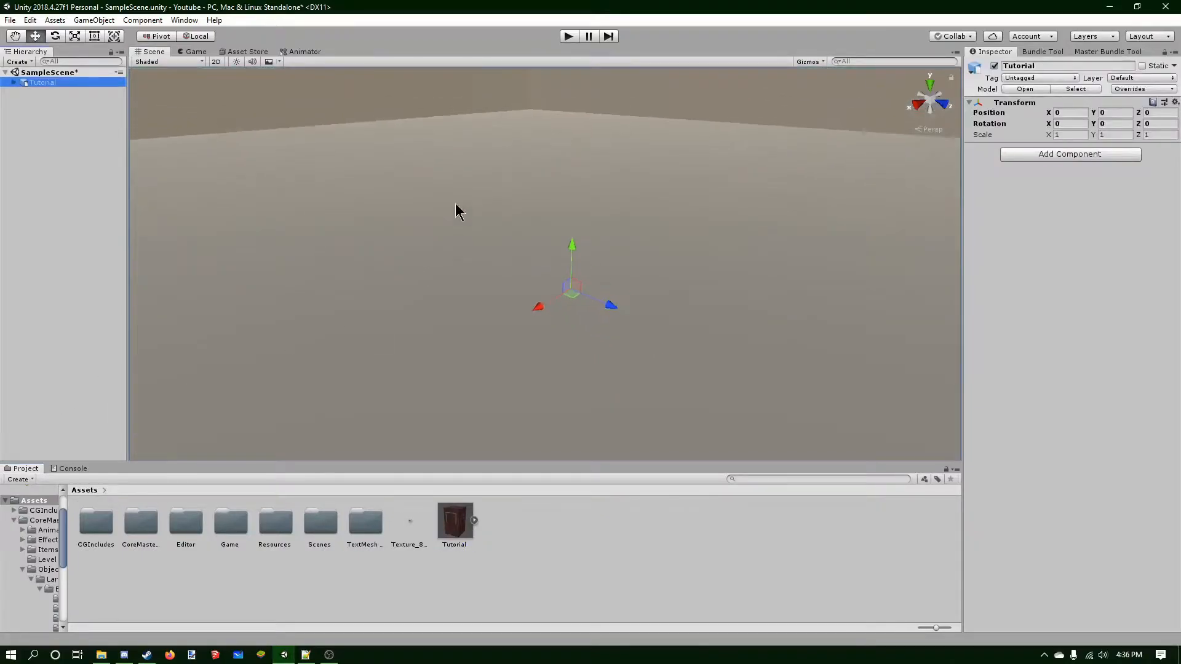
pyautogui.scroll(-10, 482, 196)
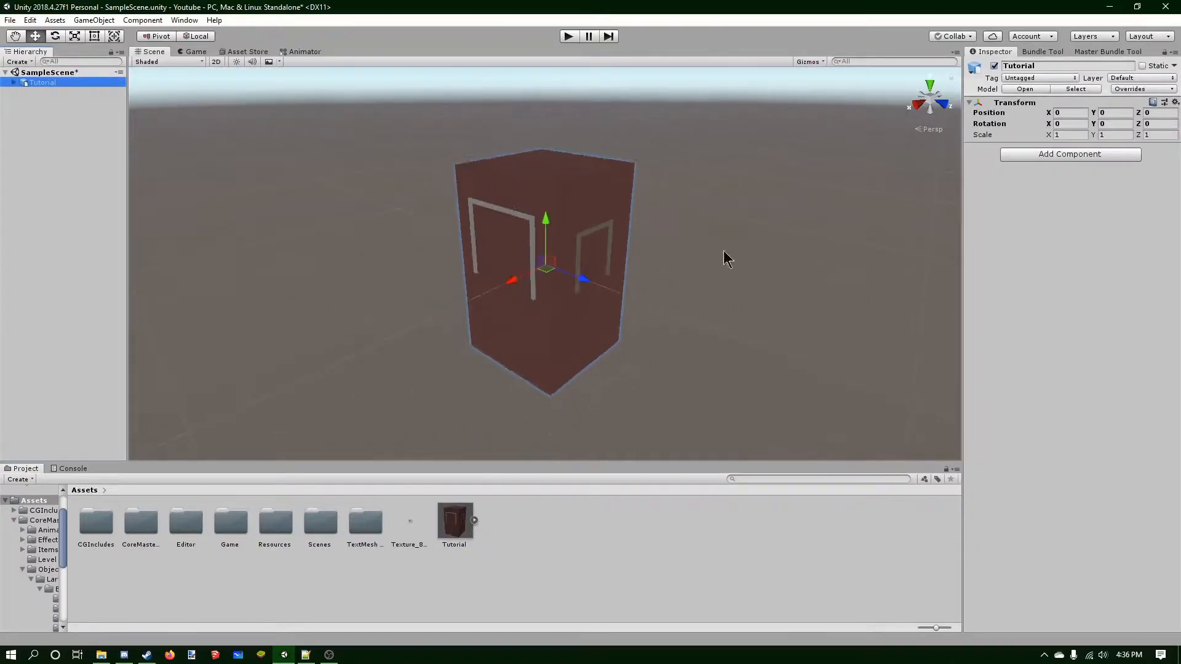
pyautogui.moveTo(721, 251); pyautogui.dragTo(634, 216, button='right')
pyautogui.moveTo(583, 207); pyautogui.dragTo(547, 205, button='middle')
# Expand the Tutorial object in the hierarchy and deactivate its Skybox child.
pyautogui.click(13, 82)
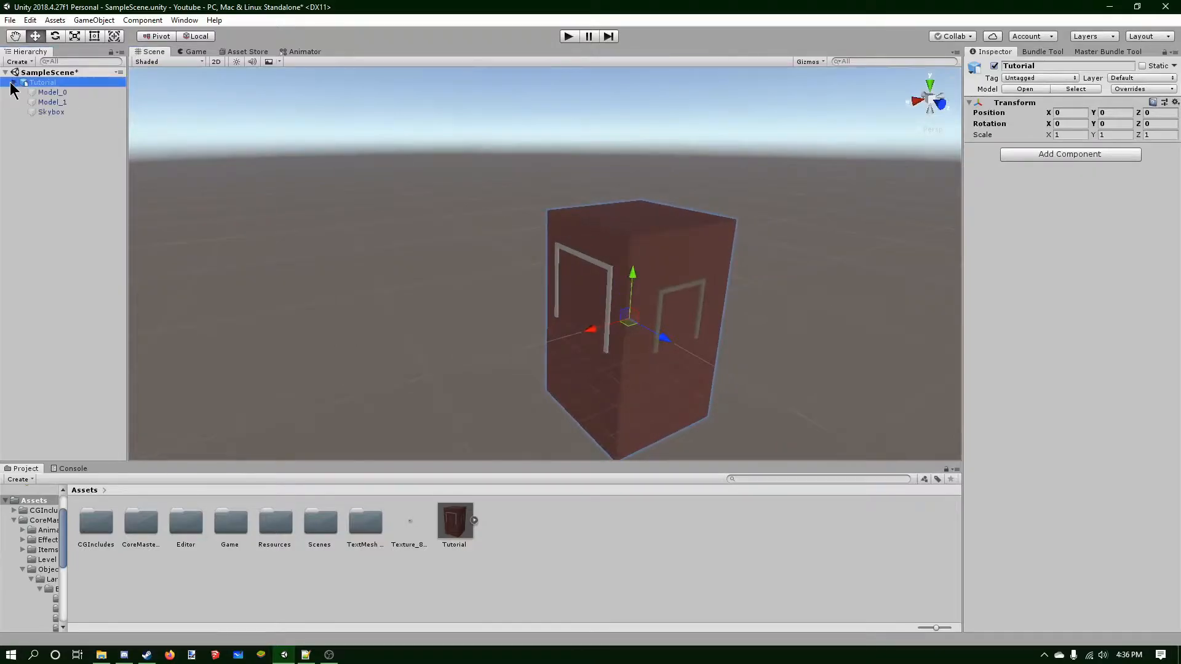
pyautogui.moveTo(616, 258); pyautogui.dragTo(367, 168, button='middle')
pyautogui.click(80, 93)
pyautogui.click(79, 103)
pyautogui.click(70, 116)
pyautogui.click(72, 84)
pyautogui.click(68, 93)
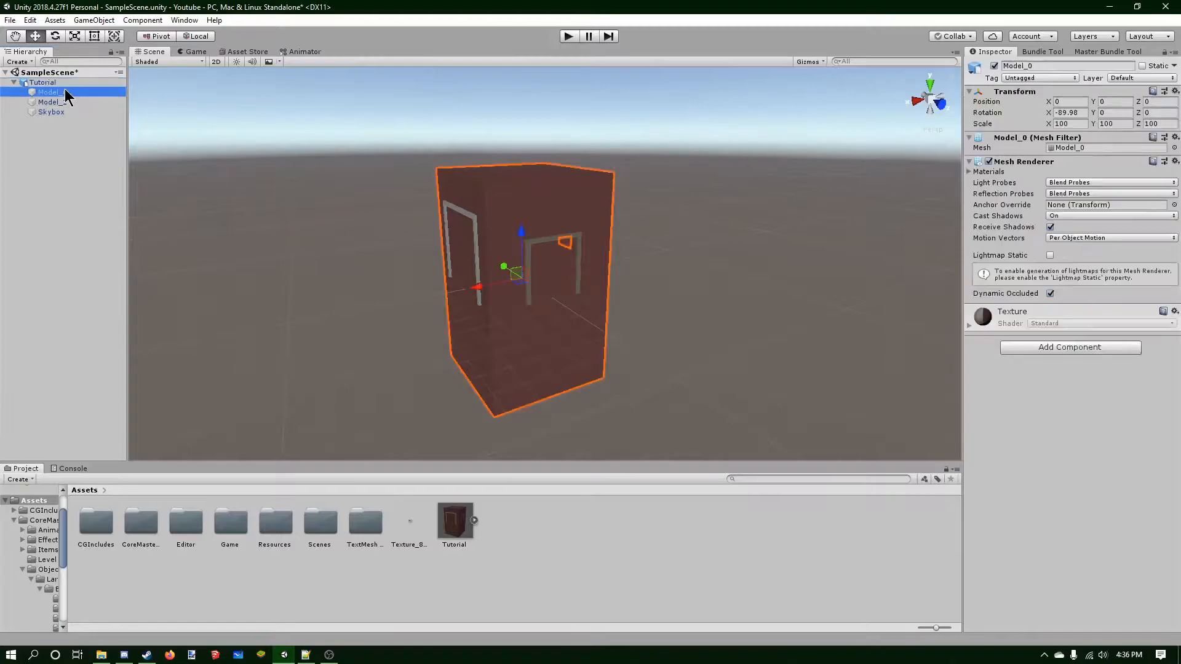
pyautogui.click(80, 102)
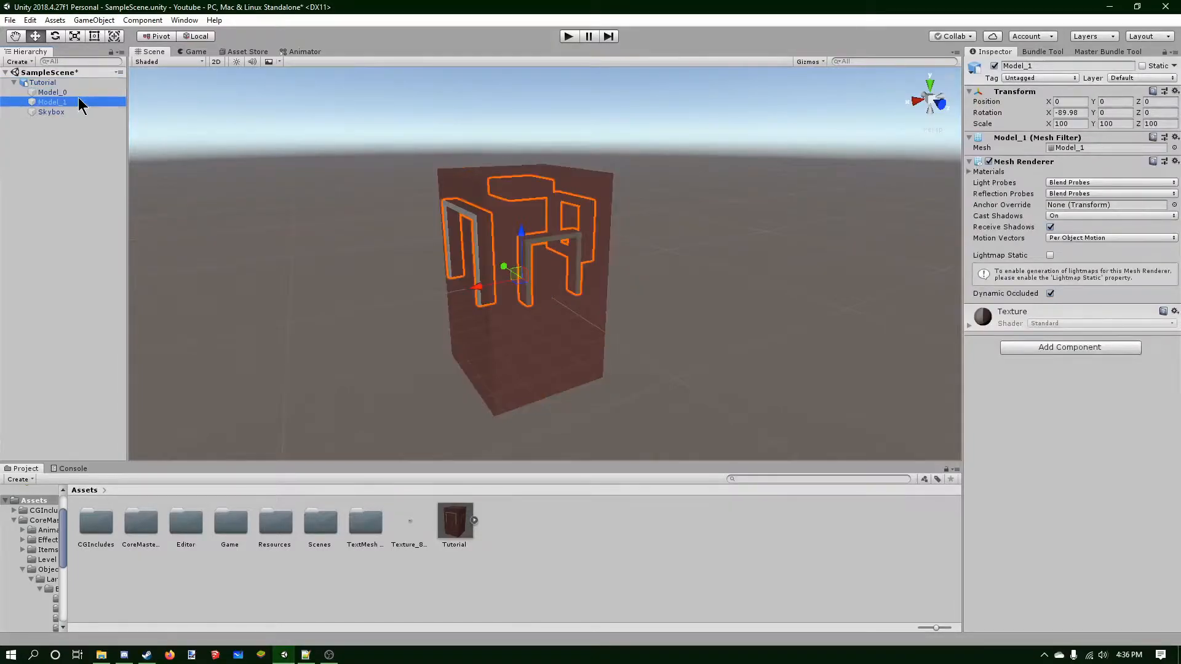
pyautogui.click(68, 112)
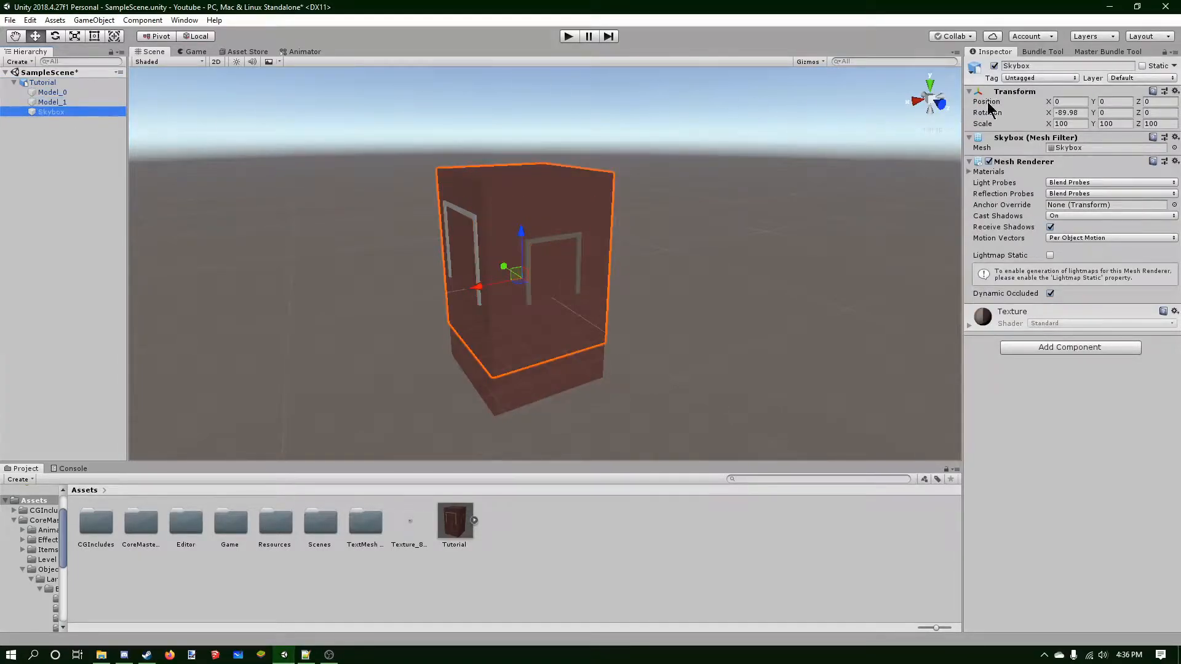
pyautogui.click(997, 66)
# Deactivate the Model_1 child object.
pyautogui.moveTo(627, 216); pyautogui.dragTo(678, 212, button='right')
pyautogui.click(678, 212)
pyautogui.click(68, 93)
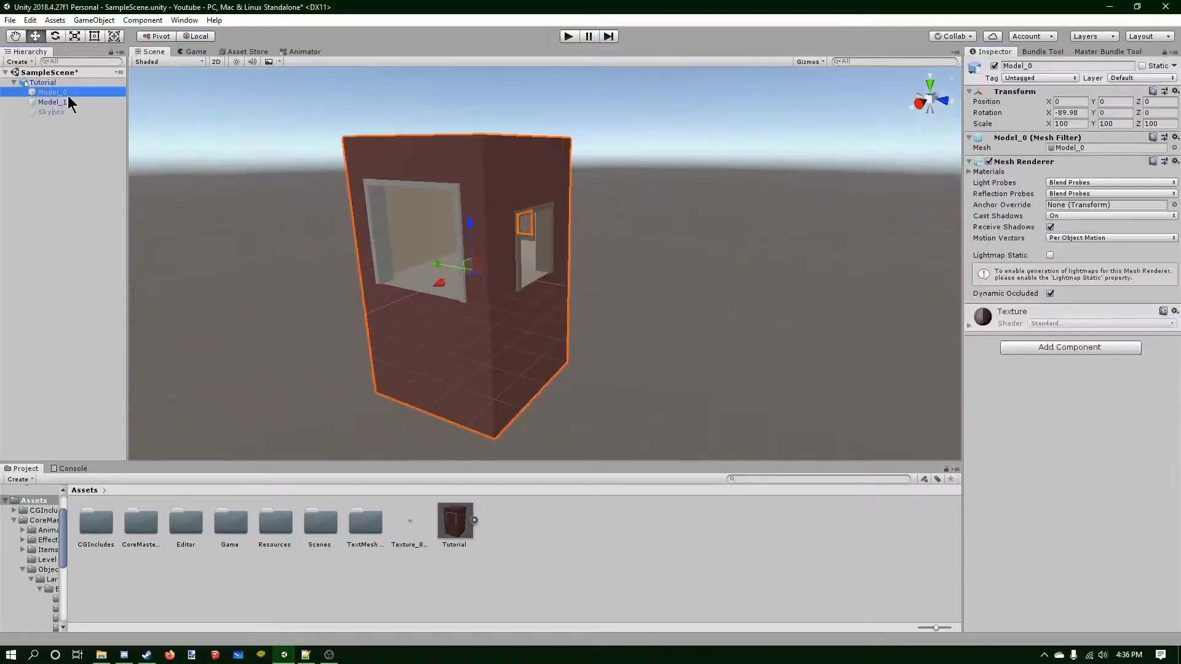
pyautogui.click(71, 102)
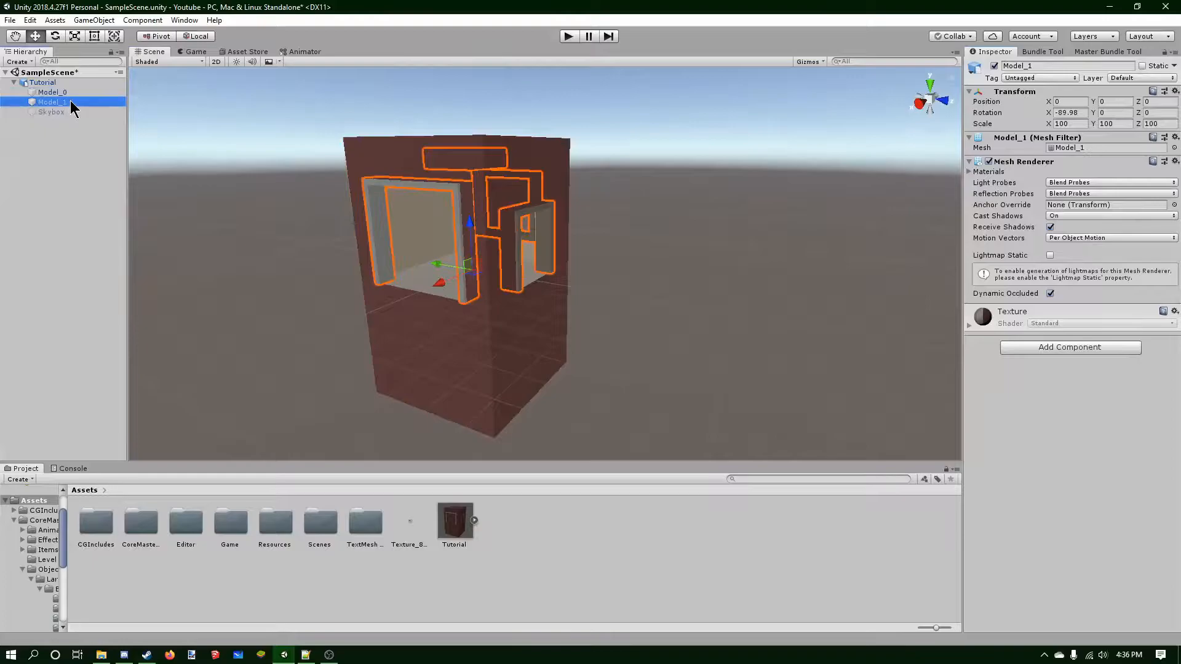
pyautogui.click(991, 72)
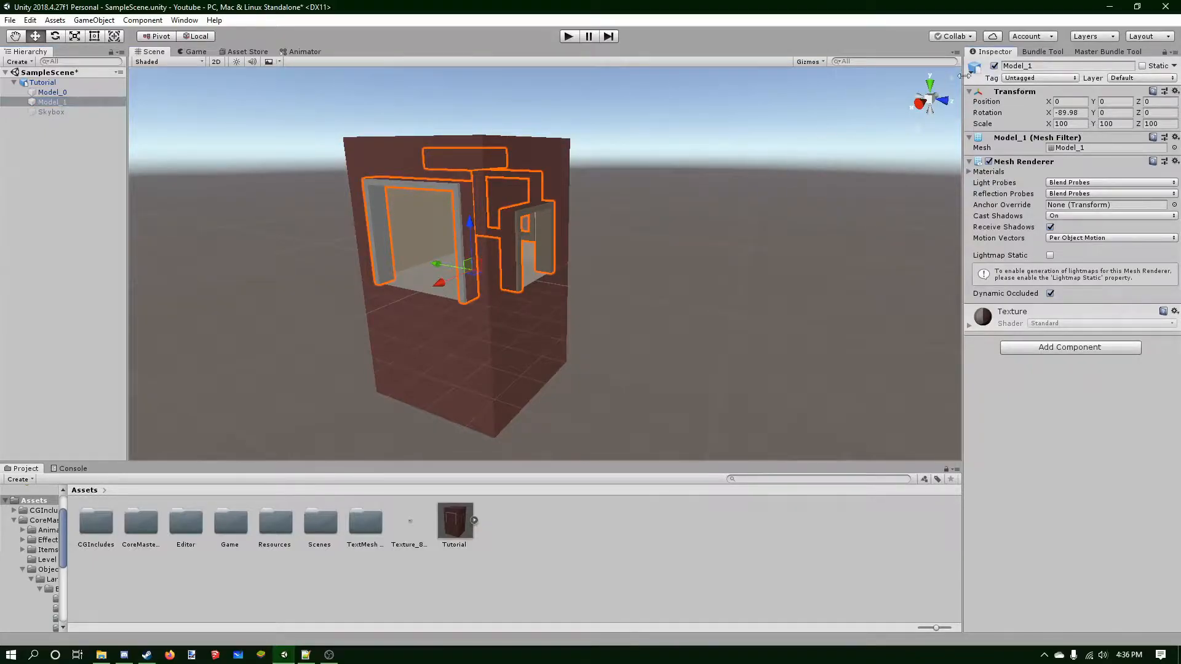
pyautogui.click(995, 65)
pyautogui.click(76, 93)
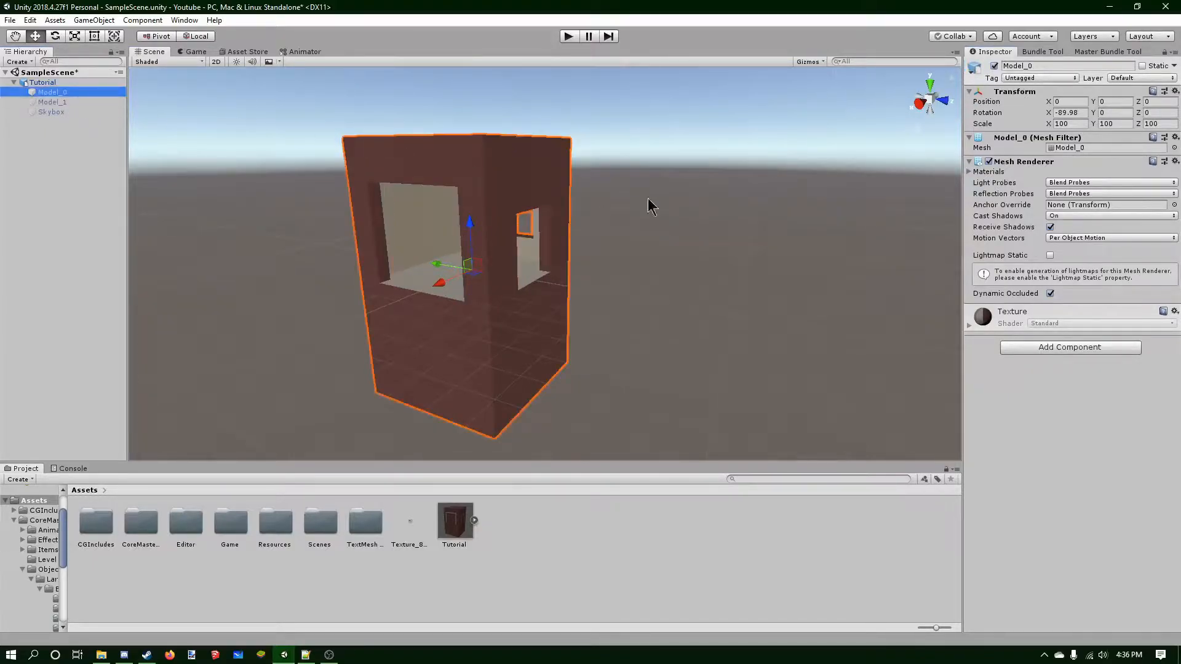
pyautogui.moveTo(750, 233); pyautogui.dragTo(643, 237, button='right')
pyautogui.moveTo(658, 250); pyautogui.dragTo(614, 279, button='middle')
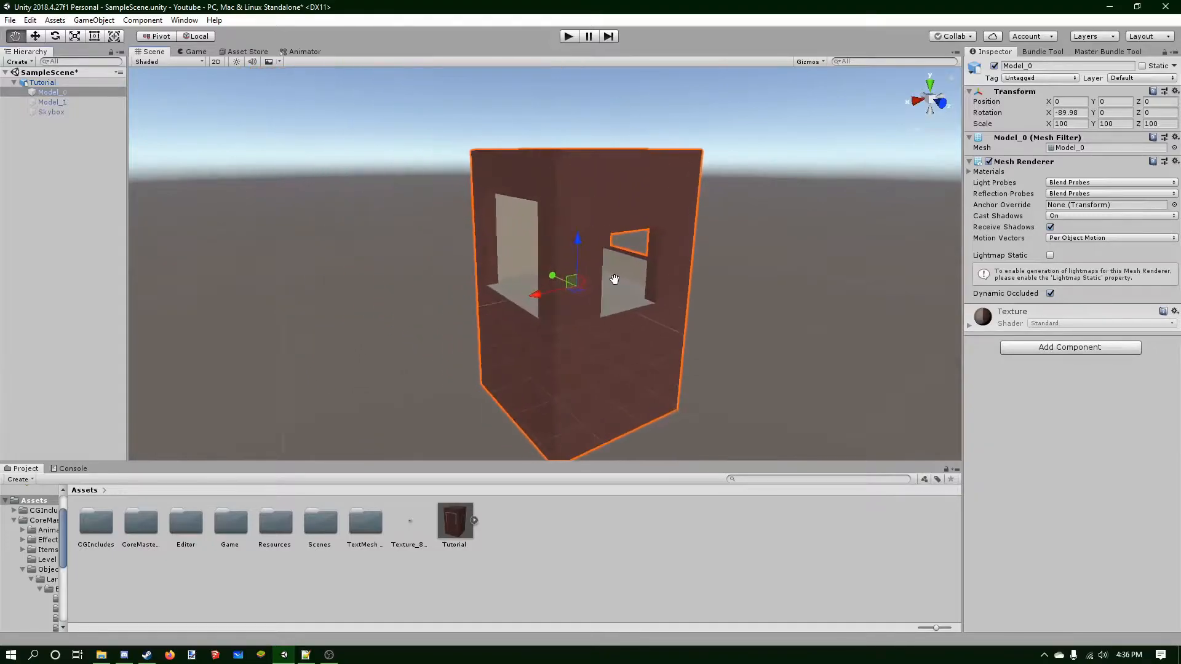
# Reactivate the Model_1 child object.
pyautogui.click(61, 101)
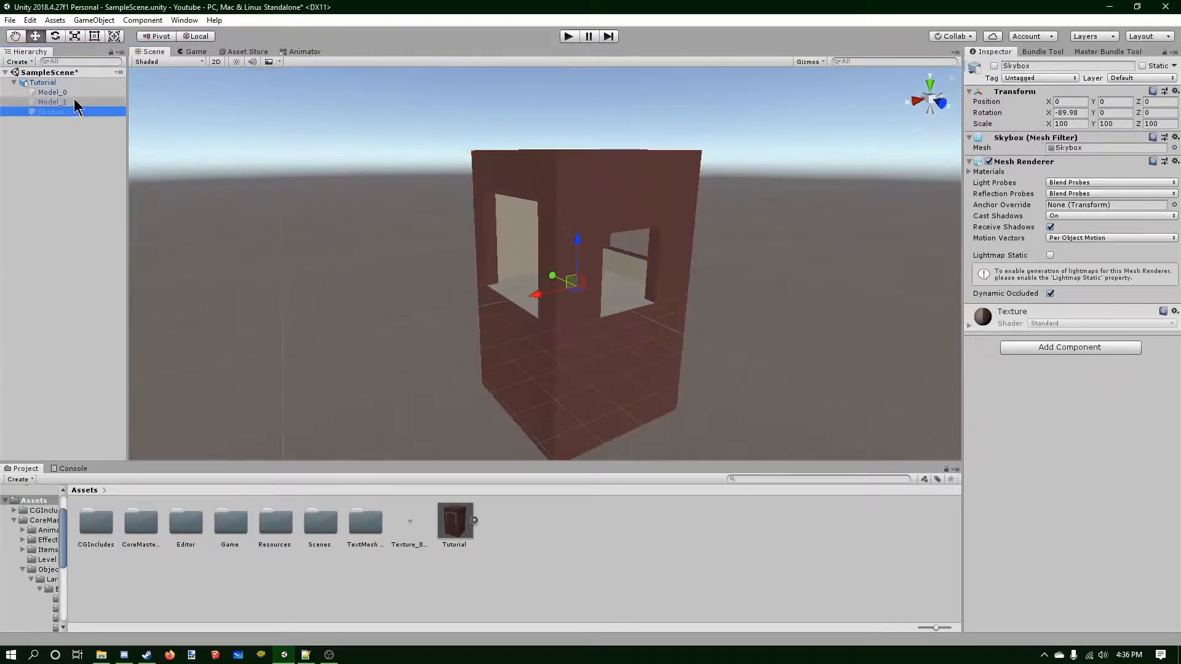
pyautogui.click(994, 66)
pyautogui.moveTo(553, 185); pyautogui.dragTo(638, 208, button='right')
pyautogui.click(638, 208)
# Orbit and zoom around the imported model to inspect it from all sides.
pyautogui.moveTo(479, 190); pyautogui.dragTo(548, 145, button='right')
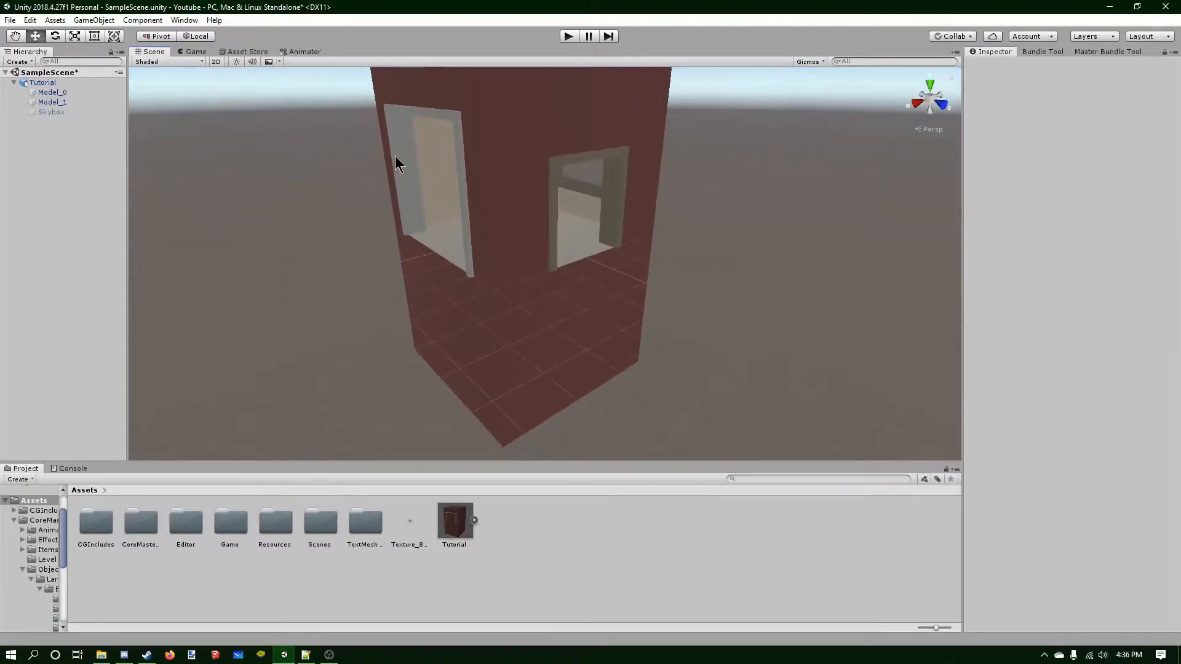
pyautogui.moveTo(667, 229); pyautogui.dragTo(498, 258, button='right')
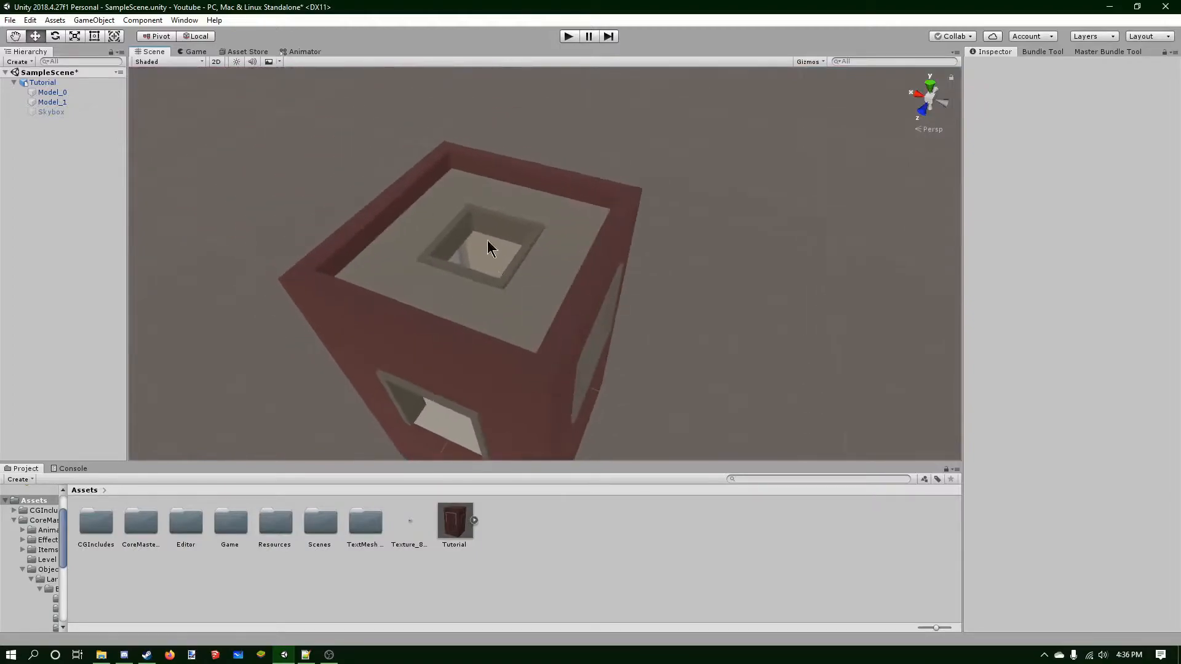
pyautogui.scroll(-3, 448, 257)
pyautogui.moveTo(447, 257); pyautogui.dragTo(458, 252, button='middle')
pyautogui.moveTo(458, 253); pyautogui.dragTo(545, 255, button='right')
pyautogui.moveTo(545, 254); pyautogui.dragTo(639, 258, button='middle')
pyautogui.moveTo(640, 258); pyautogui.dragTo(690, 219, button='right')
pyautogui.scroll(-3, 685, 216)
pyautogui.moveTo(600, 255); pyautogui.dragTo(591, 223, button='middle')
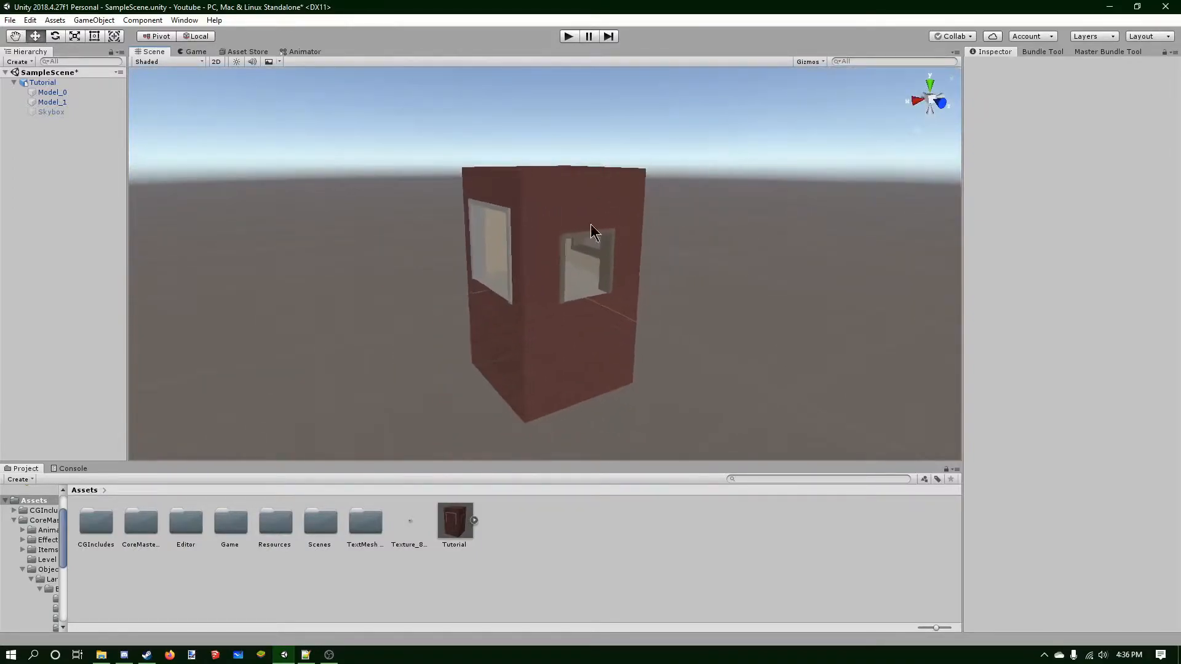
# Apply the Texture_857 image to Model_0 by dropping it onto the object in the hierarchy.
pyautogui.click(53, 93)
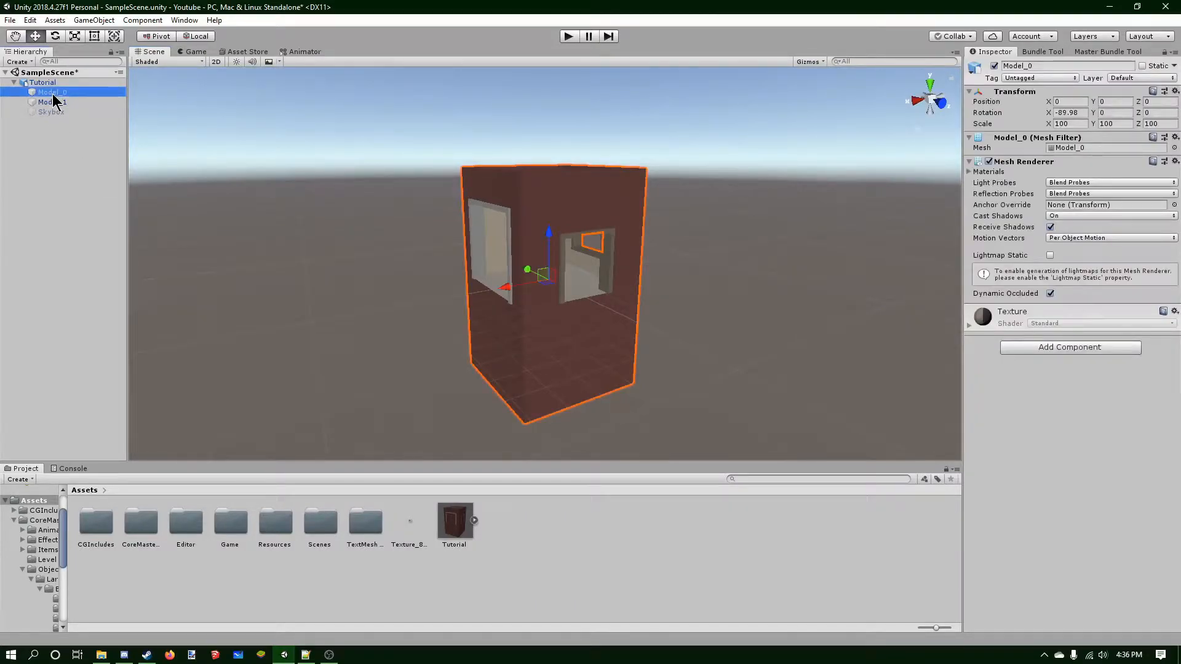
pyautogui.scroll(3, 449, 286)
pyautogui.scroll(-2, 455, 292)
pyautogui.click(412, 523)
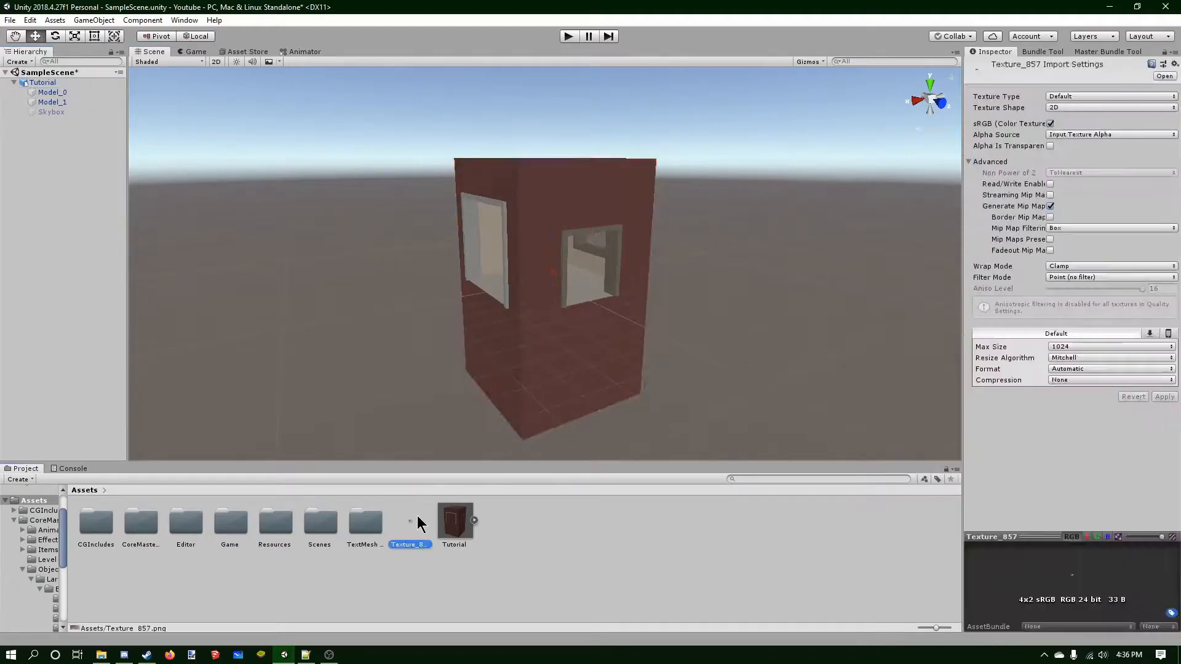
pyautogui.moveTo(413, 524); pyautogui.dragTo(72, 92)
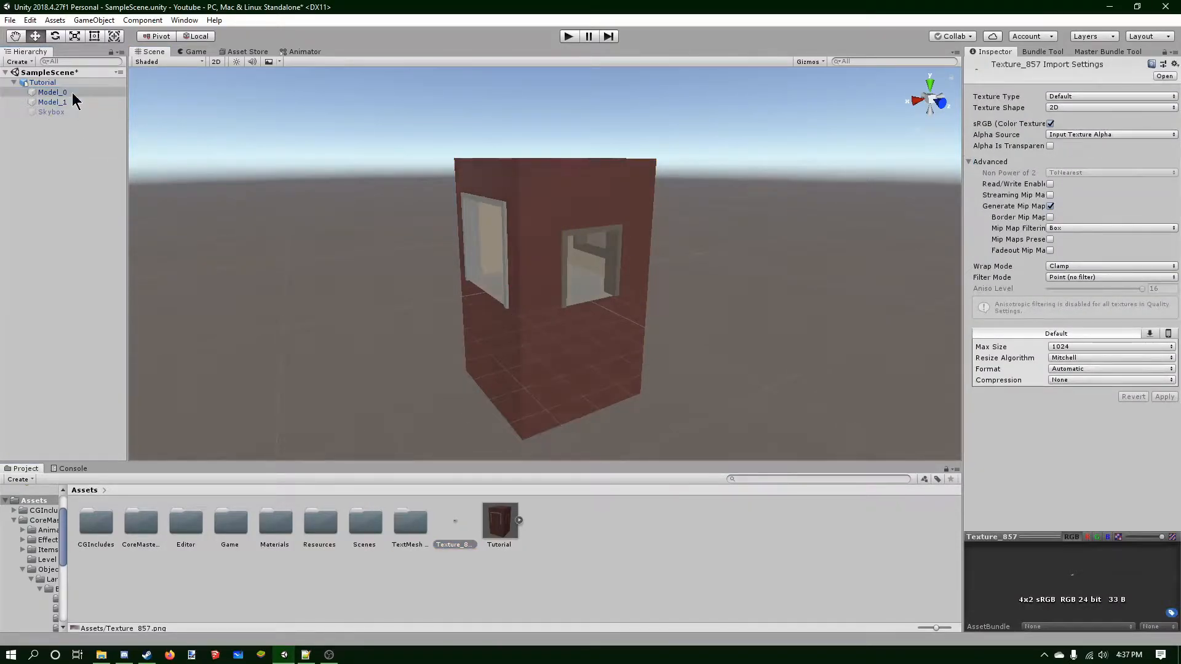
# Move the generated Texture_857 material to the Assets root and delete the Materials folder.
pyautogui.doubleClick(292, 519)
pyautogui.moveTo(97, 521)
pyautogui.mouseDown()
pyautogui.moveTo(92, 510)
pyautogui.moveTo(111, 507)
pyautogui.mouseUp()
pyautogui.moveTo(63, 579); pyautogui.dragTo(63, 469)
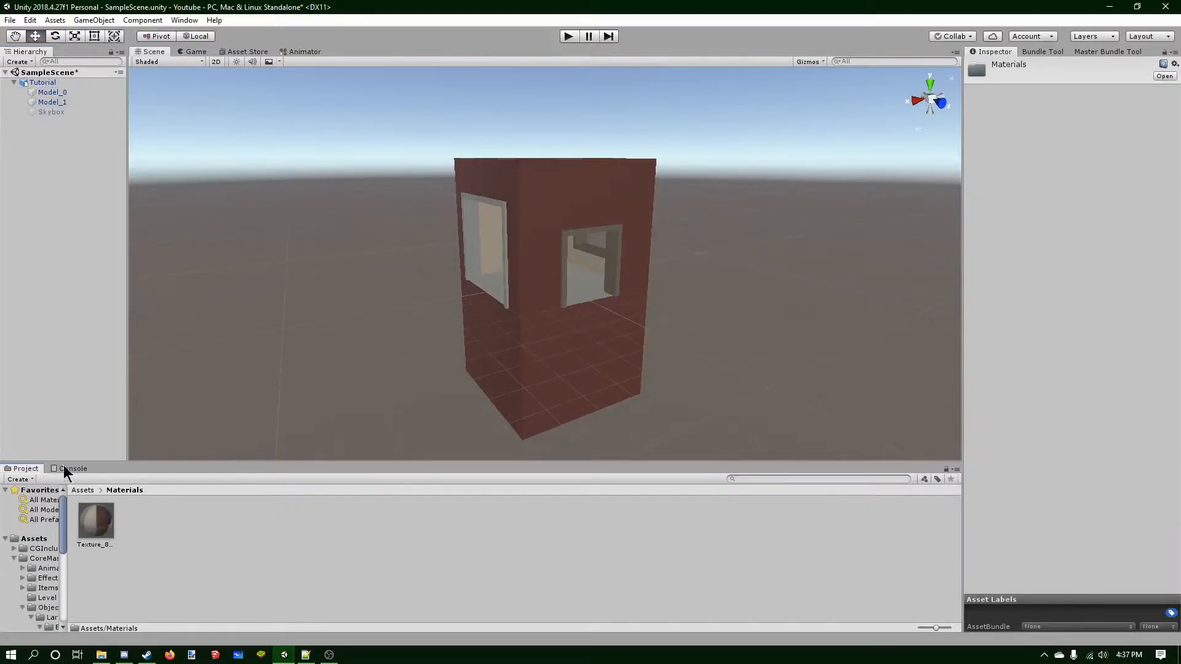
pyautogui.click(36, 539)
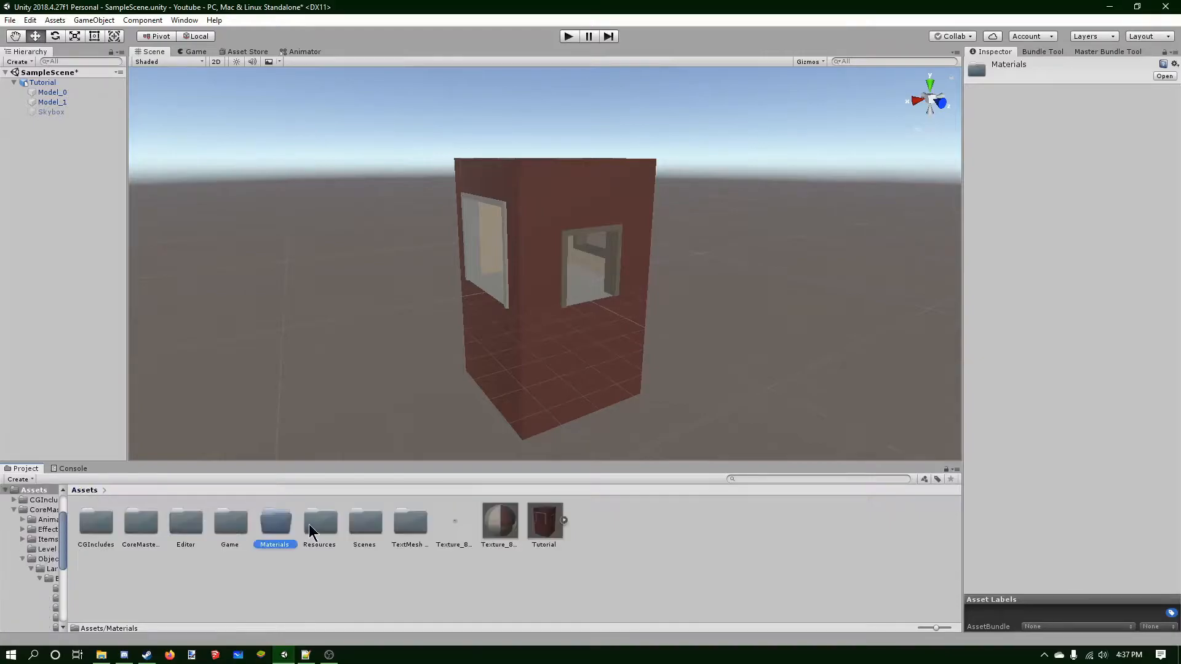
pyautogui.press('Delete')
# Set the Texture_857 material's smoothness to 0.
pyautogui.click(621, 352)
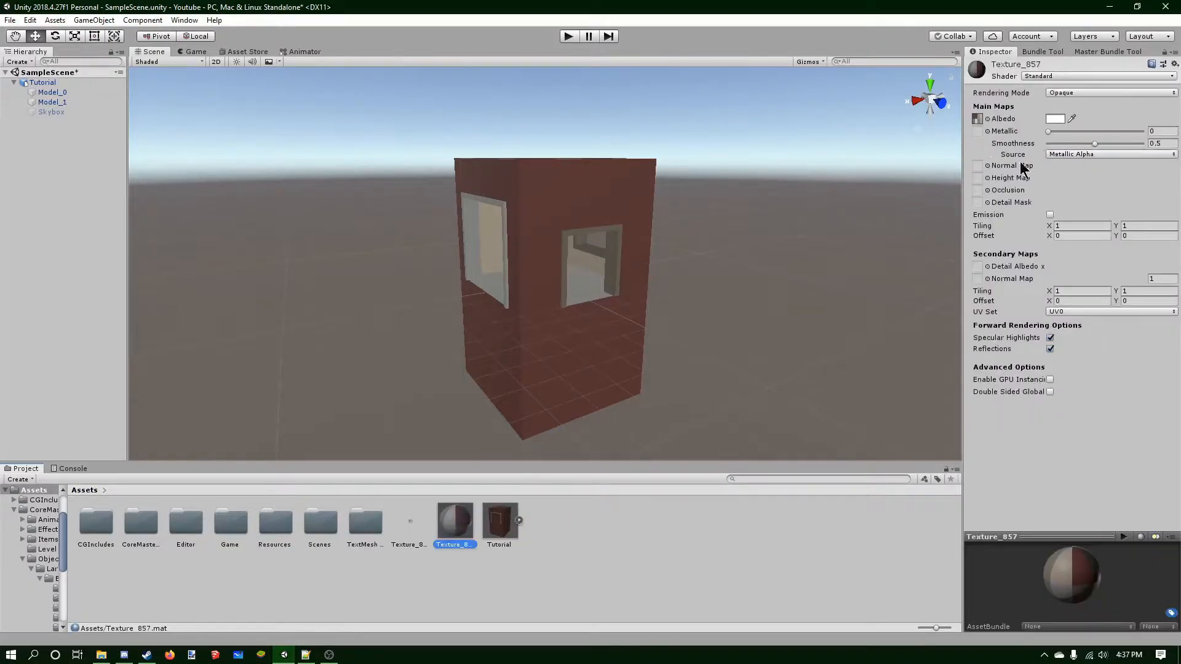
pyautogui.moveTo(1088, 144); pyautogui.dragTo(843, 163)
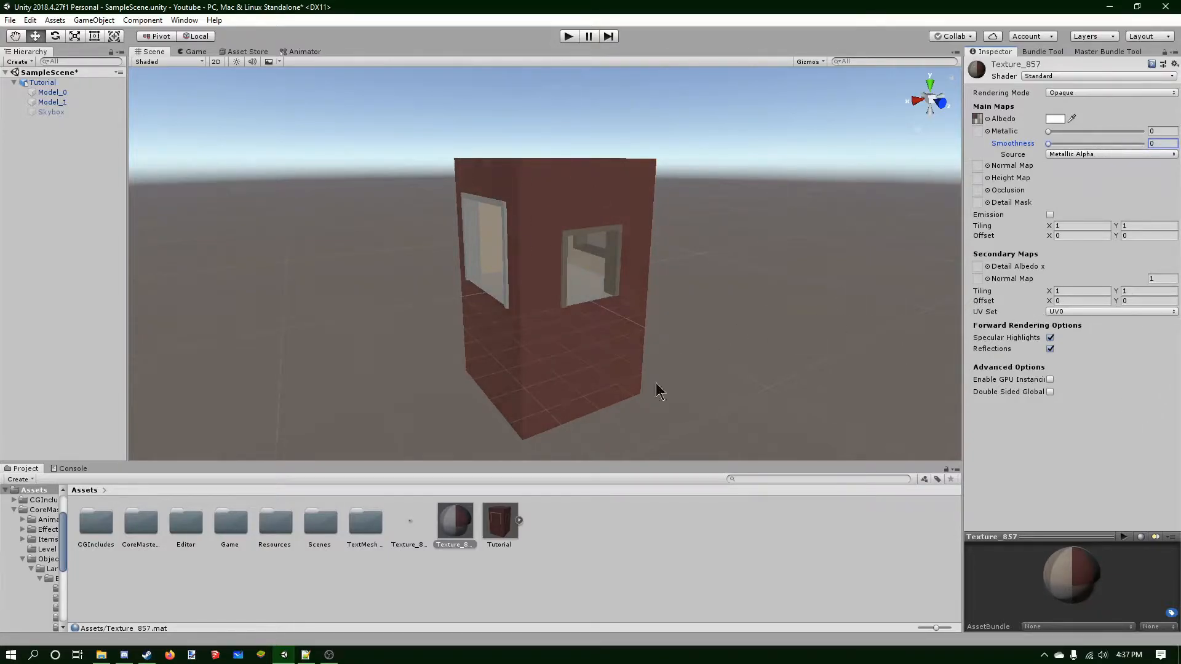
# Remap the Tutorial model's Texture material slot to the Texture_857 material and apply the import settings.
pyautogui.click(499, 522)
pyautogui.click(1123, 97)
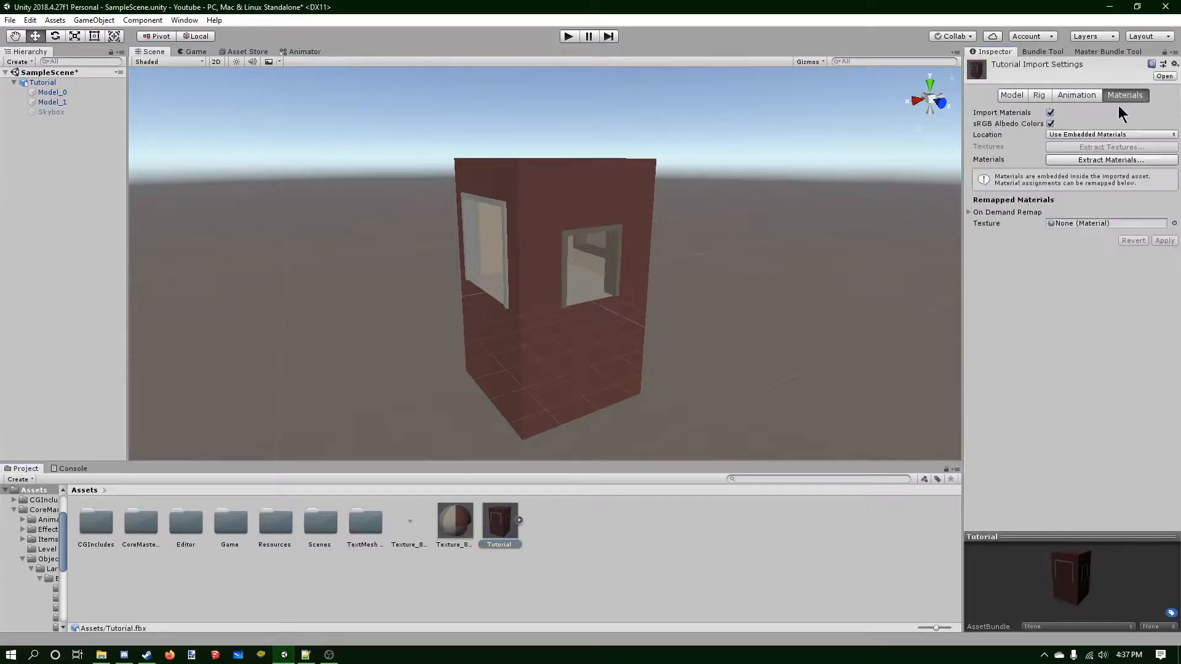
pyautogui.moveTo(455, 522); pyautogui.dragTo(1100, 224)
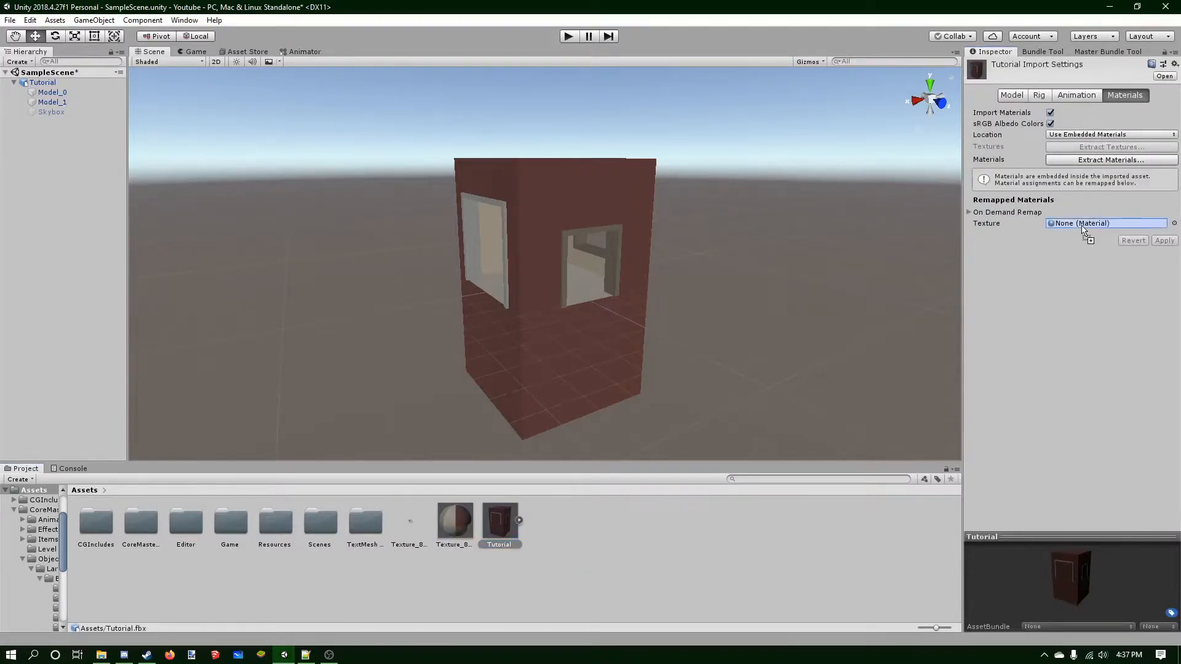
pyautogui.click(1164, 240)
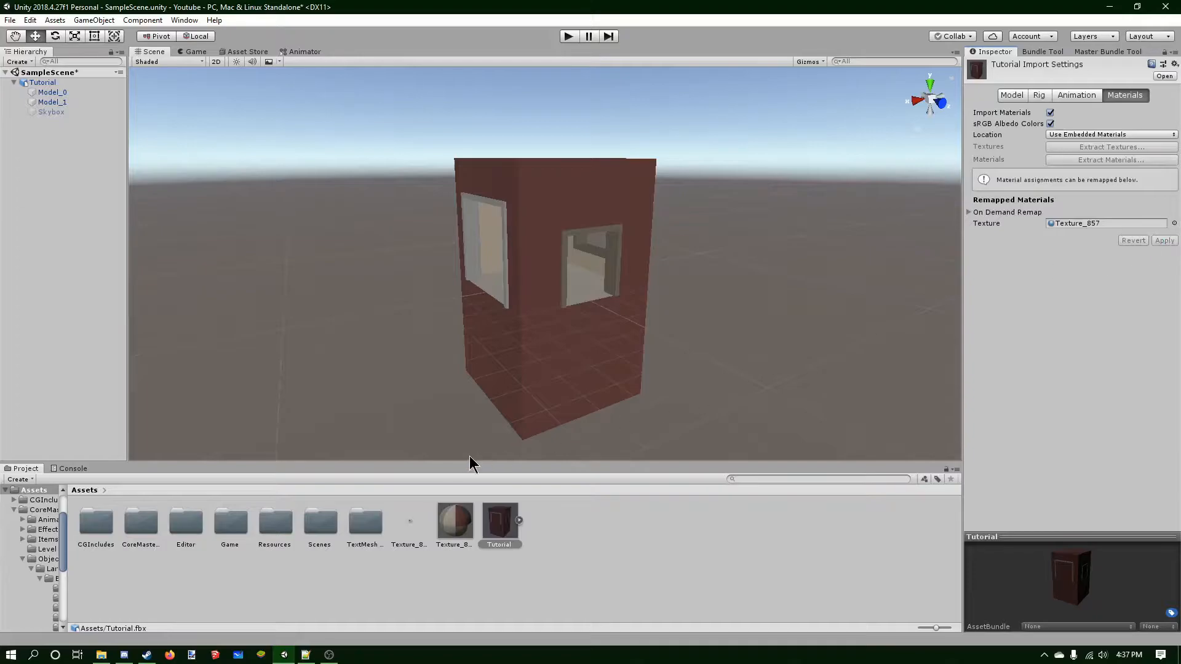
# Review the texture, material and model assets and the objects in the hierarchy.
pyautogui.click(410, 521)
pyautogui.click(455, 521)
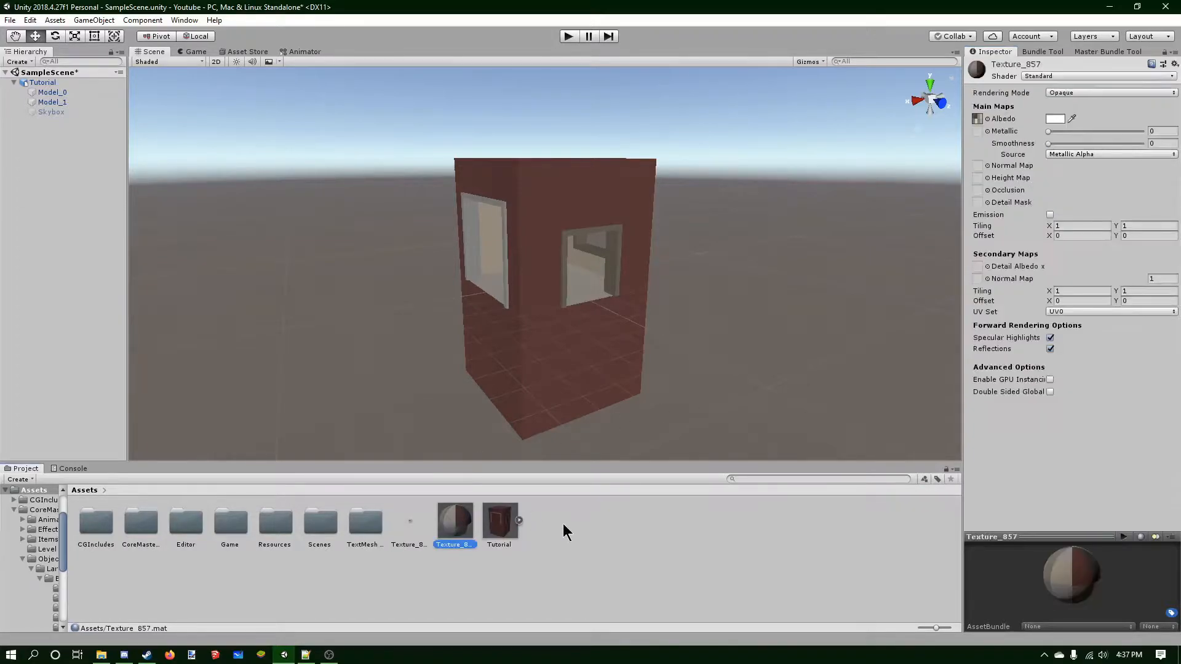
pyautogui.click(499, 522)
pyautogui.click(50, 111)
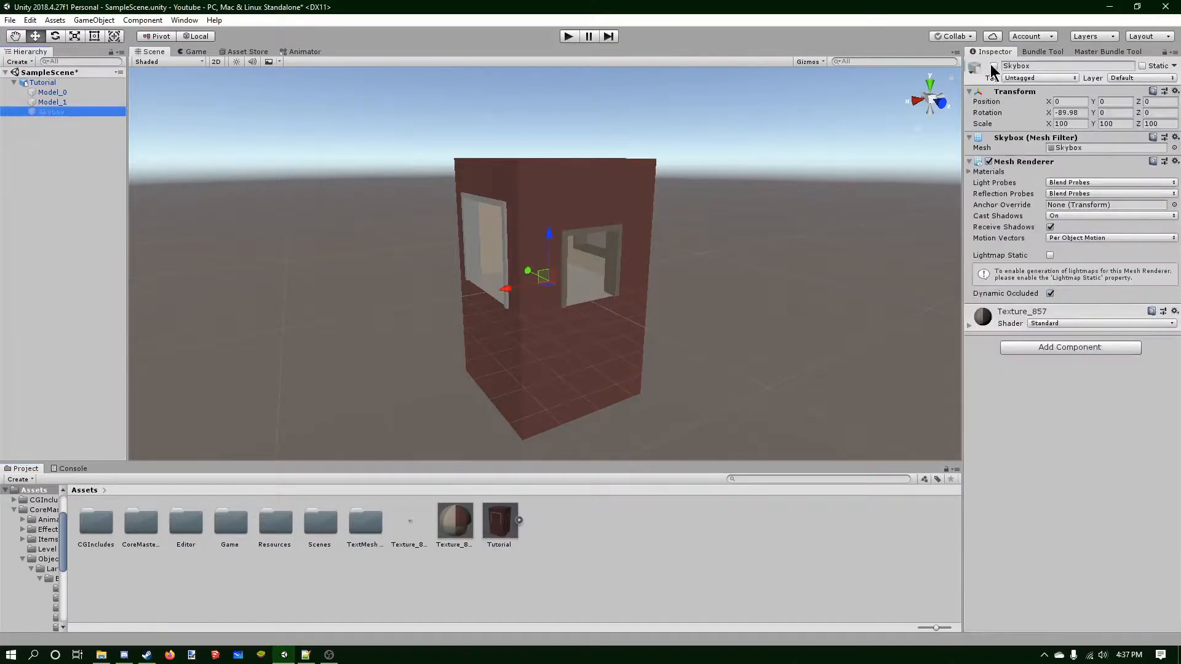
pyautogui.click(61, 134)
pyautogui.click(49, 93)
# Unpack the Tutorial prefab instance in the hierarchy.
pyautogui.click(43, 83)
pyautogui.rightClick(48, 83)
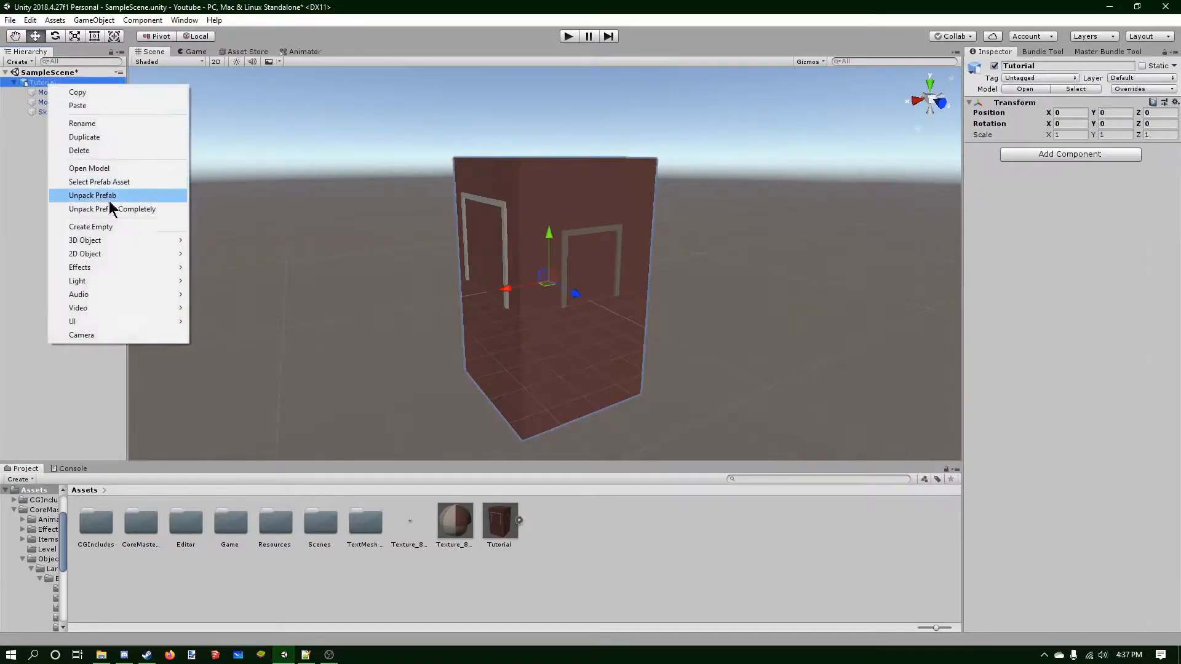
pyautogui.click(94, 197)
# Move Model_0, Model_1 and Skybox out of Tutorial to the scene root and delete the empty Tutorial object.
pyautogui.click(52, 93)
pyautogui.keyDown('shift'); pyautogui.click(45, 113); pyautogui.keyUp('shift')
pyautogui.moveTo(46, 94); pyautogui.dragTo(60, 160)
pyautogui.click(56, 84)
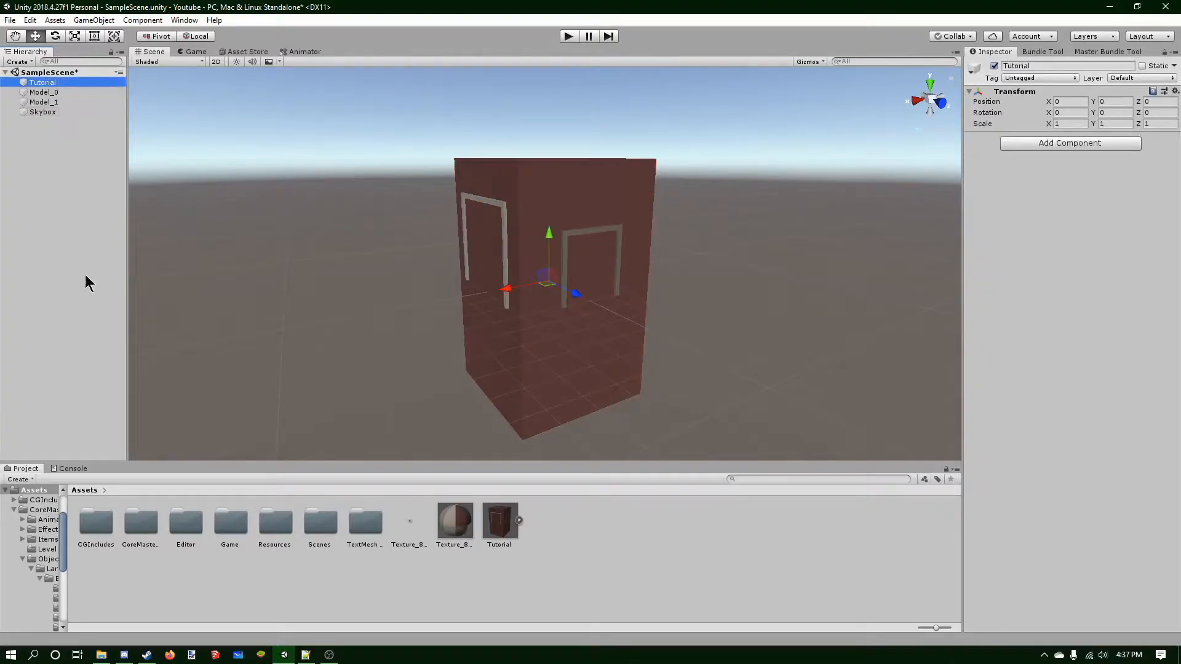
pyautogui.press('Delete')
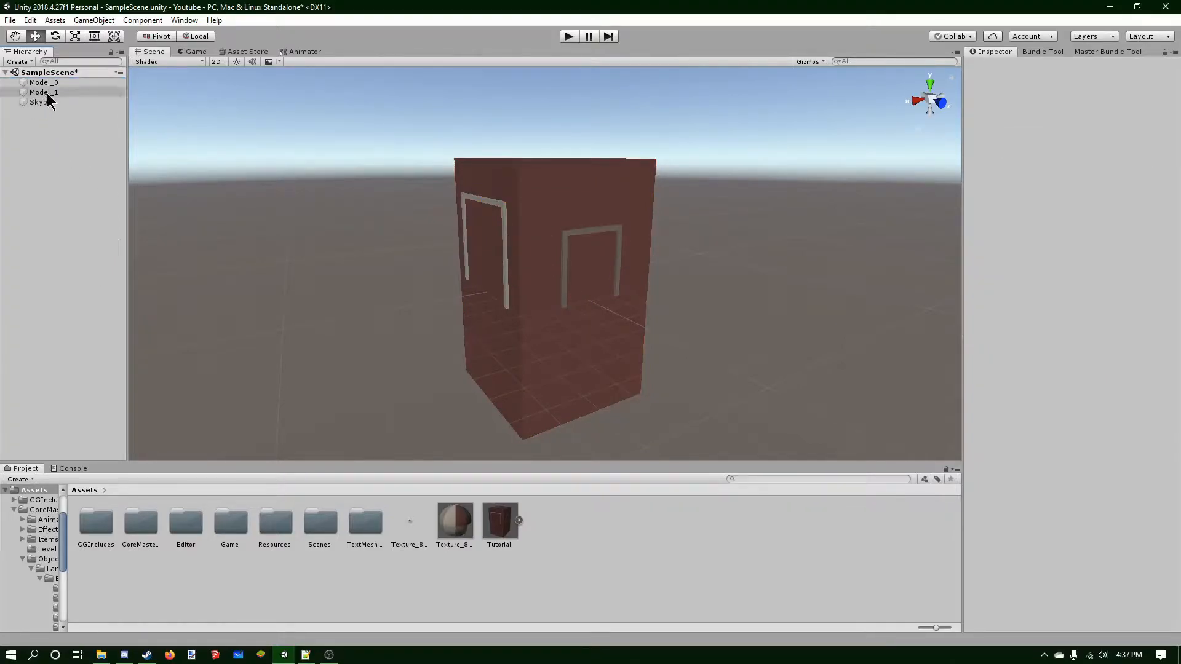
# Save the scene and select each of Model_0, Model_1 and Skybox to inspect them.
pyautogui.hotkey('ctrl', 's')
pyautogui.click(70, 93)
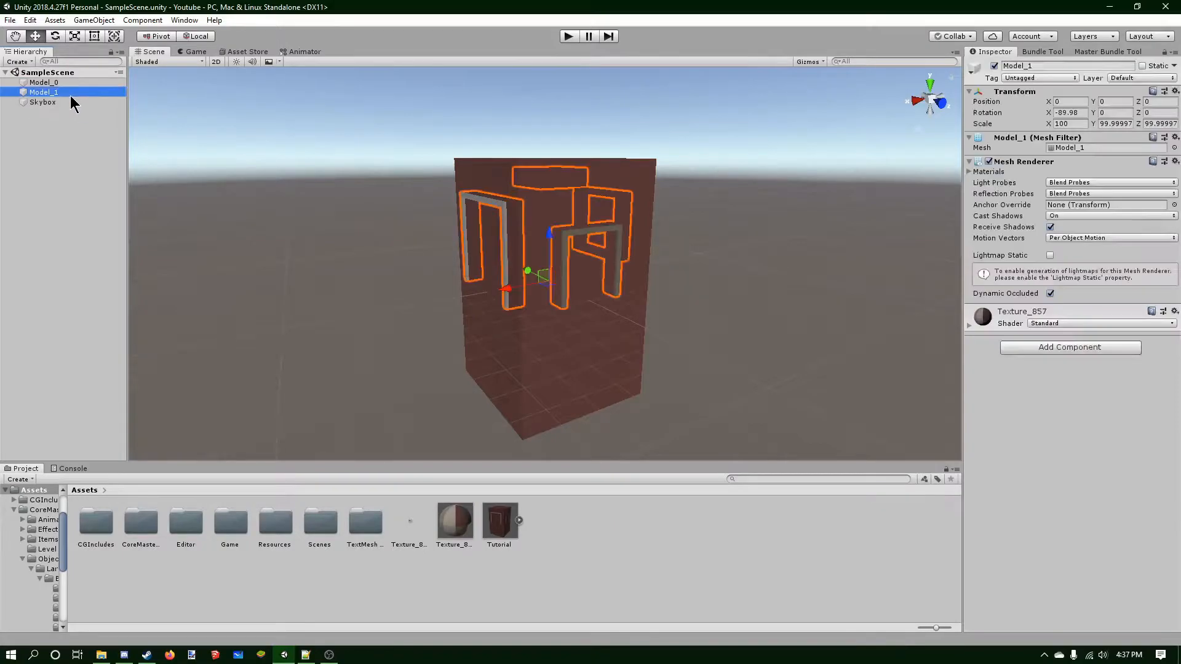
pyautogui.click(70, 84)
pyautogui.click(69, 93)
pyautogui.click(56, 102)
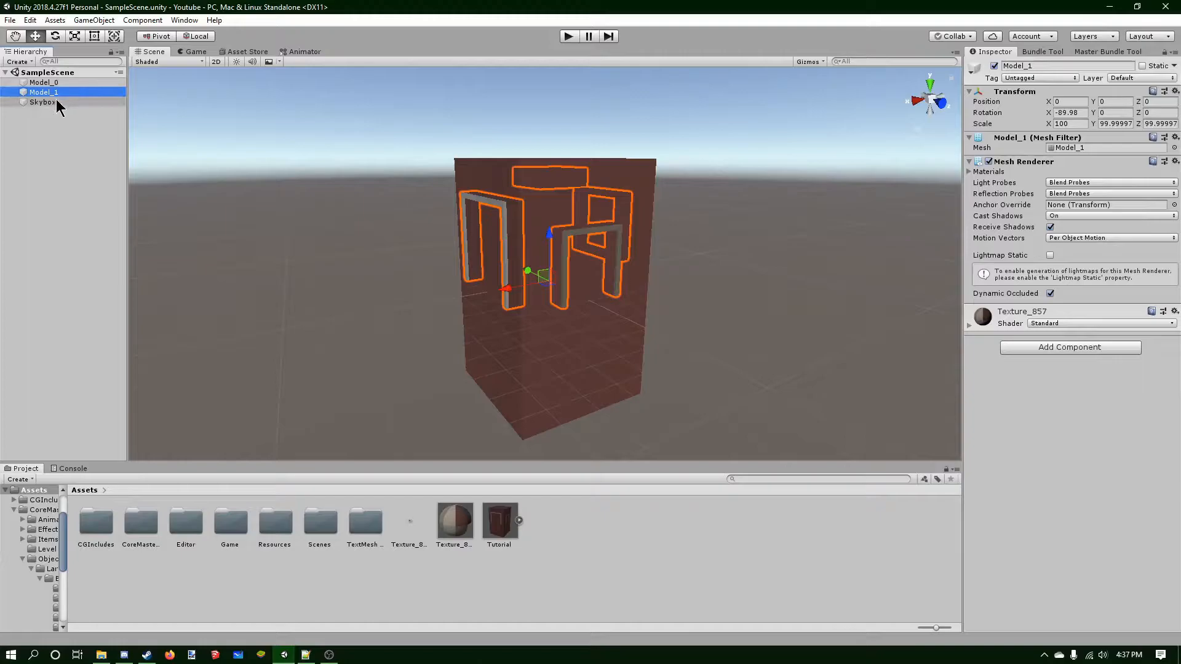
pyautogui.click(56, 142)
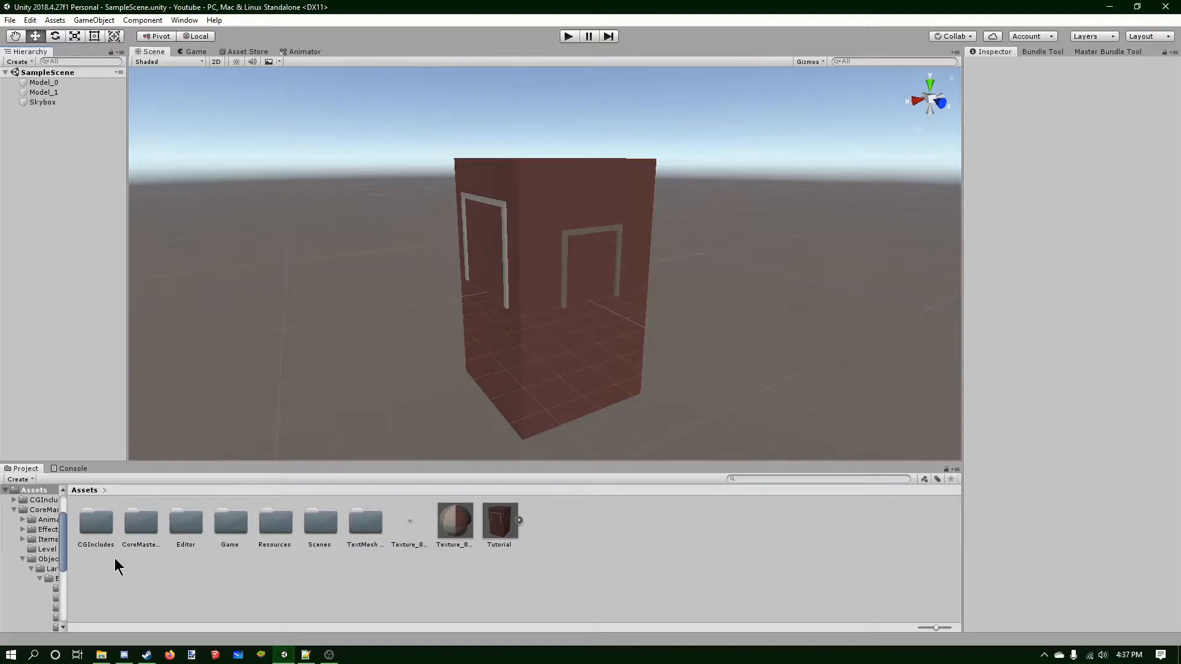
# Create a new folder named Tutorial in Assets.
pyautogui.rightClick(565, 596)
pyautogui.moveTo(666, 311)
pyautogui.click(793, 203)
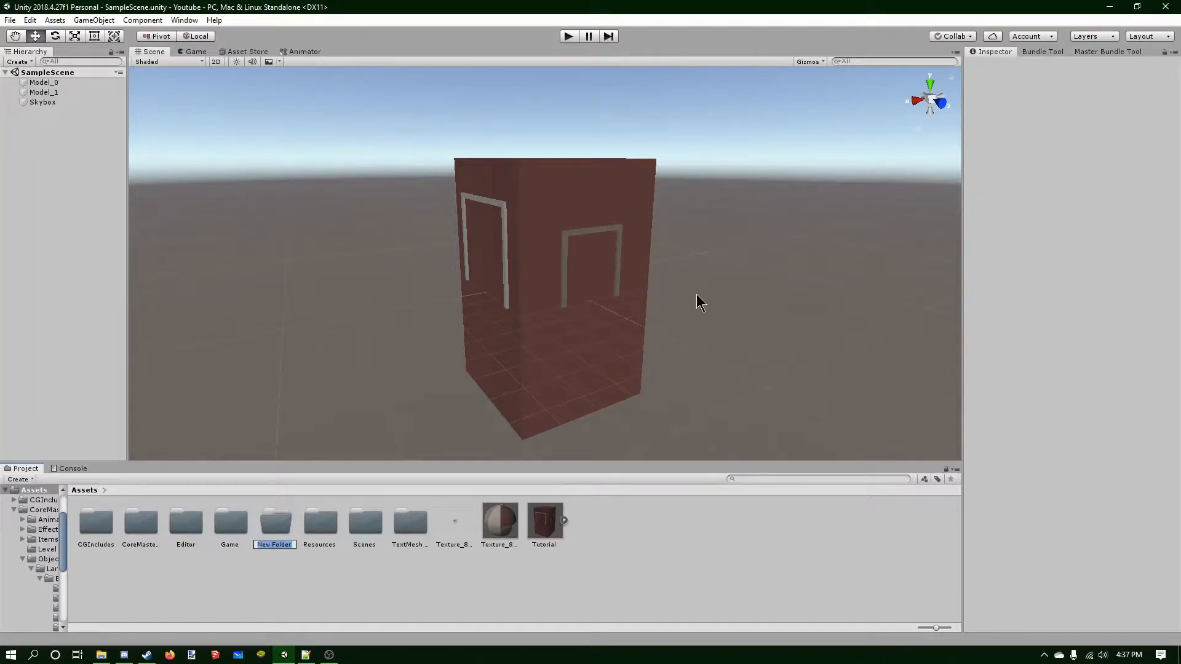
pyautogui.write('Tutorial')
pyautogui.press('Return')
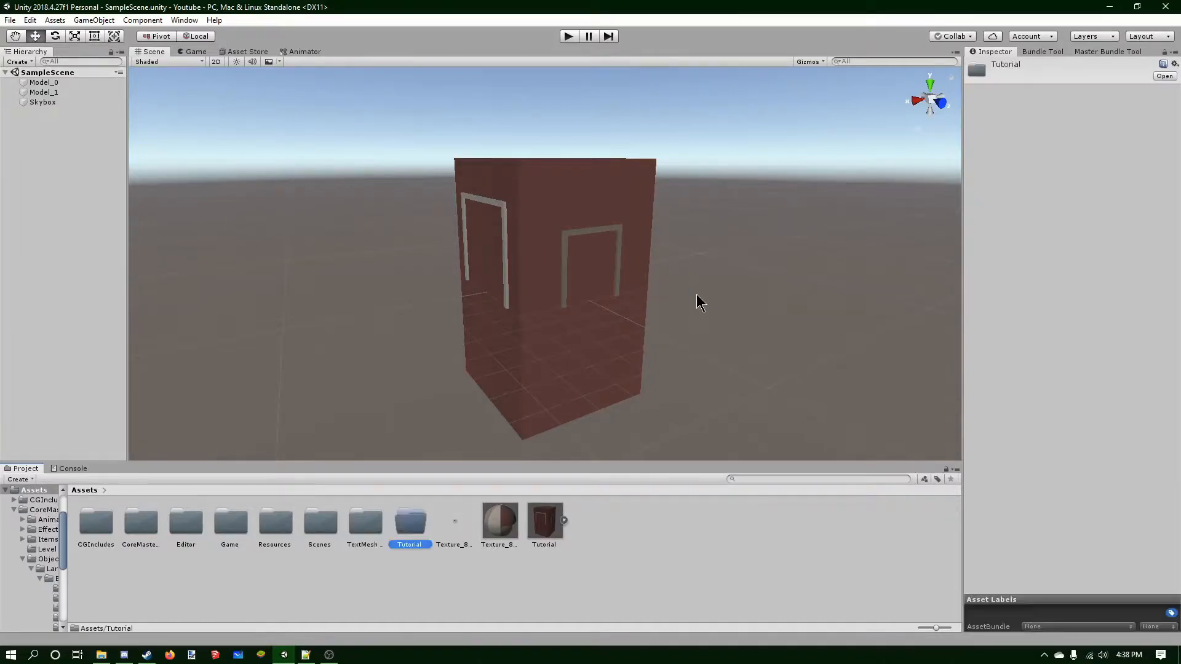
# Inside the Tutorial folder, create a folder named Bundles.
pyautogui.doubleClick(399, 533)
pyautogui.rightClick(348, 549)
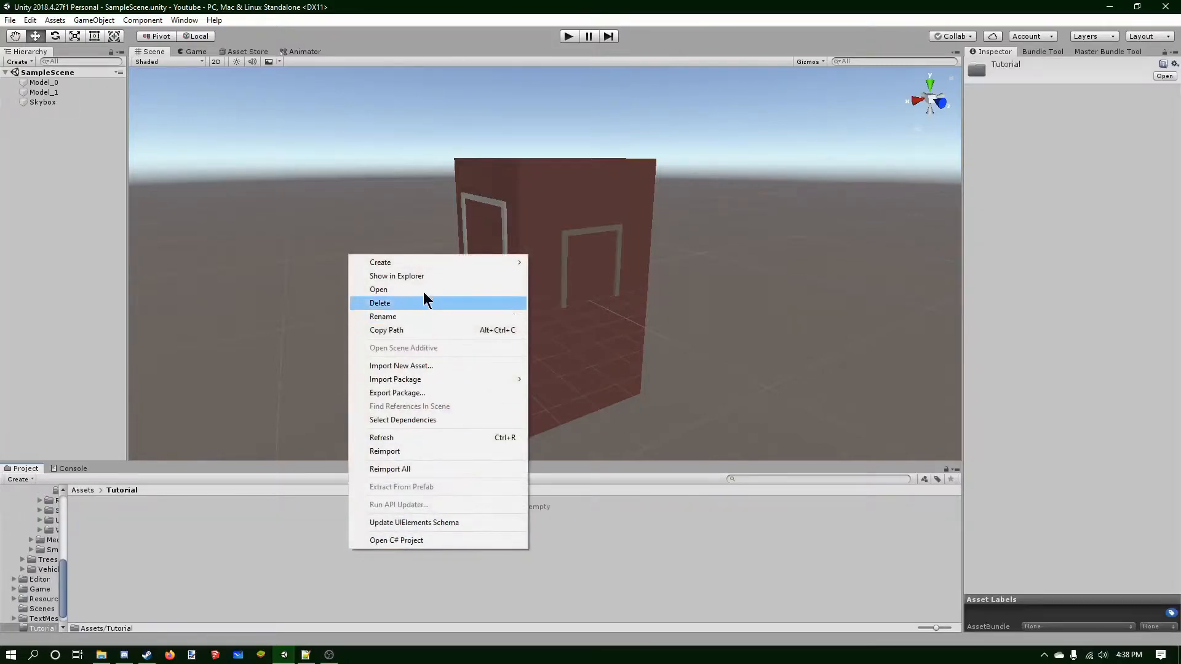
pyautogui.moveTo(412, 266)
pyautogui.click(569, 203)
pyautogui.write('Bundles')
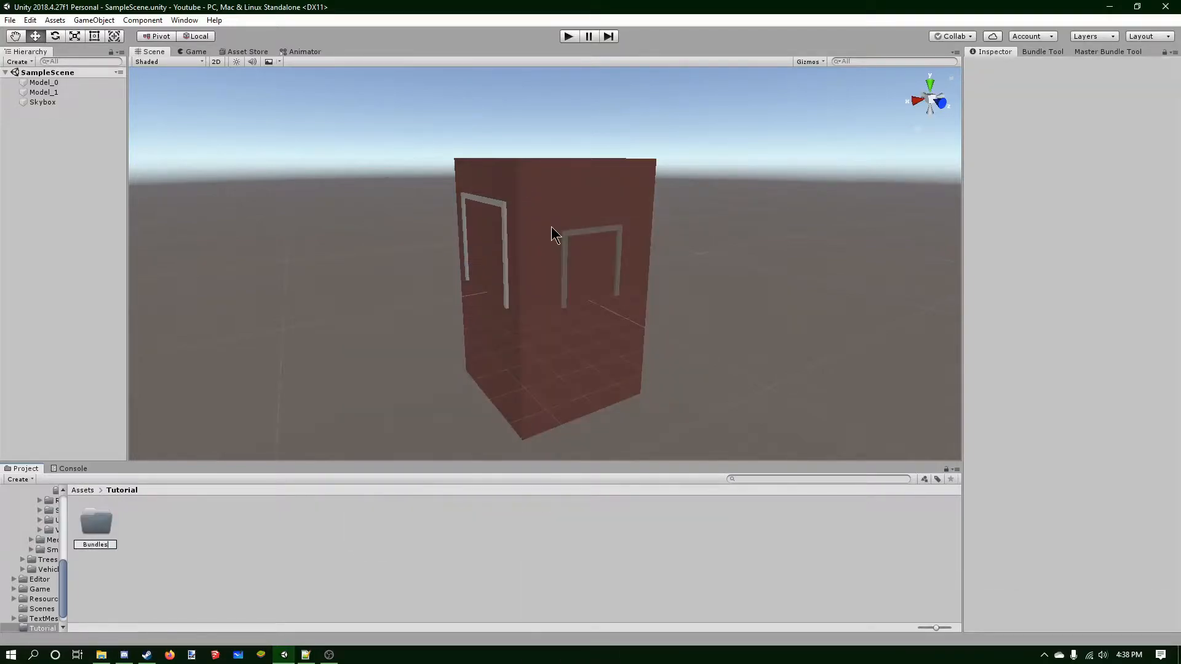
pyautogui.press('Return')
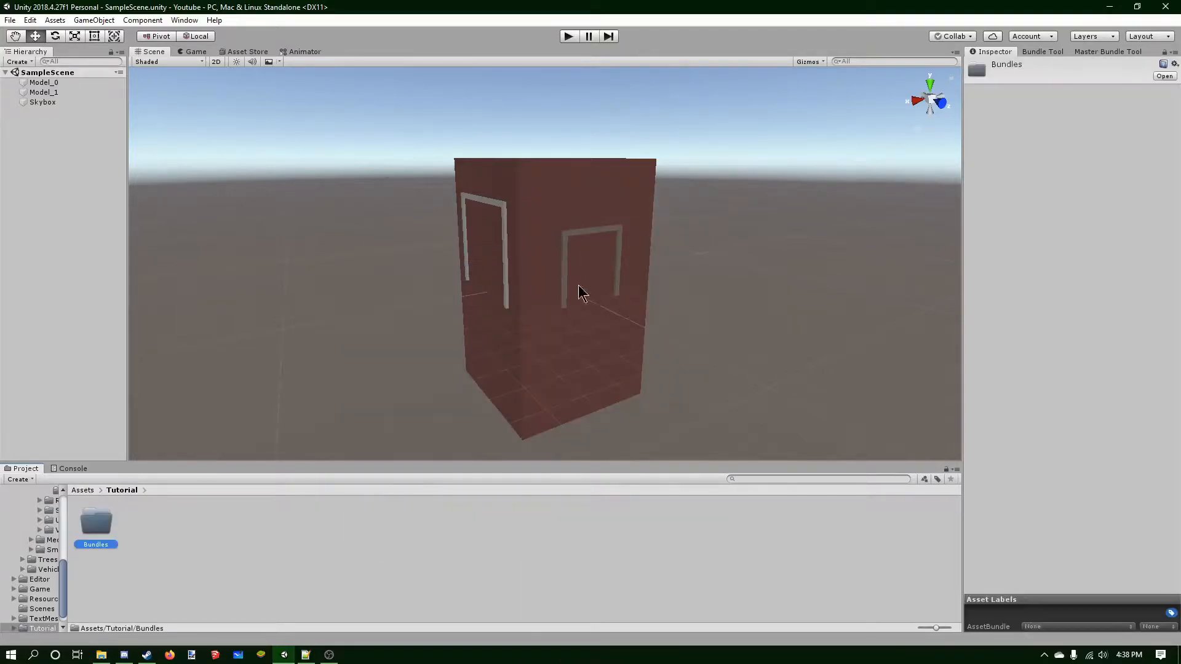
# Inside Bundles, create a new folder and name it Youtube.
pyautogui.doubleClick(91, 525)
pyautogui.rightClick(168, 549)
pyautogui.moveTo(240, 261)
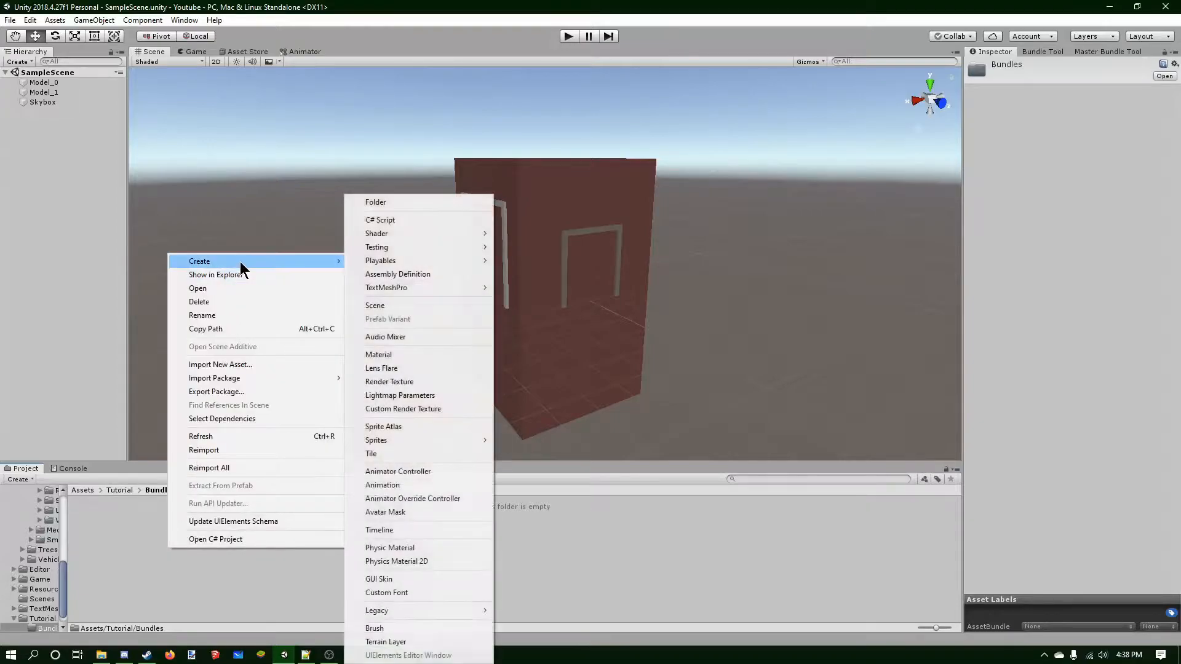
pyautogui.click(374, 204)
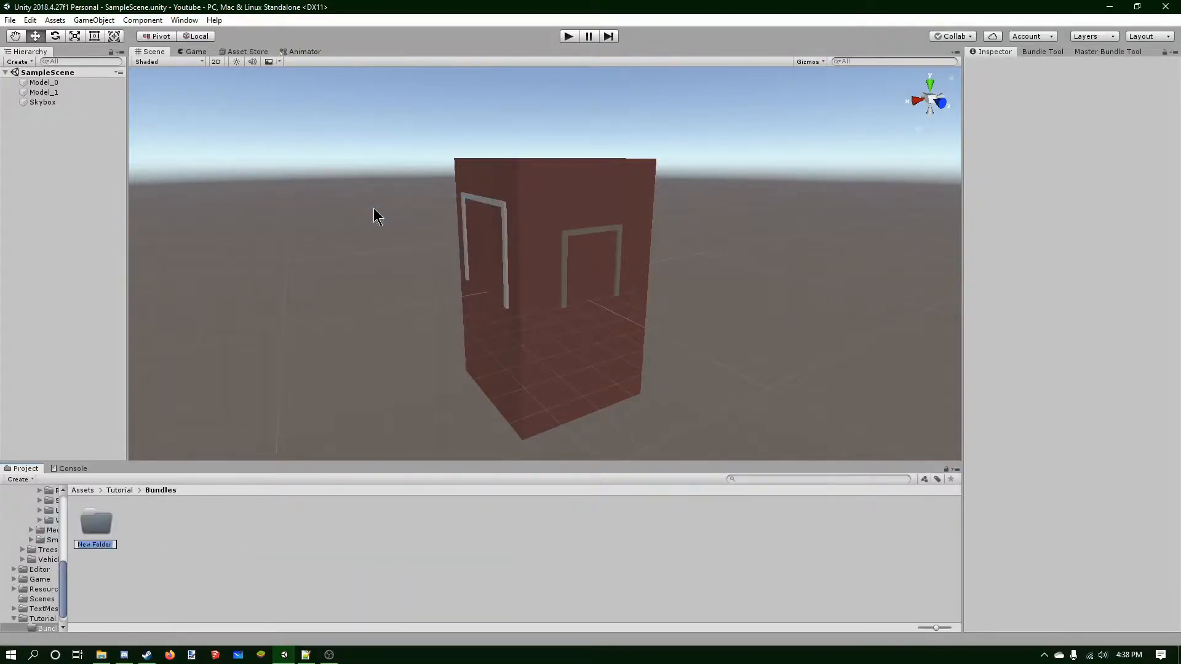
pyautogui.write('Youtuve')
pyautogui.press('Return')
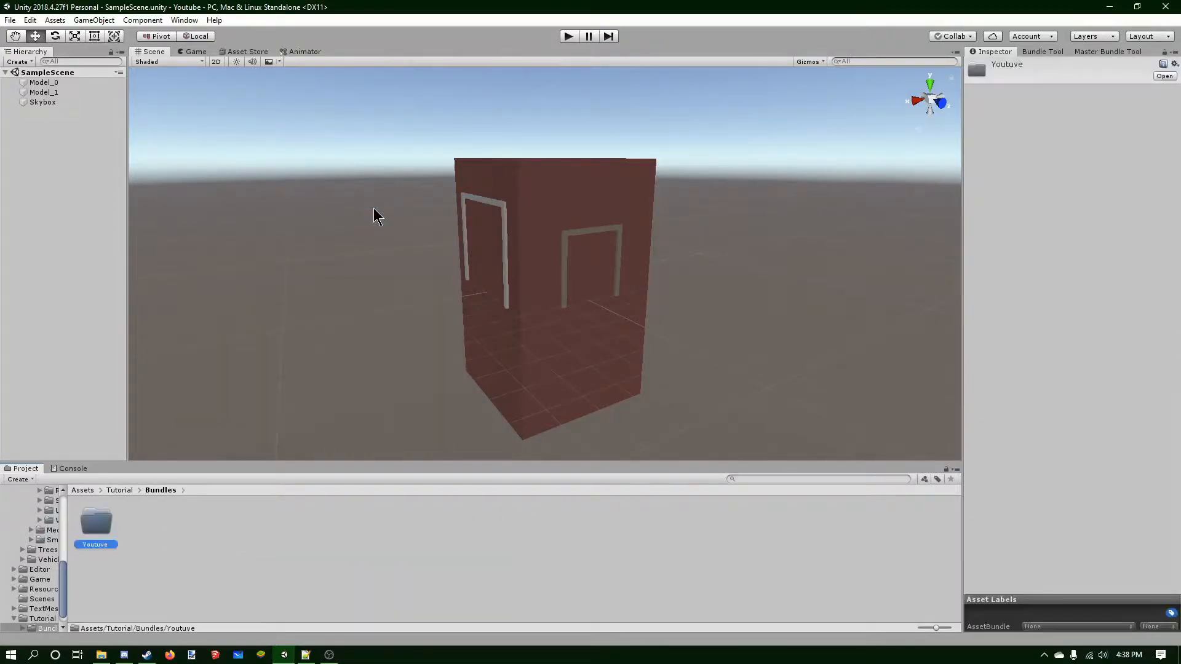
pyautogui.press('F2')
pyautogui.write('Youtube')
pyautogui.press('Return')
# Browse to Assets > CoreMasterBundle > Objects > Large > Buildings > Fire_0 and show it in Explorer.
pyautogui.click(136, 527)
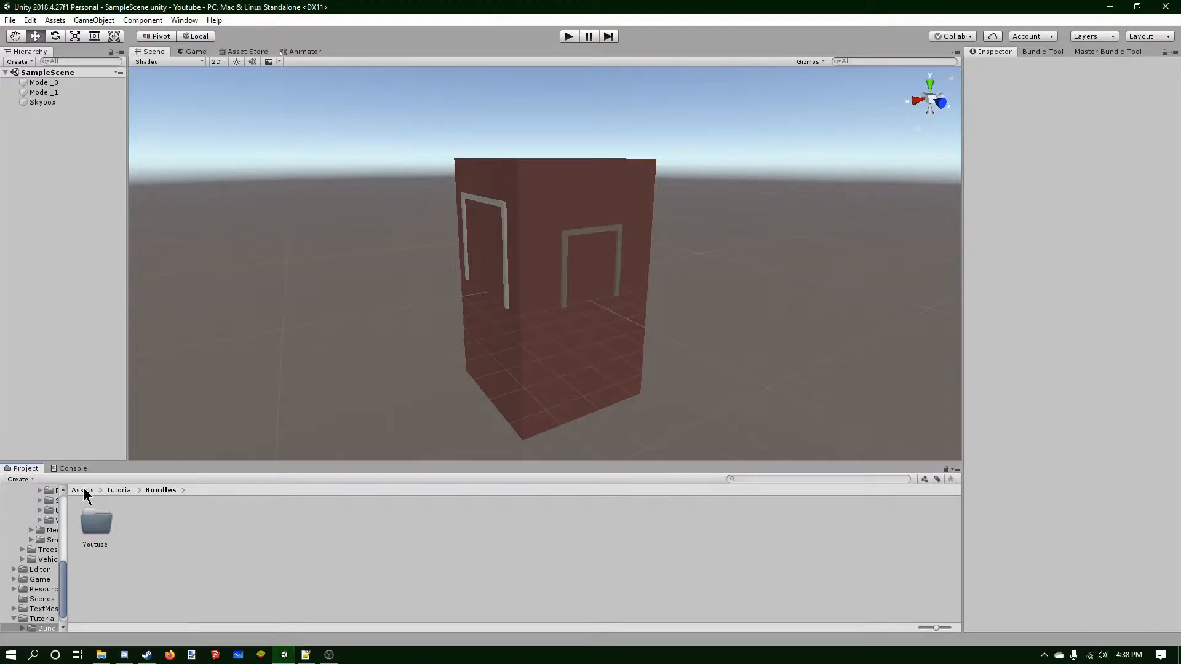
pyautogui.click(82, 490)
pyautogui.click(134, 527)
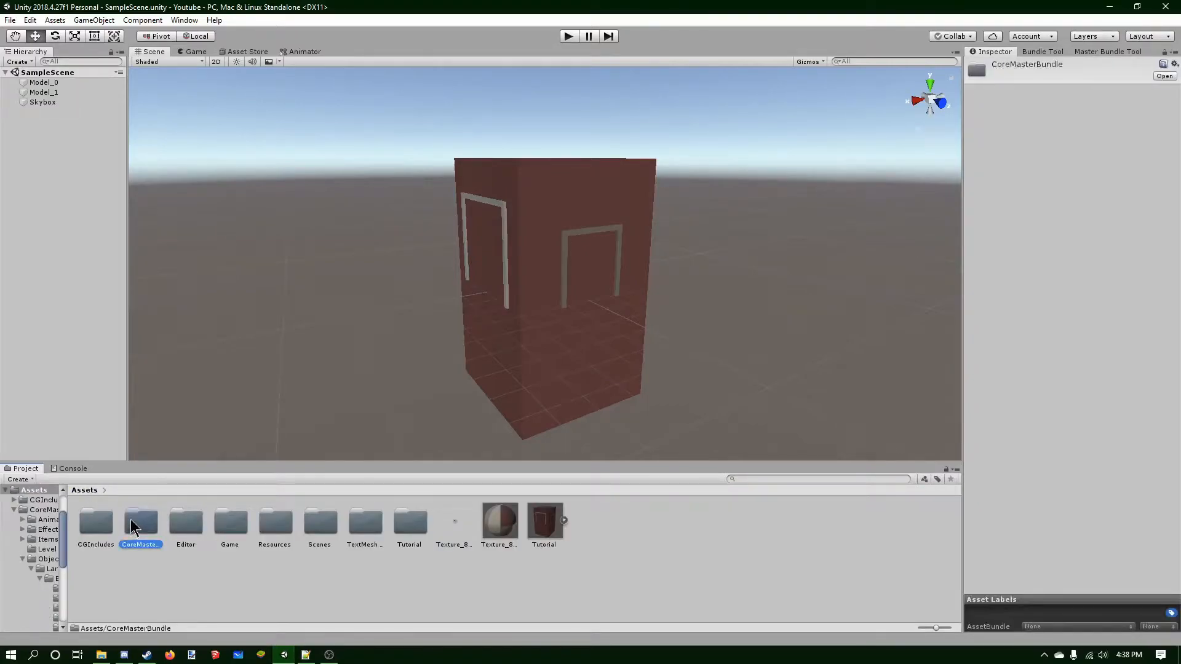
pyautogui.doubleClick(131, 522)
pyautogui.click(185, 522)
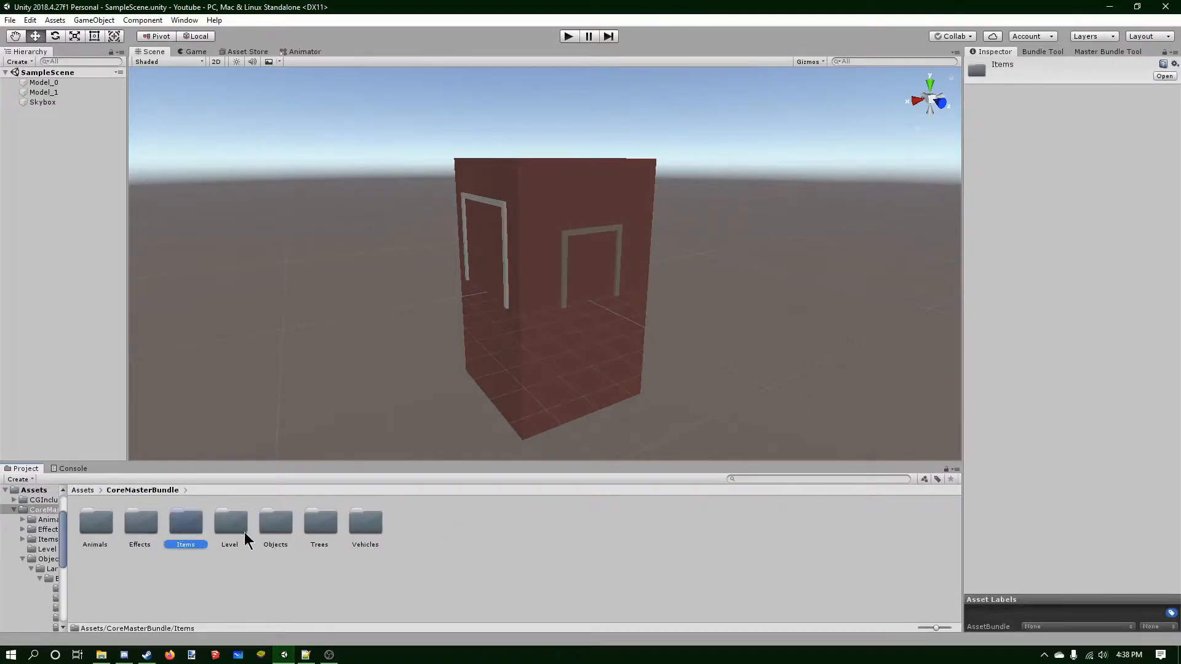
pyautogui.doubleClick(275, 523)
pyautogui.doubleClick(106, 520)
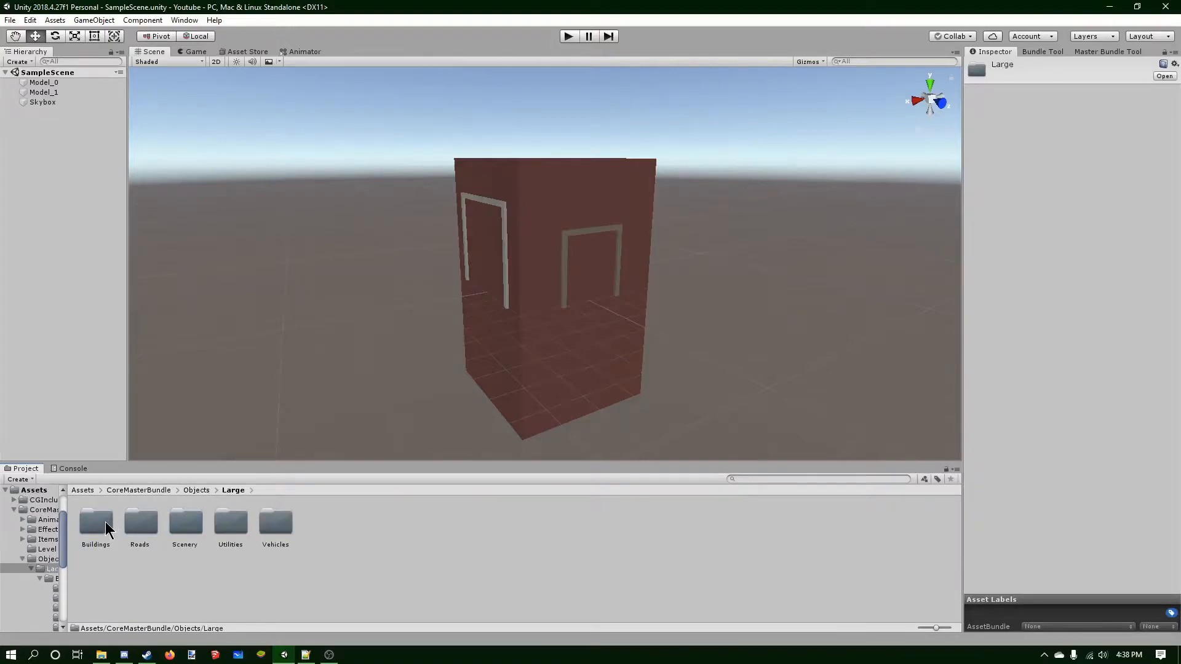
pyautogui.doubleClick(106, 522)
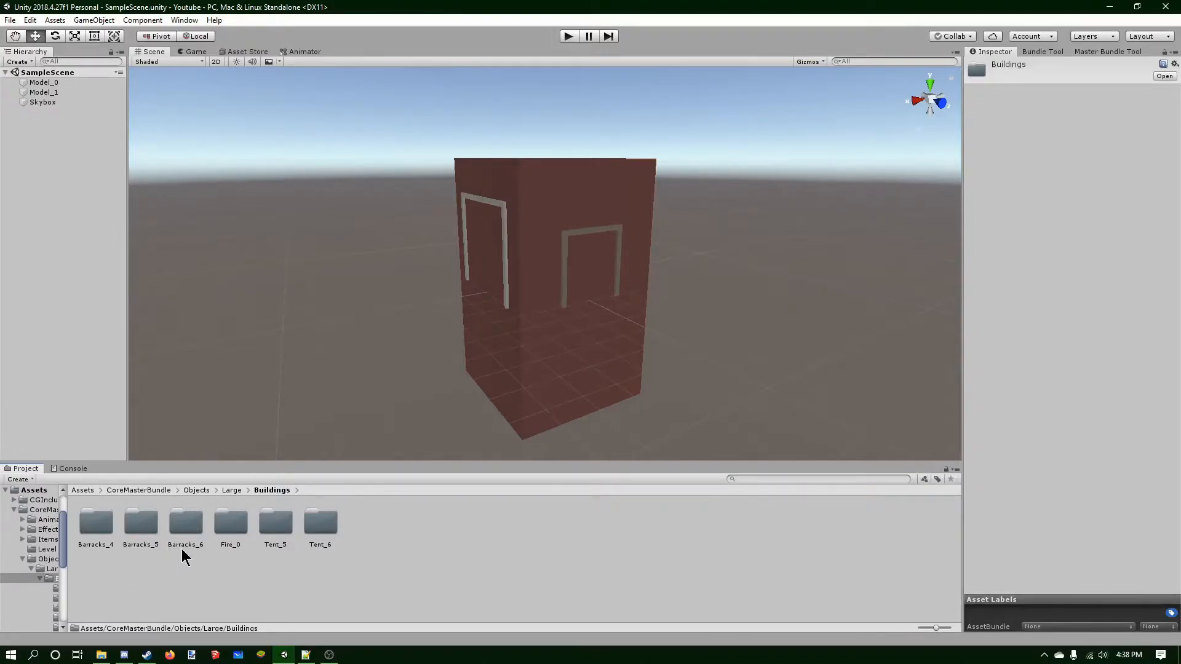
pyautogui.doubleClick(234, 517)
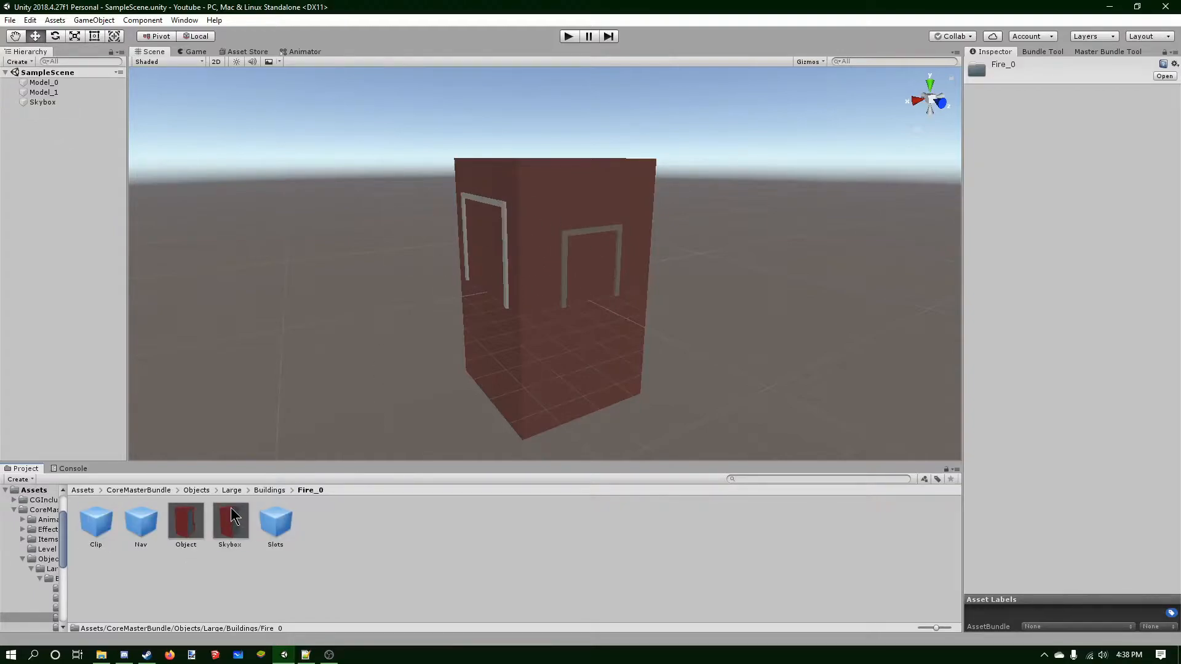
pyautogui.rightClick(391, 533)
pyautogui.click(461, 259)
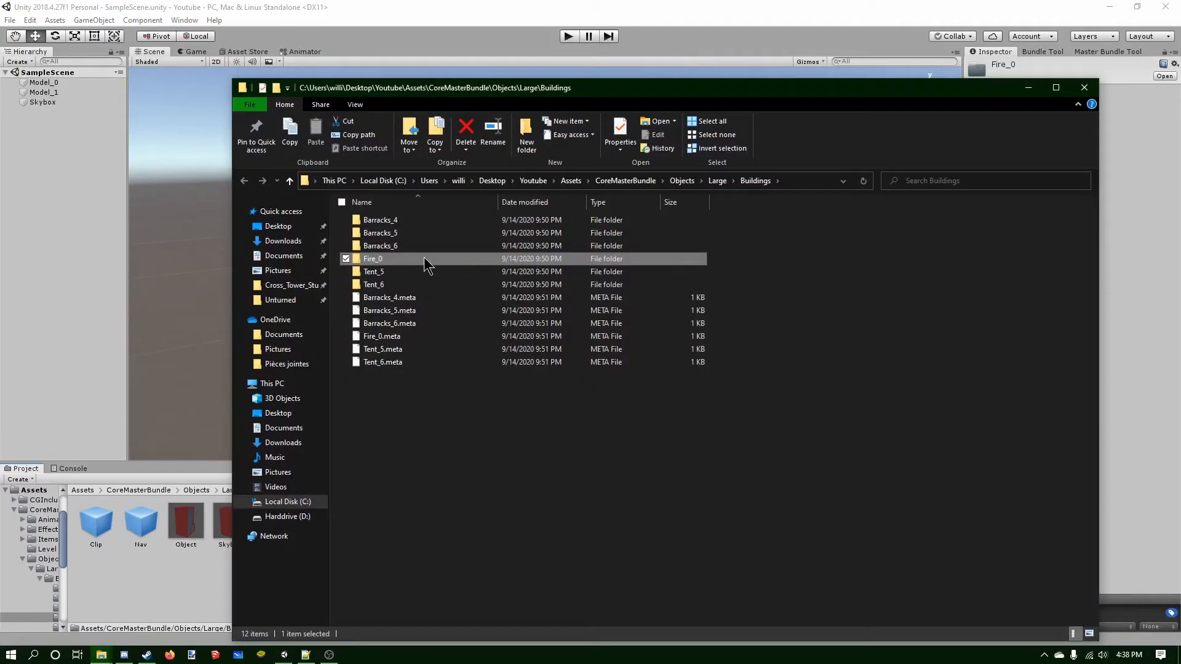
# Copy all files from the Fire_0 folder into Assets/Tutorial/Bundles/Youtube and close the file explorer.
pyautogui.doubleClick(402, 260)
pyautogui.moveTo(428, 407); pyautogui.dragTo(392, 218)
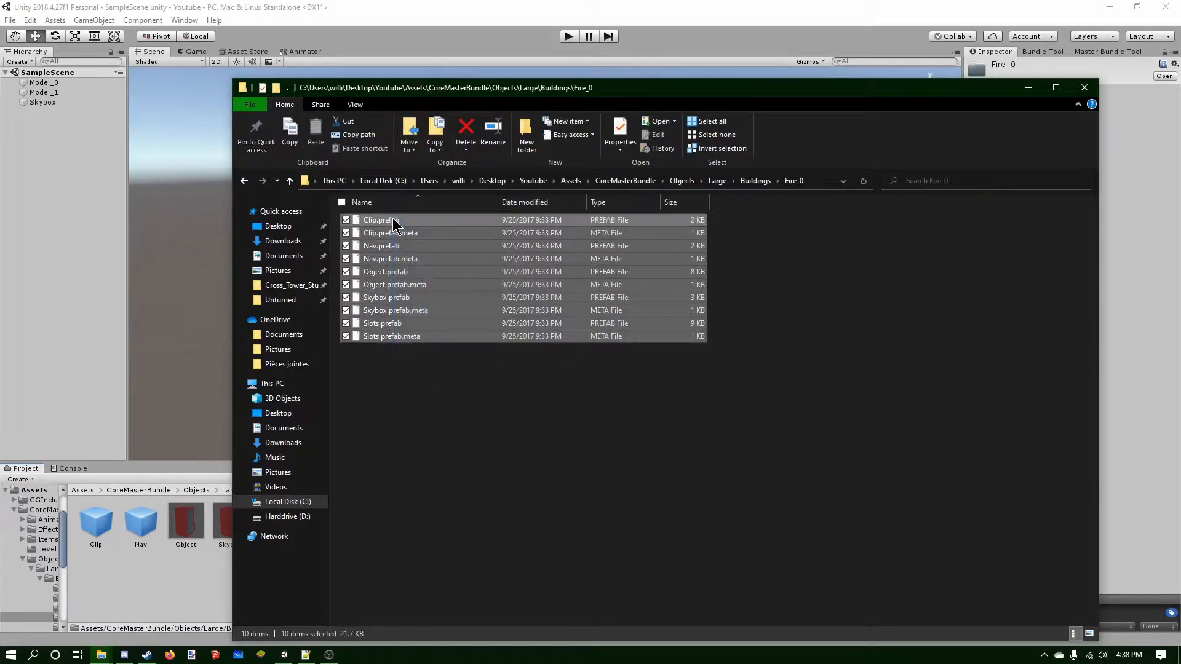
pyautogui.click(571, 181)
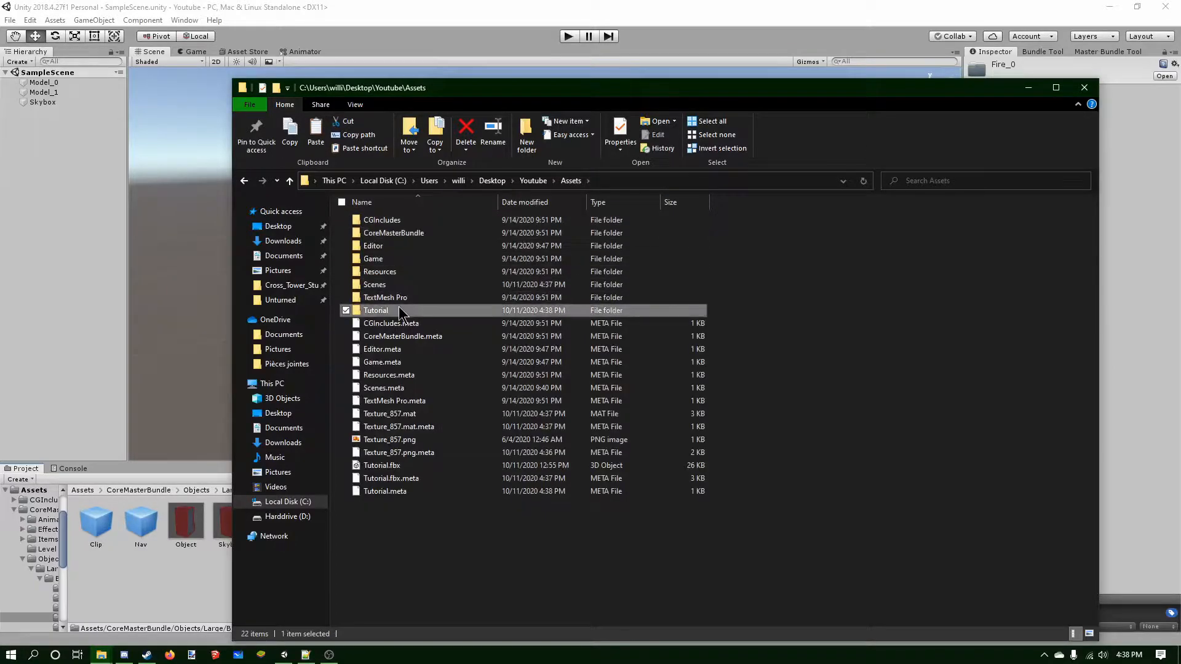
pyautogui.doubleClick(399, 306)
pyautogui.doubleClick(403, 220)
pyautogui.doubleClick(404, 220)
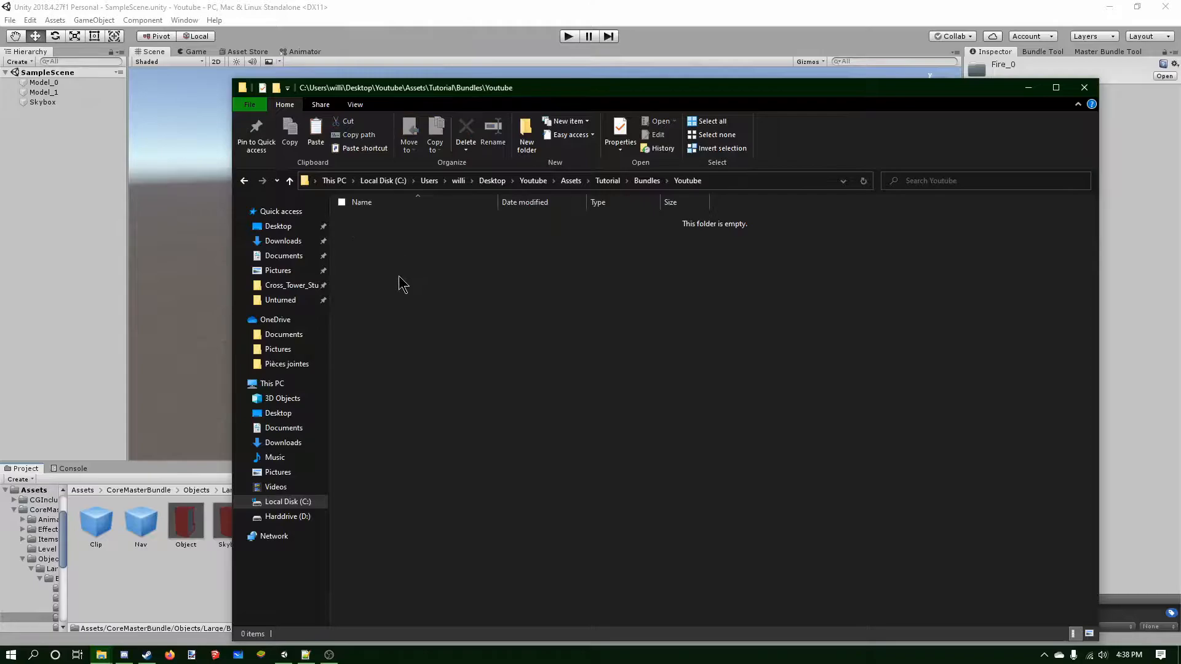
pyautogui.hotkey('ctrl', 'v')
pyautogui.click(1084, 87)
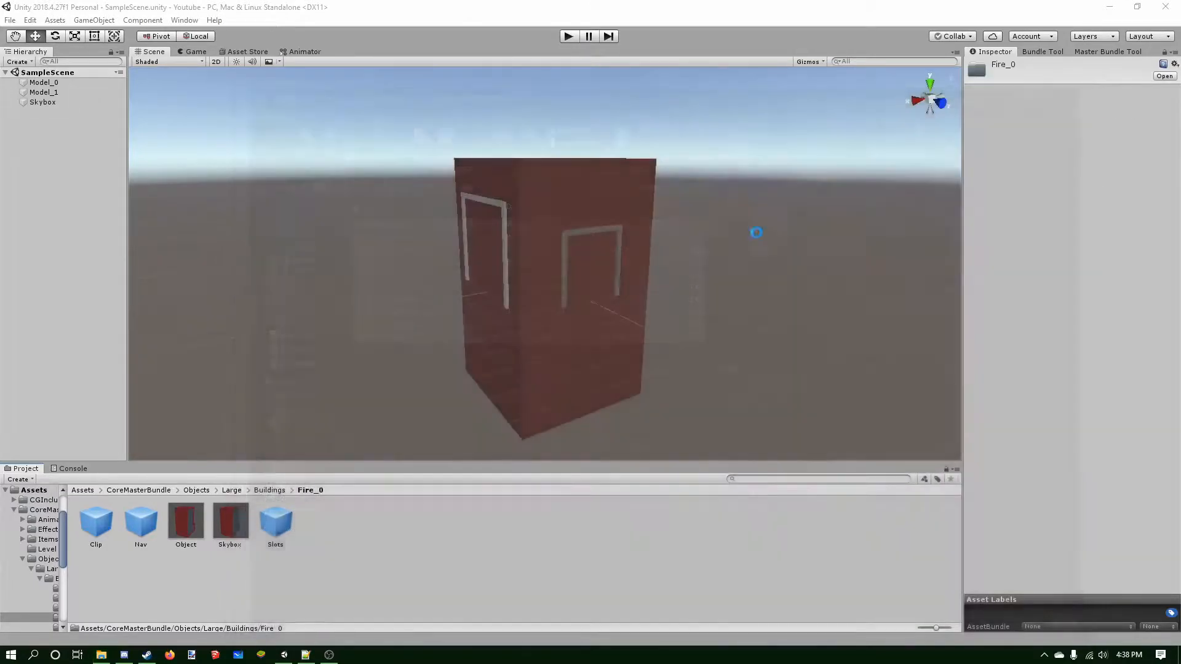
# Open the Object prefab from the Youtube bundle folder and delete its Model_2 child.
pyautogui.click(407, 559)
pyautogui.click(73, 469)
pyautogui.click(22, 470)
pyautogui.click(83, 490)
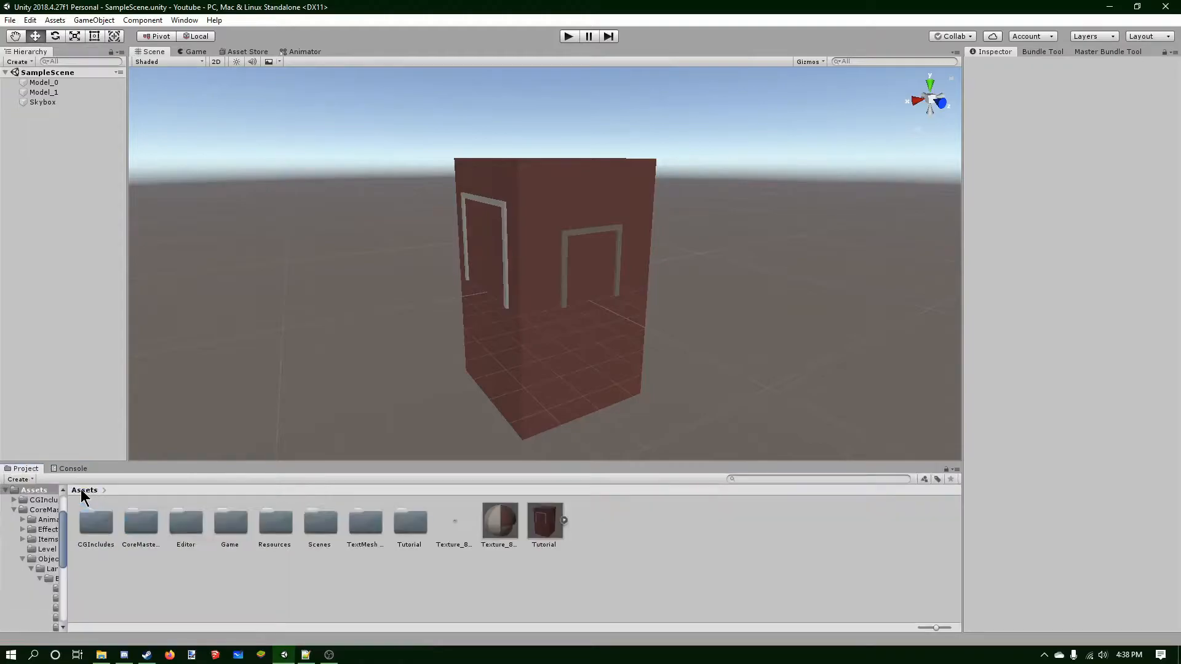
pyautogui.doubleClick(410, 522)
pyautogui.doubleClick(95, 522)
pyautogui.doubleClick(95, 522)
pyautogui.click(186, 524)
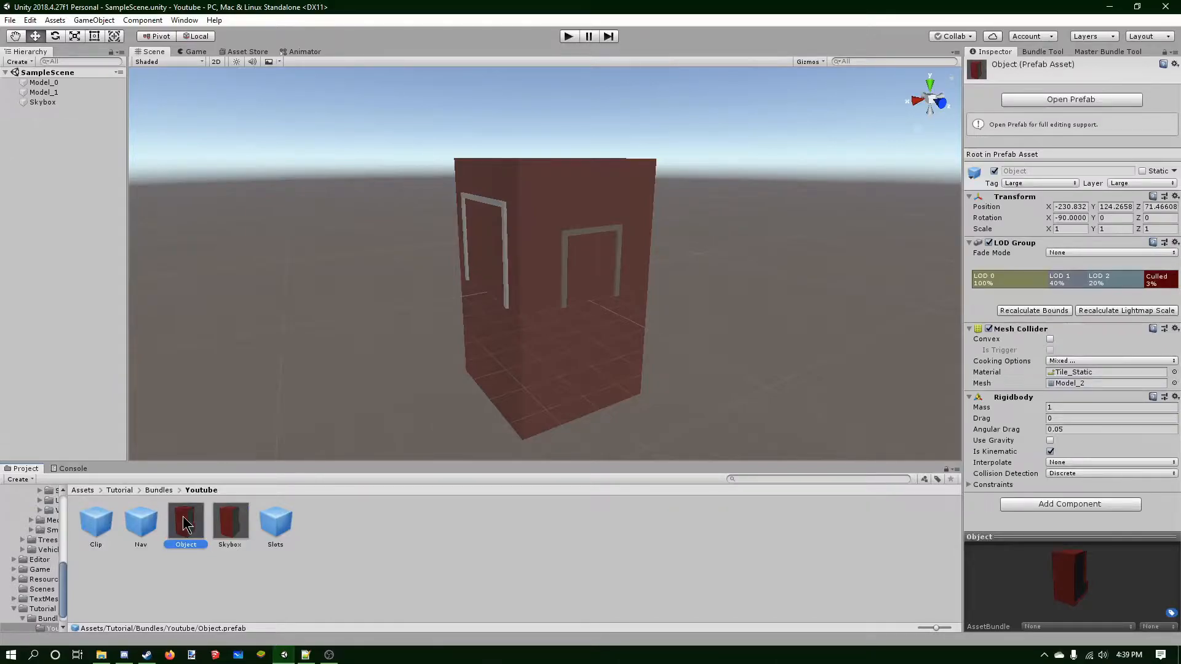
pyautogui.moveTo(1016, 569); pyautogui.dragTo(1090, 553)
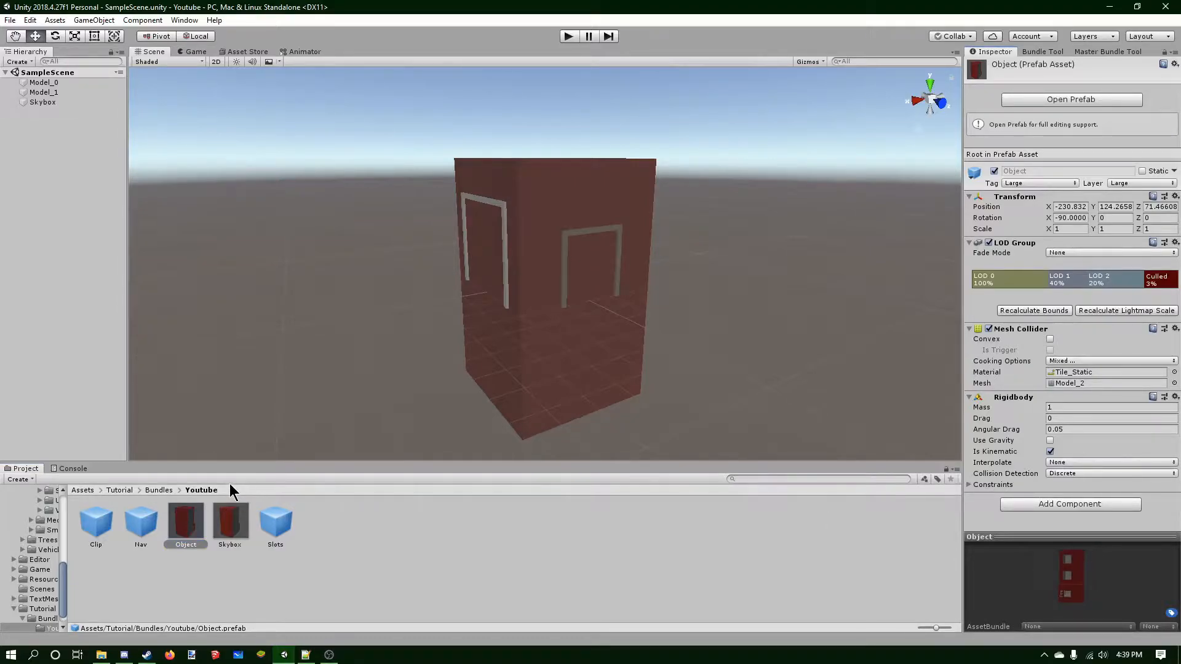
pyautogui.doubleClick(188, 522)
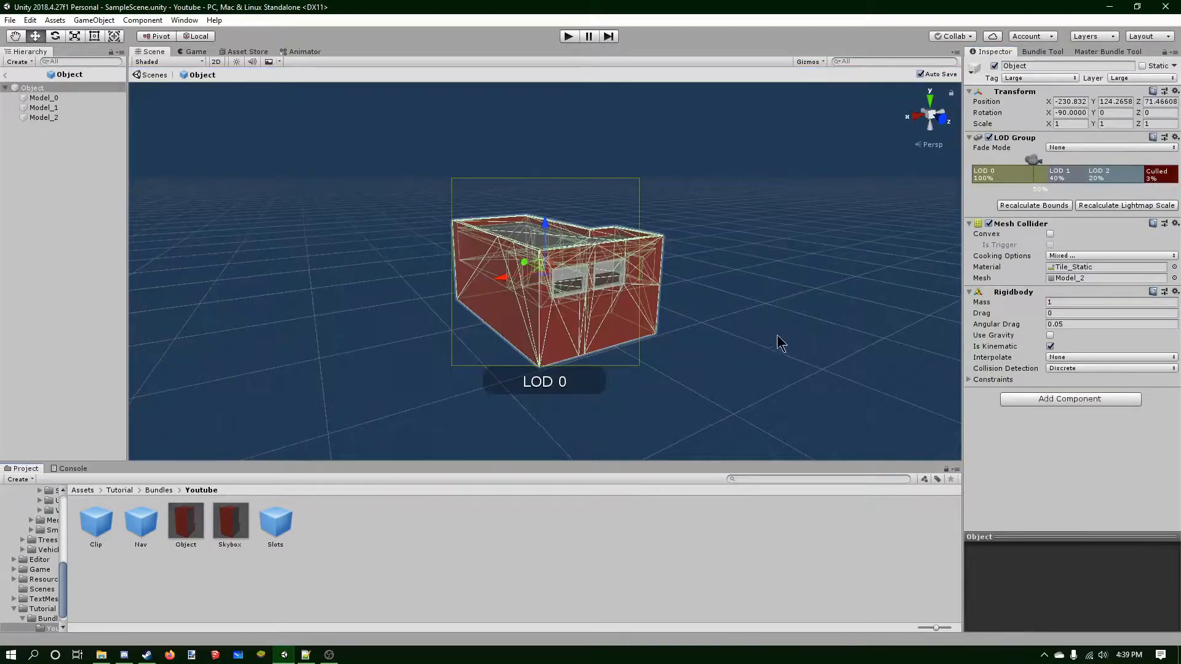
pyautogui.moveTo(777, 336); pyautogui.dragTo(651, 354, button='right')
pyautogui.moveTo(651, 355); pyautogui.dragTo(455, 281, button='middle')
pyautogui.keyDown('alt'); pyautogui.moveTo(759, 357); pyautogui.dragTo(555, 314); pyautogui.keyUp('alt')
pyautogui.click(44, 118)
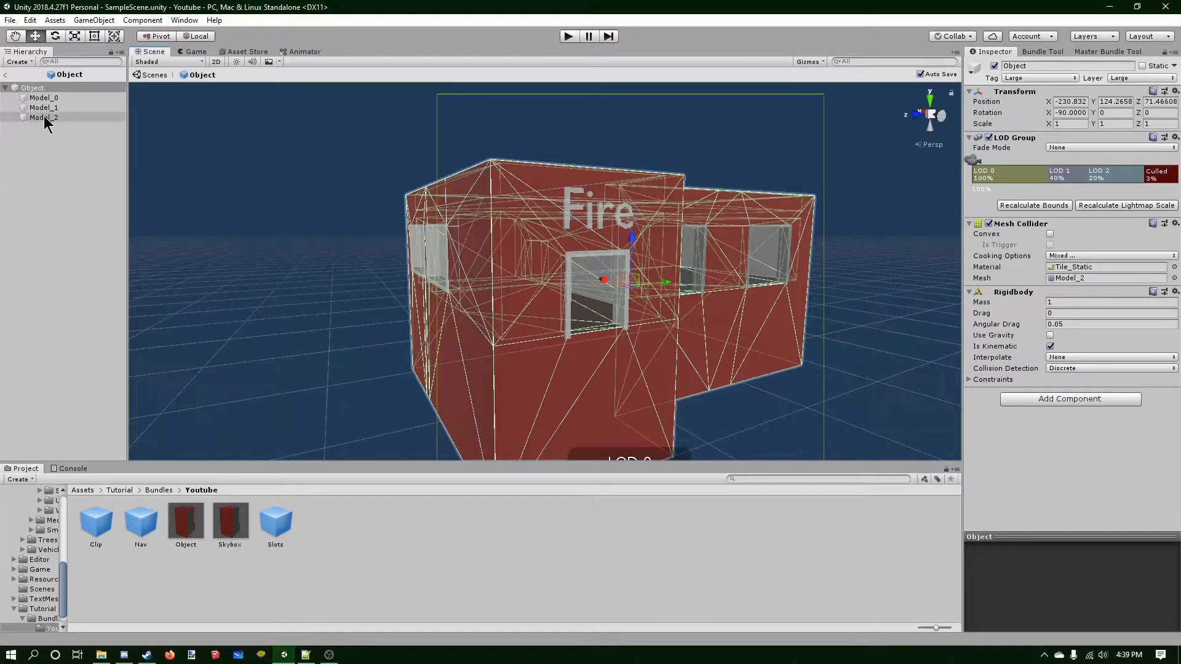
pyautogui.press('Up')
pyautogui.press('Up')
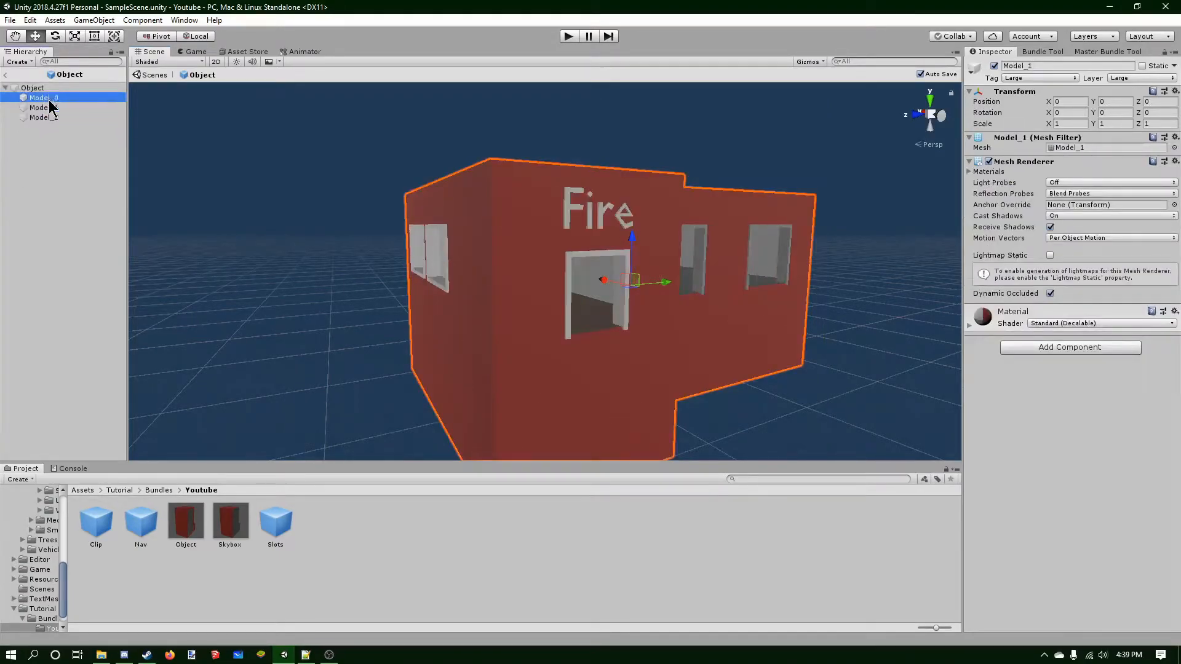
pyautogui.click(44, 117)
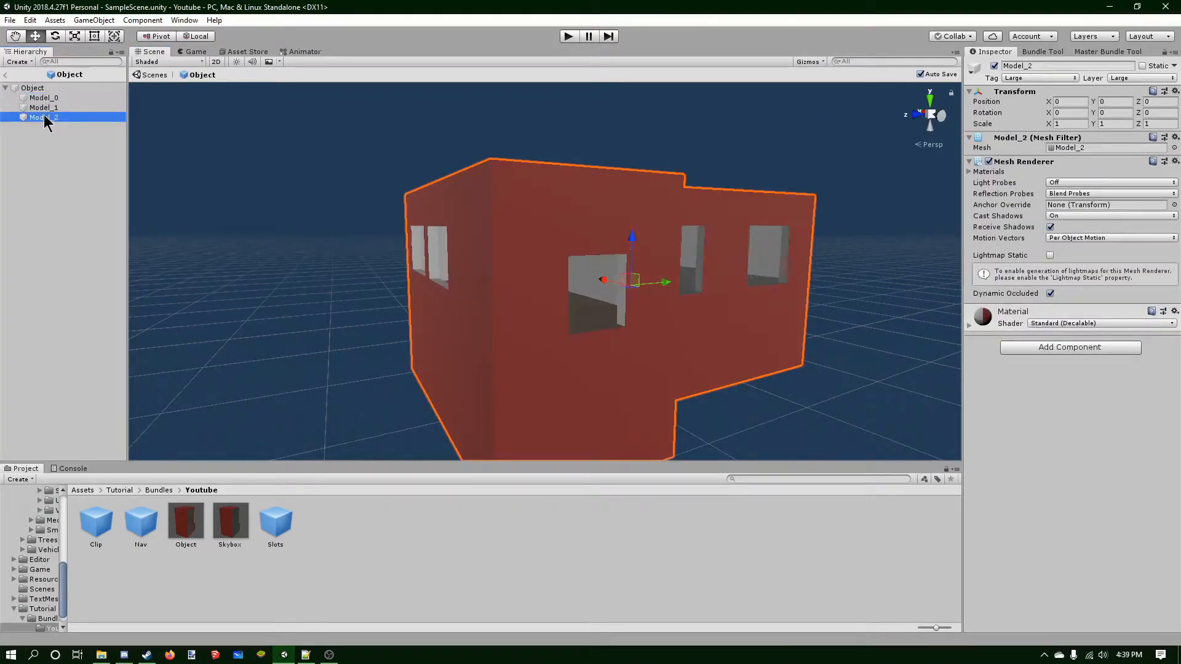
pyautogui.press('Delete')
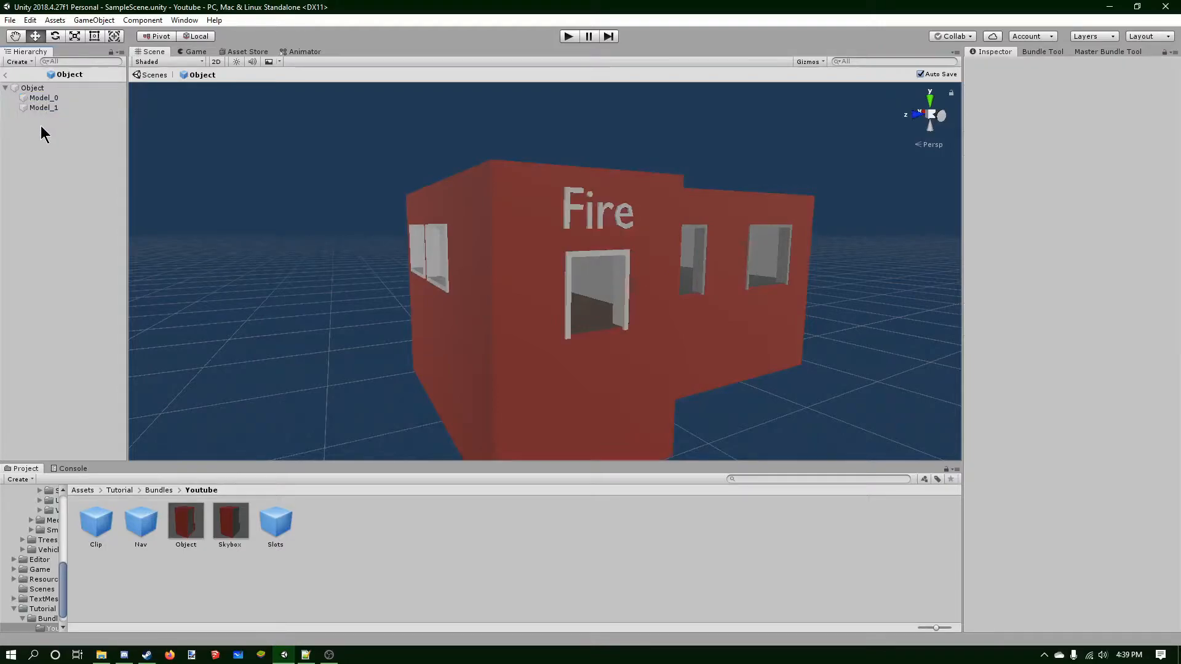
# Delete LOD 2 from the Object's LOD Group.
pyautogui.click(53, 88)
pyautogui.click(1066, 182)
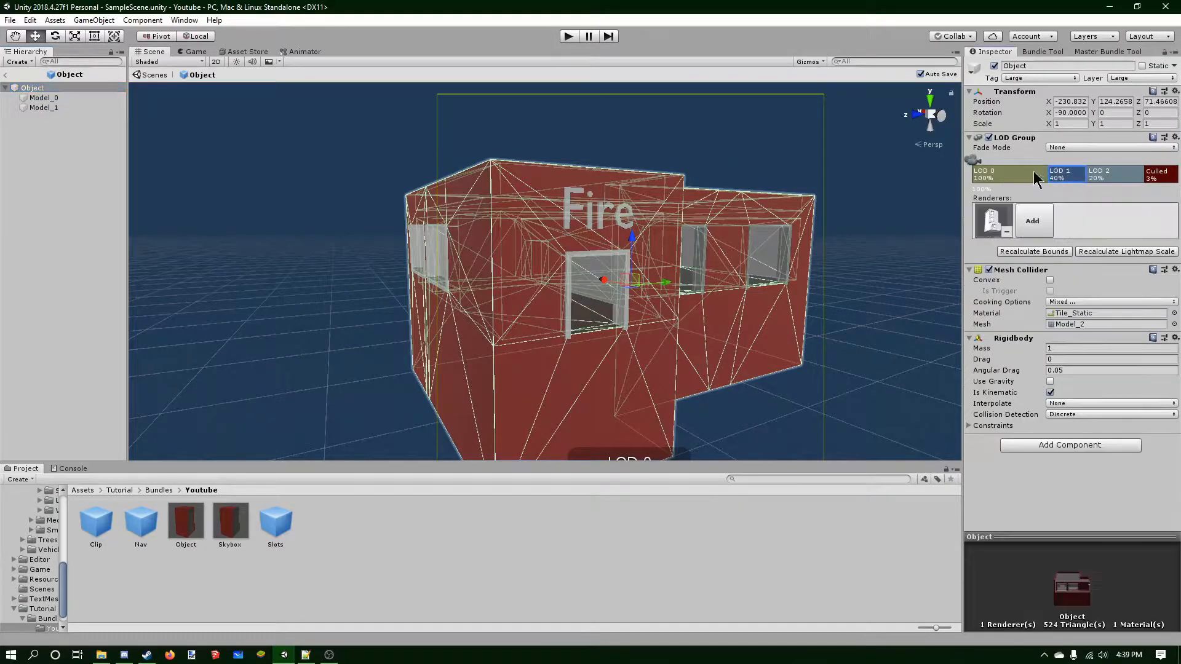
pyautogui.click(1100, 179)
pyautogui.click(1065, 171)
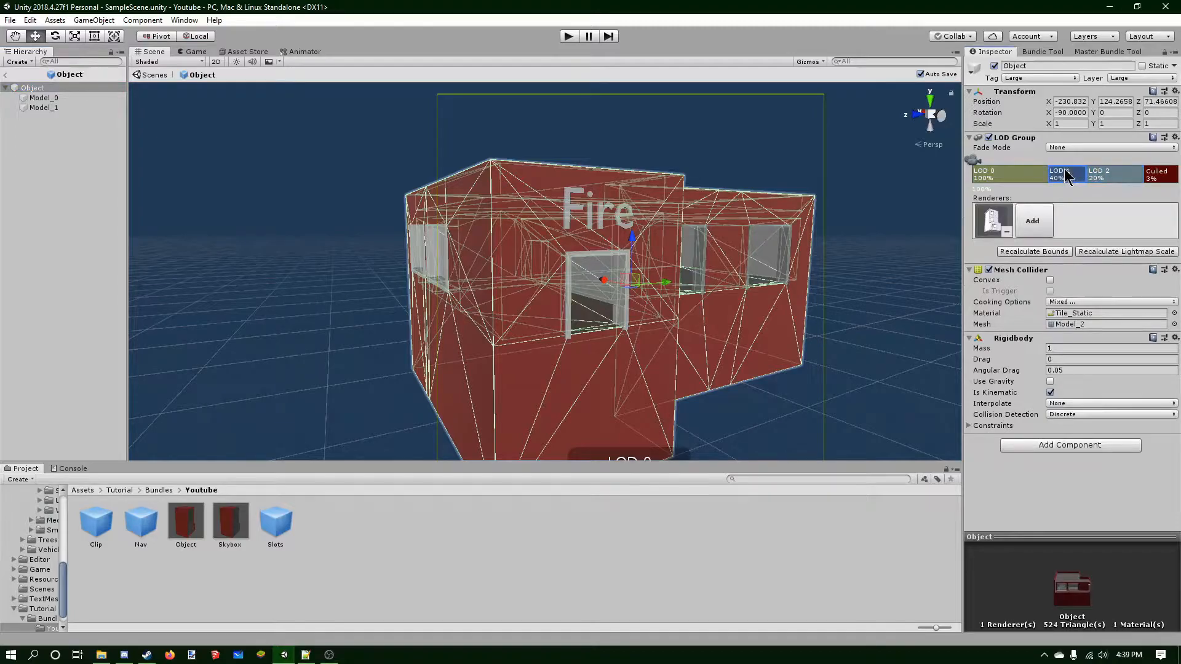
pyautogui.click(1098, 171)
pyautogui.rightClick(1098, 173)
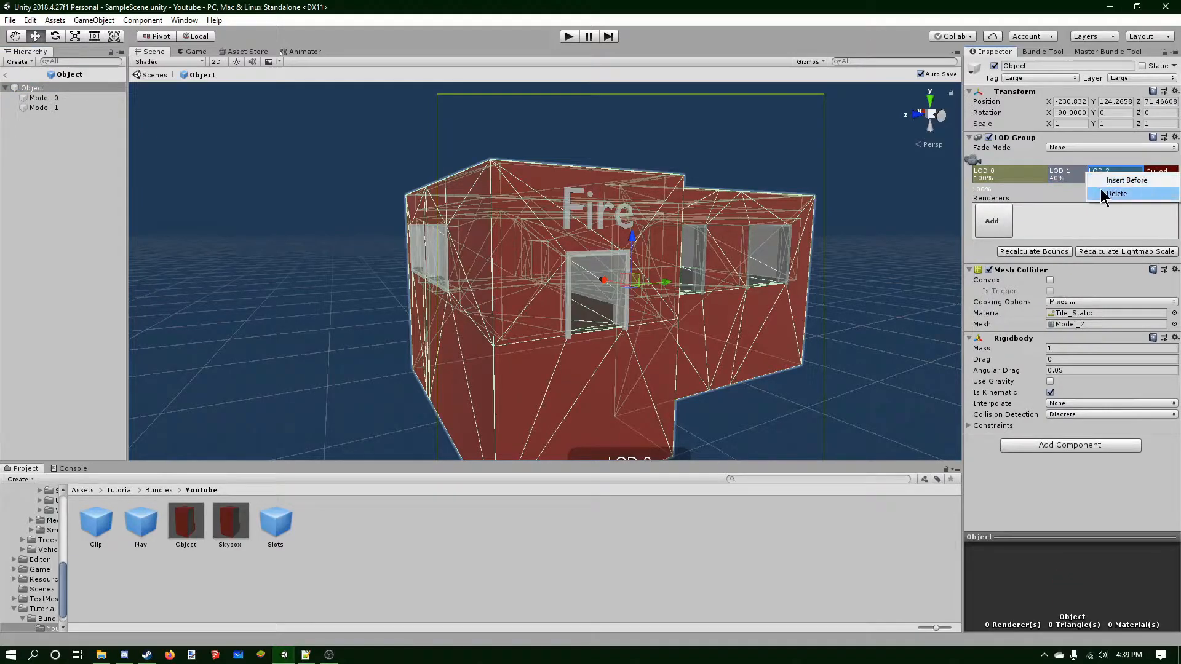
pyautogui.click(1104, 191)
# Move the LOD 0 to LOD 1 transition so LOD 1 starts at 20%.
pyautogui.moveTo(1085, 171); pyautogui.dragTo(1143, 174)
pyautogui.moveTo(1044, 173); pyautogui.dragTo(1084, 172)
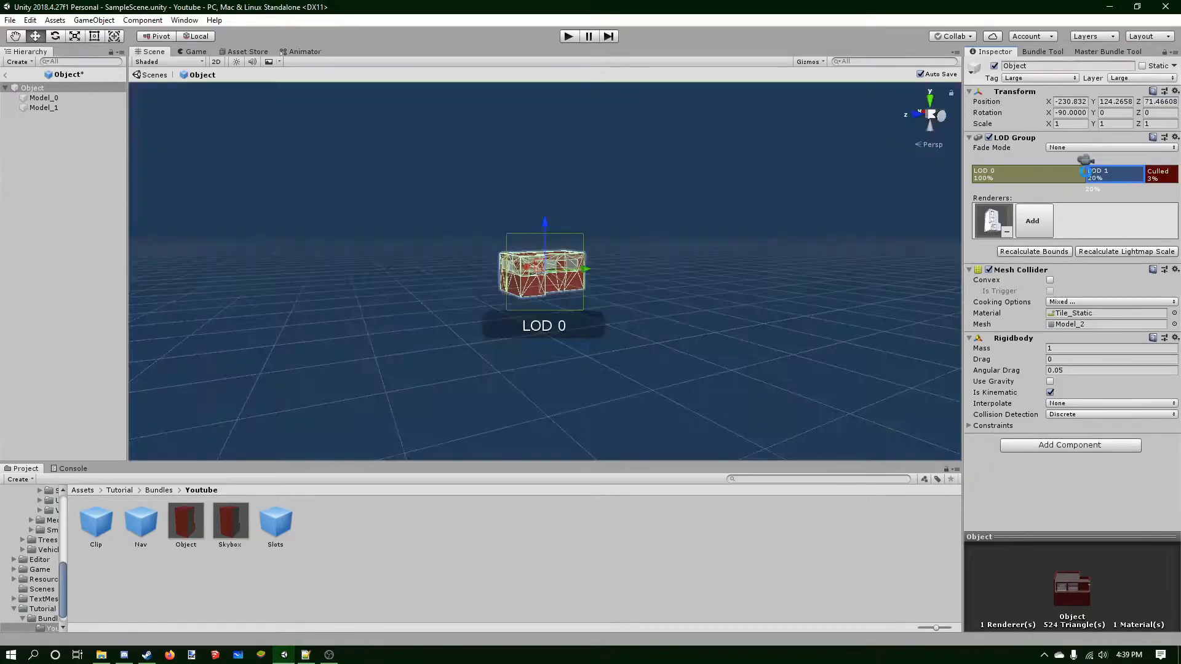
pyautogui.click(1041, 178)
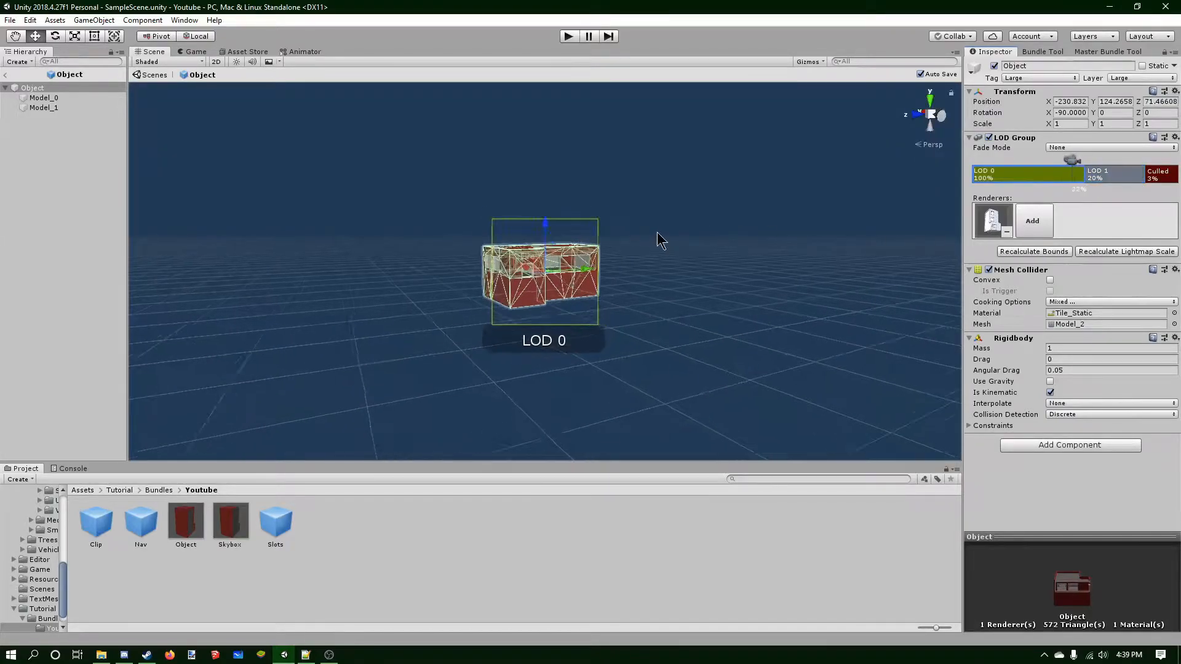
# Add Model_0 as a renderer of LOD 0.
pyautogui.scroll(5, 655, 237)
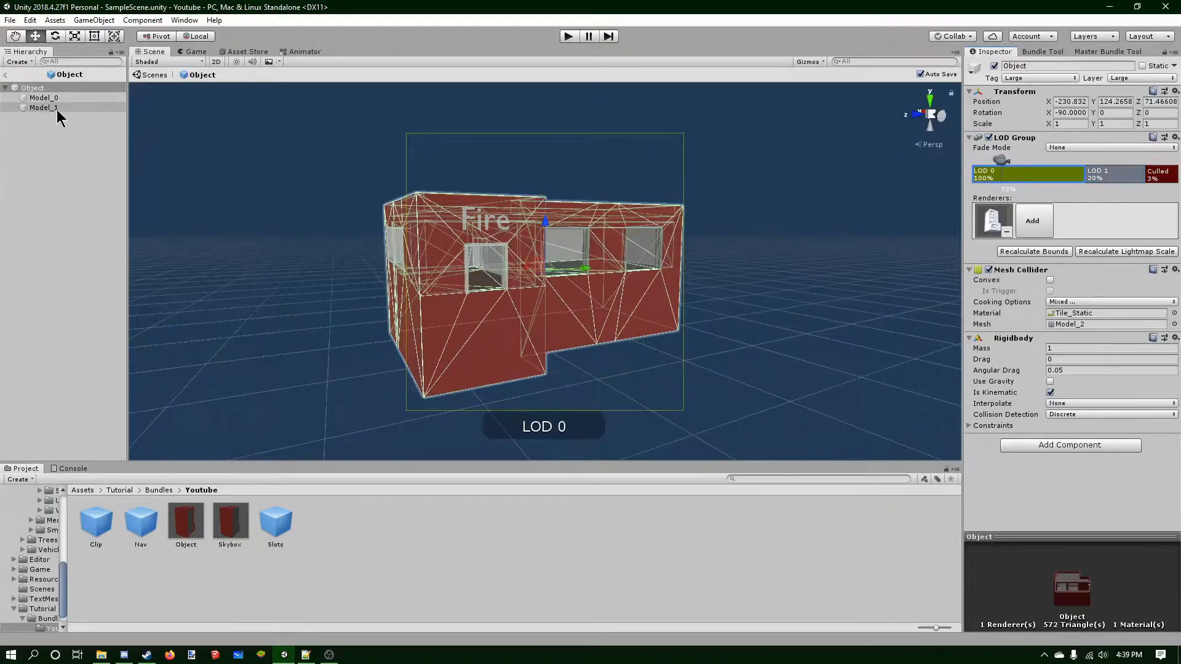
pyautogui.moveTo(849, 229); pyautogui.dragTo(1076, 230)
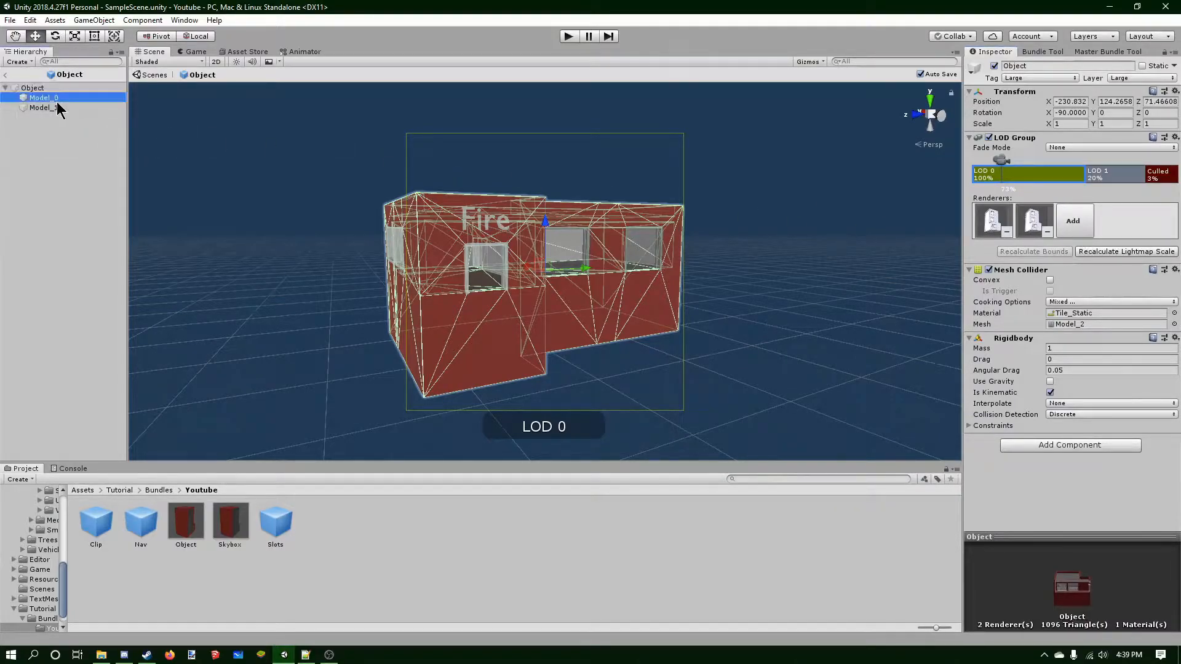
pyautogui.click(74, 107)
# Assign Model_1 as the renderer of LOD 1 in the Object's LOD Group.
pyautogui.click(32, 88)
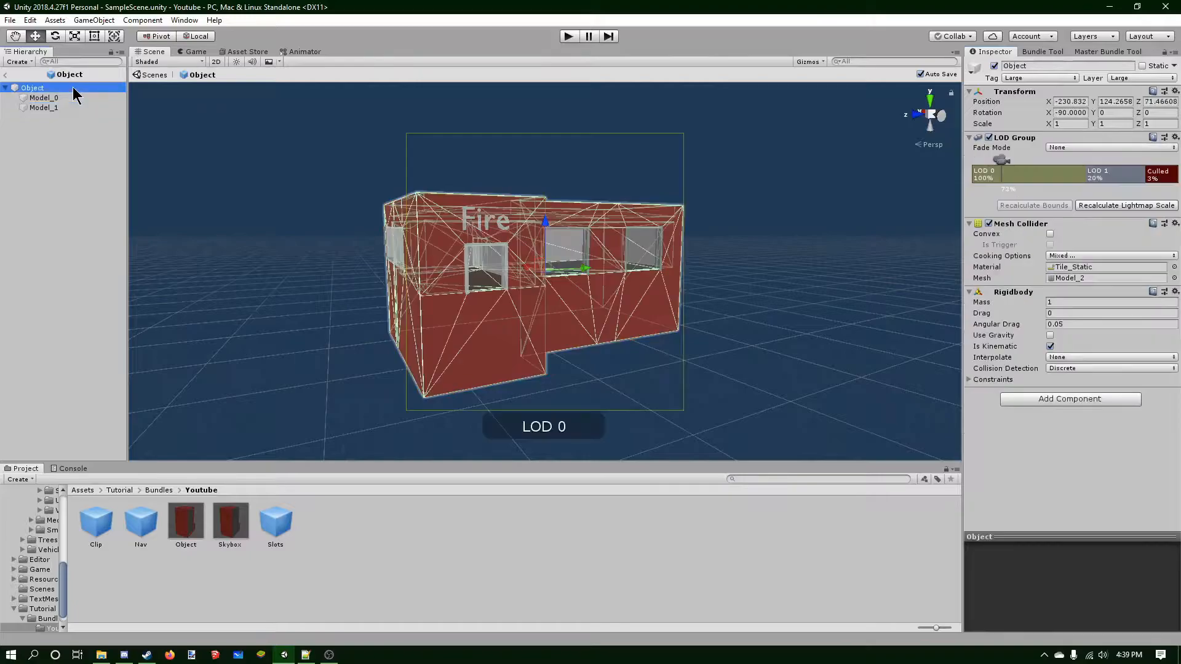
pyautogui.click(1114, 179)
pyautogui.click(1007, 230)
pyautogui.moveTo(55, 107); pyautogui.dragTo(264, 194)
pyautogui.click(52, 110)
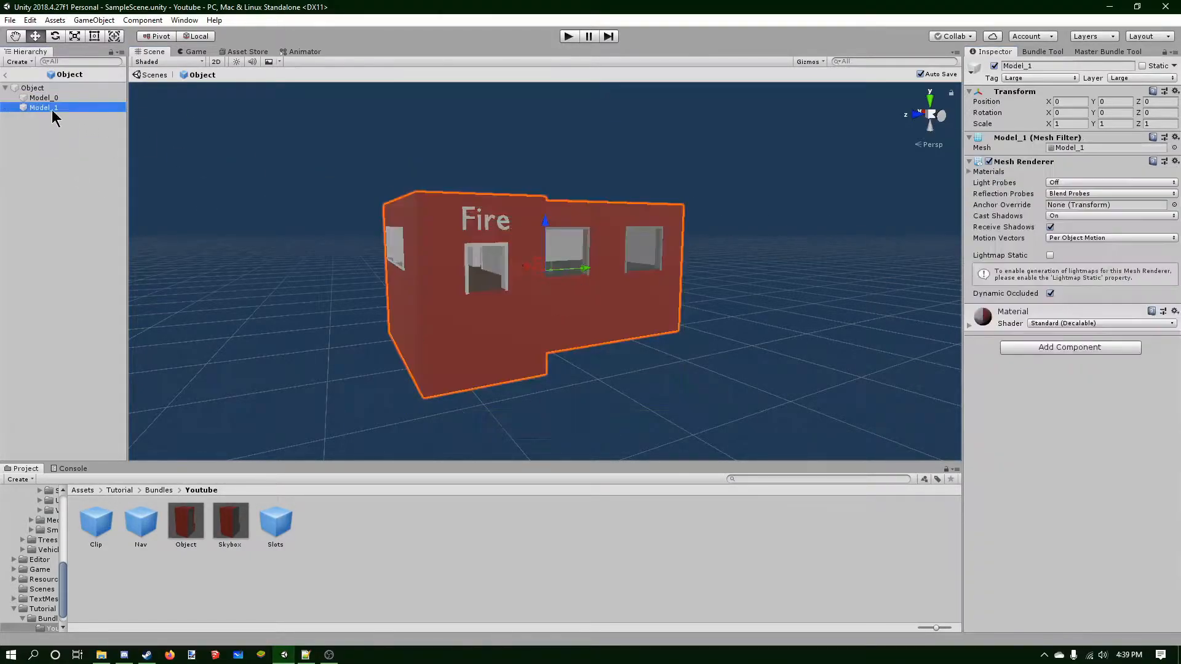
pyautogui.click(54, 99)
pyautogui.click(49, 91)
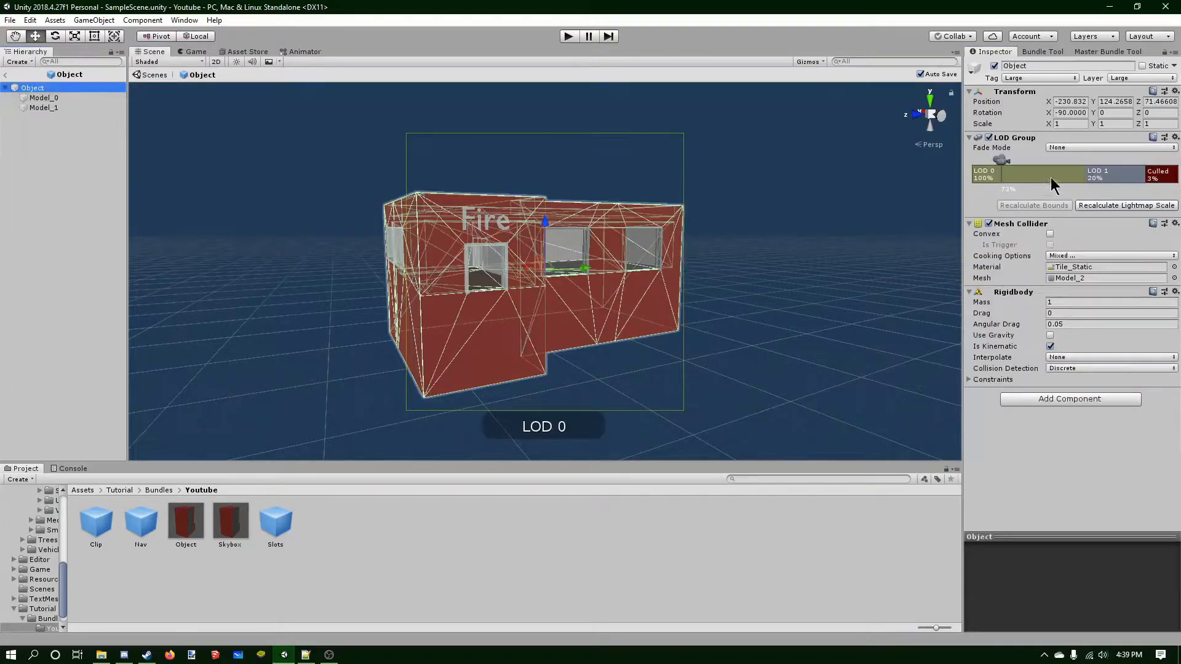
pyautogui.click(1098, 179)
pyautogui.moveTo(72, 106); pyautogui.dragTo(1060, 211)
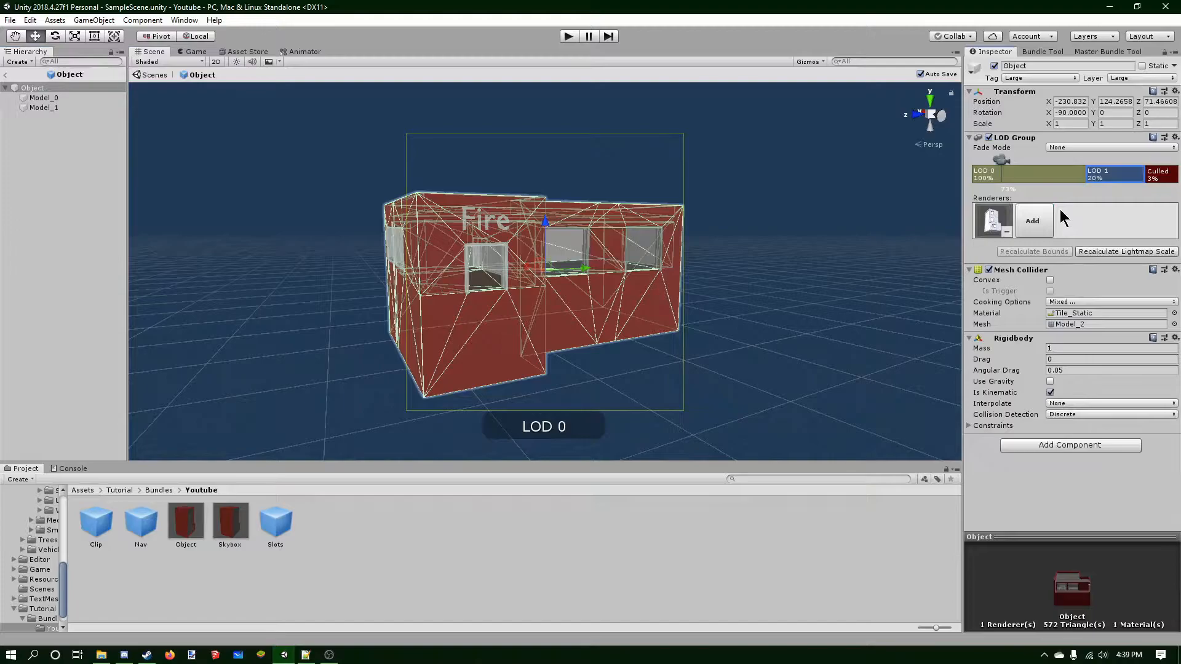
# Replace Model_0's mesh with the Model_0 mesh from the Tutorial model in Assets.
pyautogui.click(345, 215)
pyautogui.scroll(-4, 346, 215)
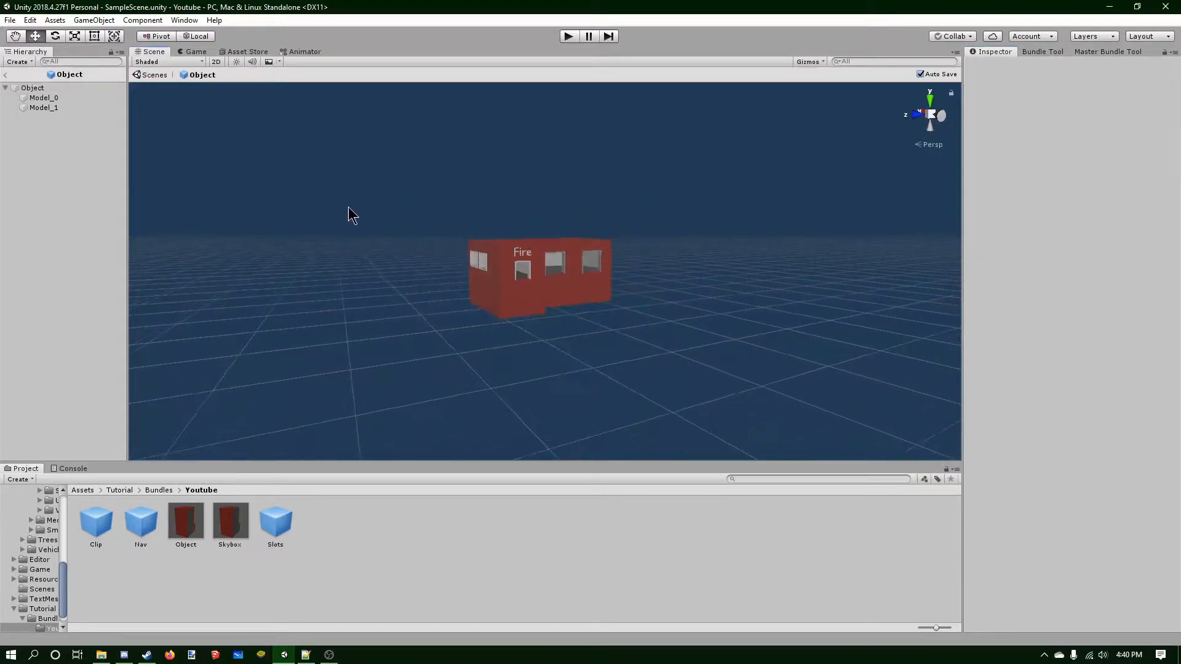
pyautogui.scroll(-3, 361, 219)
pyautogui.scroll(8, 427, 252)
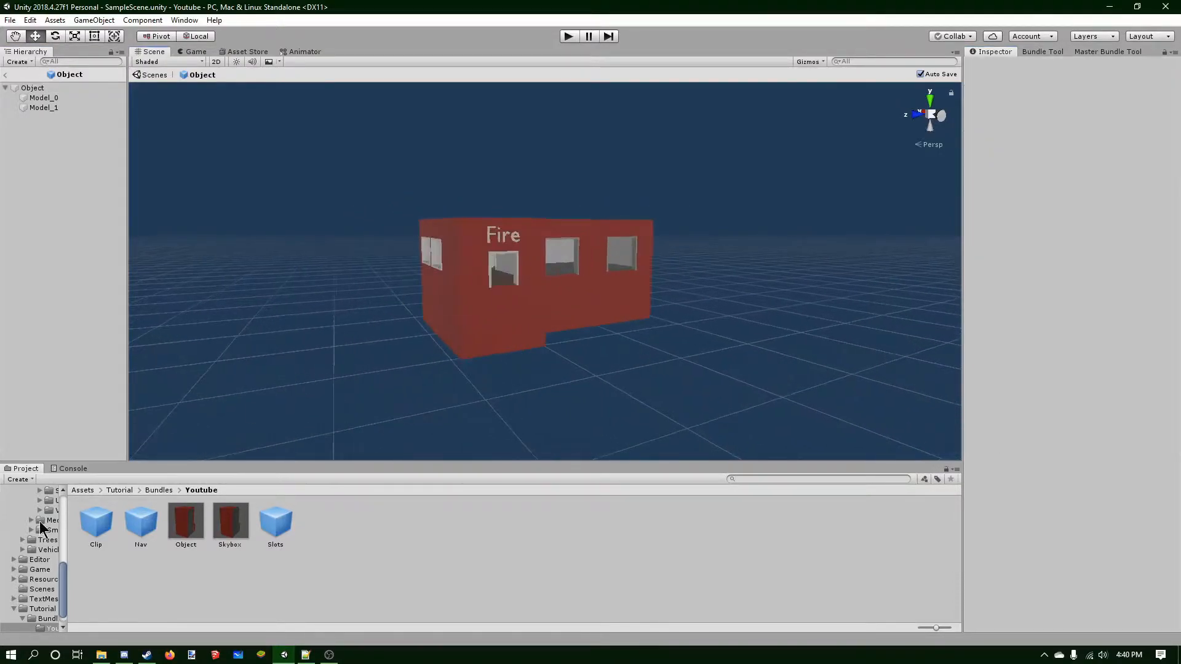
pyautogui.click(83, 491)
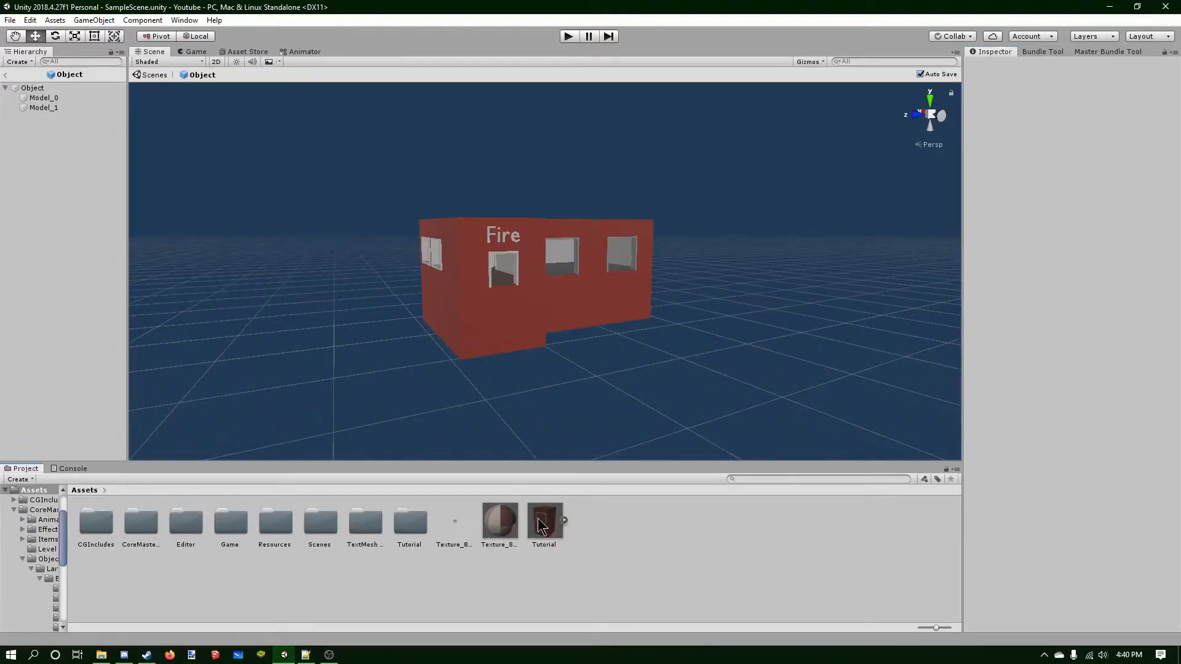
pyautogui.click(563, 521)
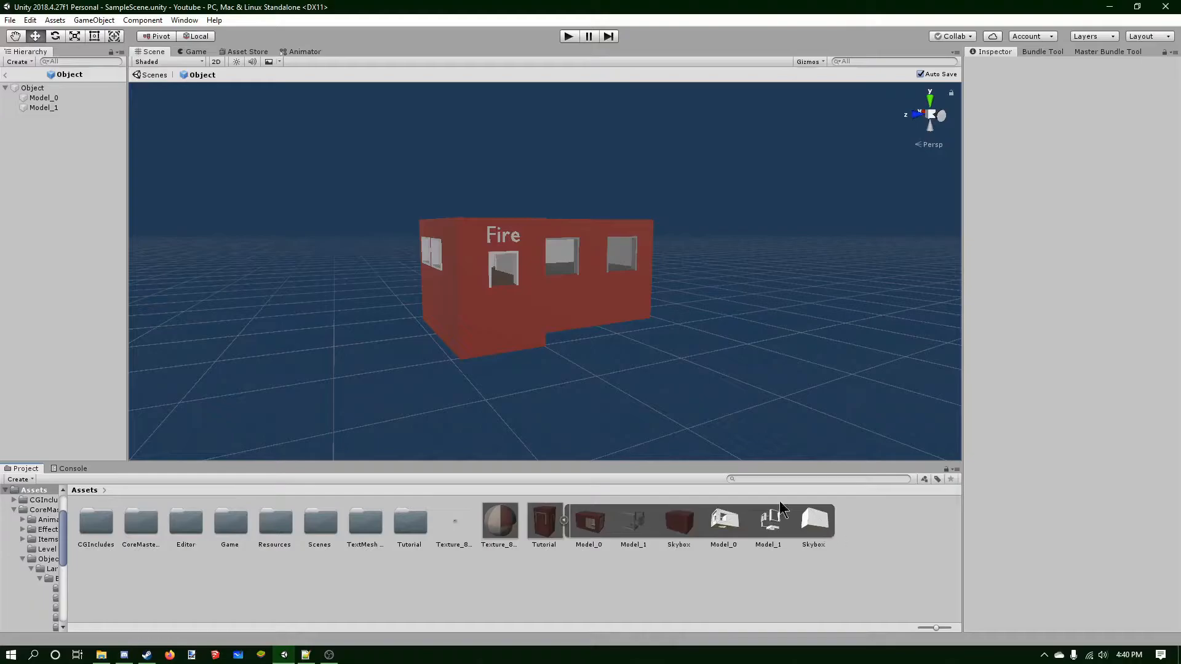
pyautogui.click(67, 98)
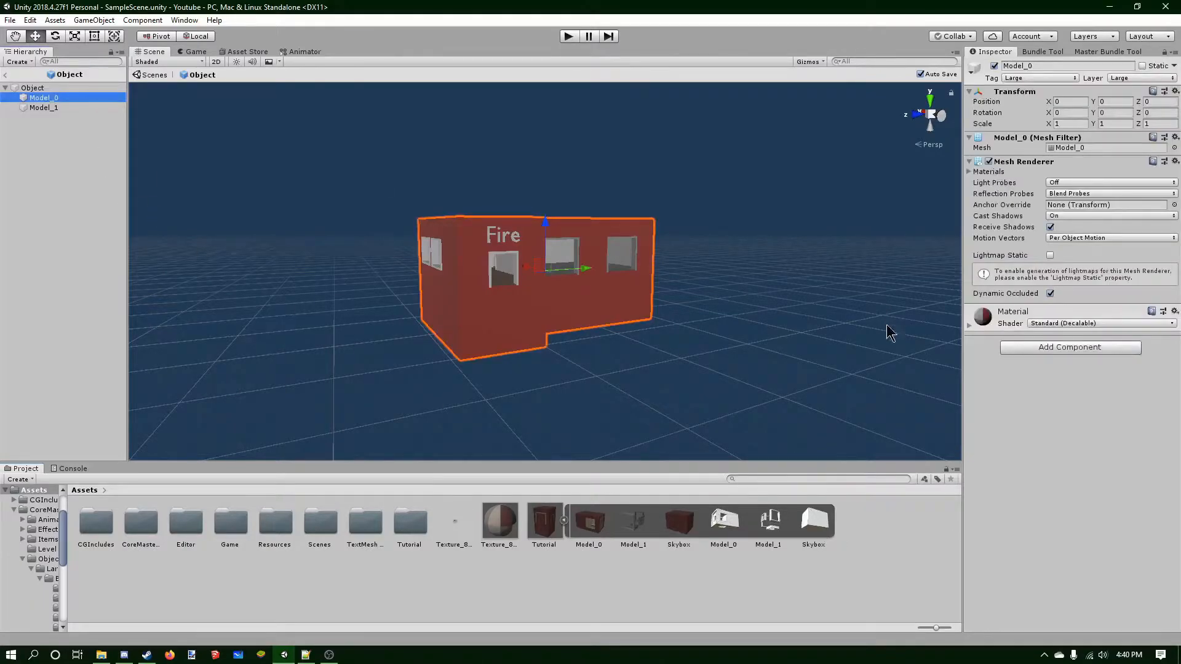
pyautogui.moveTo(742, 526); pyautogui.dragTo(1087, 153)
pyautogui.moveTo(738, 145); pyautogui.dragTo(664, 156, button='right')
pyautogui.moveTo(664, 156); pyautogui.dragTo(564, 217, button='middle')
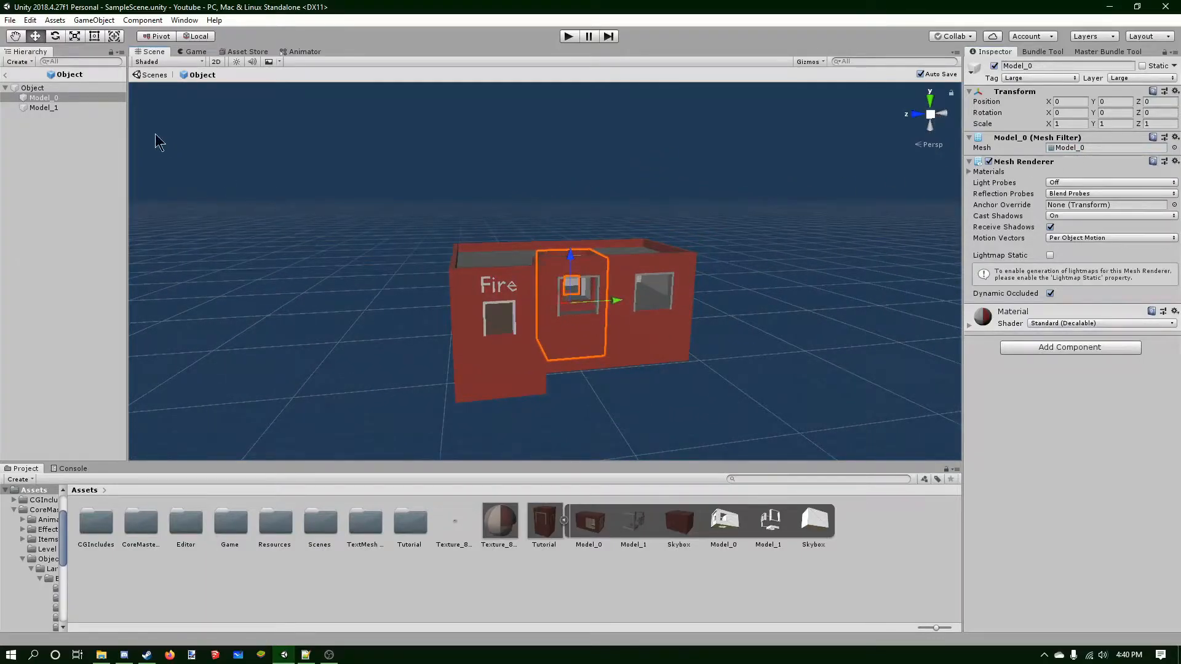
# Replace Model_1's mesh with the Model_1 mesh from the Tutorial model.
pyautogui.click(71, 107)
pyautogui.moveTo(630, 515); pyautogui.dragTo(1072, 150)
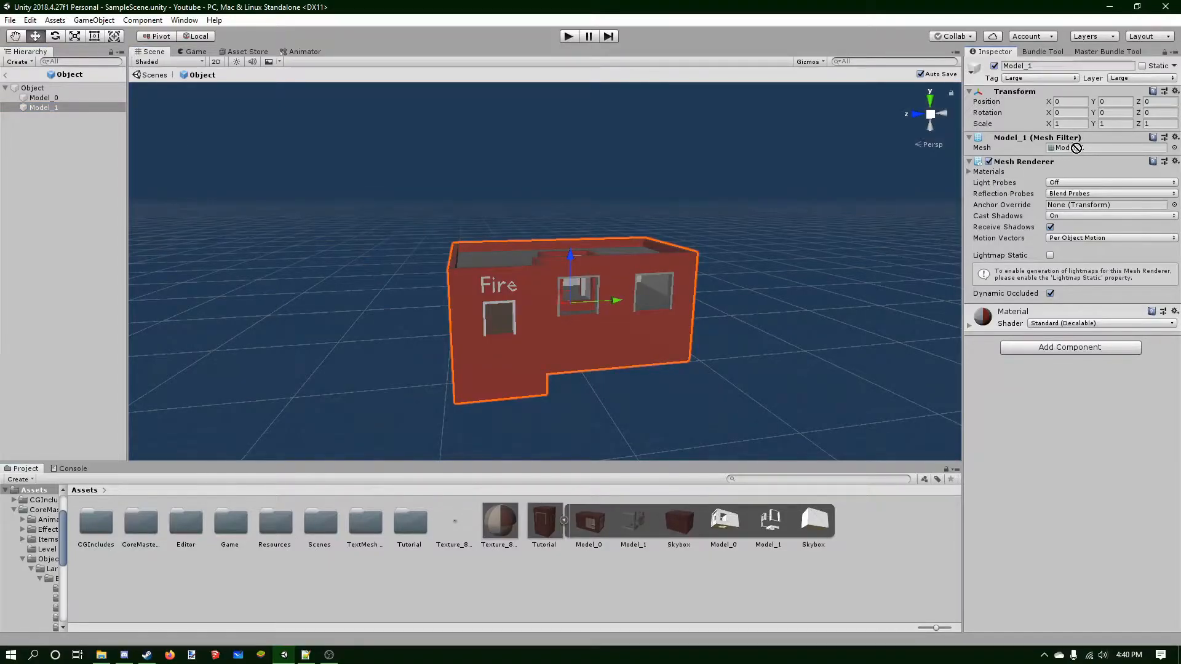
pyautogui.moveTo(634, 533); pyautogui.dragTo(1094, 150)
pyautogui.moveTo(767, 526); pyautogui.dragTo(1082, 149)
# Apply the Texture_857 material to the building model in the scene.
pyautogui.scroll(5, 563, 310)
pyautogui.moveTo(561, 317); pyautogui.dragTo(695, 320, button='right')
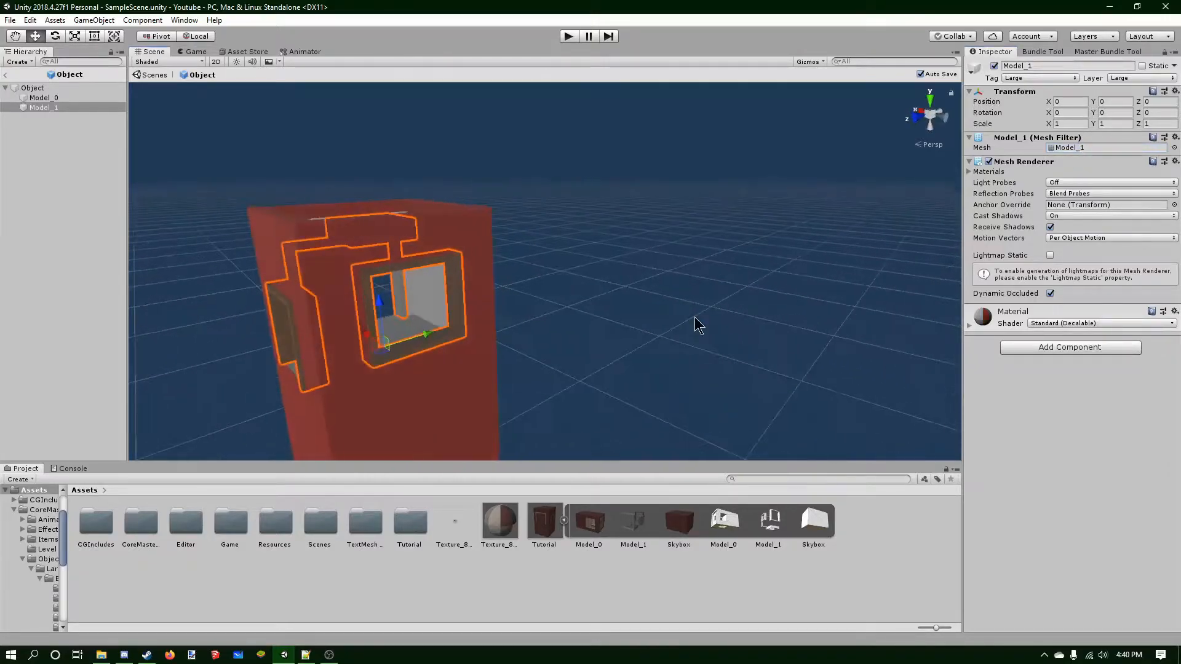
pyautogui.click(694, 319)
pyautogui.moveTo(539, 296); pyautogui.dragTo(661, 269, button='middle')
pyautogui.moveTo(661, 269); pyautogui.dragTo(787, 289, button='right')
pyautogui.moveTo(554, 345); pyautogui.dragTo(679, 308, button='middle')
pyautogui.scroll(-4, 667, 310)
pyautogui.moveTo(636, 320); pyautogui.dragTo(714, 320, button='right')
pyautogui.moveTo(578, 313); pyautogui.dragTo(687, 367, button='middle')
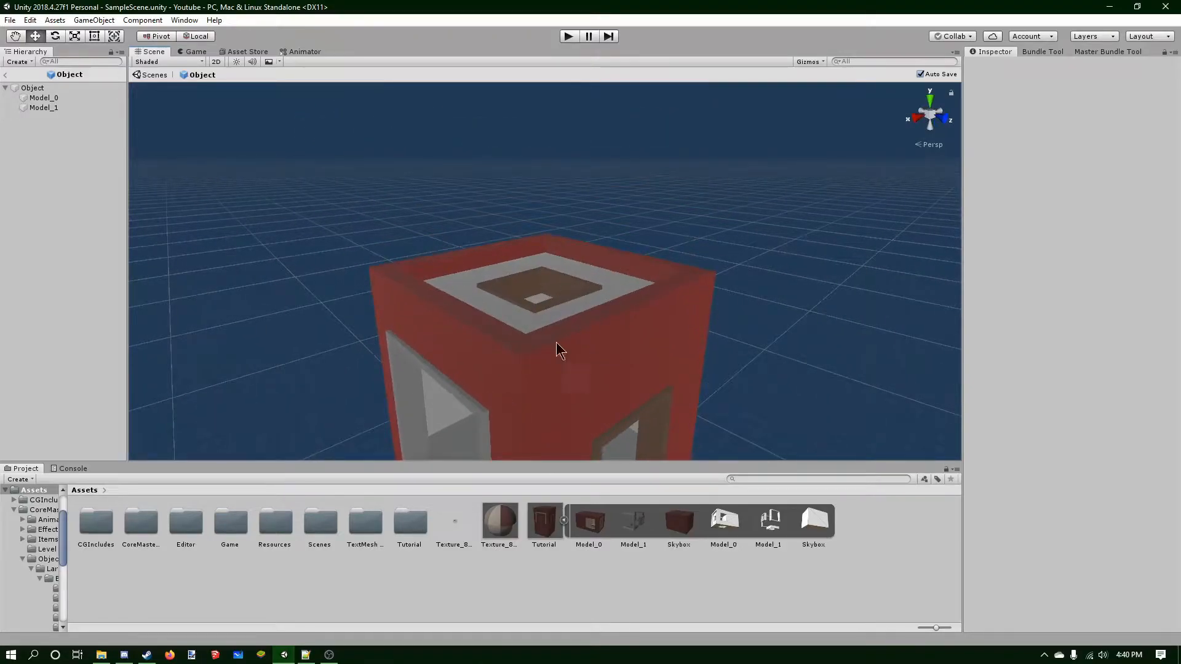
pyautogui.scroll(-4, 556, 343)
pyautogui.moveTo(557, 281); pyautogui.dragTo(558, 241, button='middle')
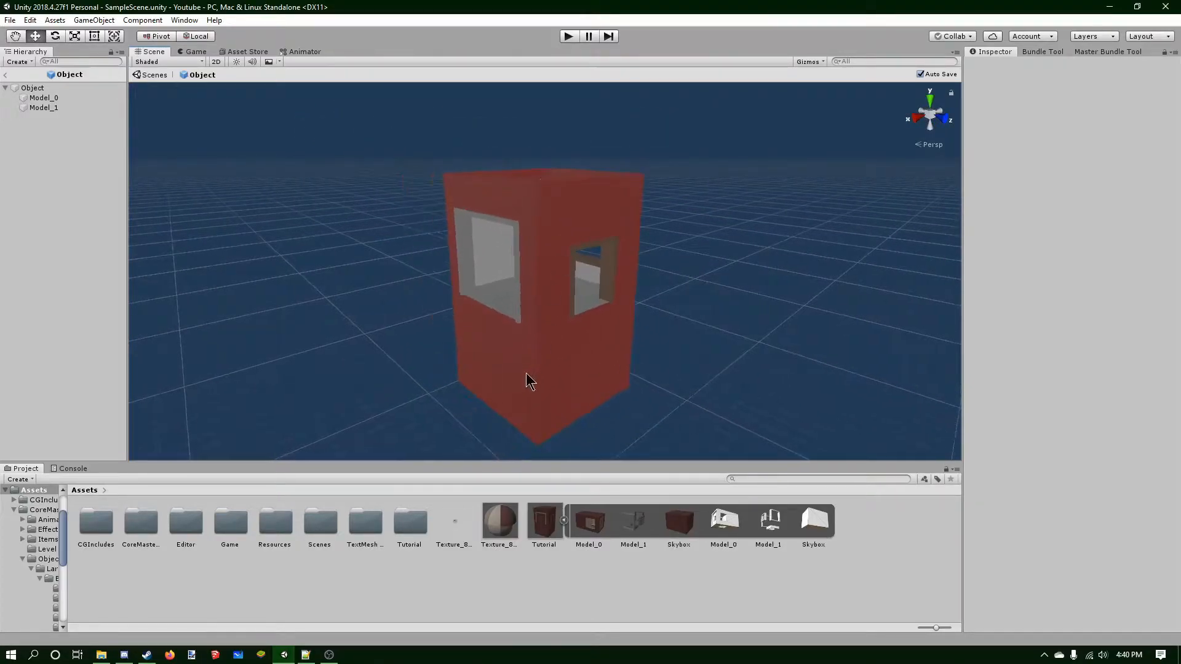
pyautogui.moveTo(674, 263); pyautogui.dragTo(634, 226, button='right')
pyautogui.moveTo(688, 332); pyautogui.dragTo(591, 318, button='middle')
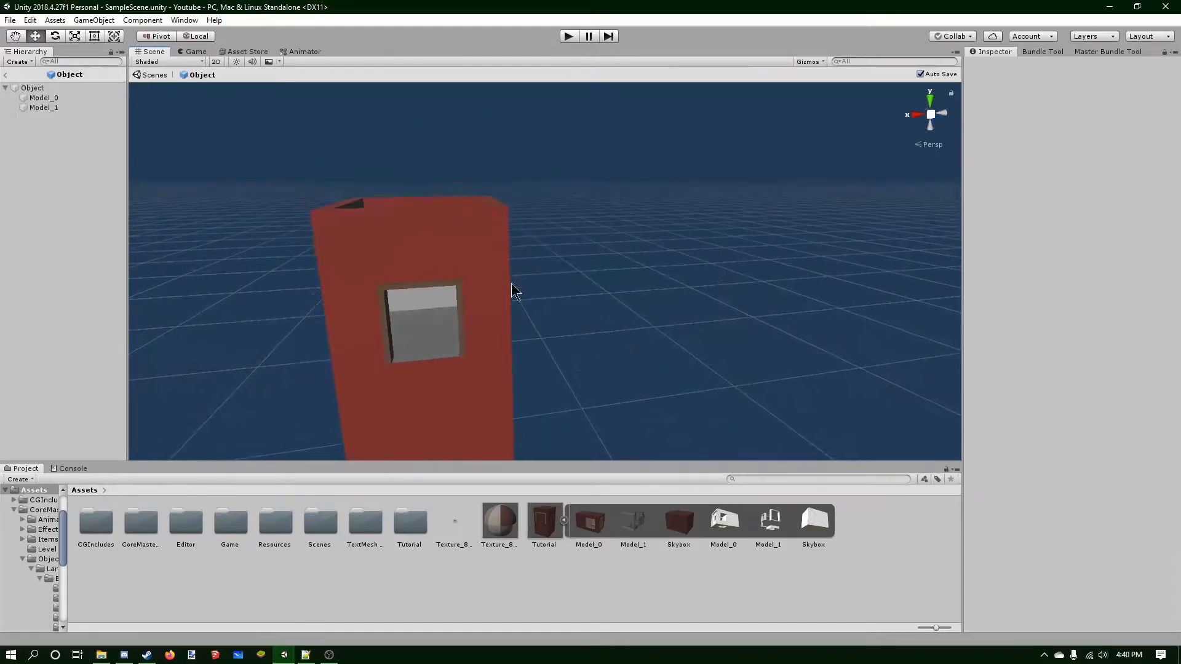
pyautogui.moveTo(539, 300); pyautogui.dragTo(609, 321, button='right')
pyautogui.moveTo(500, 264); pyautogui.dragTo(580, 245, button='middle')
pyautogui.moveTo(484, 317); pyautogui.dragTo(528, 326, button='middle')
pyautogui.moveTo(496, 522); pyautogui.dragTo(526, 392)
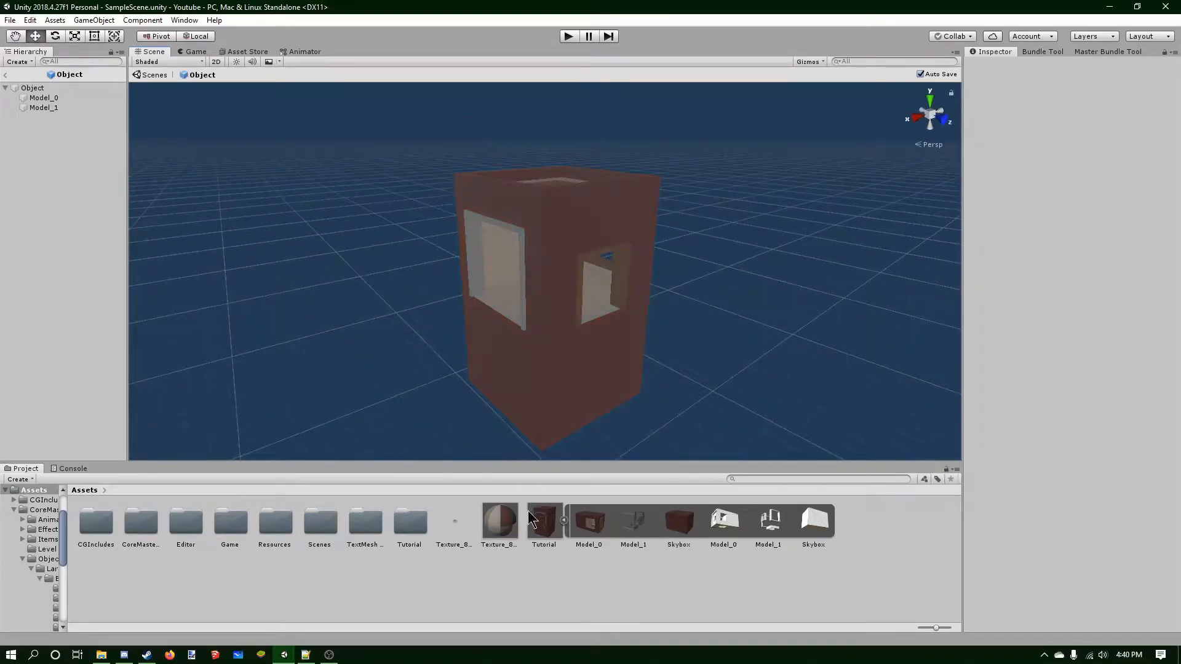
pyautogui.keyDown('alt'); pyautogui.moveTo(616, 274); pyautogui.dragTo(601, 327); pyautogui.keyUp('alt')
# Inspect Model_1 and then the Object root's LOD Group settings.
pyautogui.click(533, 324)
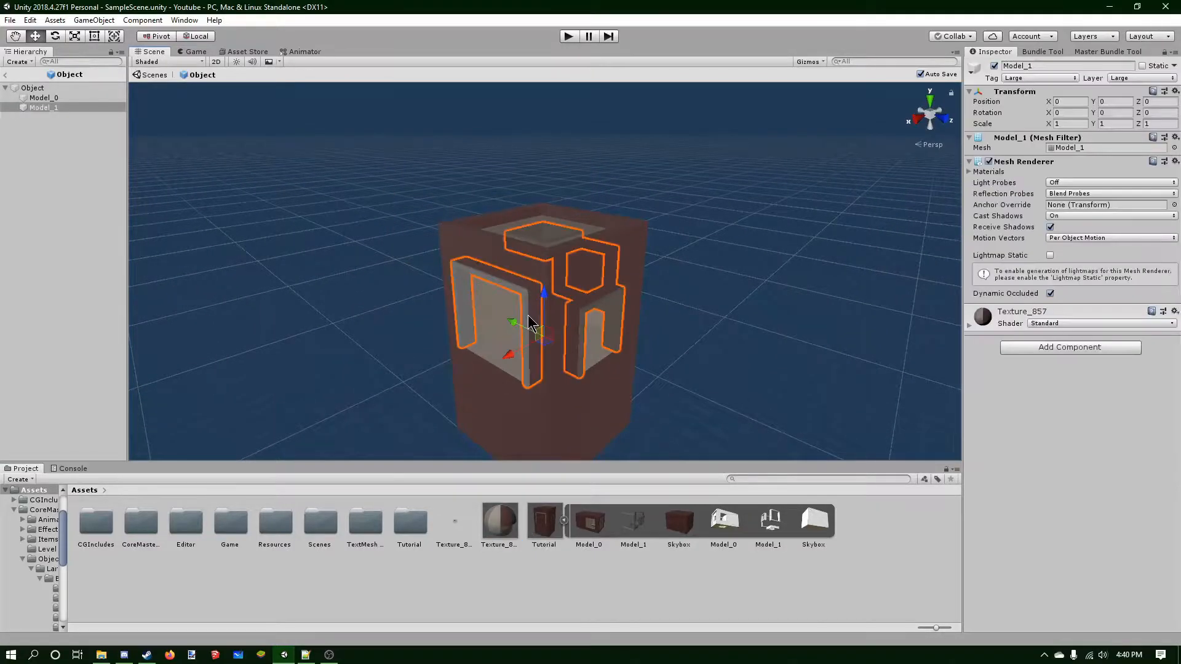
pyautogui.click(73, 98)
pyautogui.press('Up')
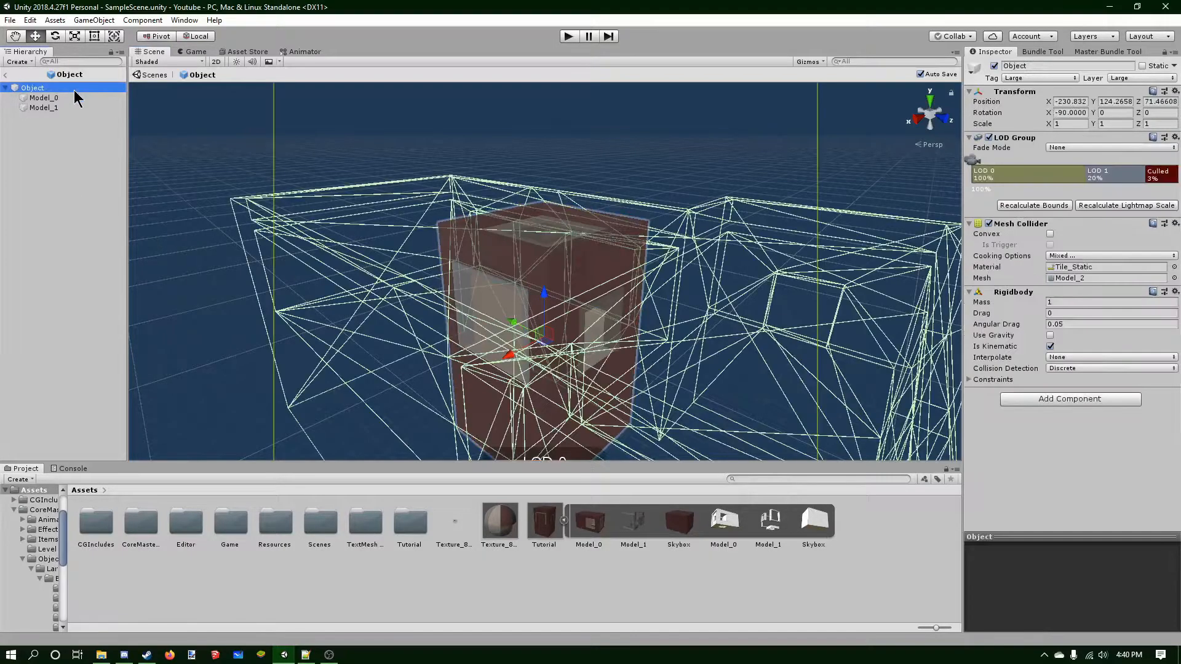
# Assign the Model_0 mesh to the Object root's Mesh Collider.
pyautogui.press('f')
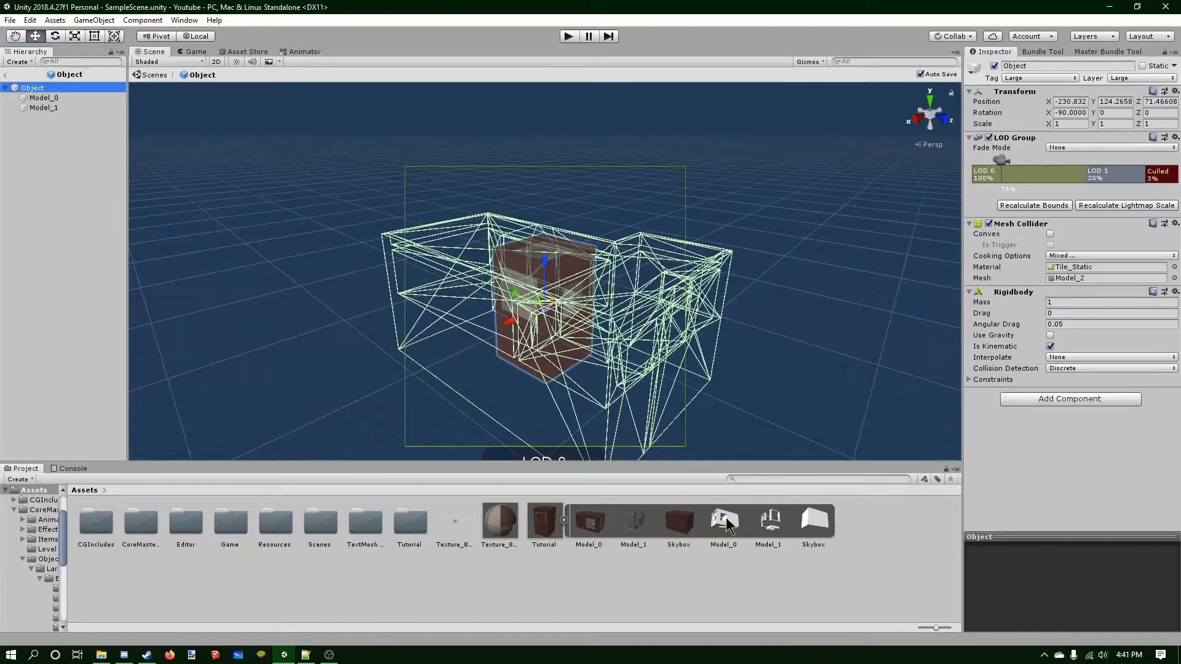
pyautogui.moveTo(726, 523); pyautogui.dragTo(1075, 278)
pyautogui.moveTo(735, 291); pyautogui.dragTo(681, 283, button='right')
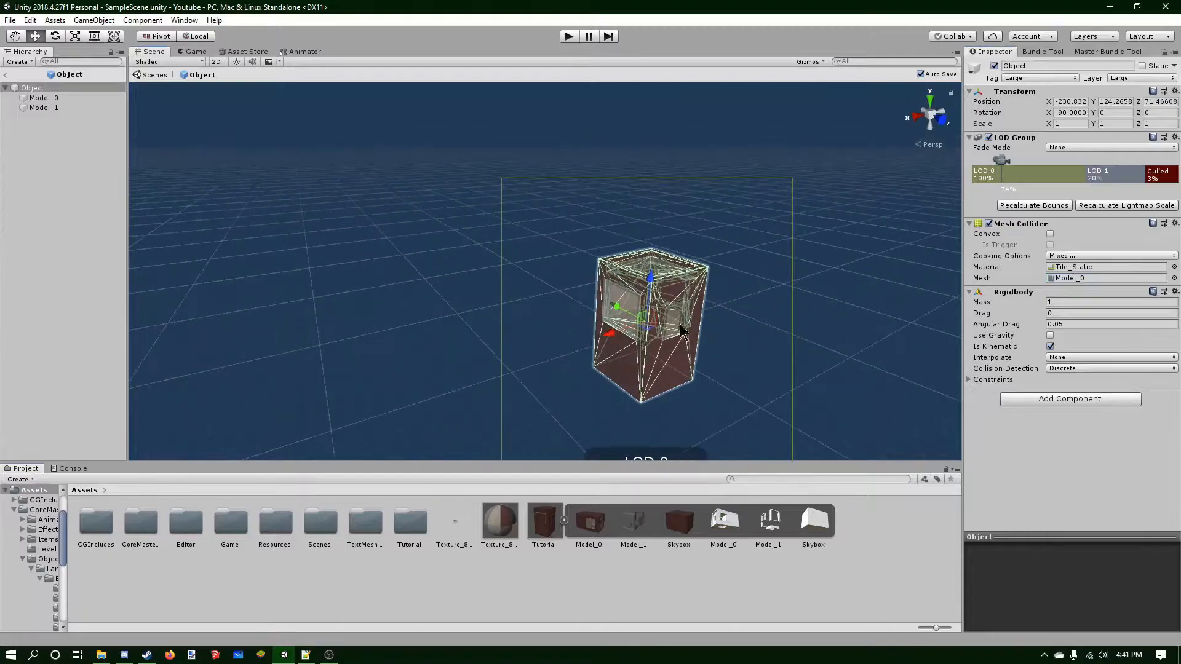
# Recalculate the LOD Group bounds for the Object root.
pyautogui.scroll(7, 638, 251)
pyautogui.moveTo(697, 290); pyautogui.dragTo(619, 246, button='middle')
pyautogui.scroll(5, 618, 246)
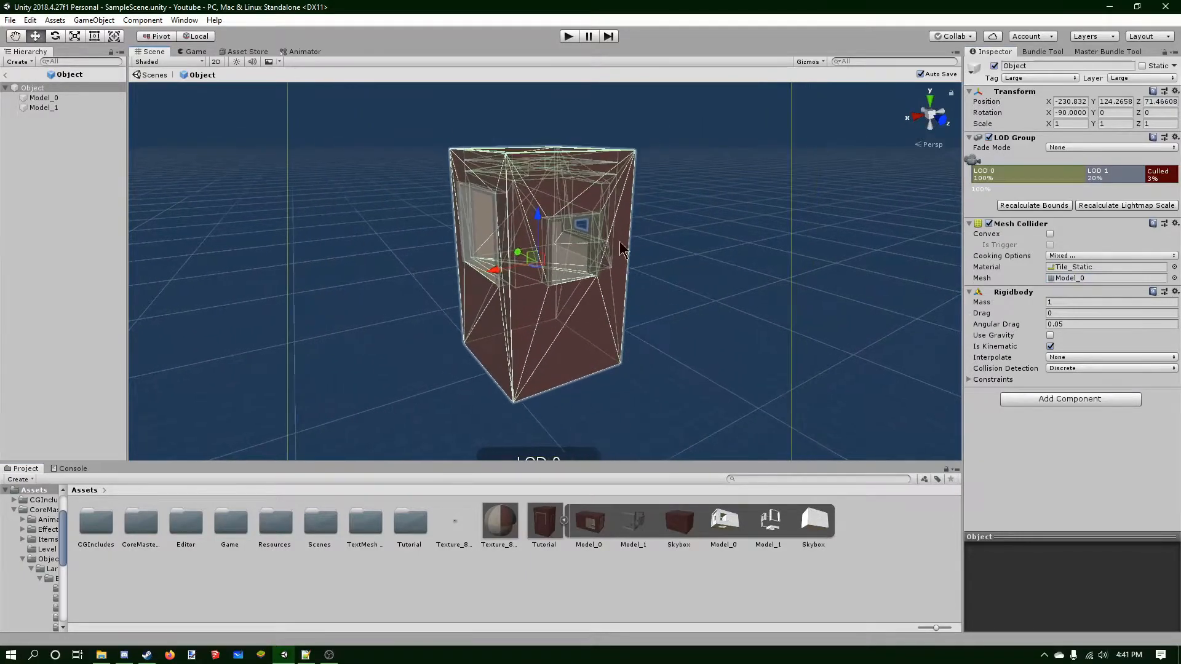
pyautogui.moveTo(641, 237); pyautogui.dragTo(707, 243, button='right')
pyautogui.moveTo(603, 266); pyautogui.dragTo(824, 307, button='middle')
pyautogui.click(1015, 176)
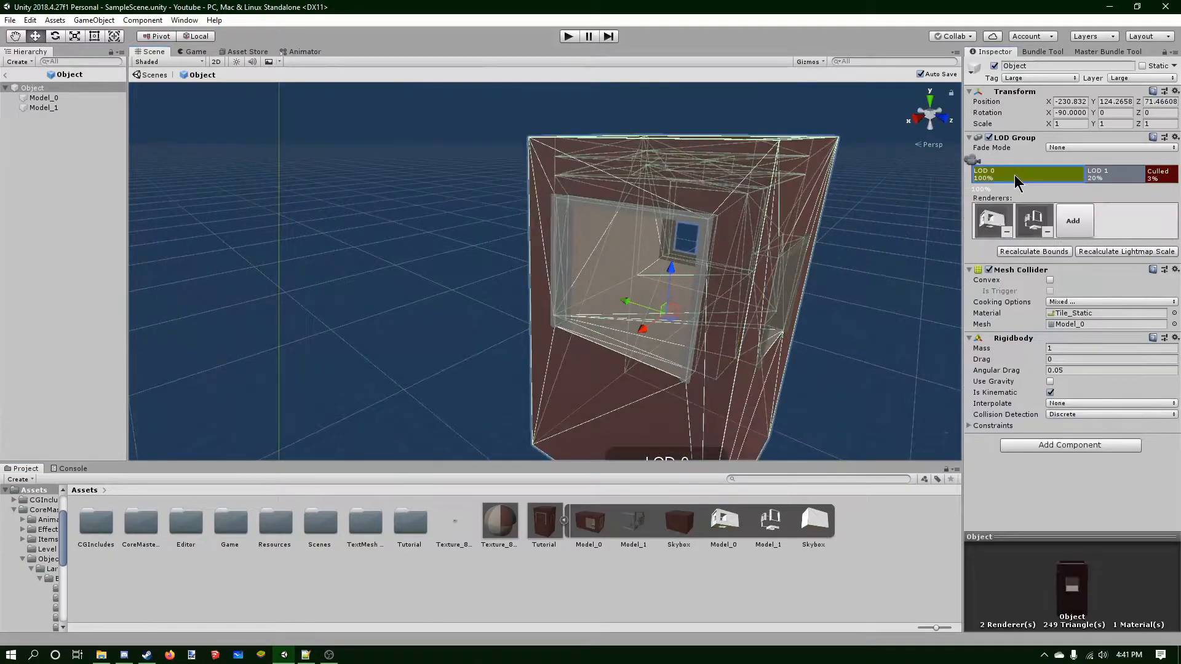
pyautogui.click(1036, 253)
# Zoom and orbit around the Object model in the scene to examine it, then reselect the Object root.
pyautogui.scroll(-10, 703, 289)
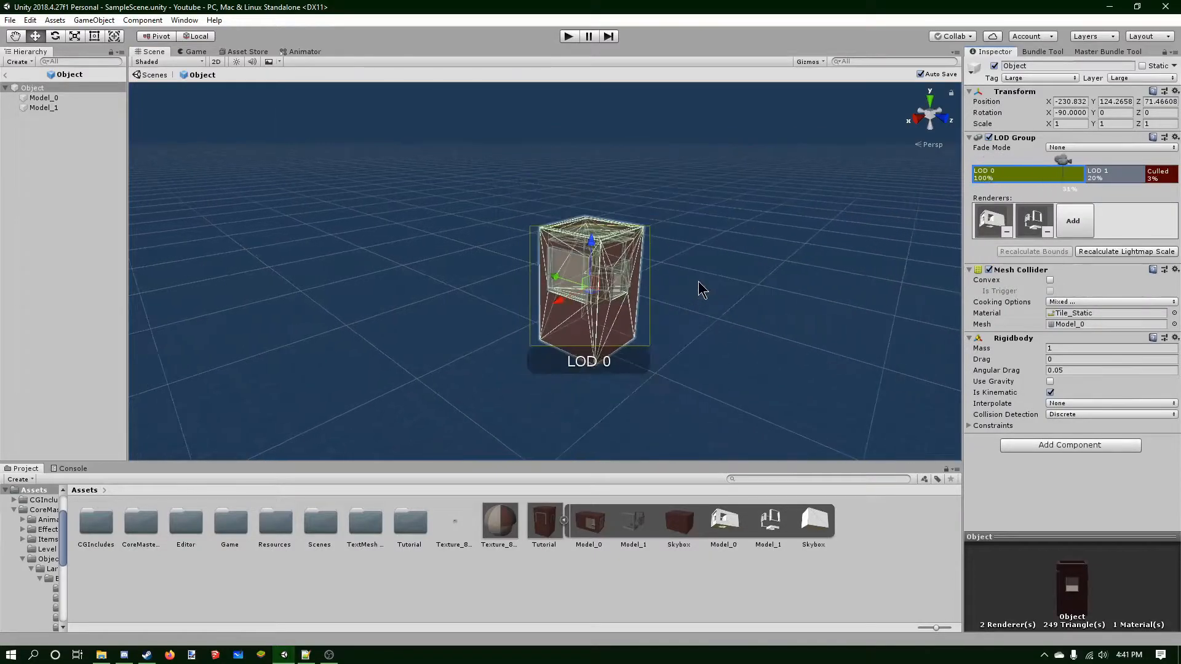
pyautogui.click(698, 283)
pyautogui.scroll(-4, 698, 281)
pyautogui.scroll(5, 558, 274)
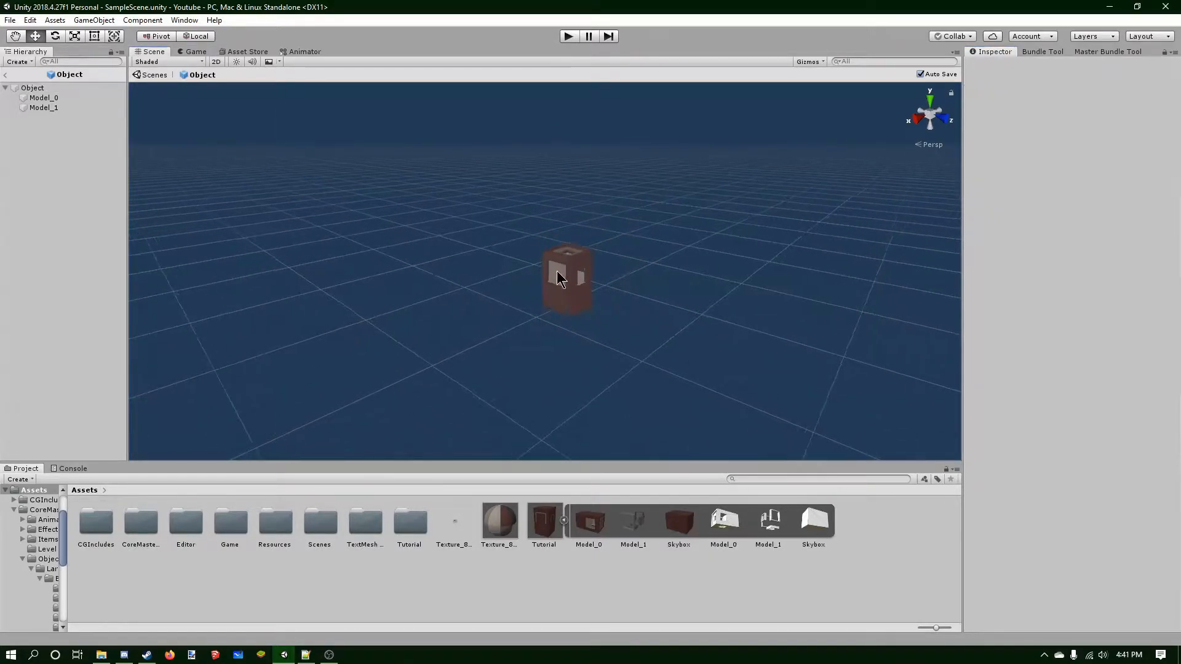
pyautogui.scroll(-3, 558, 276)
pyautogui.scroll(5, 557, 268)
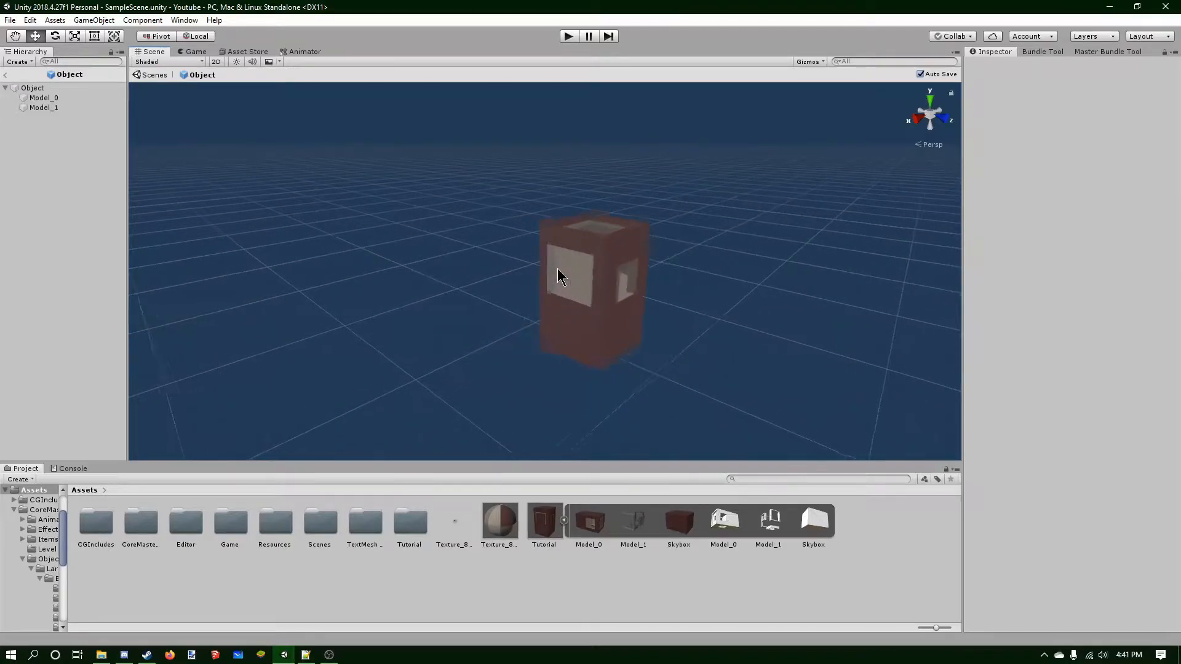
pyautogui.click(648, 230)
pyautogui.moveTo(645, 249); pyautogui.dragTo(559, 257, button='middle')
pyautogui.click(58, 89)
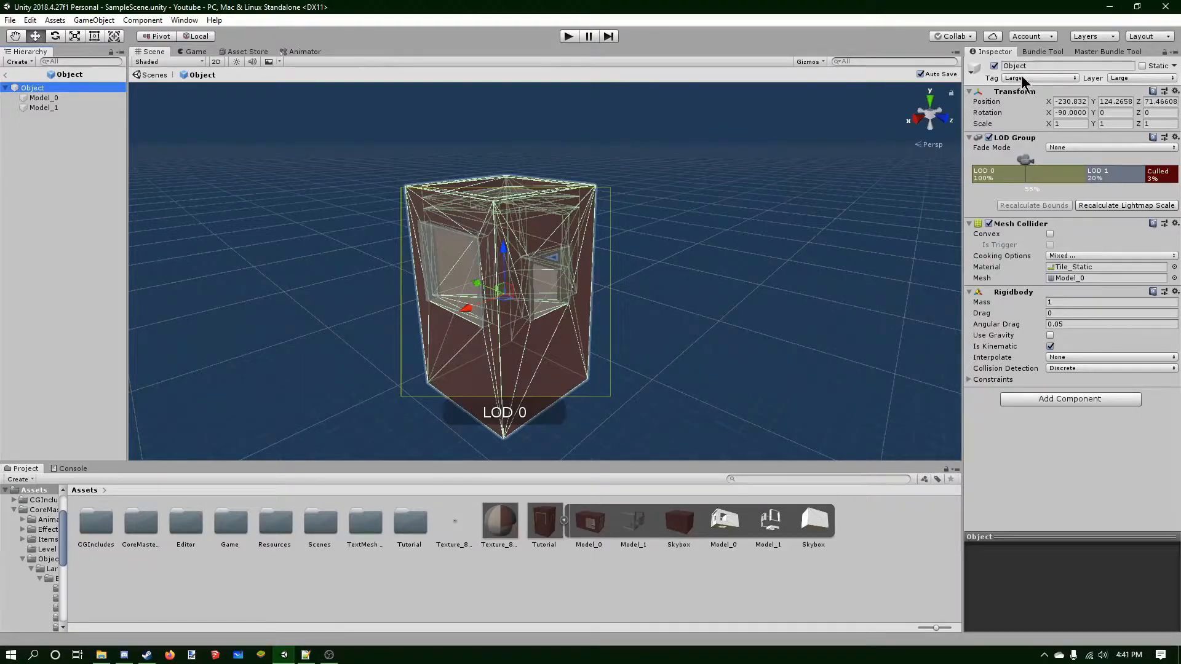
# Switch to Notepad++ and set the Type in Youtube.dat to Medium, saving the file.
pyautogui.click(305, 654)
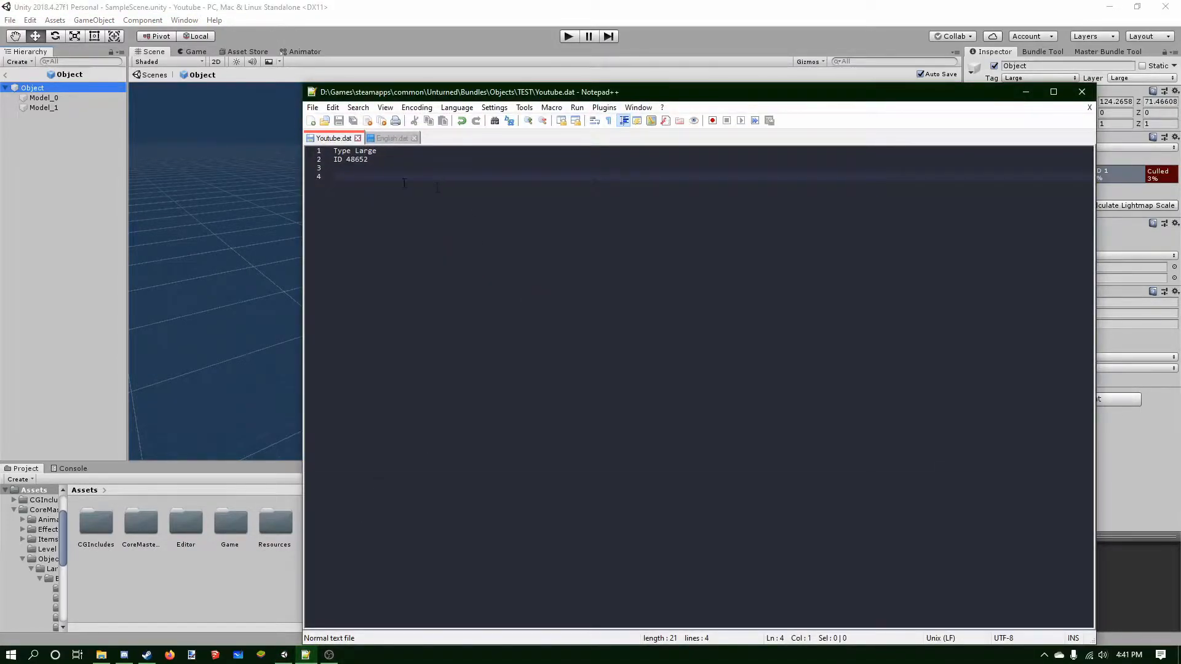
pyautogui.doubleClick(369, 151)
pyautogui.write('Medium')
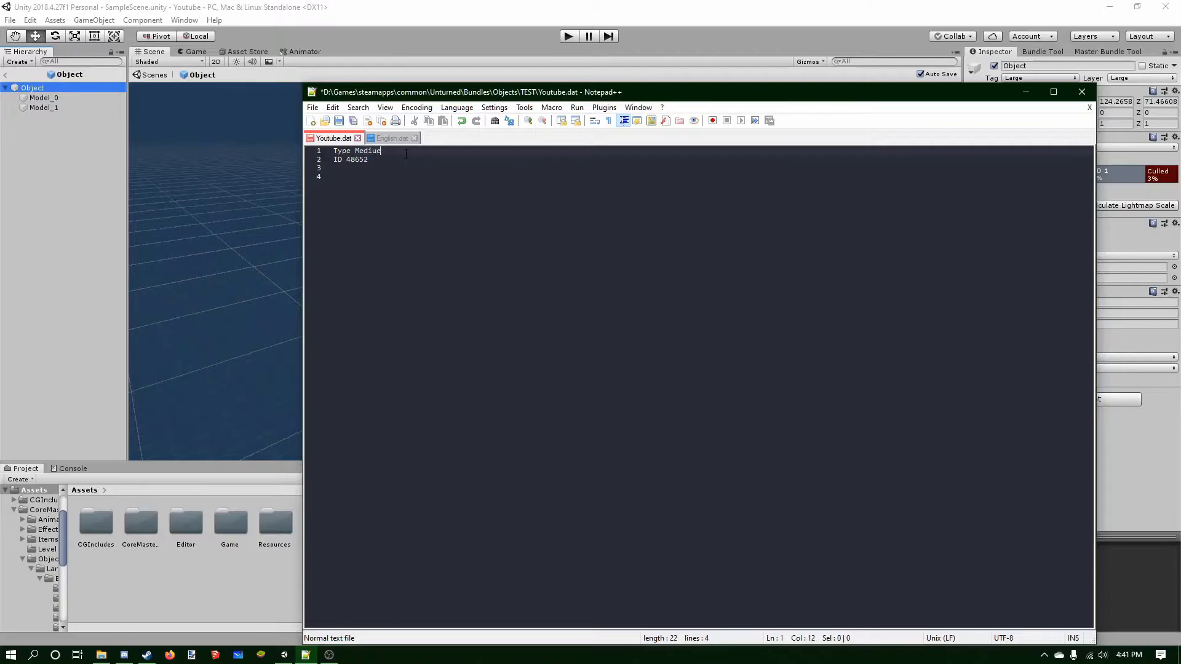
pyautogui.hotkey('ctrl', 's')
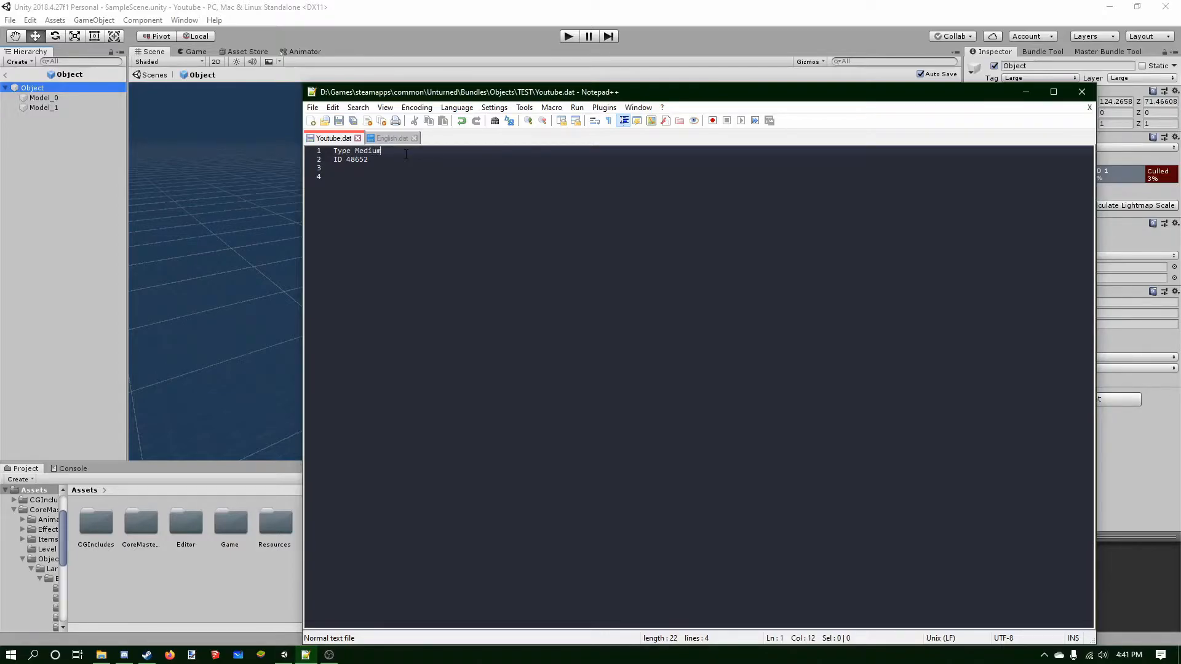
# Return to Unity and set the Object root's tag to Medium.
pyautogui.click(1025, 93)
pyautogui.click(1022, 78)
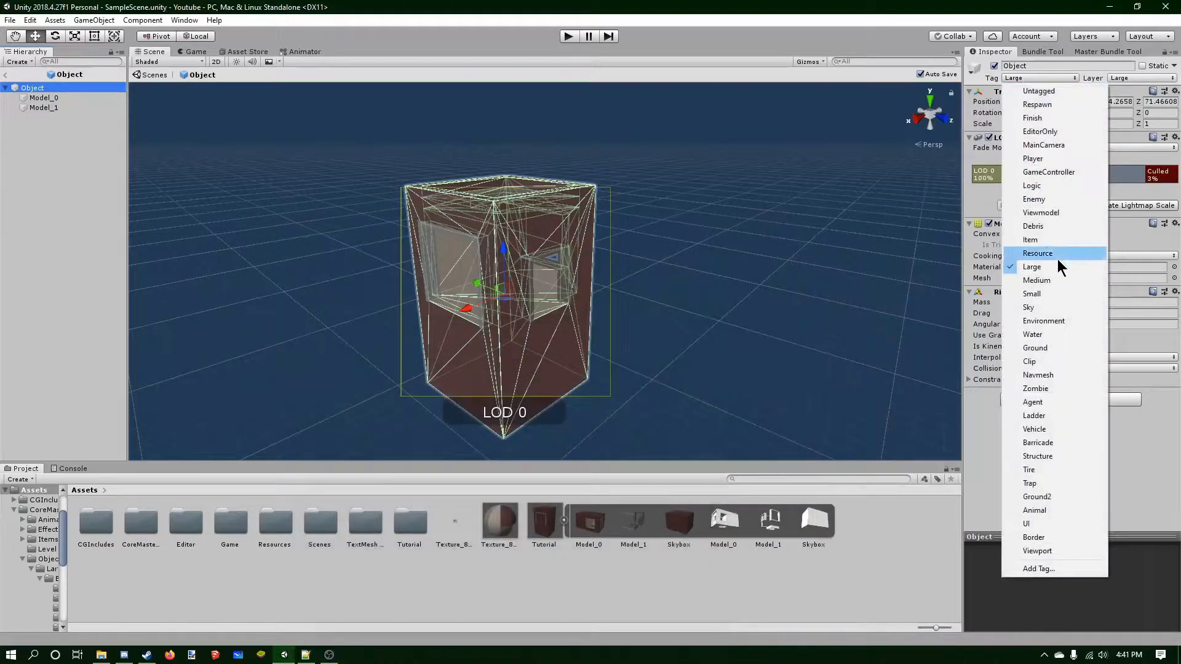
pyautogui.click(1061, 282)
# Set the Object root's layer to Medium, applying it to its child objects as well.
pyautogui.click(1122, 78)
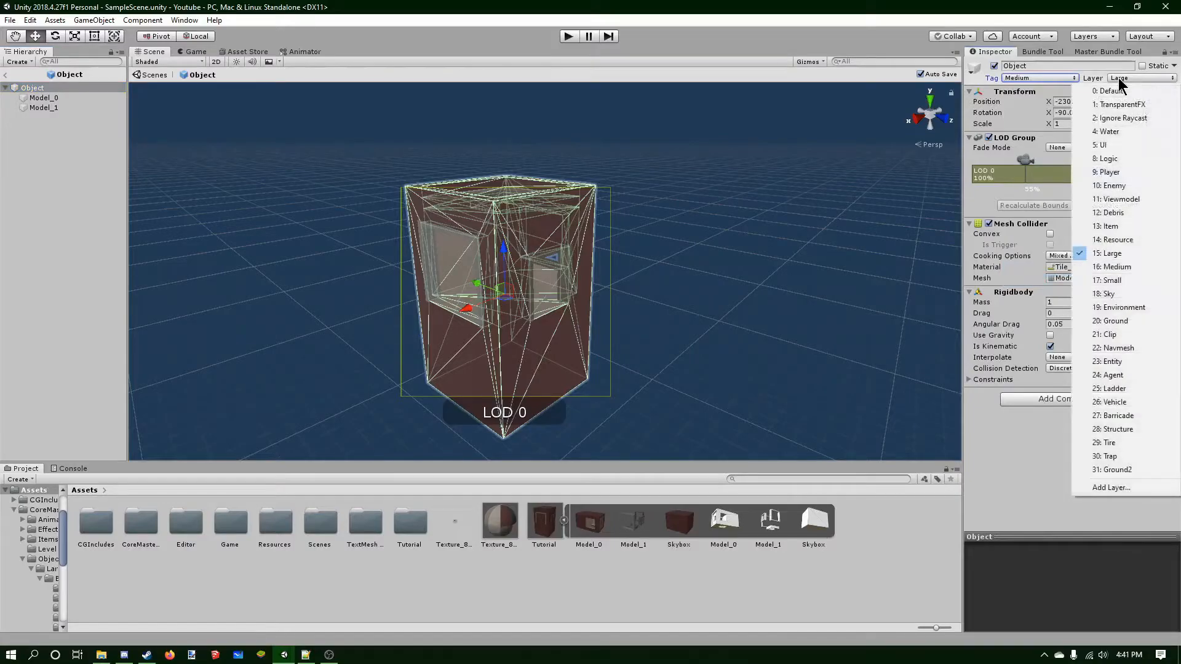
pyautogui.click(1128, 266)
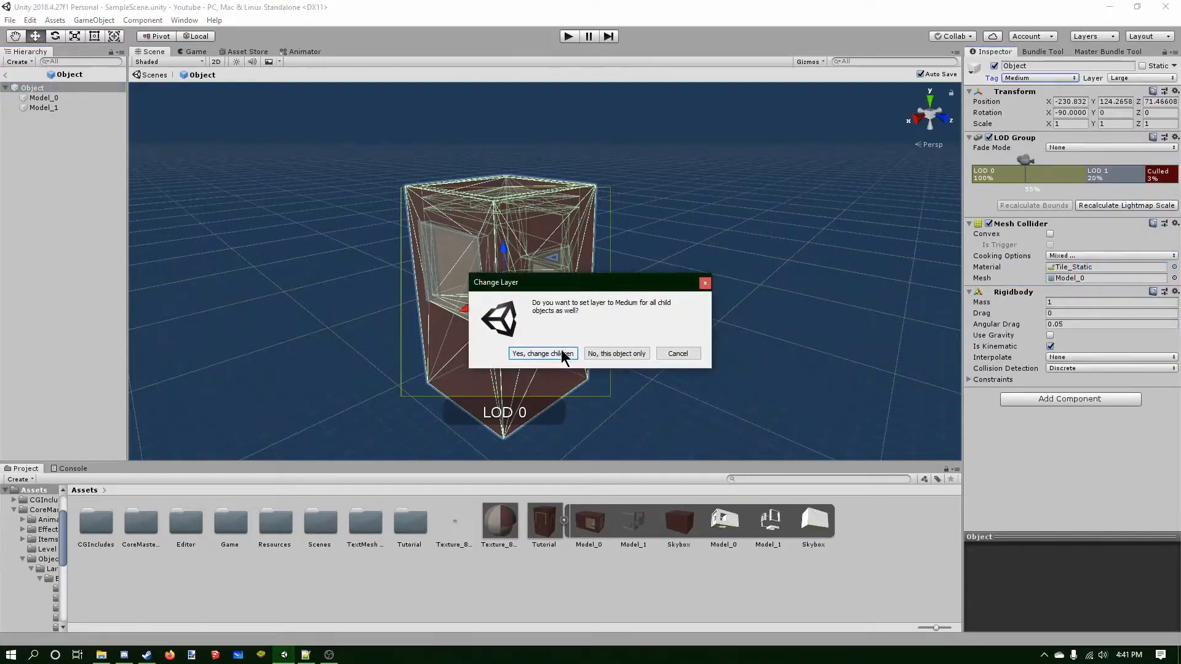
pyautogui.click(543, 354)
# Set the tag of both Model_0 and Model_1 children to Medium.
pyautogui.click(56, 97)
pyautogui.click(64, 108)
pyautogui.keyDown('shift'); pyautogui.click(64, 107); pyautogui.keyUp('shift')
pyautogui.click(1053, 78)
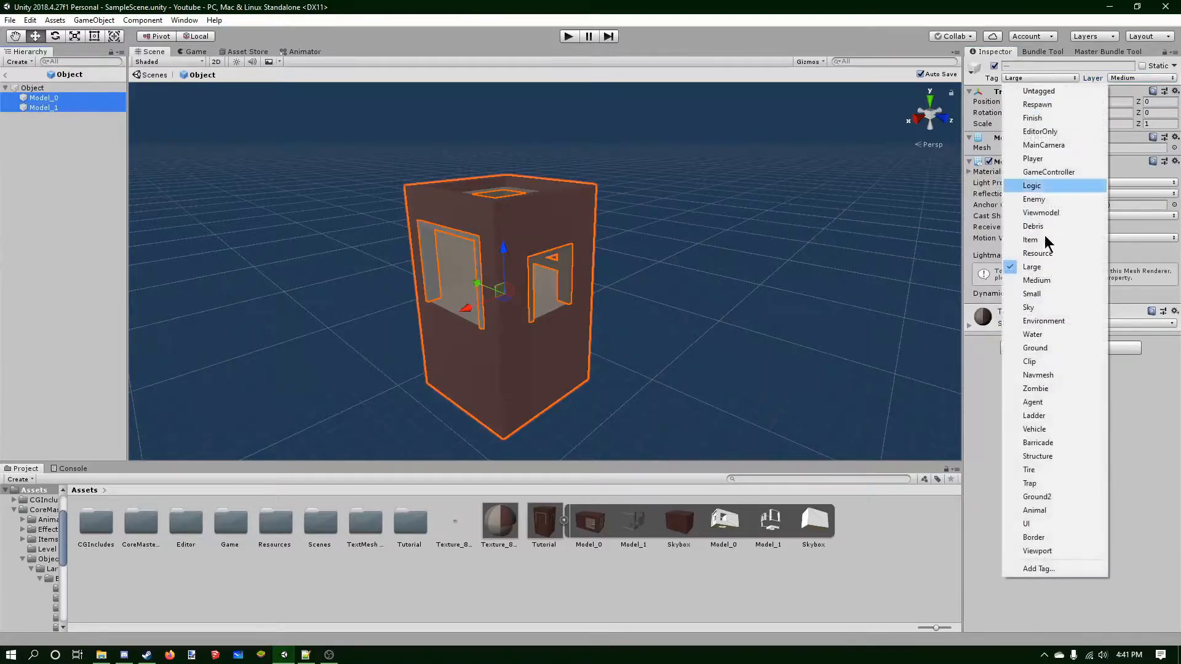
pyautogui.click(1060, 293)
pyautogui.click(77, 148)
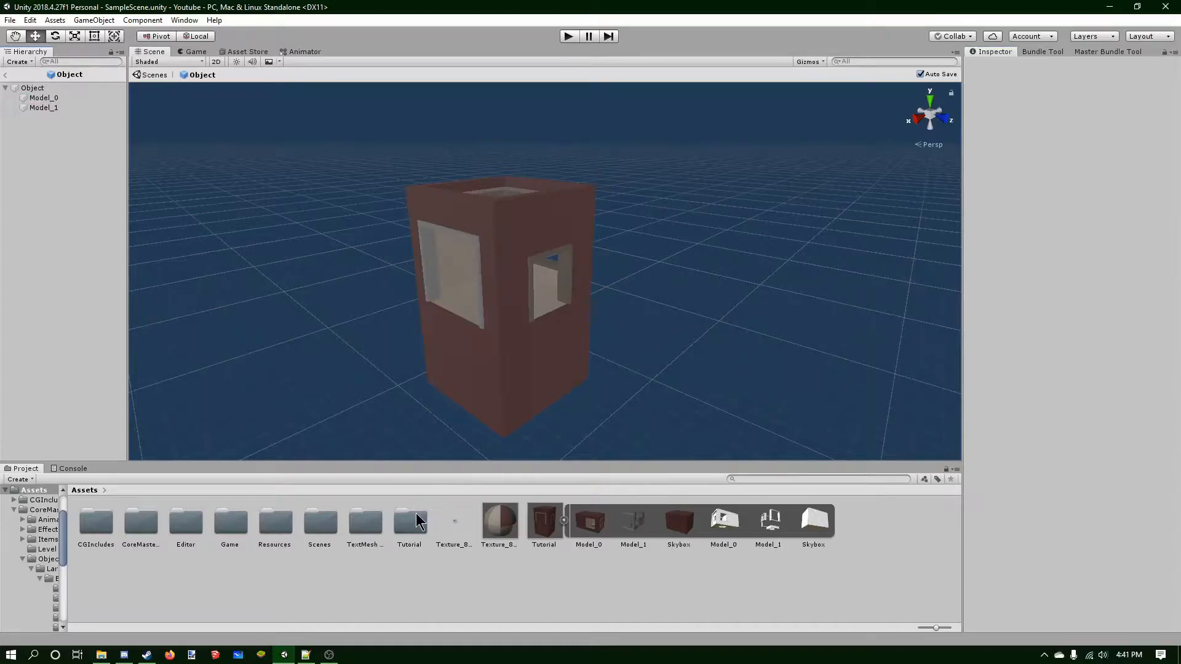
# Browse the Tutorial/Bundles/Youtube prefabs and open the Skybox prefab for editing.
pyautogui.doubleClick(417, 521)
pyautogui.doubleClick(96, 521)
pyautogui.doubleClick(95, 521)
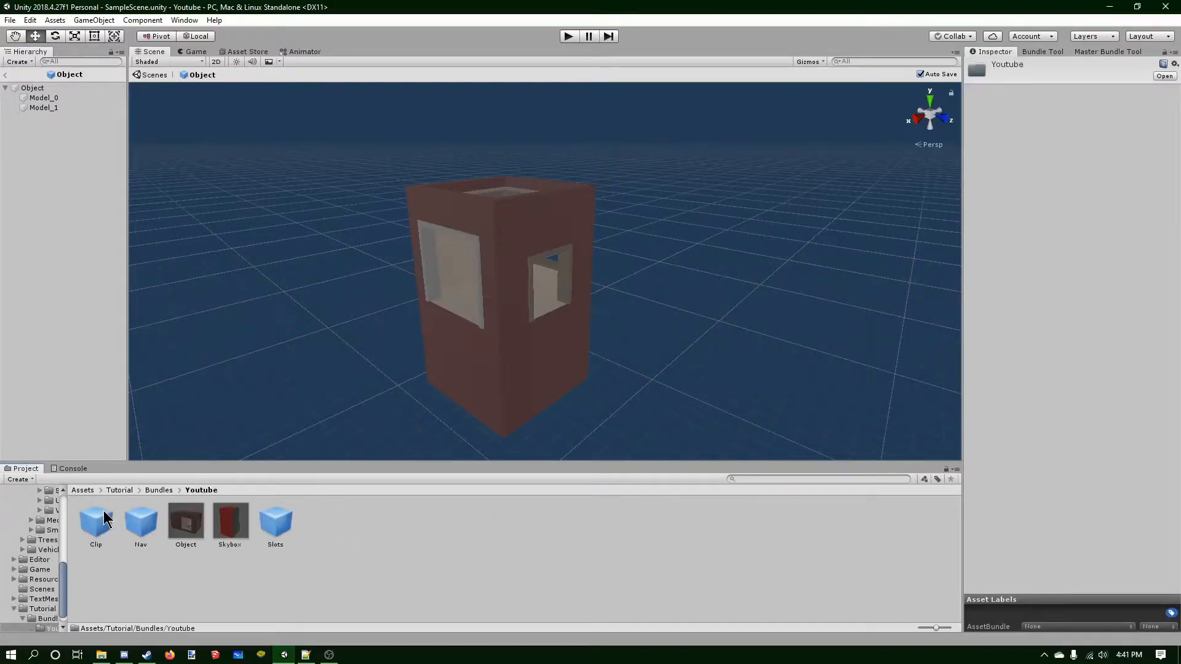
pyautogui.click(138, 522)
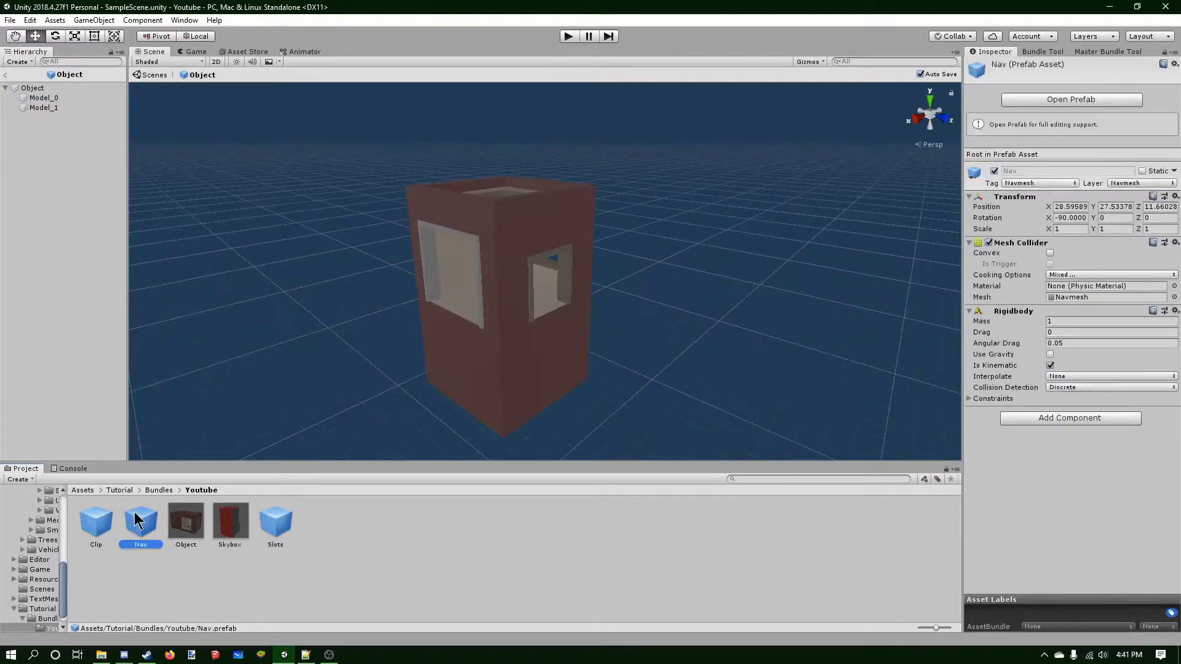
pyautogui.click(275, 522)
pyautogui.doubleClick(240, 520)
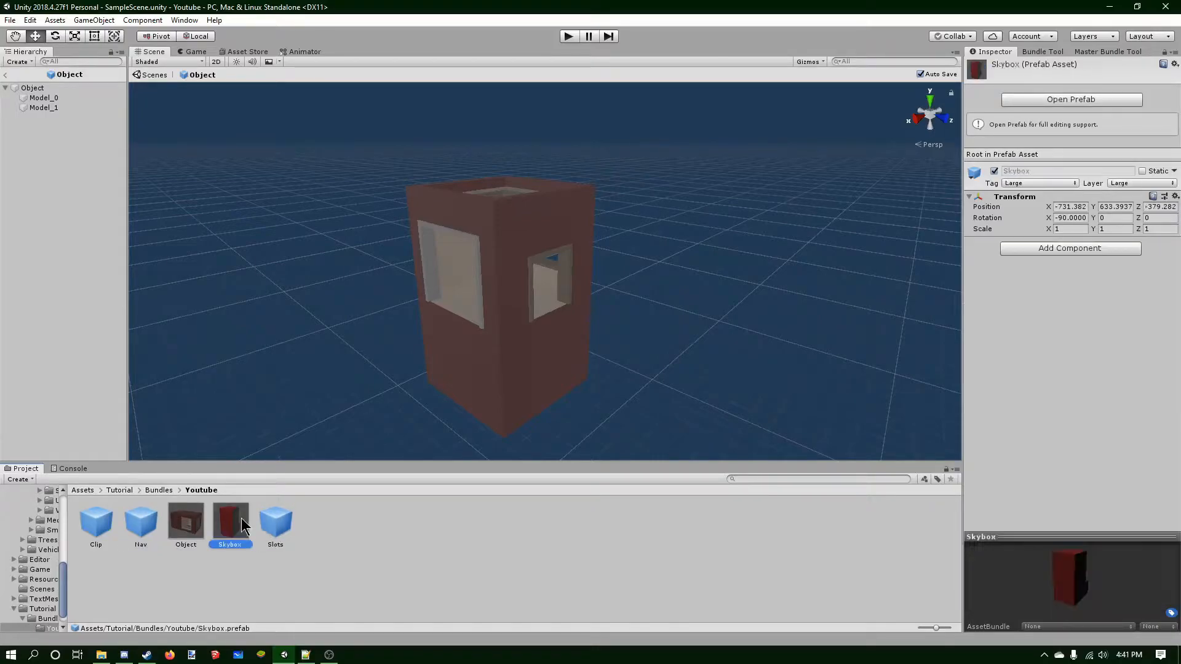
# Replace the Skybox's Model_0 mesh with the Tutorial model's mesh and apply the Texture_857 material.
pyautogui.click(58, 95)
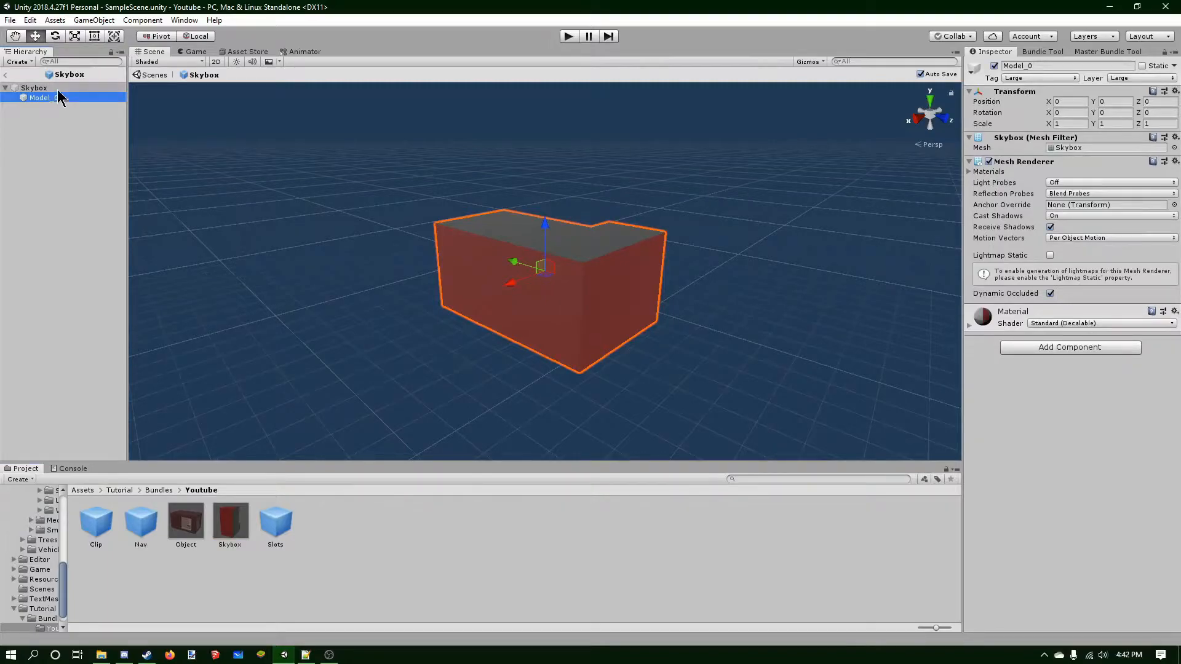
pyautogui.click(83, 490)
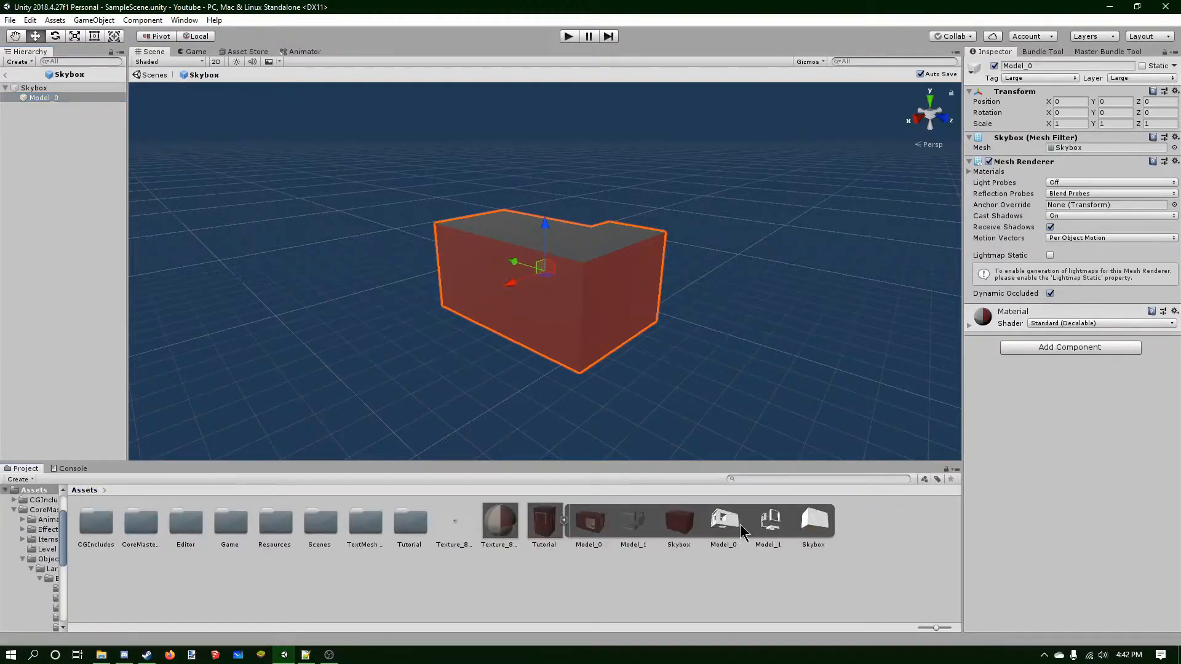
pyautogui.moveTo(724, 525); pyautogui.dragTo(1061, 153)
pyautogui.moveTo(495, 520); pyautogui.dragTo(583, 265)
# Orbit and zoom around the Skybox model to examine it from different angles.
pyautogui.moveTo(688, 292); pyautogui.dragTo(473, 261, button='right')
pyautogui.moveTo(474, 261); pyautogui.dragTo(413, 281, button='middle')
pyautogui.moveTo(861, 351); pyautogui.dragTo(609, 317, button='middle')
pyautogui.moveTo(695, 333); pyautogui.dragTo(520, 316, button='right')
pyautogui.moveTo(621, 301); pyautogui.dragTo(518, 175, button='middle')
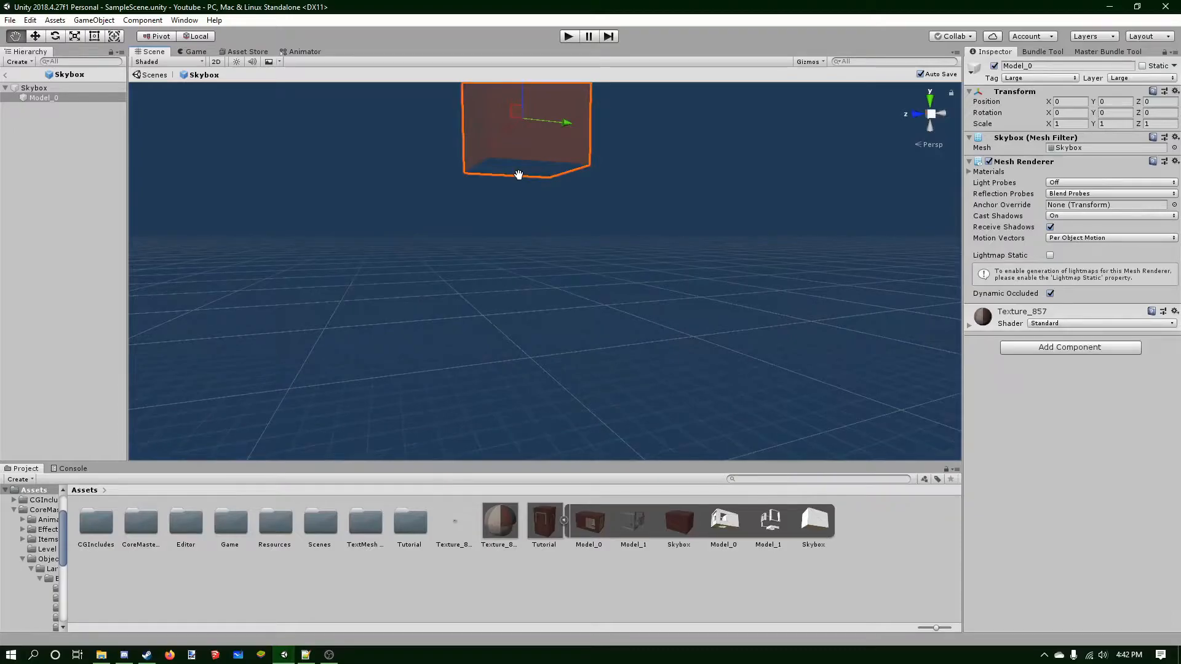
pyautogui.moveTo(602, 332); pyautogui.dragTo(606, 197, button='right')
pyautogui.moveTo(602, 400); pyautogui.dragTo(608, 190, button='middle')
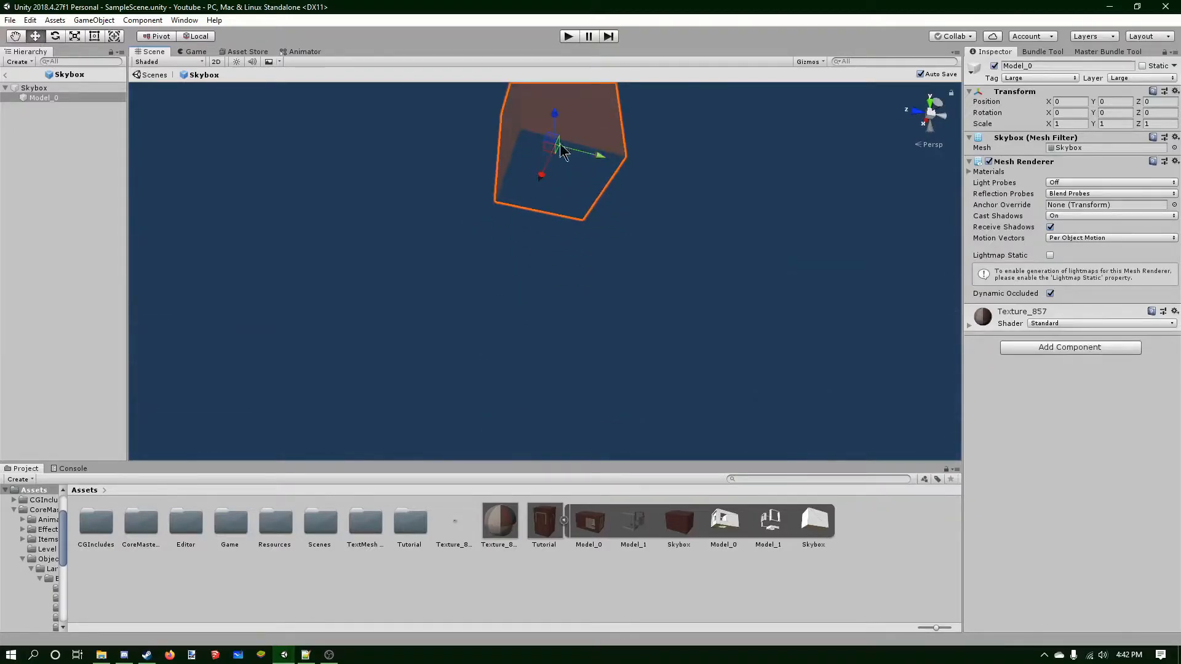
pyautogui.moveTo(666, 231); pyautogui.dragTo(685, 205, button='right')
pyautogui.moveTo(626, 123); pyautogui.dragTo(635, 184, button='middle')
pyautogui.moveTo(633, 153); pyautogui.dragTo(618, 261, button='right')
pyautogui.moveTo(608, 176); pyautogui.dragTo(608, 261, button='middle')
pyautogui.moveTo(609, 260); pyautogui.dragTo(612, 312, button='right')
pyautogui.moveTo(611, 312); pyautogui.dragTo(625, 273, button='middle')
pyautogui.scroll(3, 627, 278)
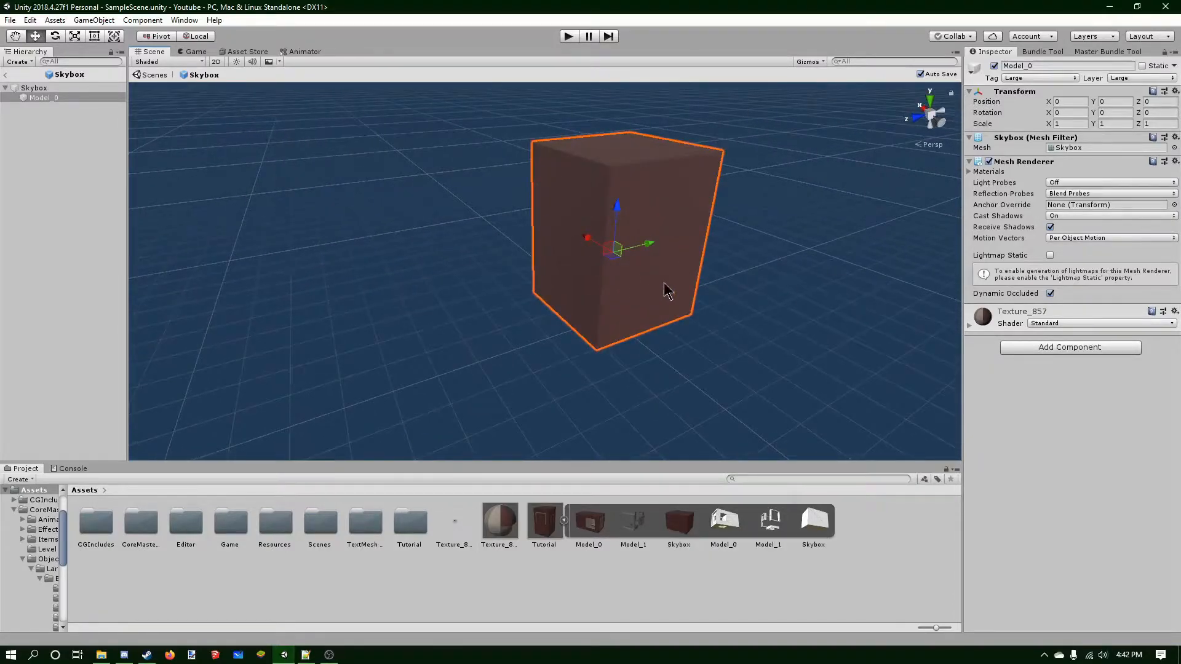
pyautogui.click(25, 307)
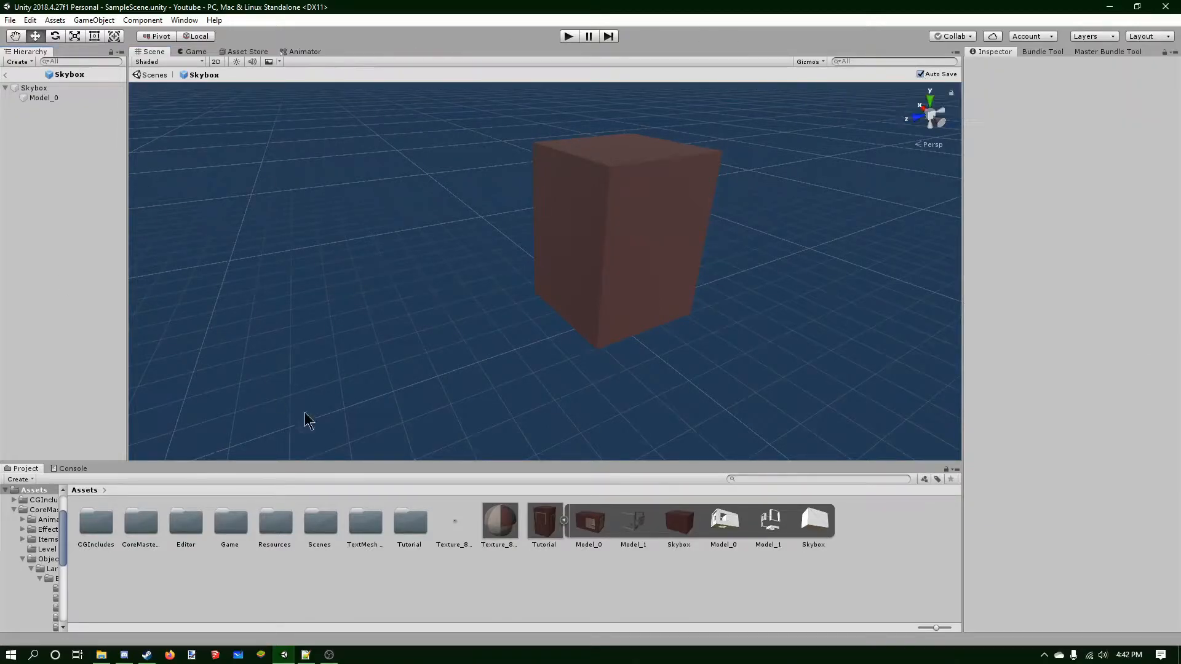
pyautogui.scroll(-4, 397, 206)
pyautogui.moveTo(397, 206); pyautogui.dragTo(398, 230, button='middle')
pyautogui.moveTo(693, 304); pyautogui.dragTo(727, 248, button='right')
pyautogui.moveTo(623, 333); pyautogui.dragTo(620, 258, button='middle')
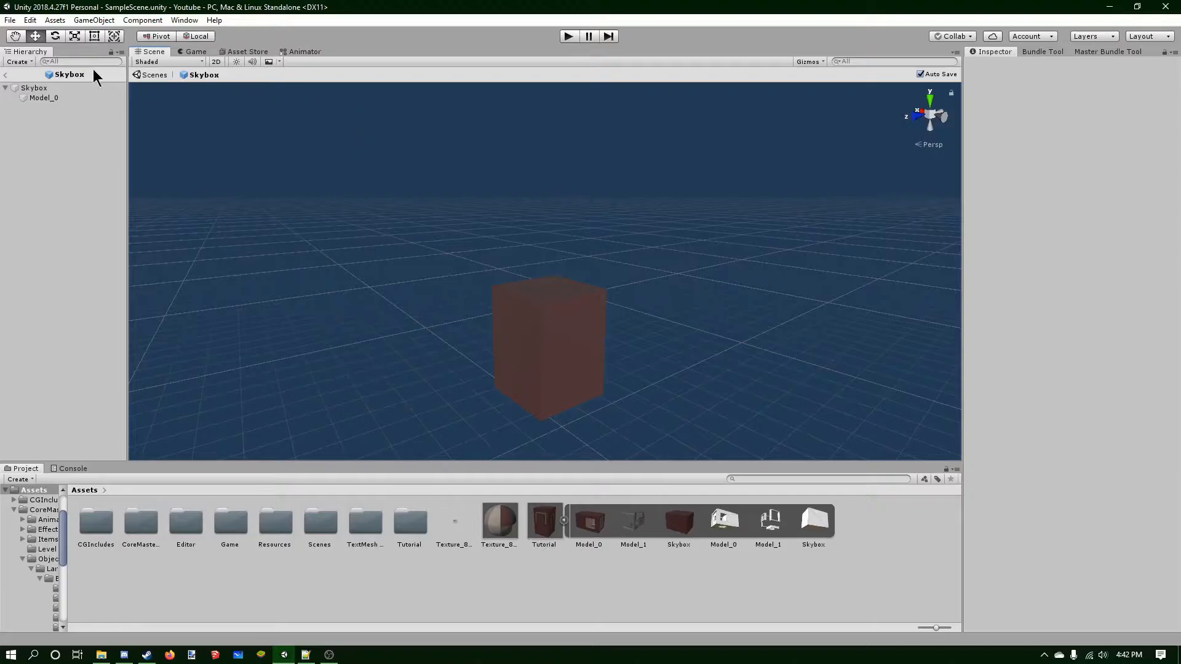
# Return to the scene and delete Model_0, Model_1 and Skybox from the hierarchy.
pyautogui.click(9, 74)
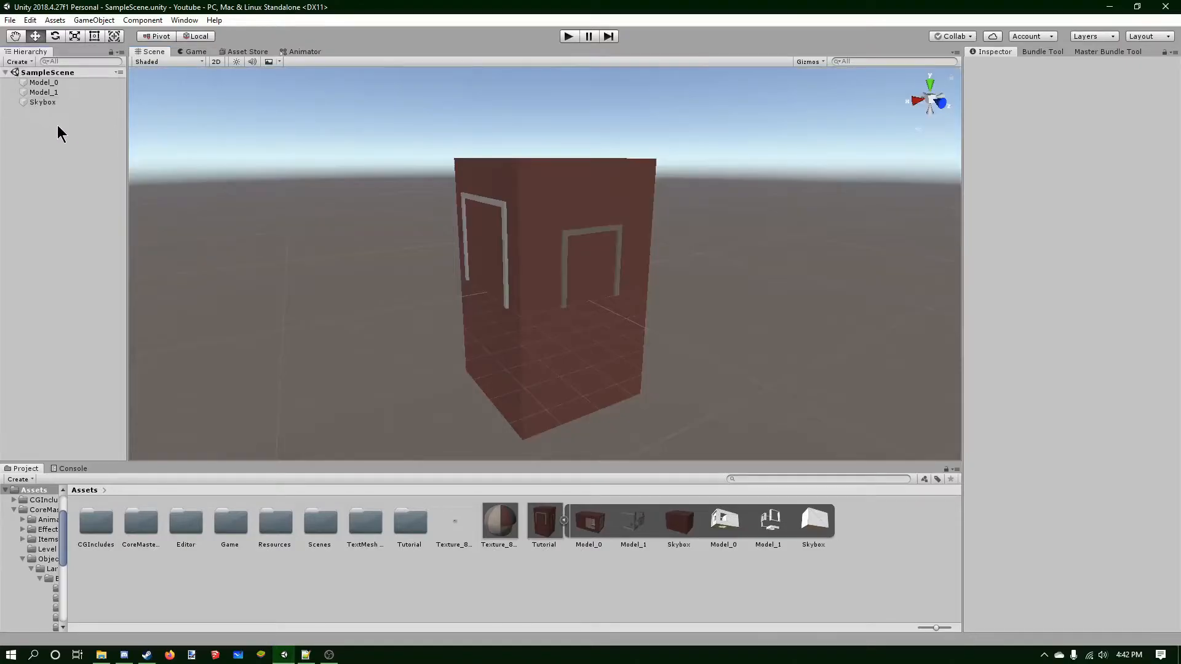
pyautogui.click(48, 84)
pyautogui.keyDown('shift'); pyautogui.click(49, 101); pyautogui.keyUp('shift')
pyautogui.press('Delete')
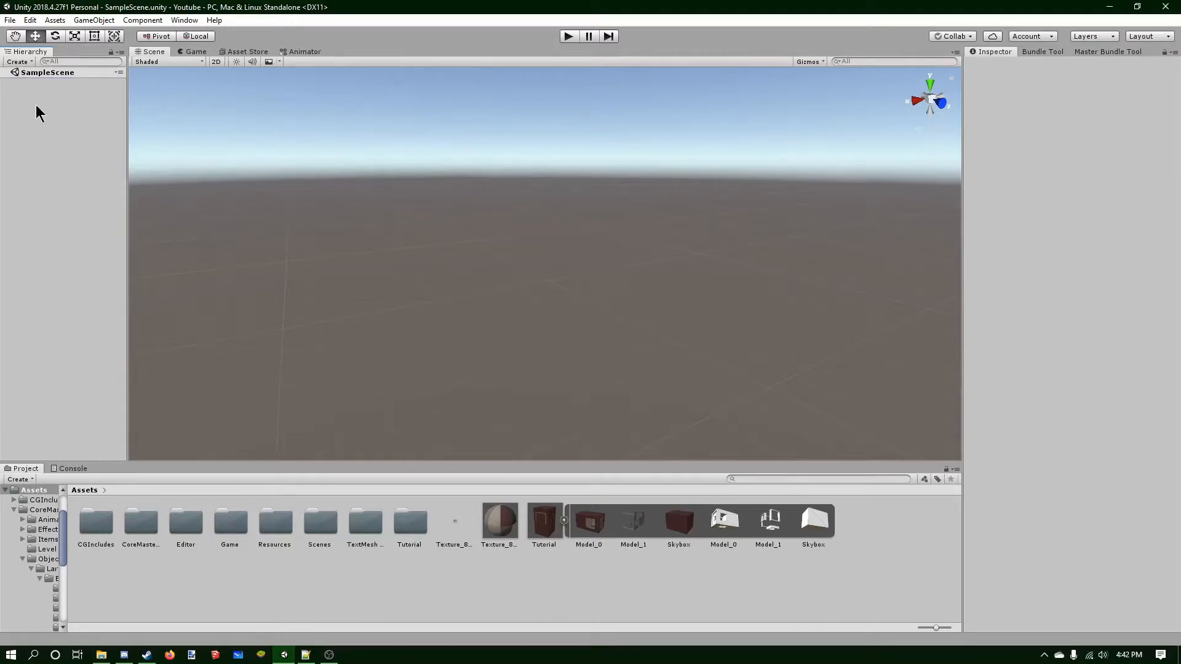
# Set the Skybox prefab's tag to Medium in Tutorial/Bundles/Youtube.
pyautogui.doubleClick(411, 523)
pyautogui.doubleClick(95, 526)
pyautogui.doubleClick(91, 521)
pyautogui.click(190, 525)
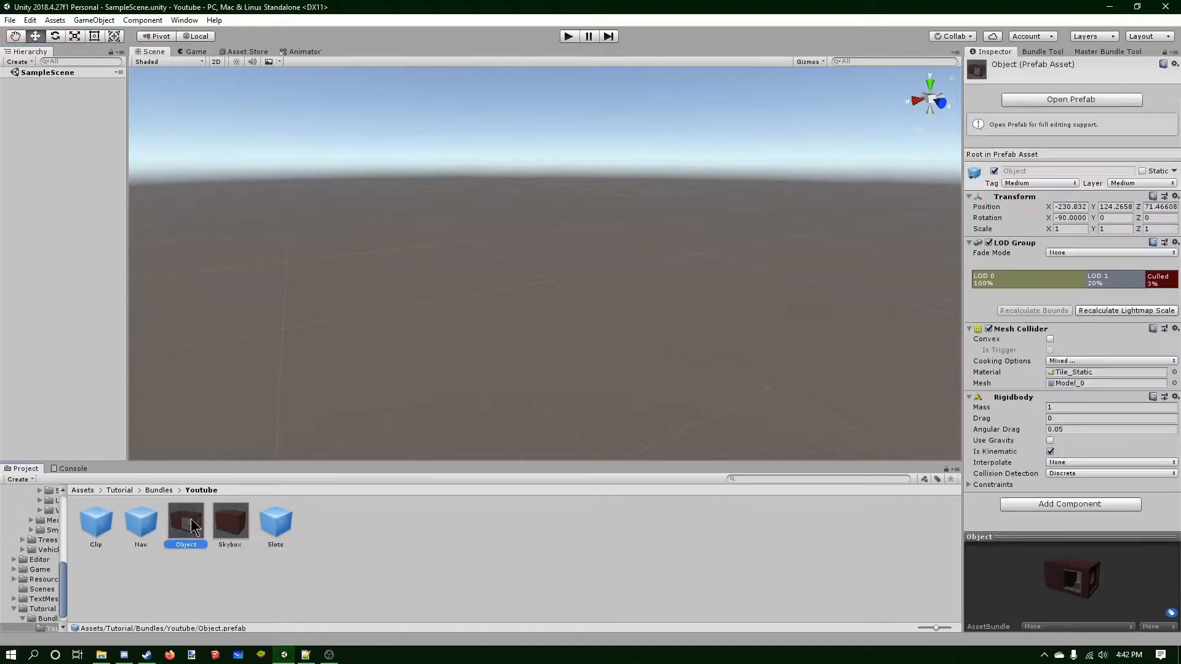
pyautogui.click(229, 523)
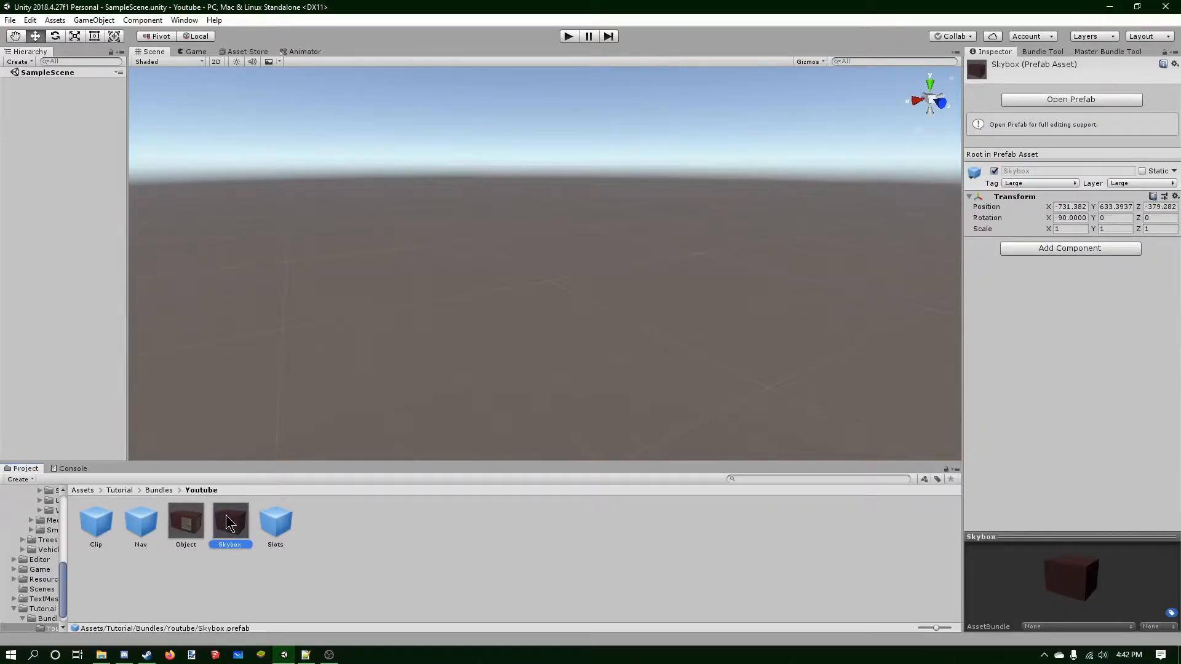
pyautogui.click(1036, 183)
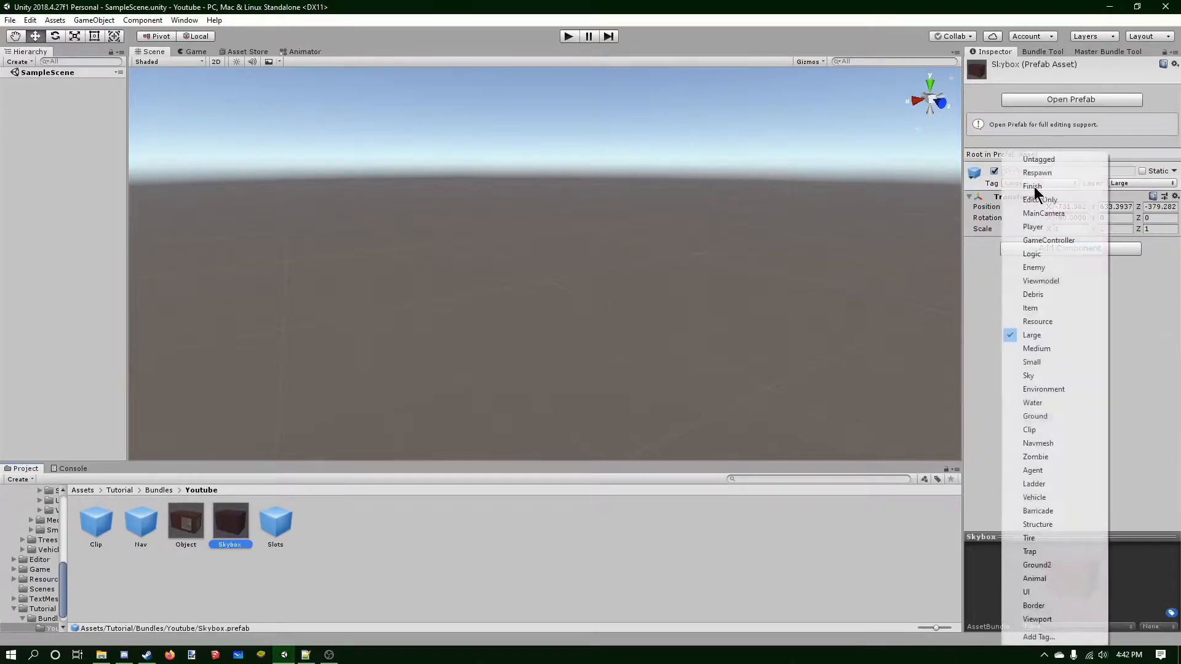
pyautogui.click(1044, 348)
# Set the Skybox prefab's layer to Medium, including its children.
pyautogui.click(1114, 184)
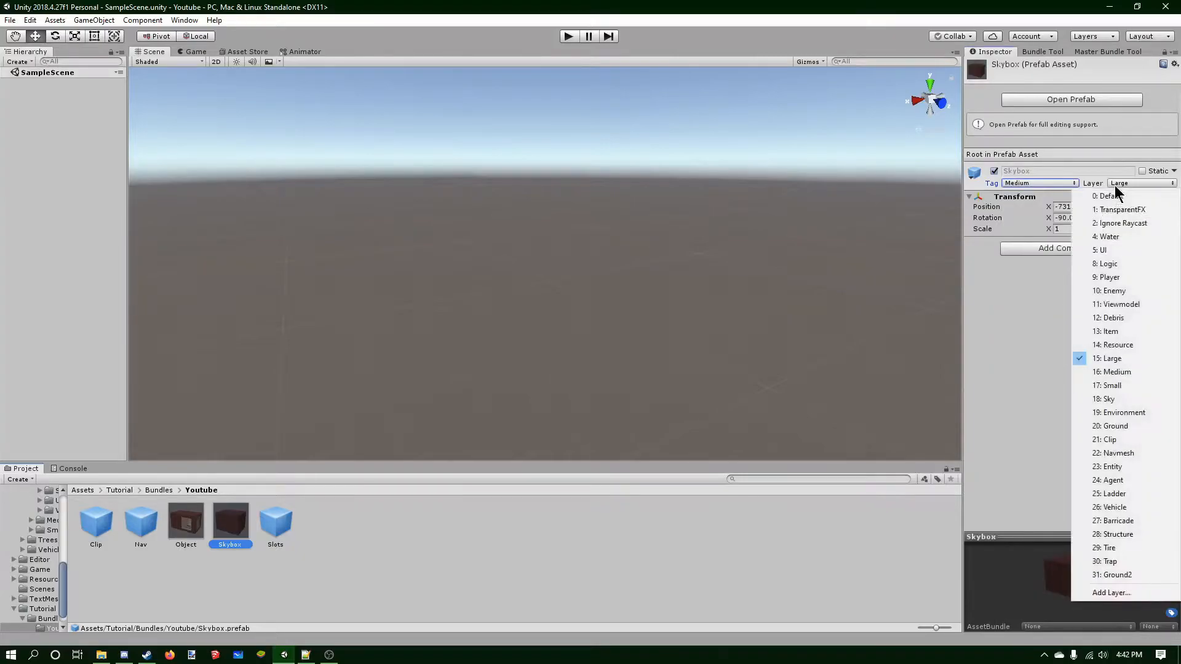
pyautogui.click(1120, 369)
pyautogui.click(574, 354)
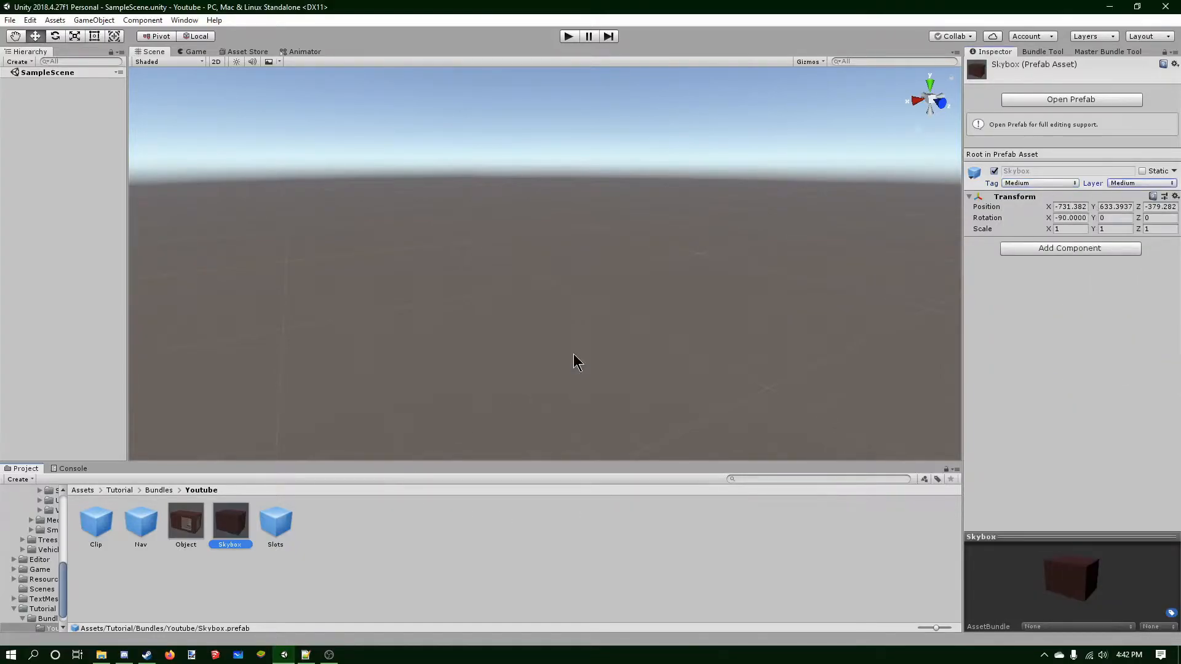
# Open the Skybox prefab and set its Model_0 child's tag to Medium.
pyautogui.doubleClick(230, 519)
pyautogui.click(76, 97)
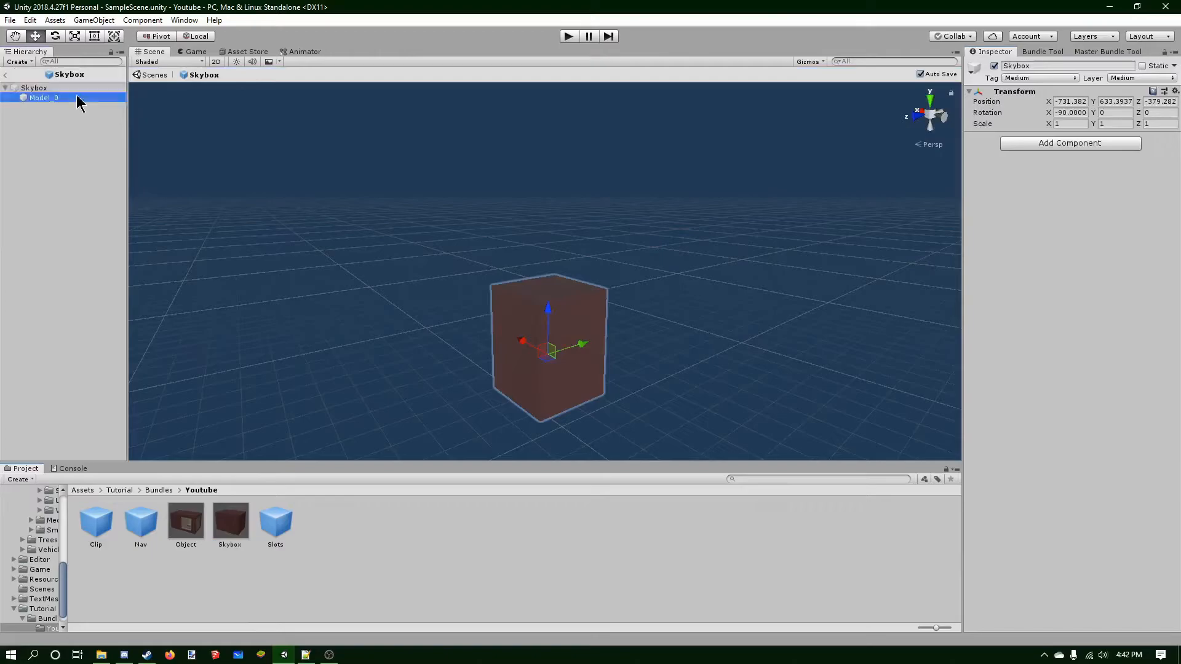
pyautogui.click(1039, 77)
pyautogui.click(1045, 281)
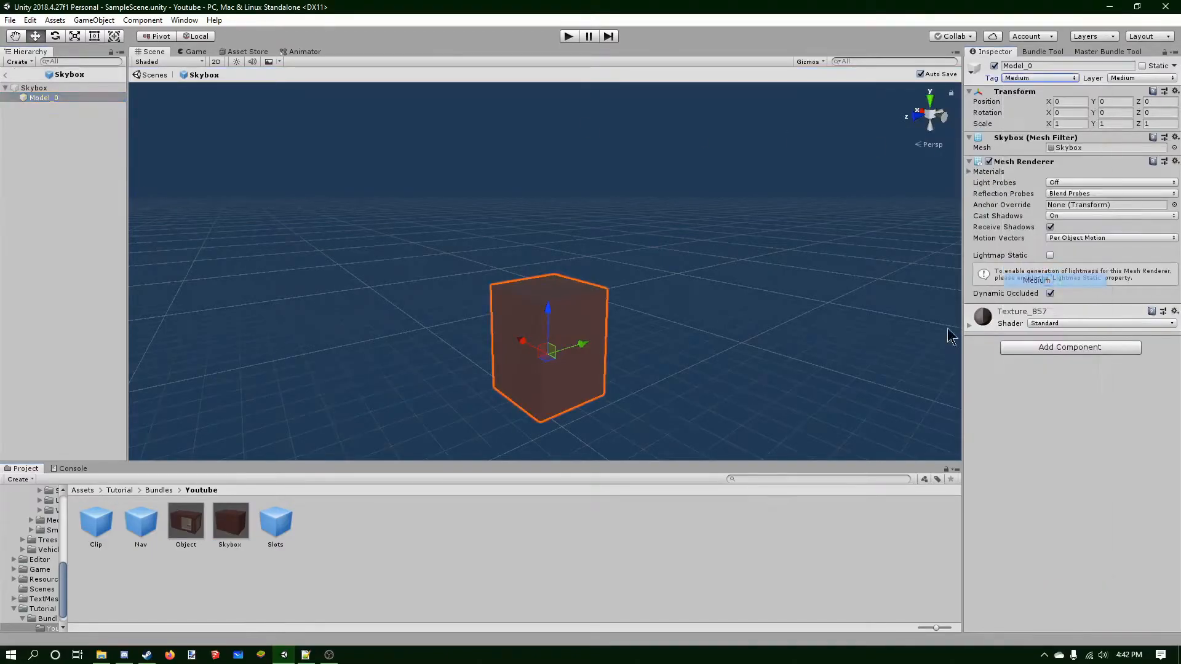
# Open the Clip prefab and assign the Model_0 mesh to its Mesh Collider.
pyautogui.click(294, 521)
pyautogui.doubleClick(105, 521)
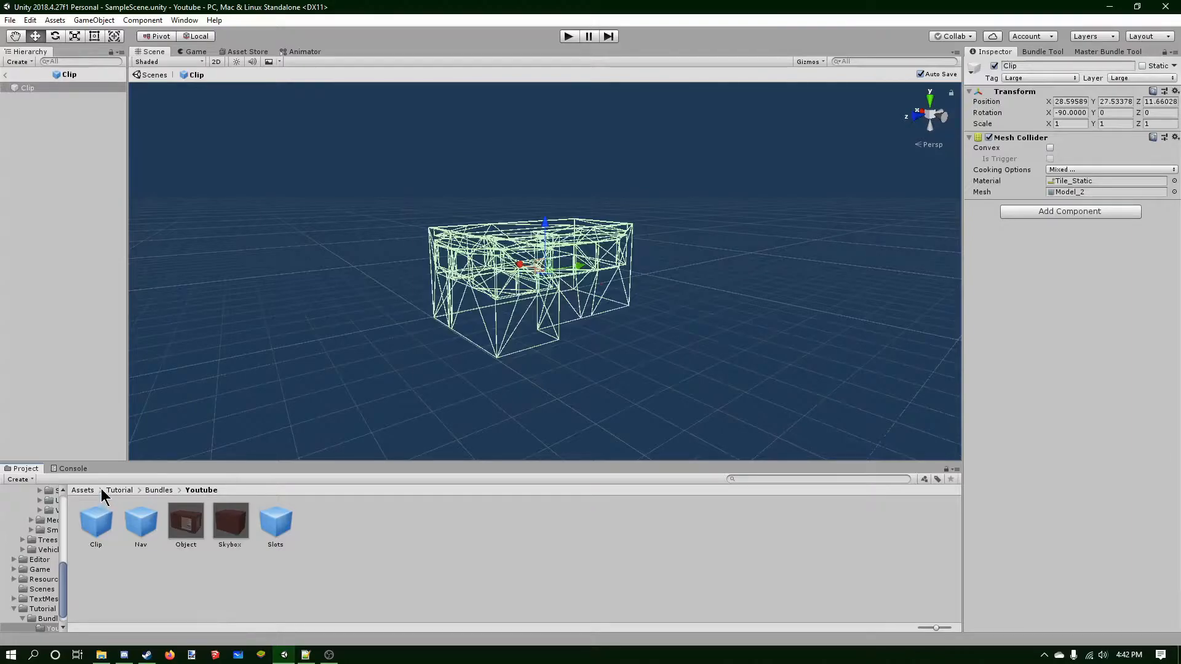
pyautogui.click(1173, 192)
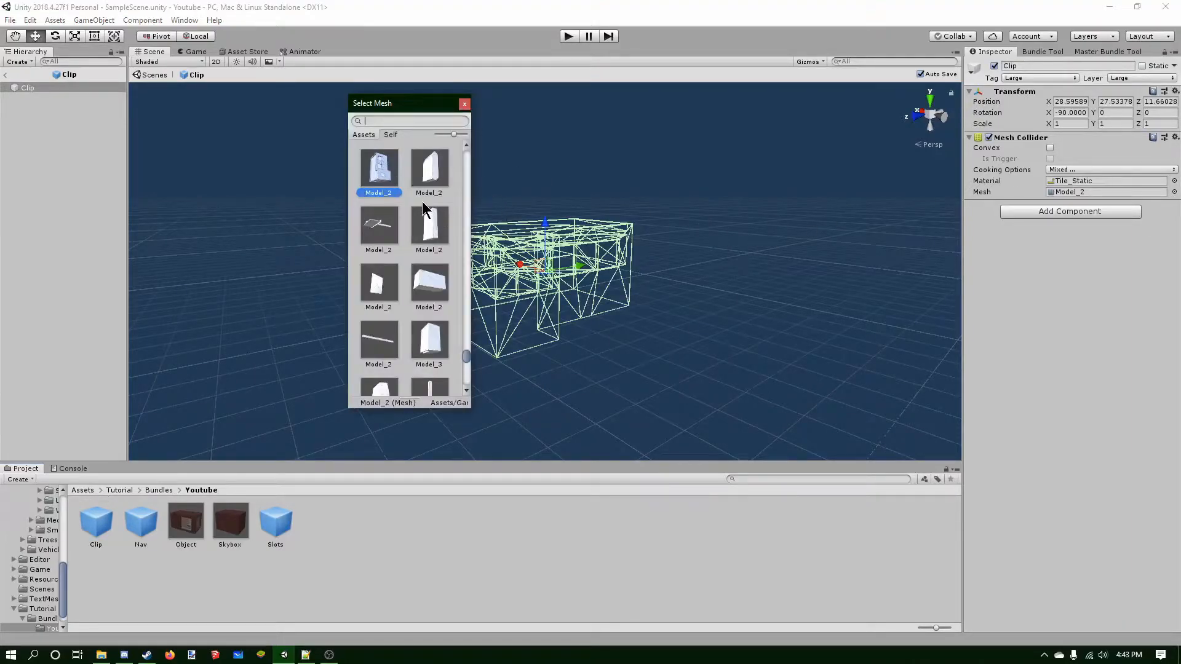
pyautogui.write('Model')
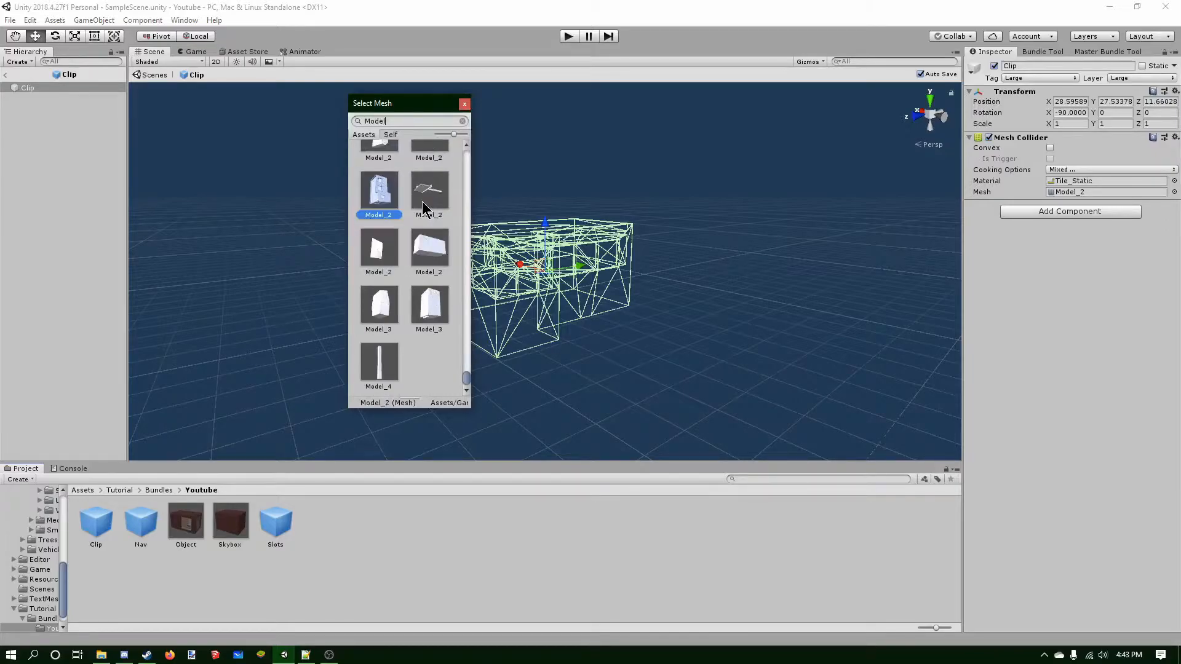
pyautogui.write('_0')
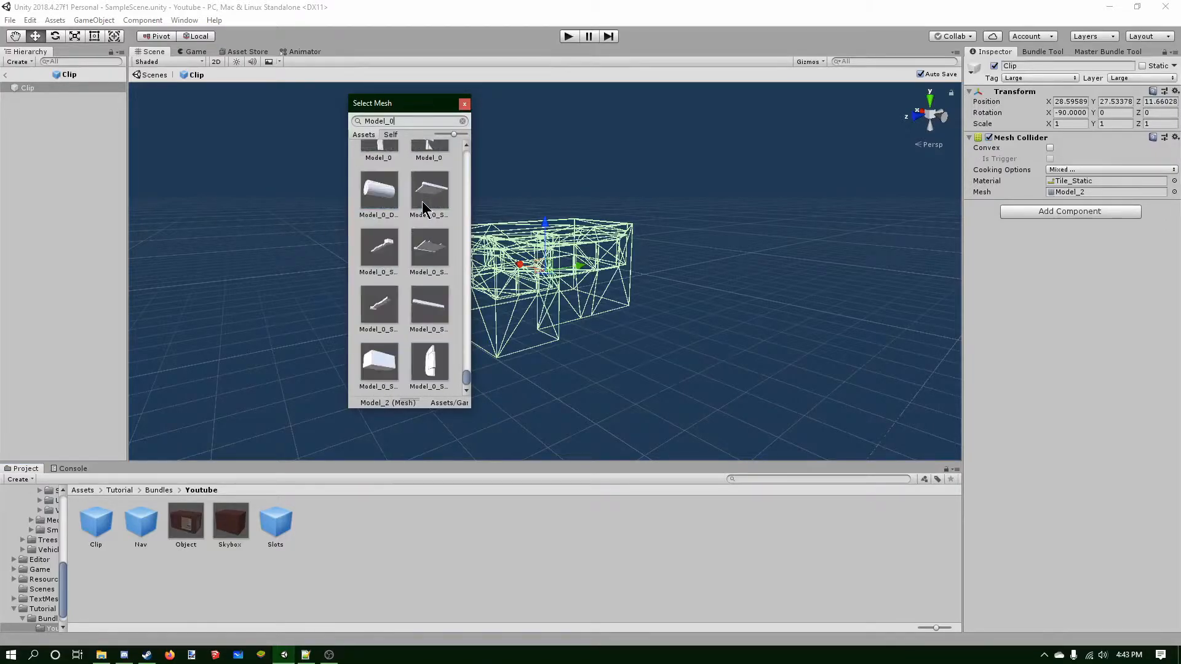
pyautogui.scroll(6, 423, 209)
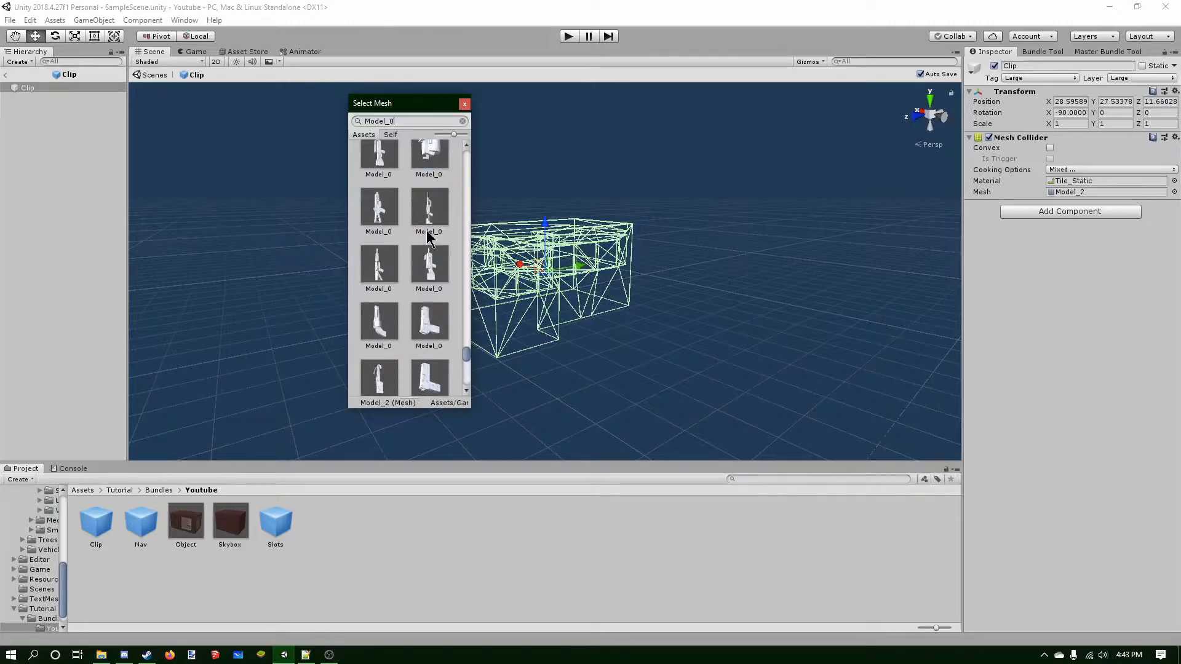
pyautogui.moveTo(466, 352); pyautogui.dragTo(473, 165)
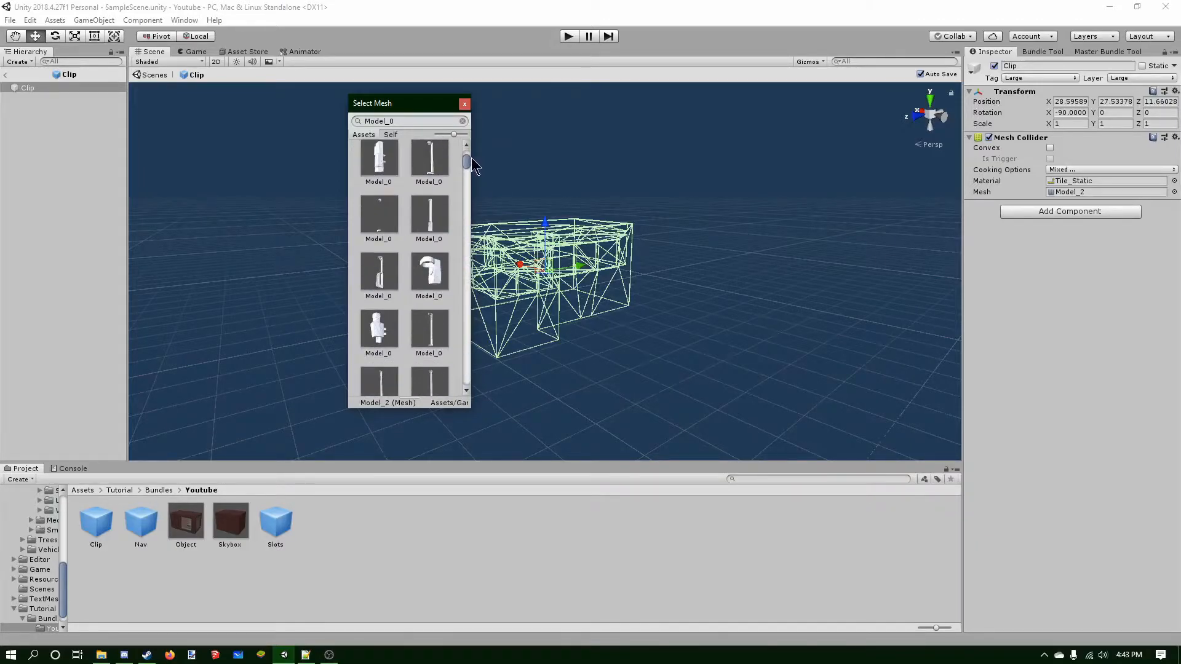
pyautogui.click(464, 104)
pyautogui.click(87, 489)
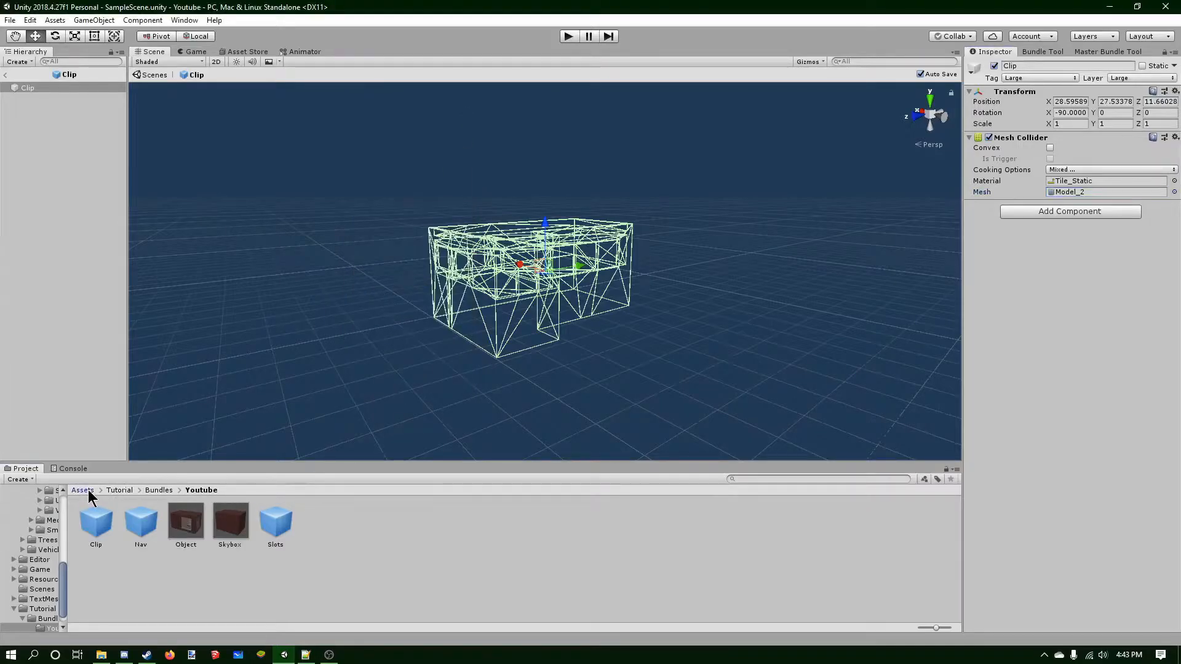
pyautogui.moveTo(728, 527); pyautogui.dragTo(1090, 191)
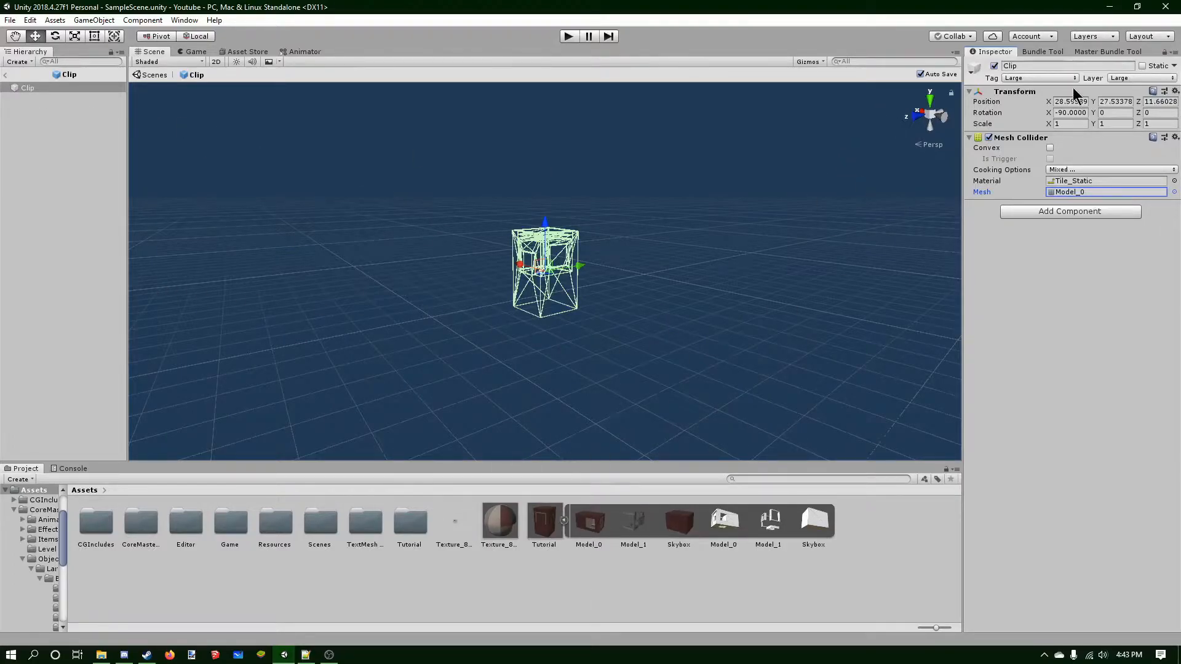
# Set the Clip prefab's tag and layer to Medium.
pyautogui.click(1053, 78)
pyautogui.click(1046, 281)
pyautogui.click(1121, 80)
pyautogui.click(1116, 267)
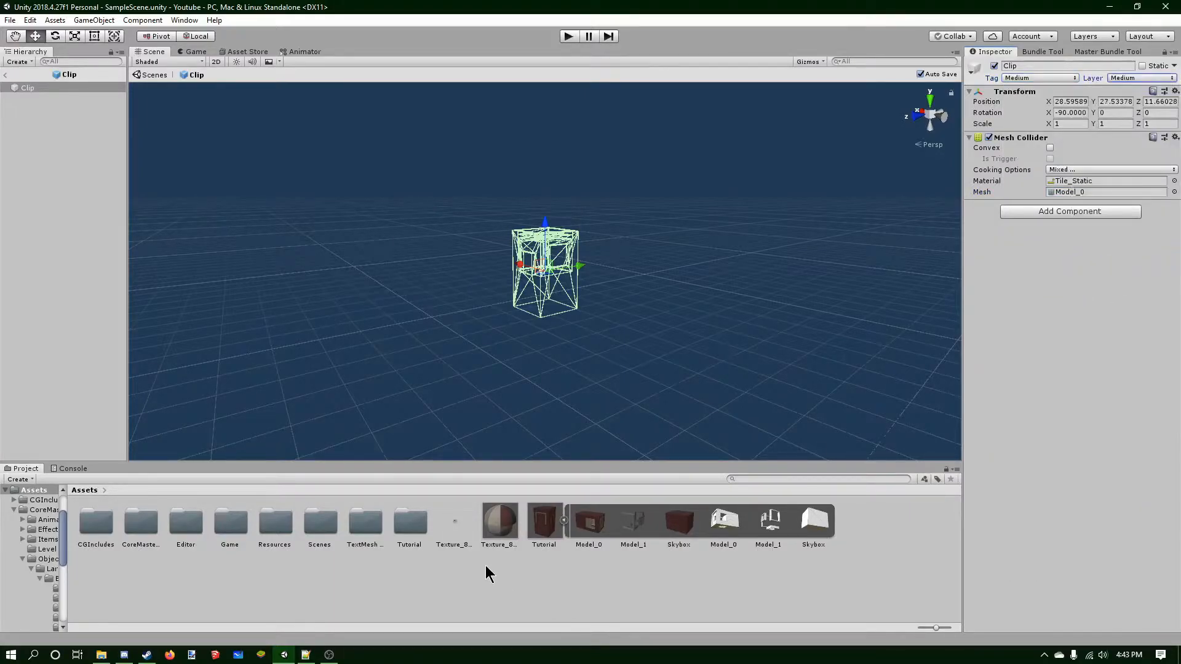
# Open the Nav prefab from Tutorial/Bundles/Youtube and assign the Model_0 mesh to its Mesh Collider.
pyautogui.doubleClick(539, 545)
pyautogui.doubleClick(79, 532)
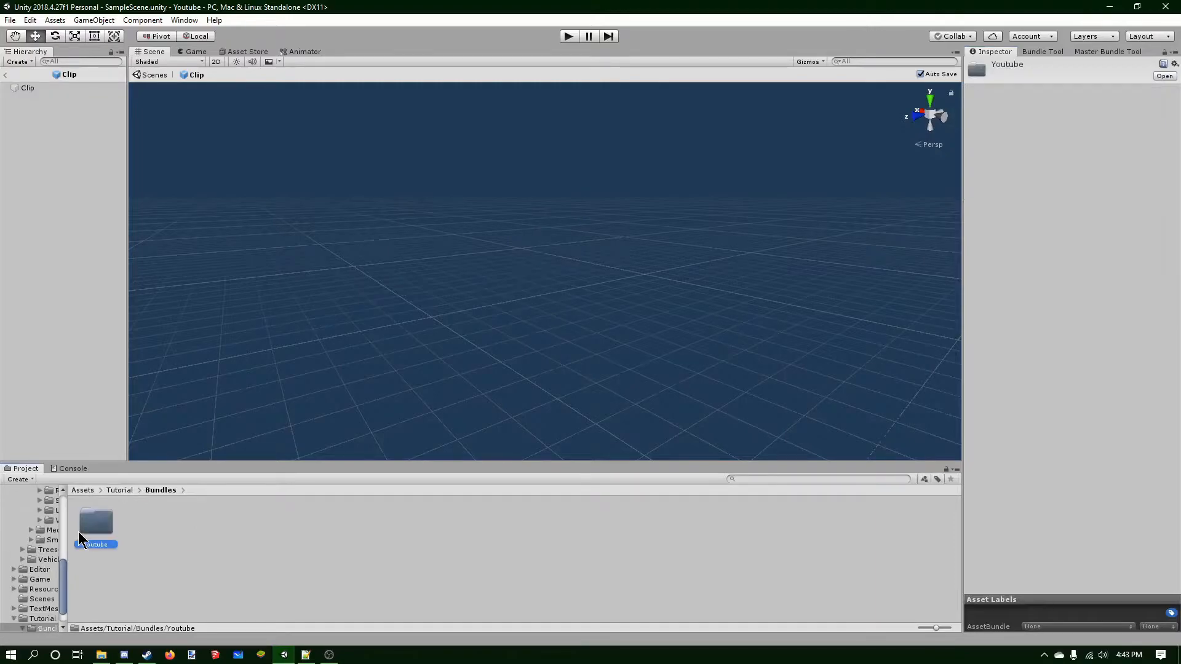
pyautogui.doubleClick(78, 531)
pyautogui.doubleClick(125, 520)
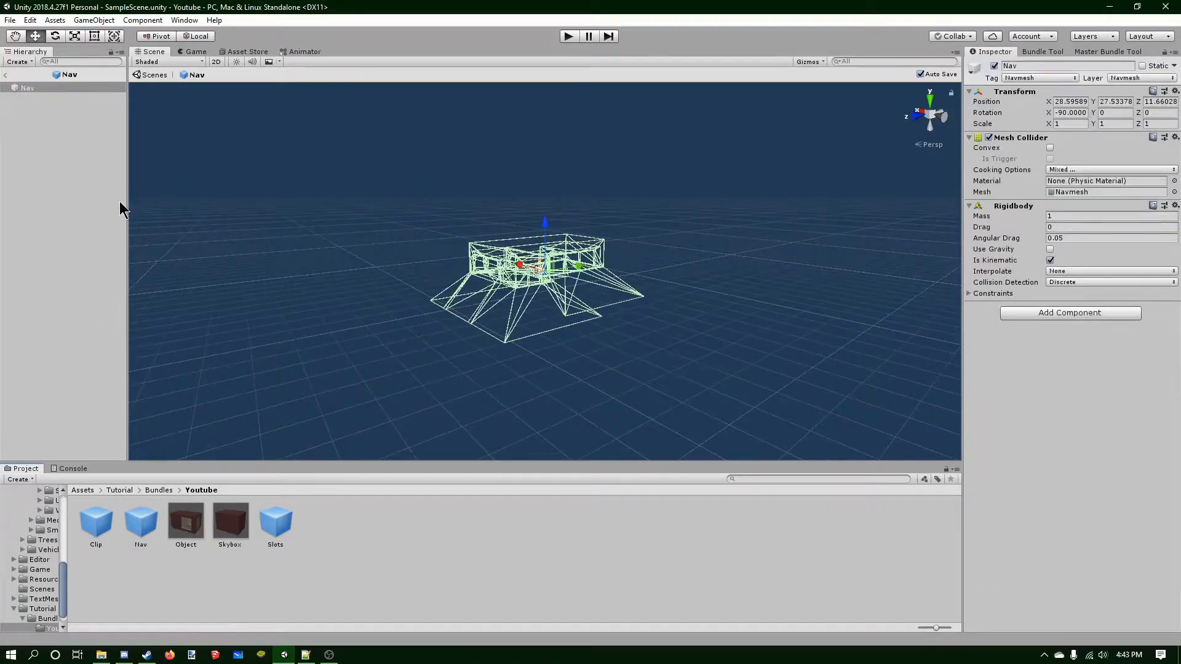
pyautogui.scroll(6, 471, 315)
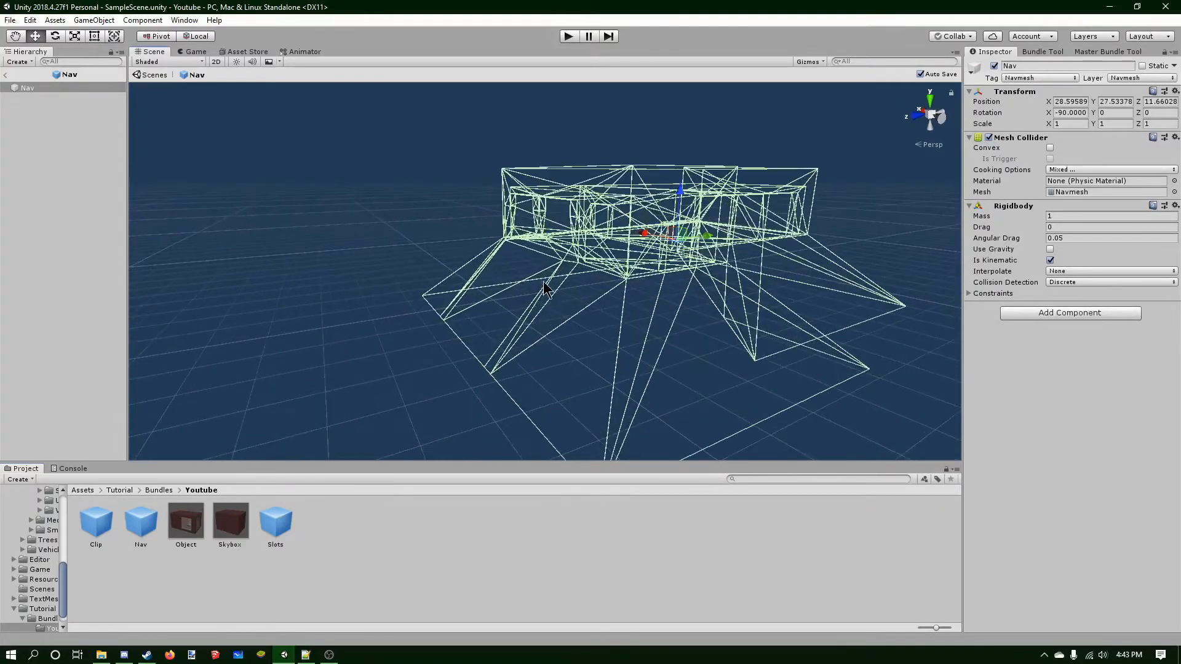
pyautogui.keyDown('alt'); pyautogui.moveTo(755, 332); pyautogui.dragTo(701, 318); pyautogui.keyUp('alt')
pyautogui.moveTo(701, 317); pyautogui.dragTo(515, 315, button='middle')
pyautogui.moveTo(515, 314)
pyautogui.keyDown('alt'); pyautogui.mouseDown()
pyautogui.moveTo(659, 311)
pyautogui.moveTo(527, 307)
pyautogui.moveTo(566, 330)
pyautogui.moveTo(591, 273)
pyautogui.moveTo(530, 326)
pyautogui.mouseUp(); pyautogui.keyUp('alt')
pyautogui.moveTo(530, 326); pyautogui.dragTo(523, 286, button='middle')
pyautogui.keyDown('alt'); pyautogui.moveTo(523, 286); pyautogui.dragTo(545, 264); pyautogui.keyUp('alt')
pyautogui.moveTo(545, 265)
pyautogui.mouseDown(button='middle')
pyautogui.moveTo(548, 293)
pyautogui.moveTo(539, 281)
pyautogui.moveTo(555, 273)
pyautogui.mouseUp(button='middle')
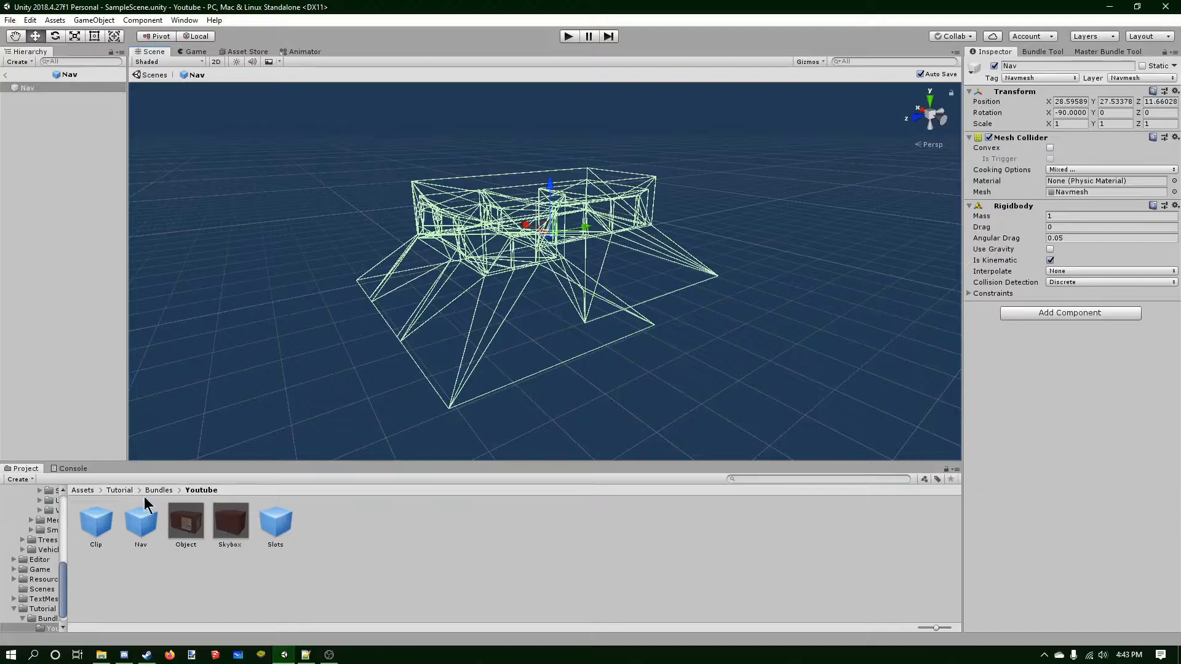
pyautogui.click(88, 491)
pyautogui.moveTo(730, 519); pyautogui.dragTo(1054, 190)
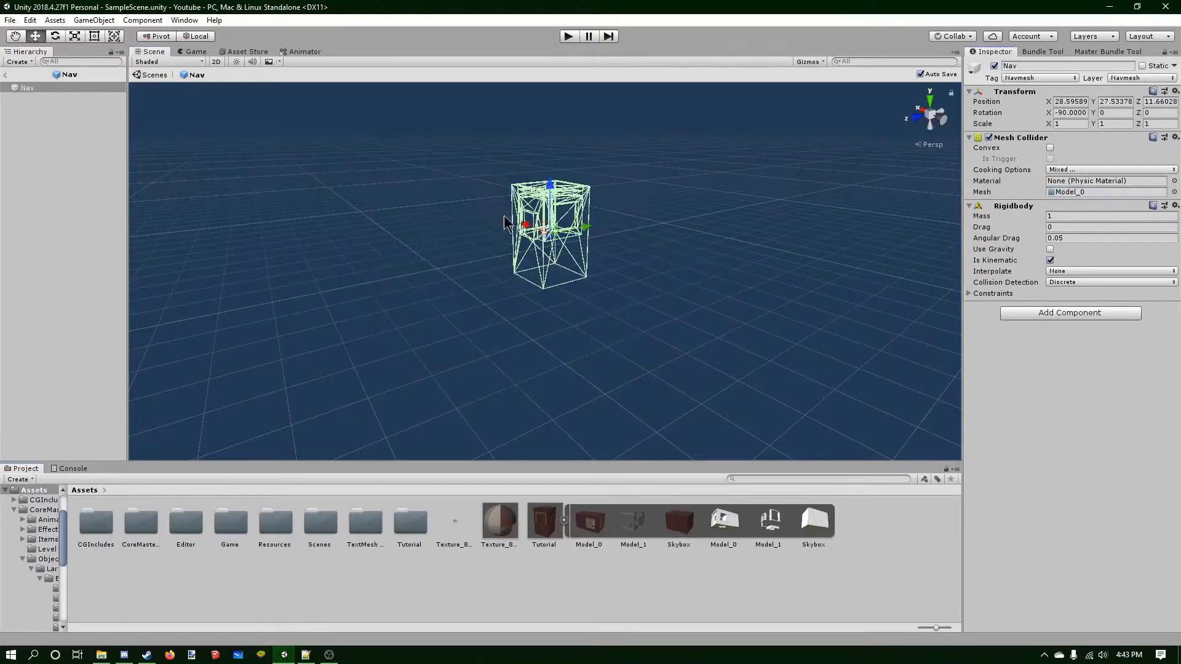
# Open the Slots prefab to inspect its slot, door and gate children, then return to the scene.
pyautogui.scroll(-2, 553, 206)
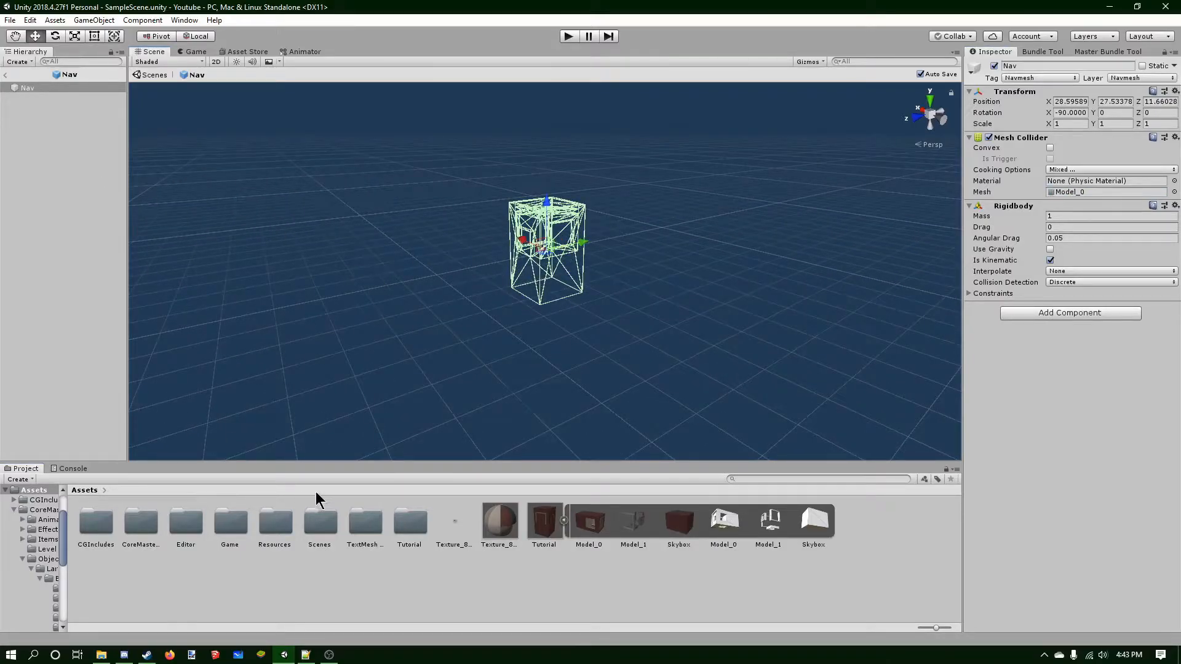
pyautogui.doubleClick(397, 526)
pyautogui.doubleClick(98, 518)
pyautogui.doubleClick(99, 520)
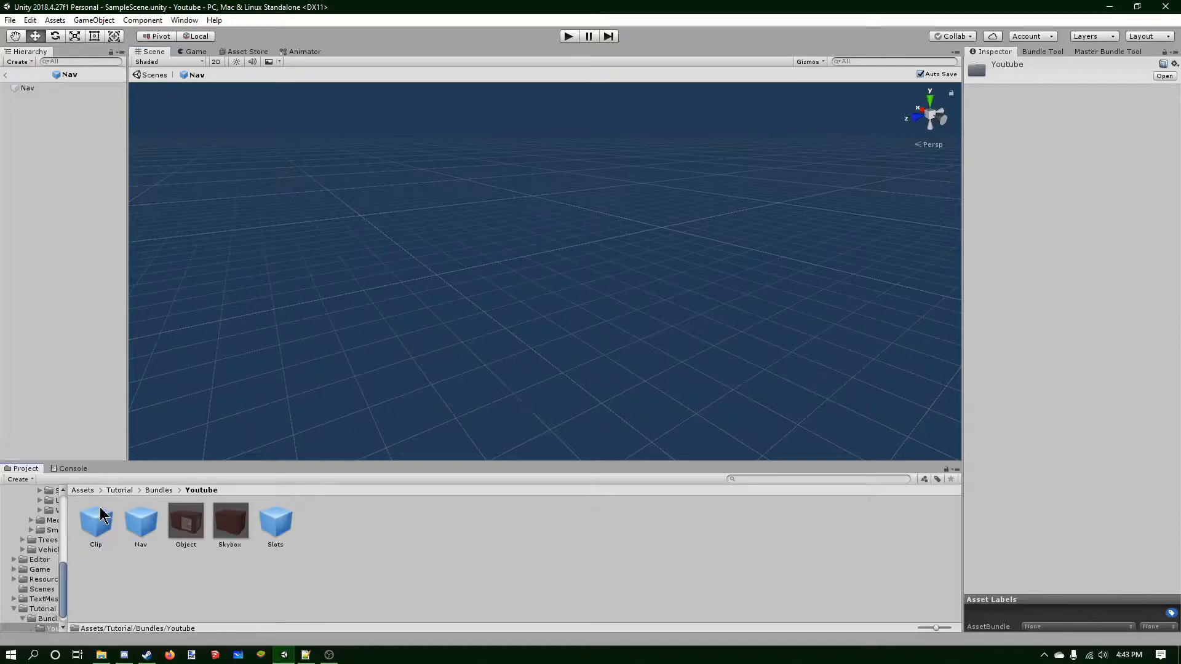
pyautogui.doubleClick(261, 520)
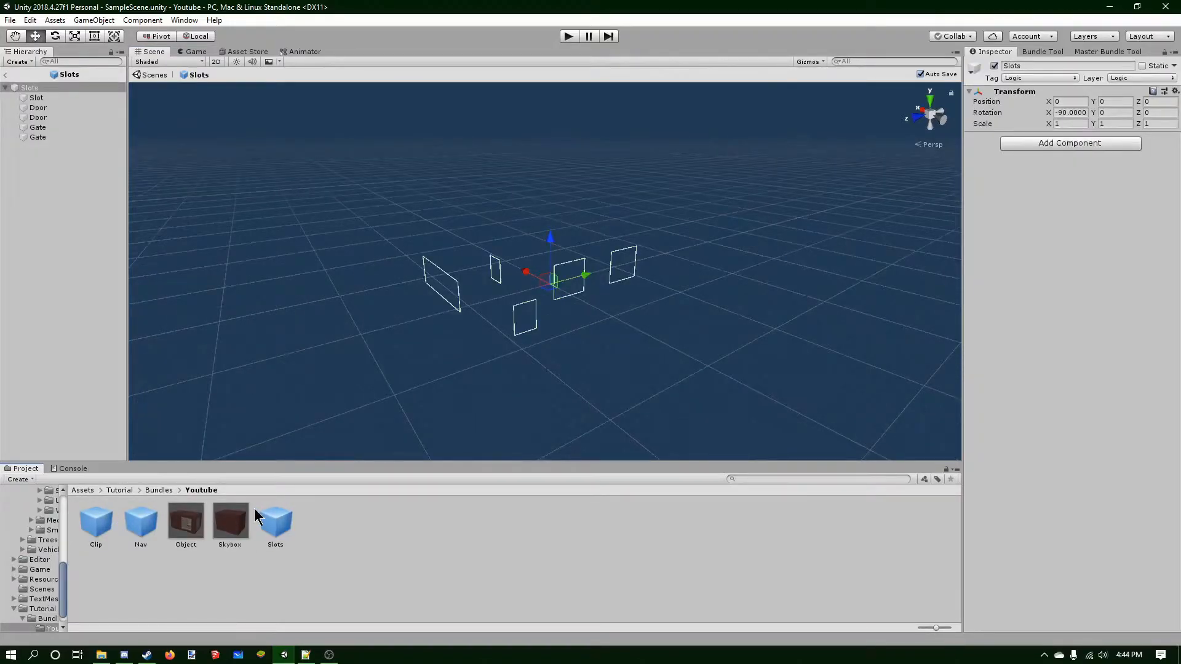
pyautogui.click(5, 74)
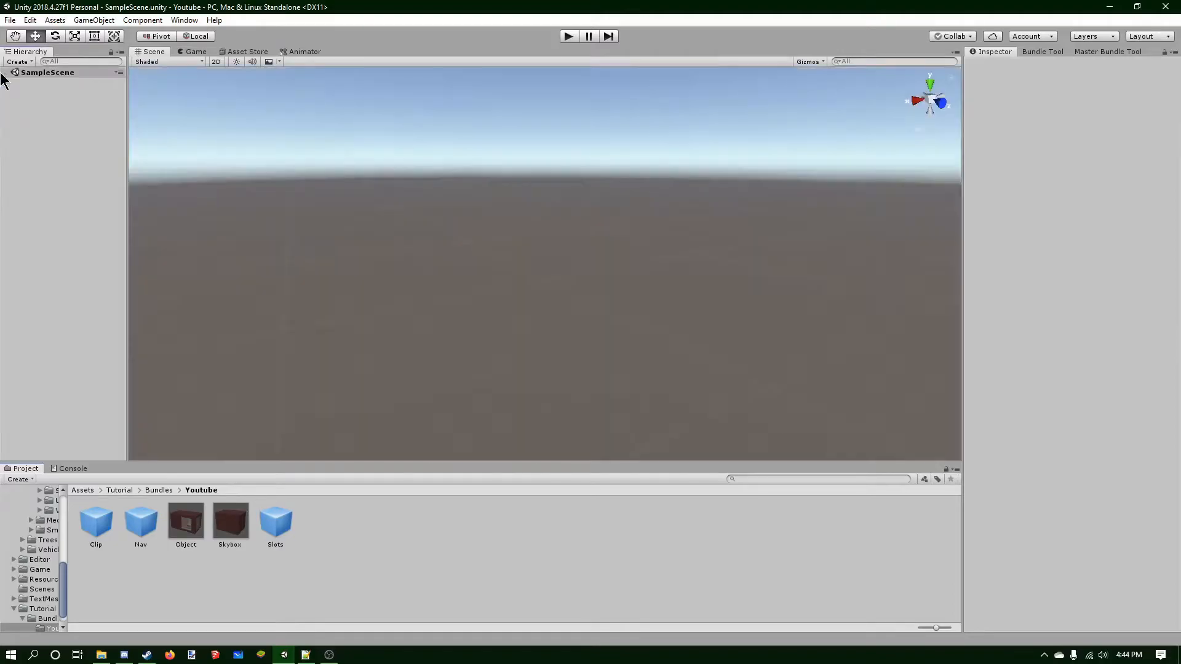
# Add the Object and Slots prefabs from the Youtube folder to the scene.
pyautogui.moveTo(187, 503); pyautogui.dragTo(78, 366)
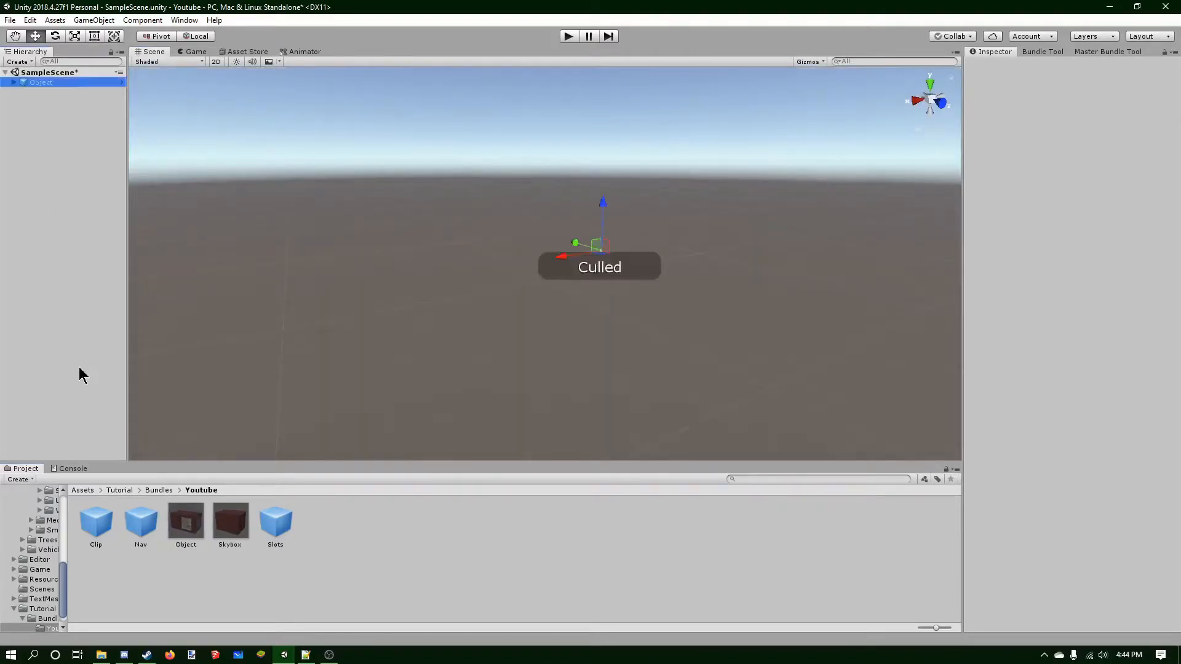
pyautogui.doubleClick(52, 83)
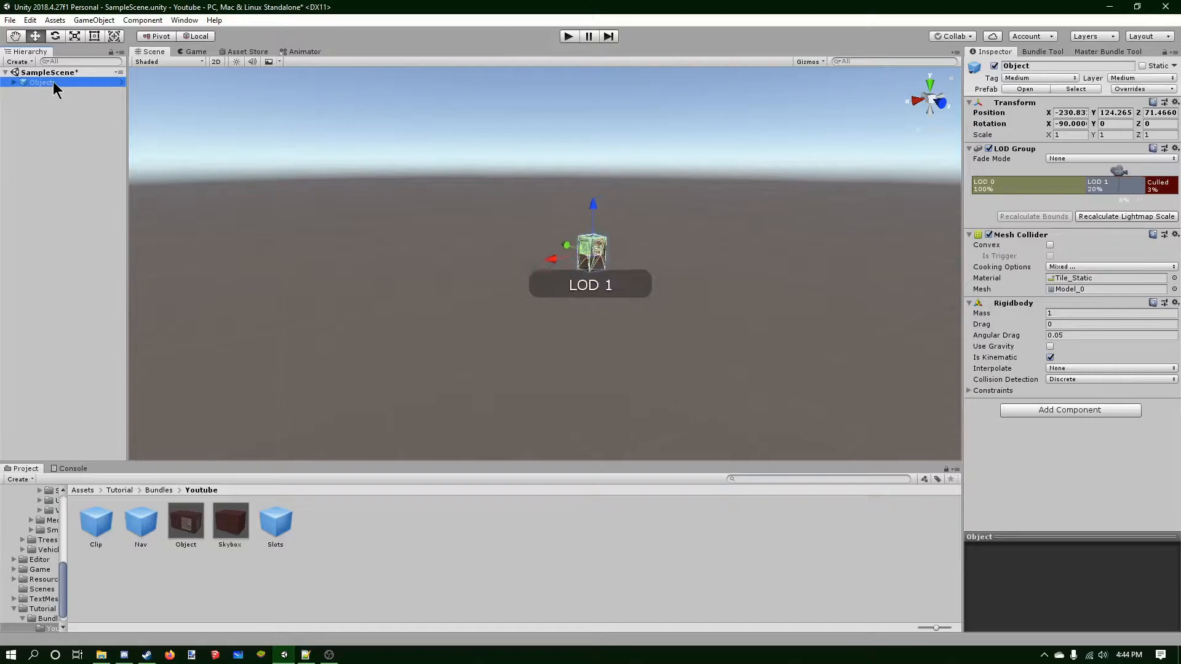
pyautogui.click(44, 105)
pyautogui.moveTo(121, 371); pyautogui.dragTo(83, 339)
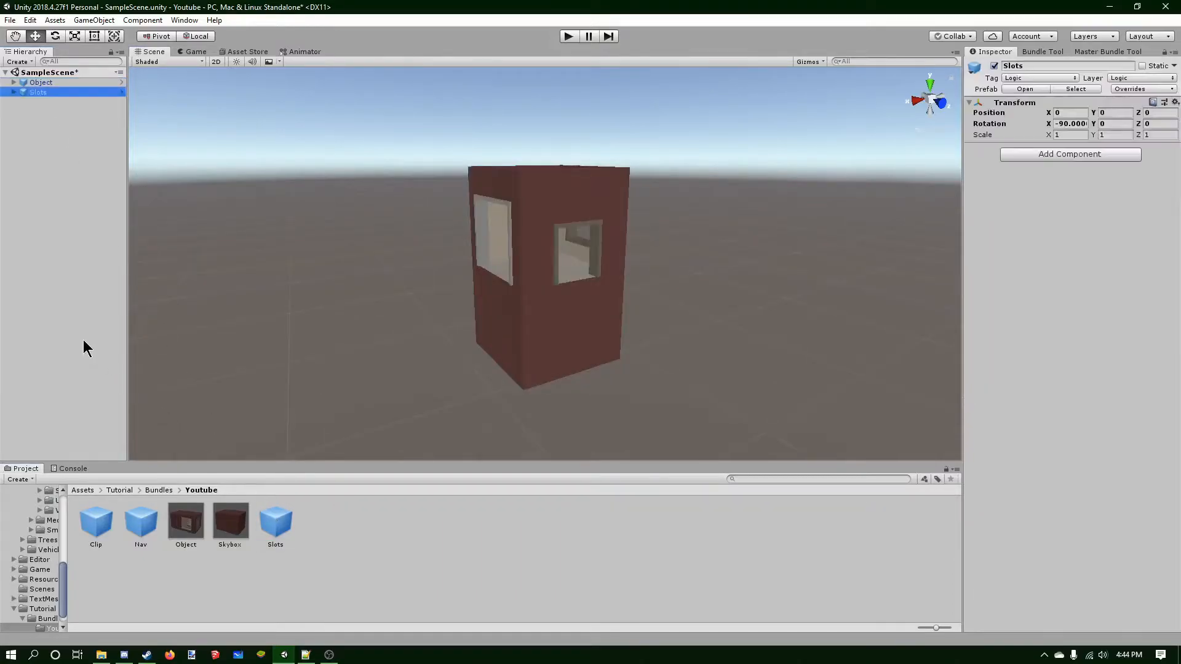
# Reset the positions of the Slots and Object instances in the scene.
pyautogui.rightClick(1012, 104)
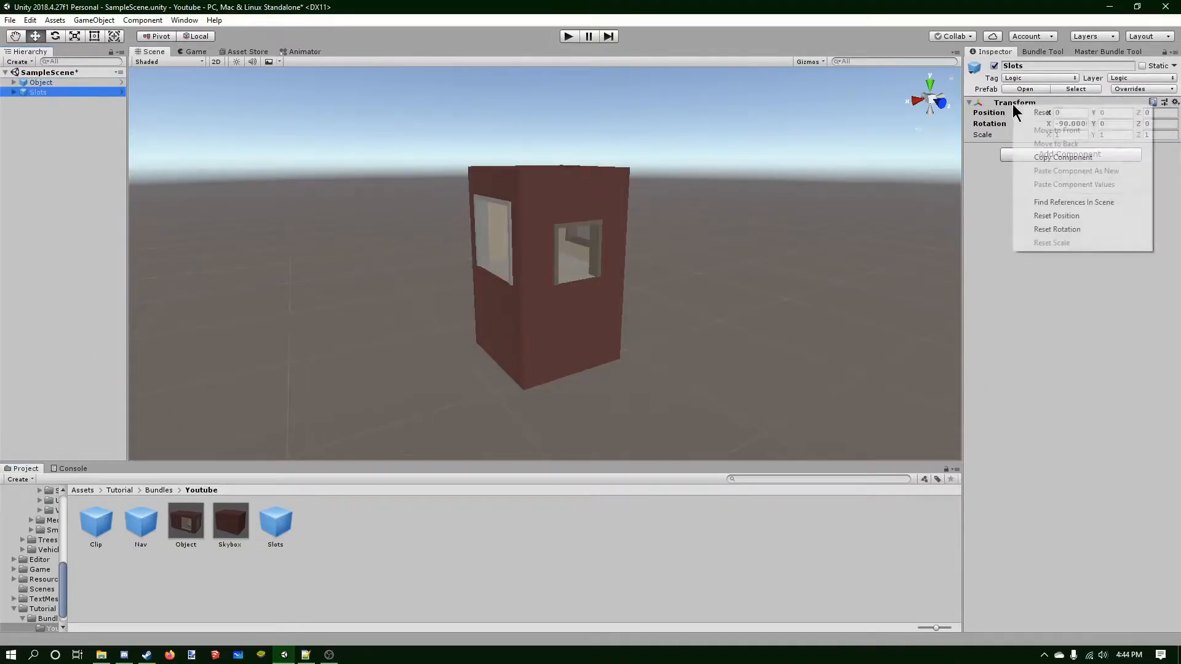
pyautogui.click(1070, 221)
pyautogui.click(91, 82)
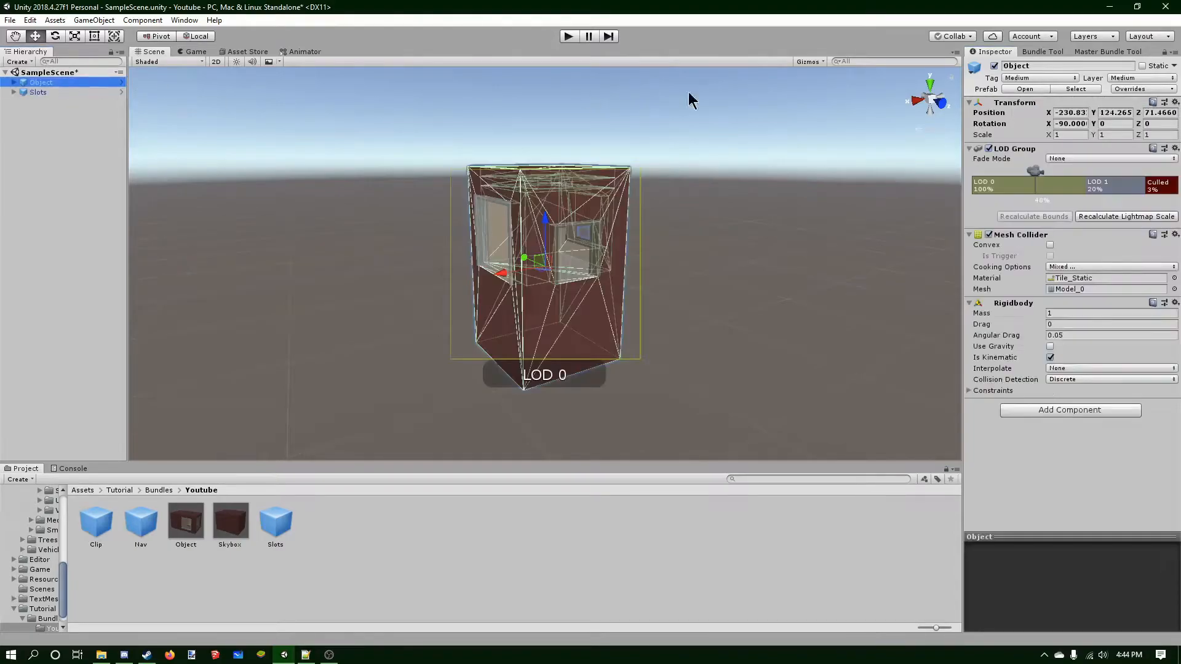
pyautogui.rightClick(999, 106)
pyautogui.click(1031, 209)
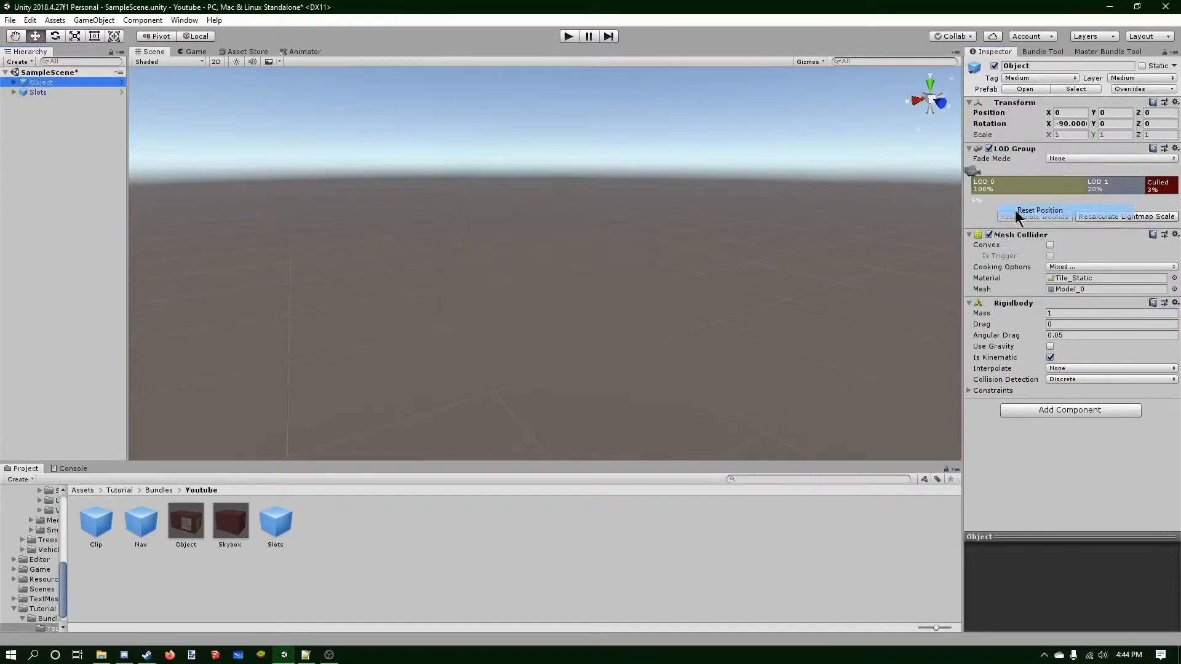
# Delete the duplicate Door and Gate children from the Slots instance.
pyautogui.click(64, 83)
pyautogui.click(58, 91)
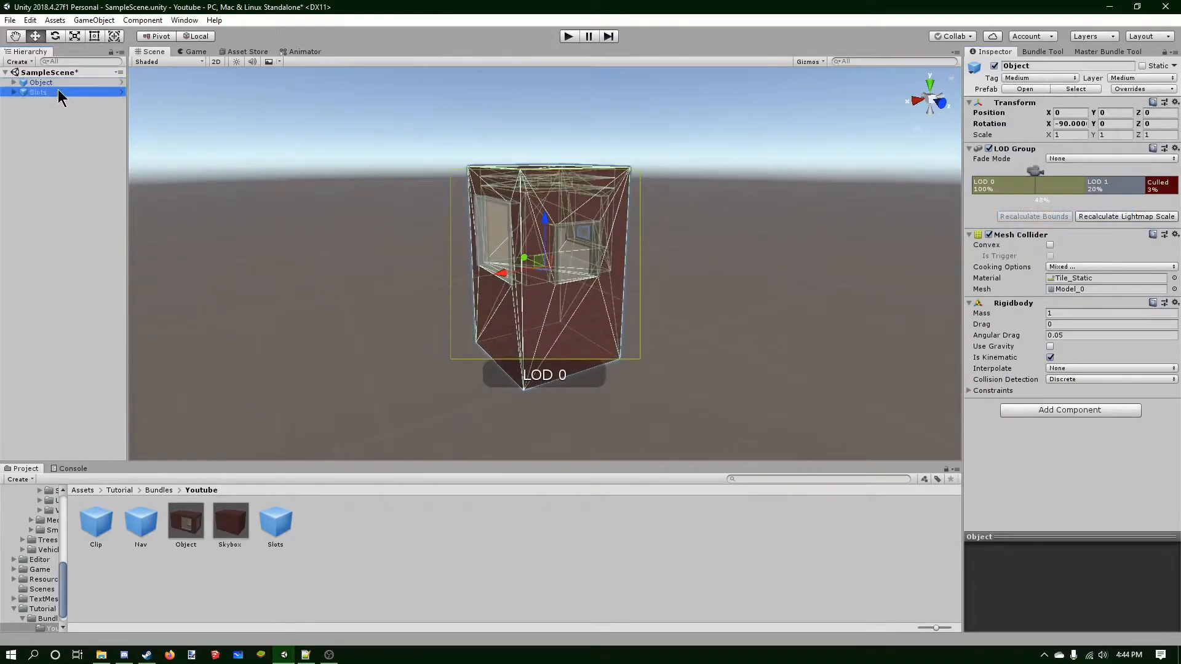
pyautogui.moveTo(482, 217); pyautogui.dragTo(558, 236, button='right')
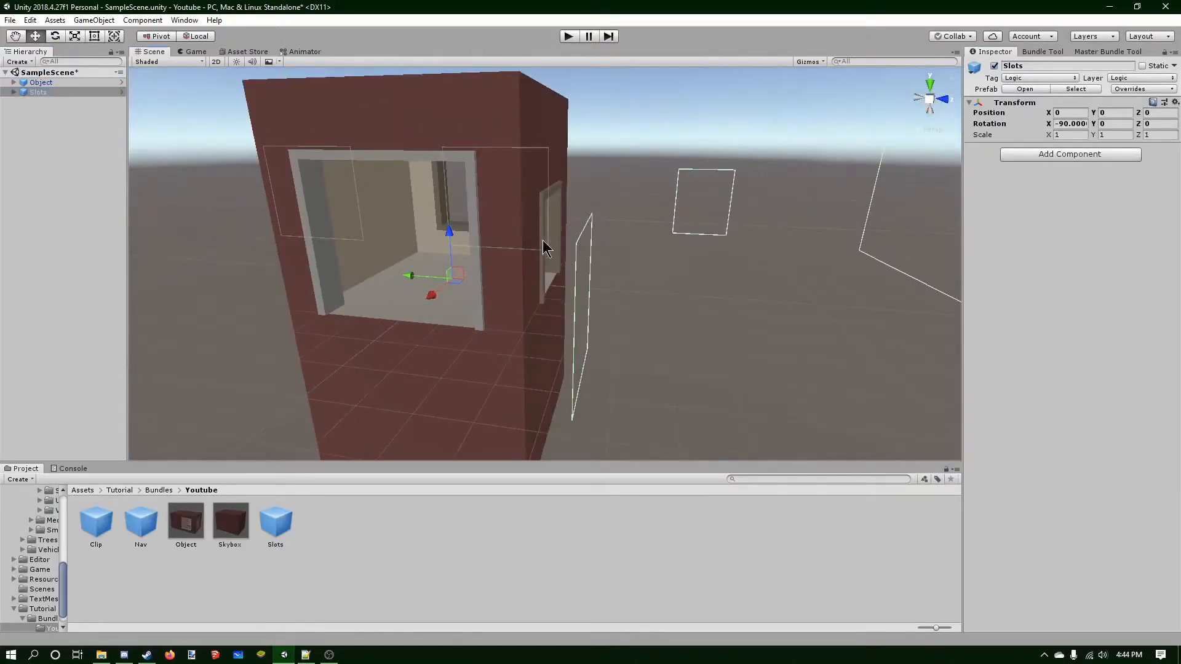
pyautogui.scroll(-7, 543, 306)
pyautogui.moveTo(674, 308); pyautogui.dragTo(683, 279, button='right')
pyautogui.moveTo(684, 279); pyautogui.dragTo(630, 286, button='middle')
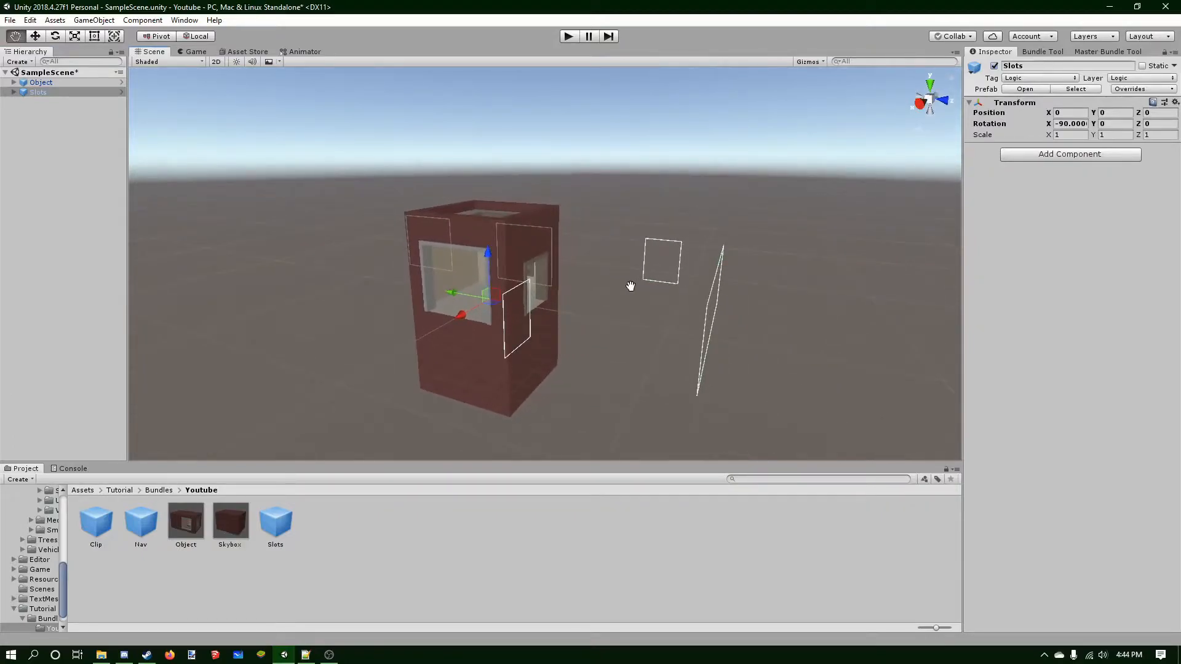
pyautogui.rightClick(30, 92)
pyautogui.click(78, 201)
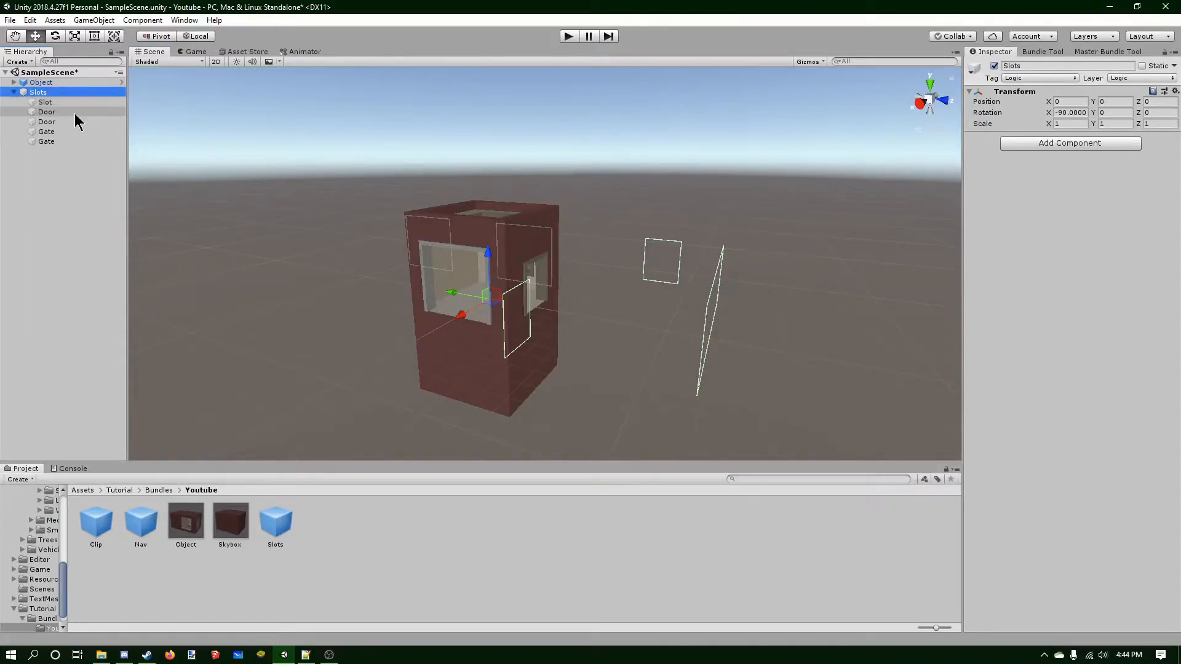
pyautogui.click(75, 112)
pyautogui.keyDown('ctrl'); pyautogui.click(57, 131); pyautogui.keyUp('ctrl')
pyautogui.press('Delete')
# Rotate and move the Slot child so it sits in the box's front window opening.
pyautogui.click(44, 103)
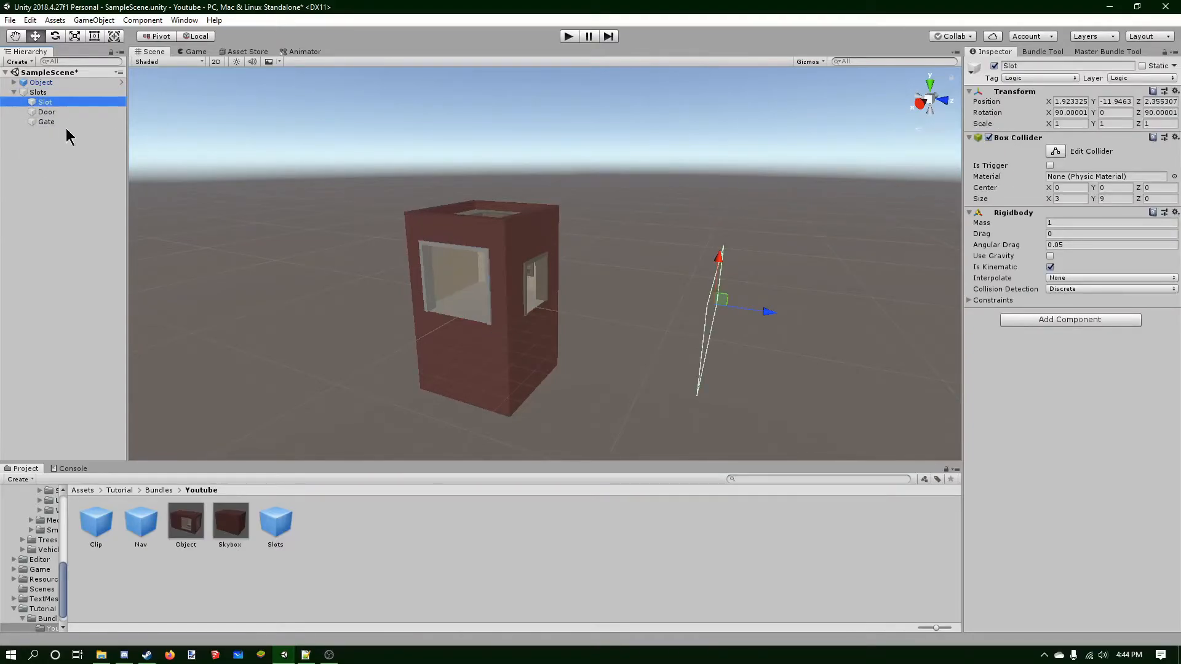
pyautogui.click(69, 111)
pyautogui.click(66, 120)
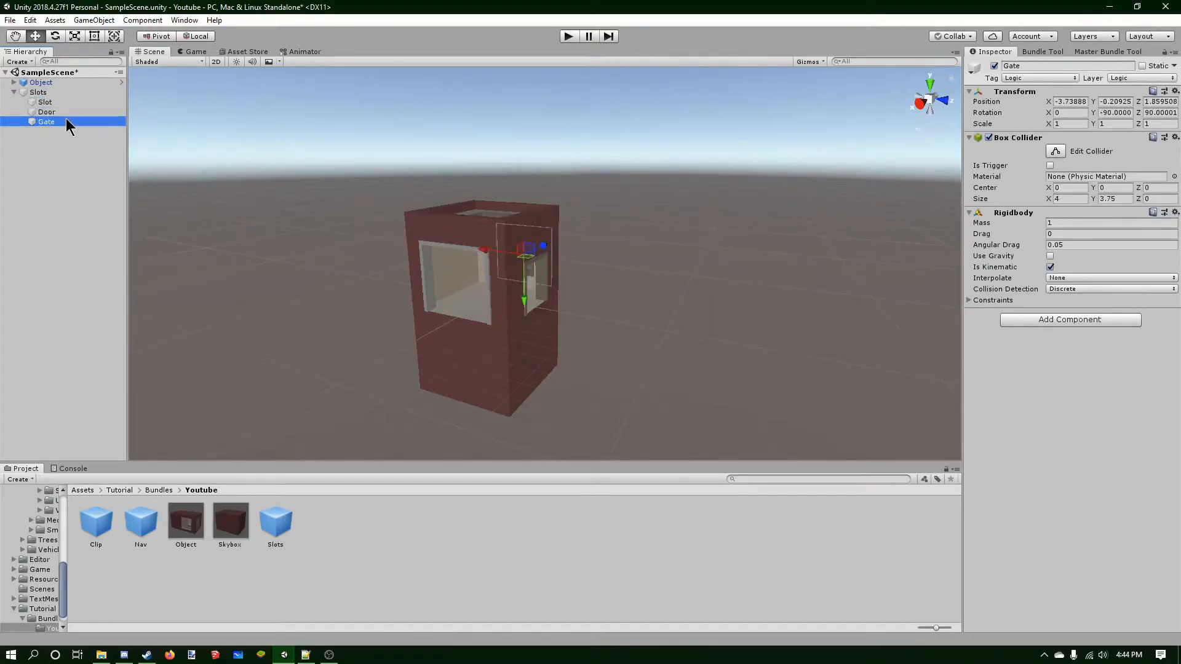
pyautogui.click(66, 113)
pyautogui.click(64, 103)
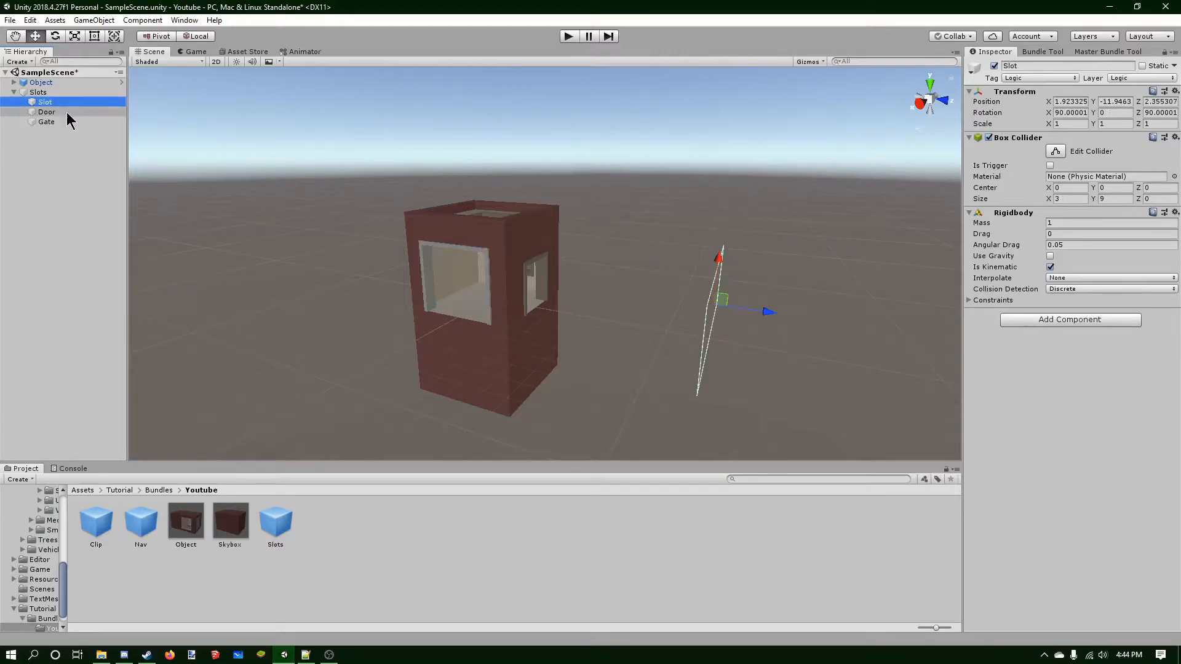
pyautogui.click(943, 109)
pyautogui.click(945, 109)
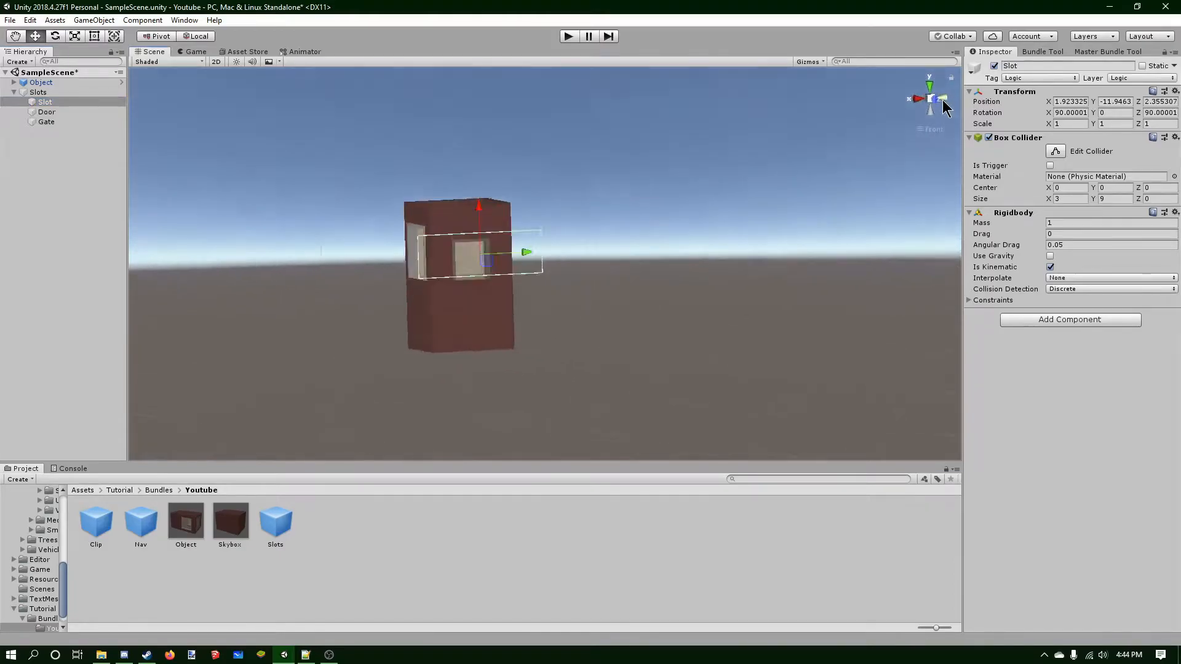
pyautogui.click(55, 37)
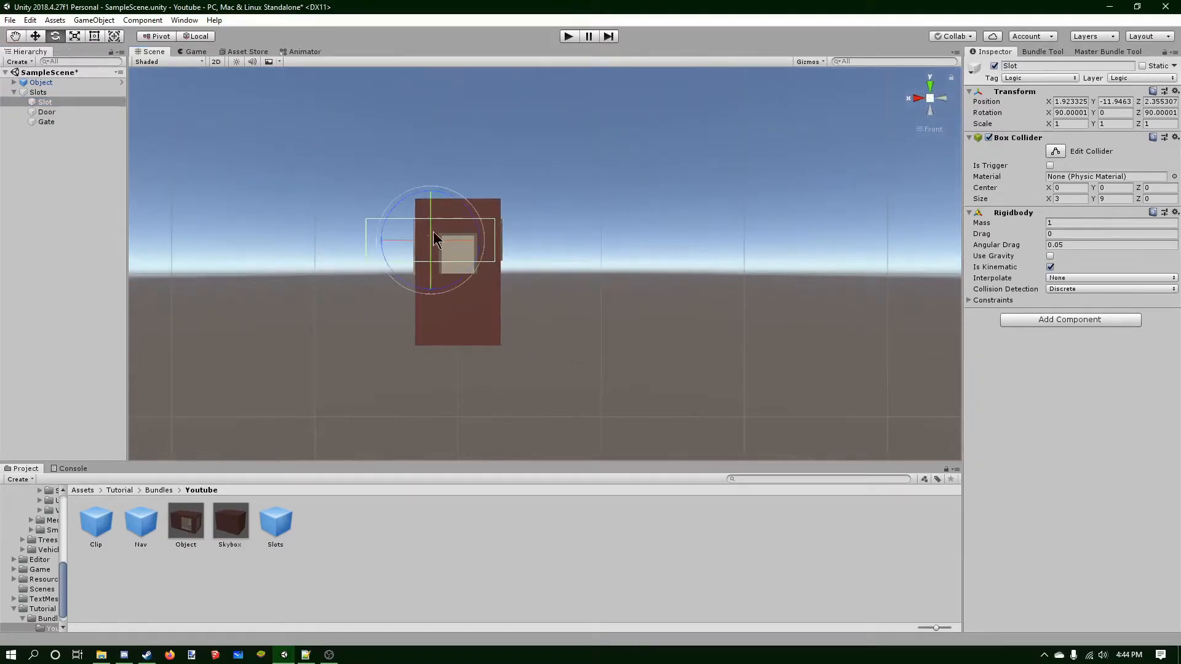
pyautogui.moveTo(417, 246); pyautogui.dragTo(563, 259)
pyautogui.click(941, 99)
pyautogui.click(35, 36)
pyautogui.moveTo(430, 241); pyautogui.dragTo(603, 249)
pyautogui.scroll(4, 603, 250)
# Resize the Slot's box collider so it fits the window opening.
pyautogui.click(1056, 152)
pyautogui.scroll(5, 480, 229)
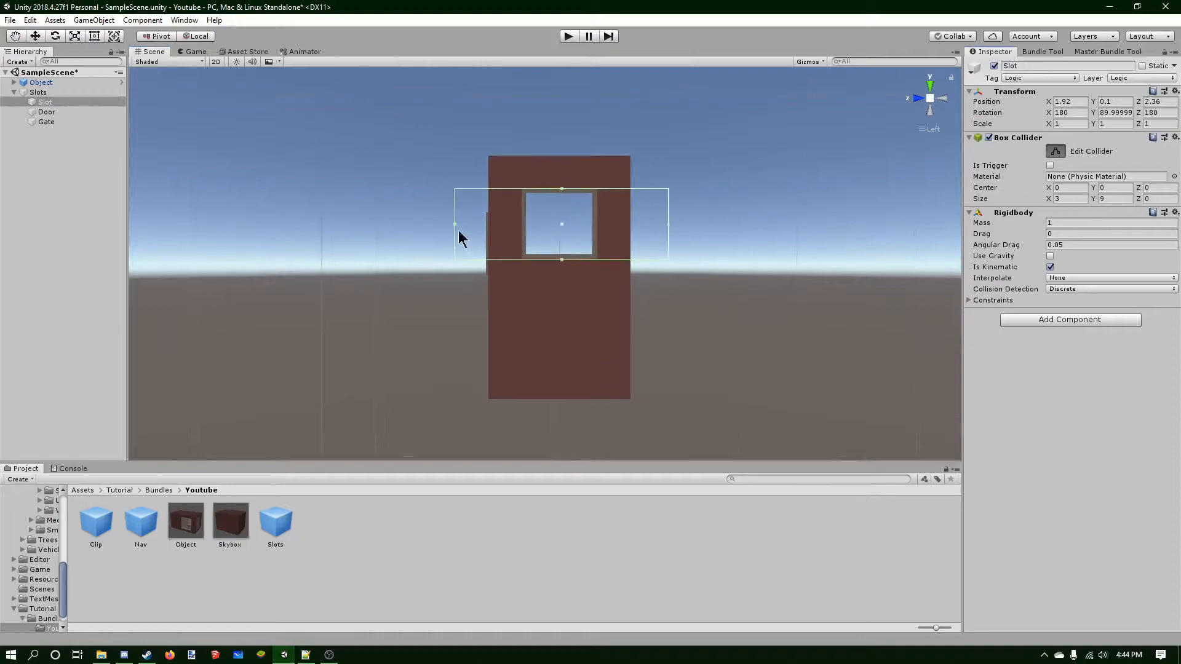
pyautogui.moveTo(455, 224); pyautogui.dragTo(526, 224)
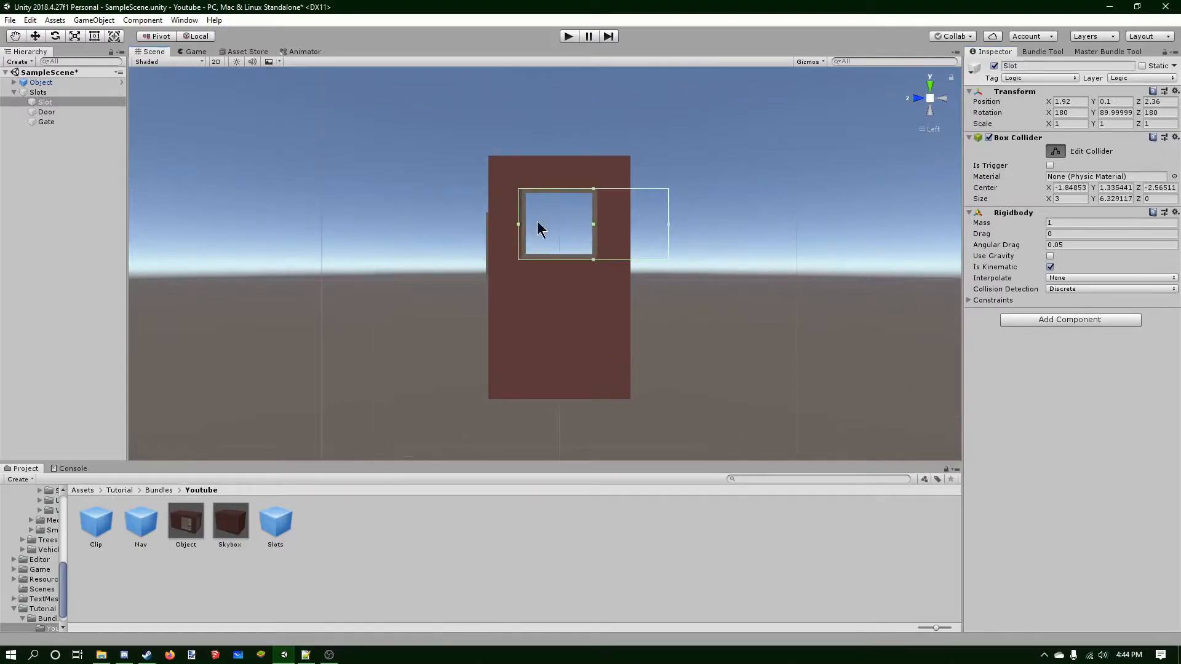
pyautogui.moveTo(668, 224); pyautogui.dragTo(422, 212)
pyautogui.click(1059, 152)
pyautogui.click(935, 111)
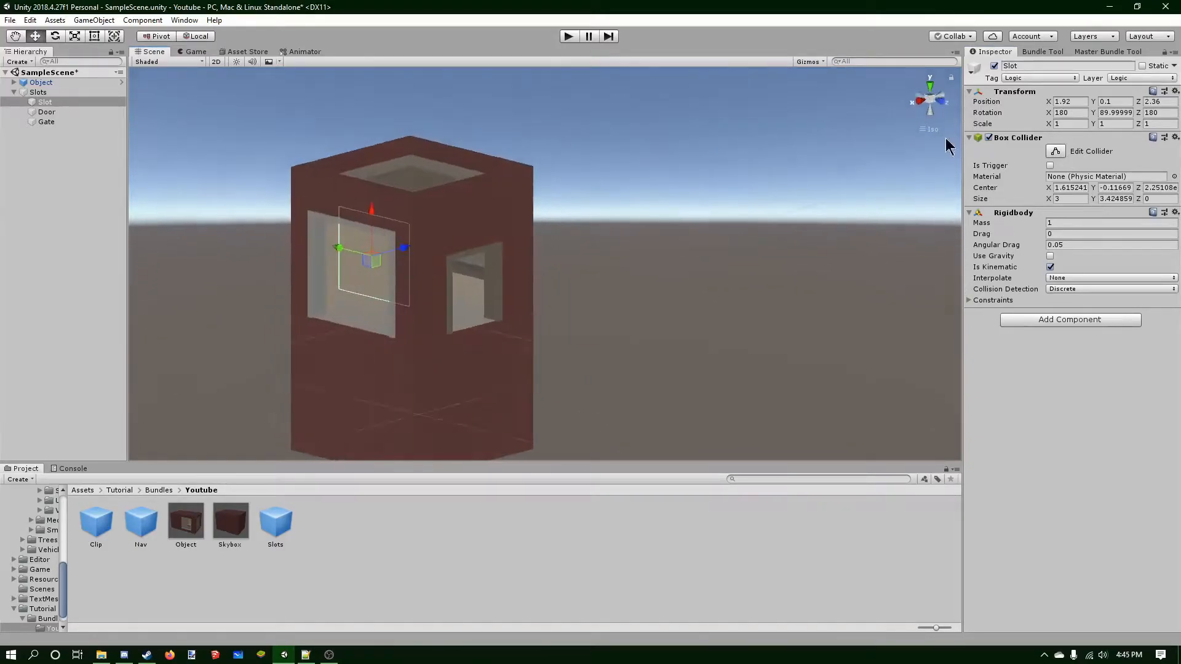
# Move the Slot sideways so it sits flush in its window opening, at about X -2.75.
pyautogui.moveTo(382, 220); pyautogui.dragTo(494, 213)
pyautogui.scroll(3, 425, 177)
pyautogui.scroll(1, 415, 175)
pyautogui.moveTo(415, 174); pyautogui.dragTo(446, 216, button='middle')
pyautogui.scroll(3, 561, 336)
pyautogui.scroll(6, 558, 334)
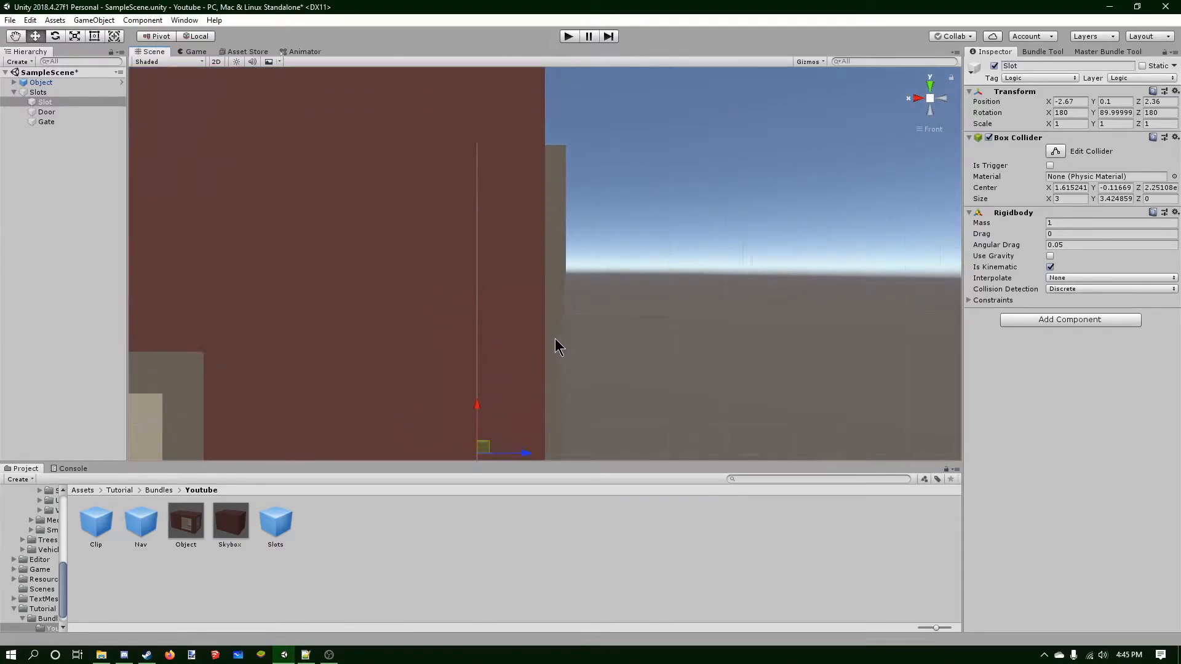
pyautogui.moveTo(530, 435); pyautogui.dragTo(554, 309, button='middle')
pyautogui.scroll(7, 539, 325)
pyautogui.moveTo(512, 362); pyautogui.dragTo(534, 366)
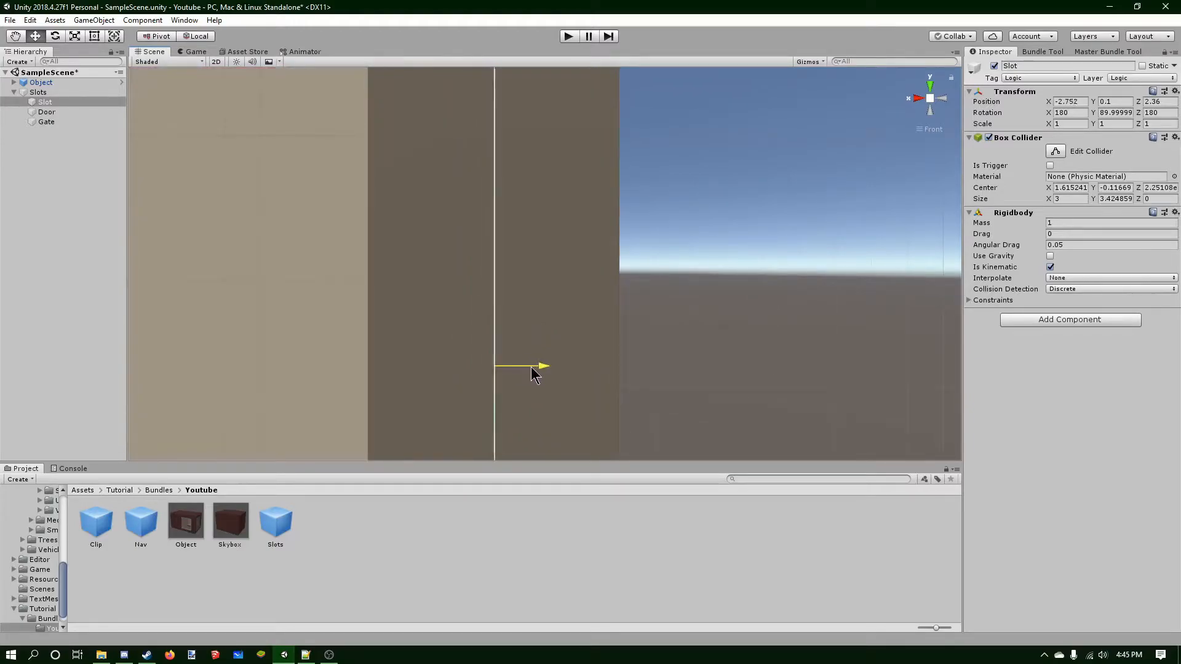
pyautogui.scroll(-8, 555, 319)
pyautogui.scroll(-7, 553, 326)
pyautogui.scroll(1, 545, 320)
pyautogui.moveTo(492, 331); pyautogui.dragTo(633, 299, button='middle')
# Rotate the Door child to about X 90 and Y -180.
pyautogui.click(51, 112)
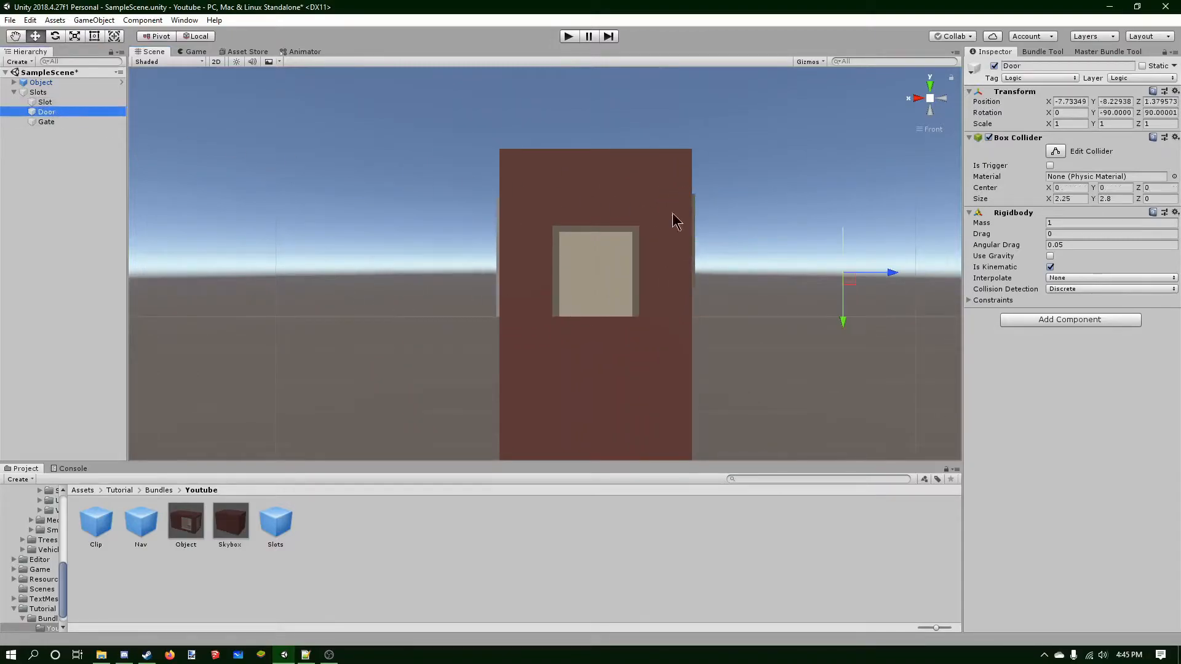
pyautogui.click(54, 36)
pyautogui.keyDown('ctrl'); pyautogui.moveTo(832, 276); pyautogui.dragTo(664, 270); pyautogui.keyUp('ctrl')
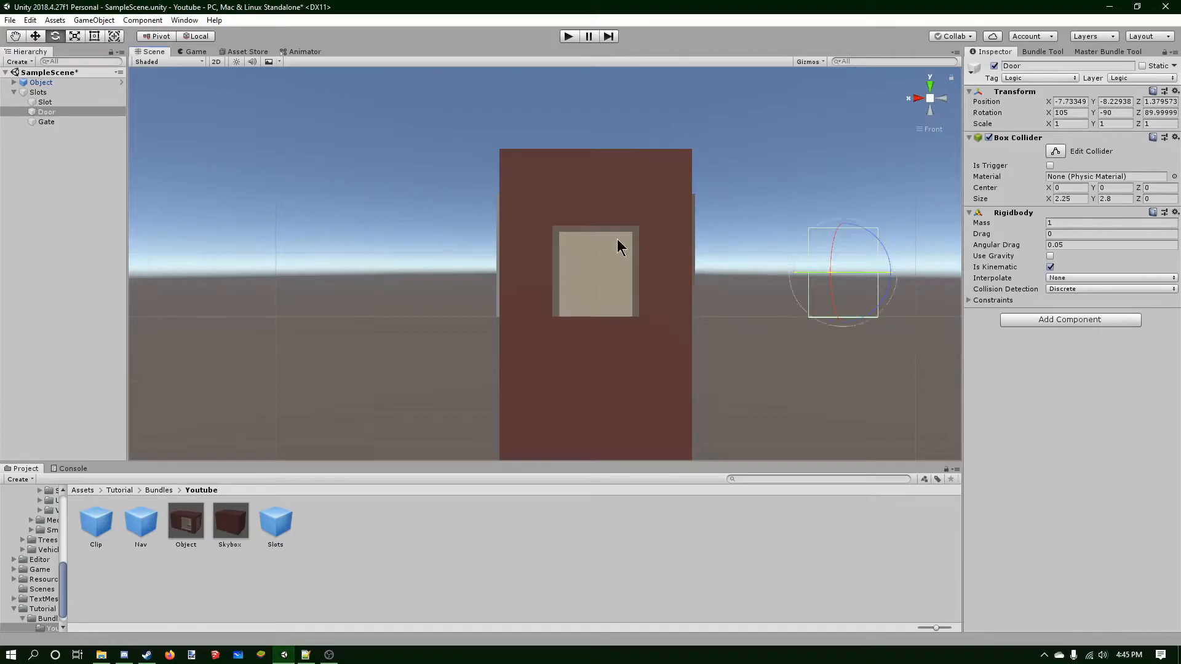
pyautogui.click(35, 36)
pyautogui.keyDown('alt'); pyautogui.moveTo(390, 146); pyautogui.dragTo(701, 310); pyautogui.keyUp('alt')
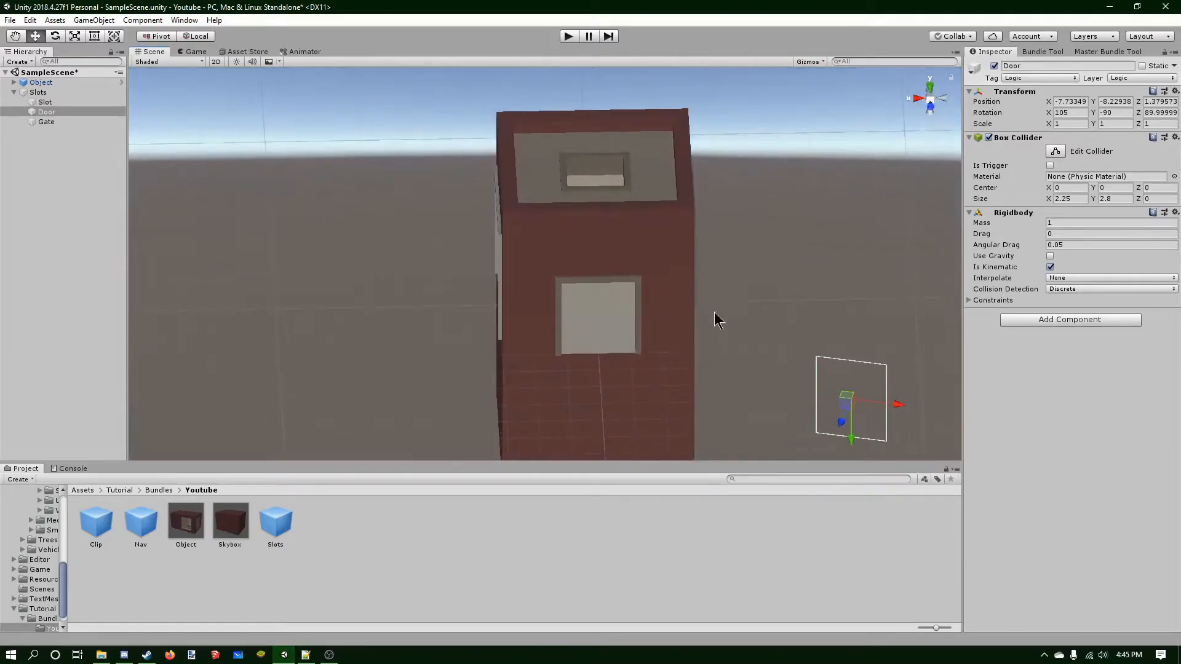
pyautogui.click(59, 36)
pyautogui.moveTo(825, 421); pyautogui.dragTo(840, 427)
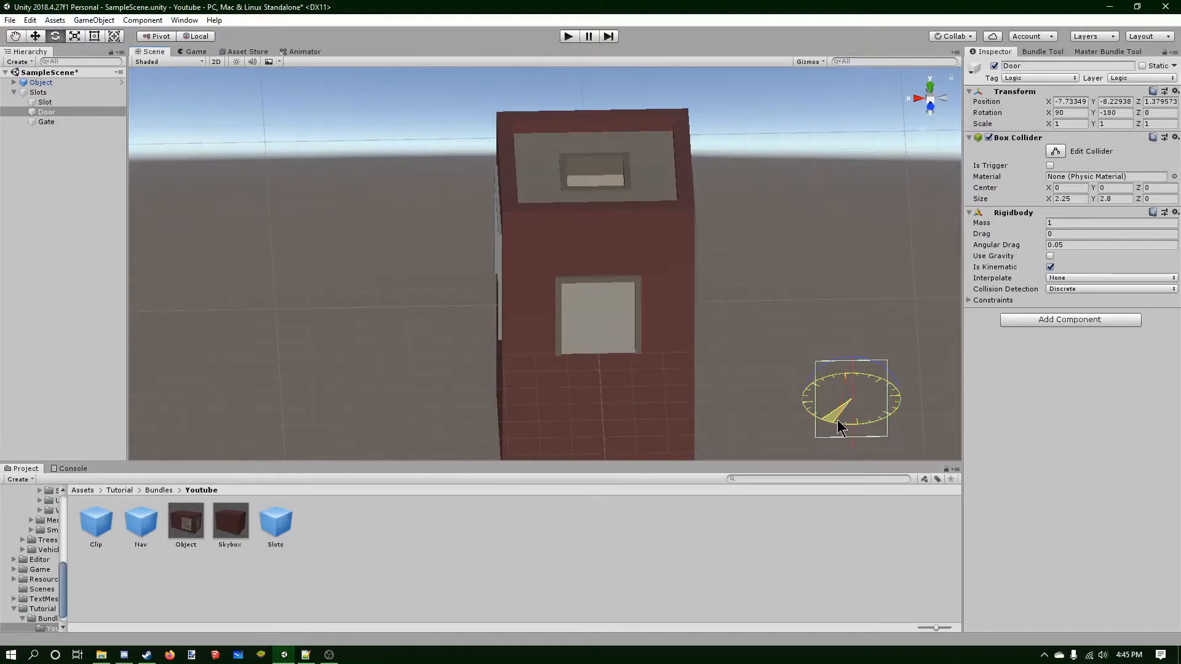
# Move the Door into the front window opening, at about X 0.01 and Y -2.86.
pyautogui.click(34, 36)
pyautogui.keyDown('alt'); pyautogui.moveTo(773, 115); pyautogui.dragTo(917, 118); pyautogui.keyUp('alt')
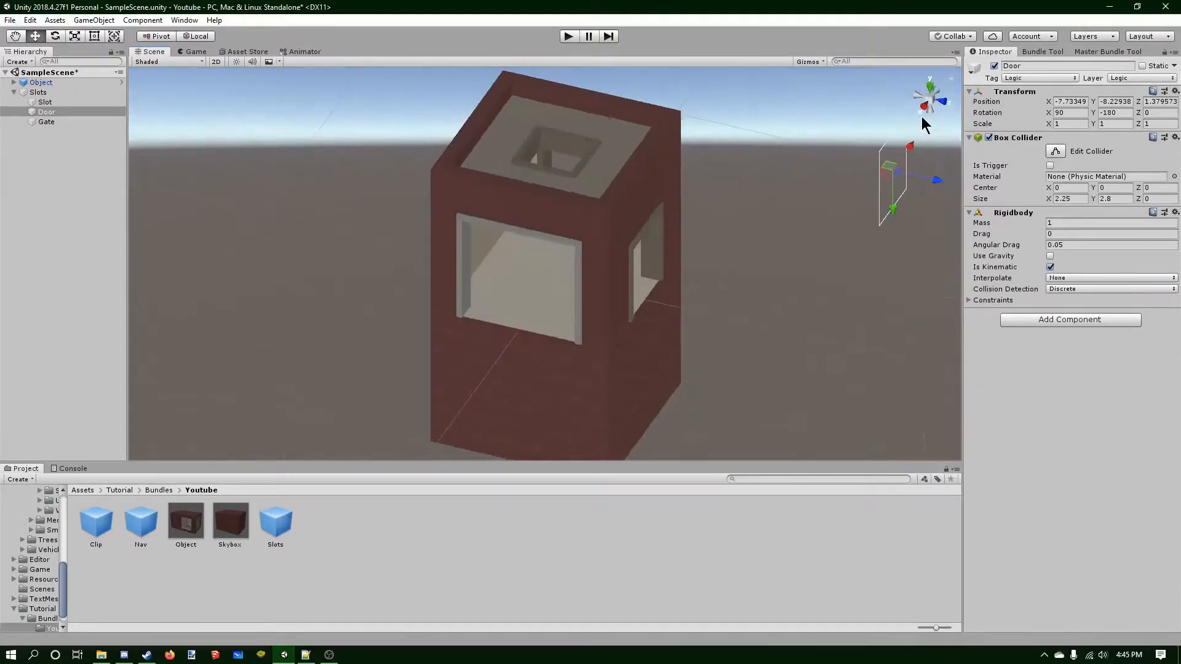
pyautogui.click(938, 109)
pyautogui.moveTo(855, 273); pyautogui.dragTo(630, 284)
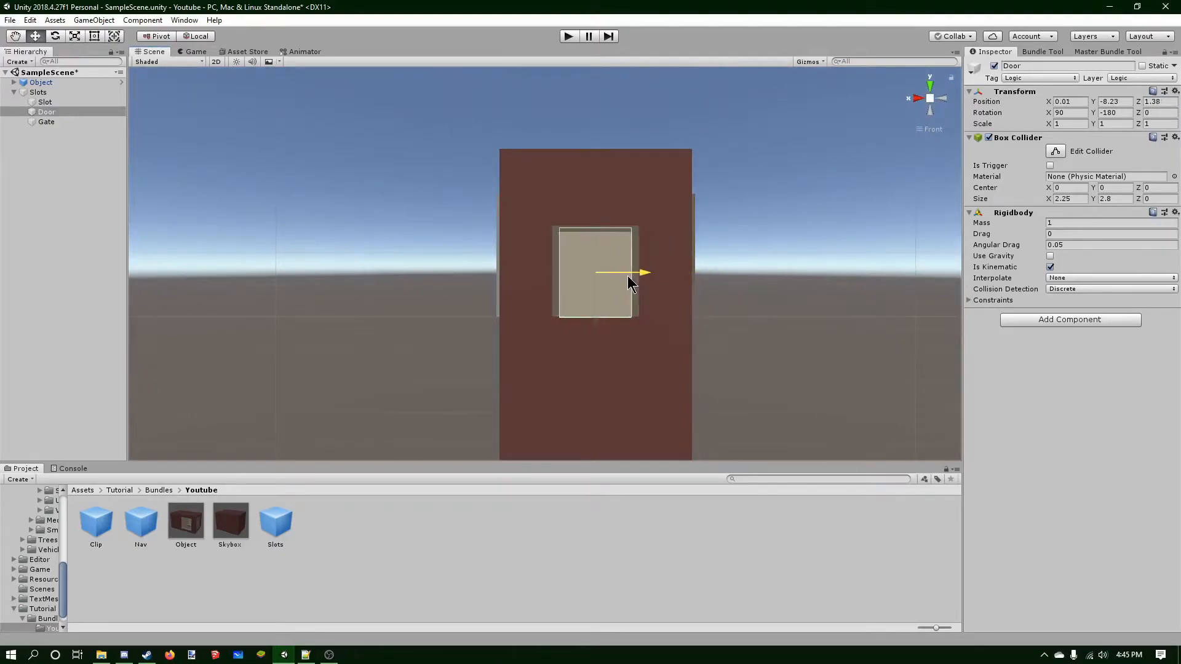
pyautogui.click(938, 100)
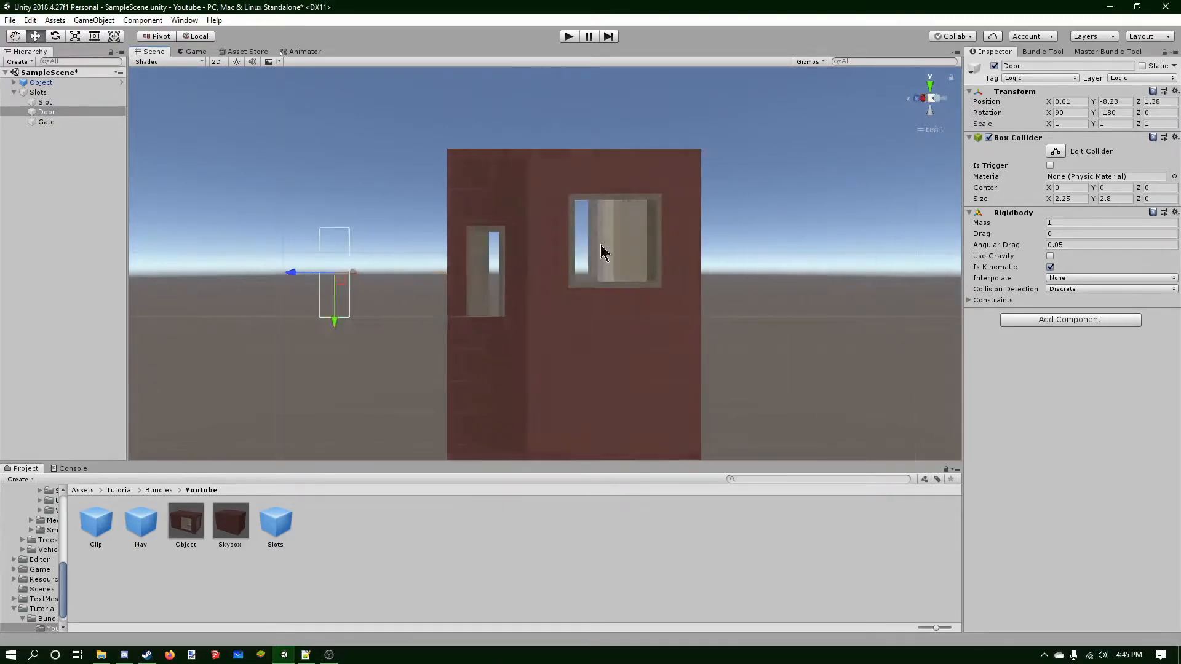
pyautogui.moveTo(277, 274); pyautogui.dragTo(421, 268)
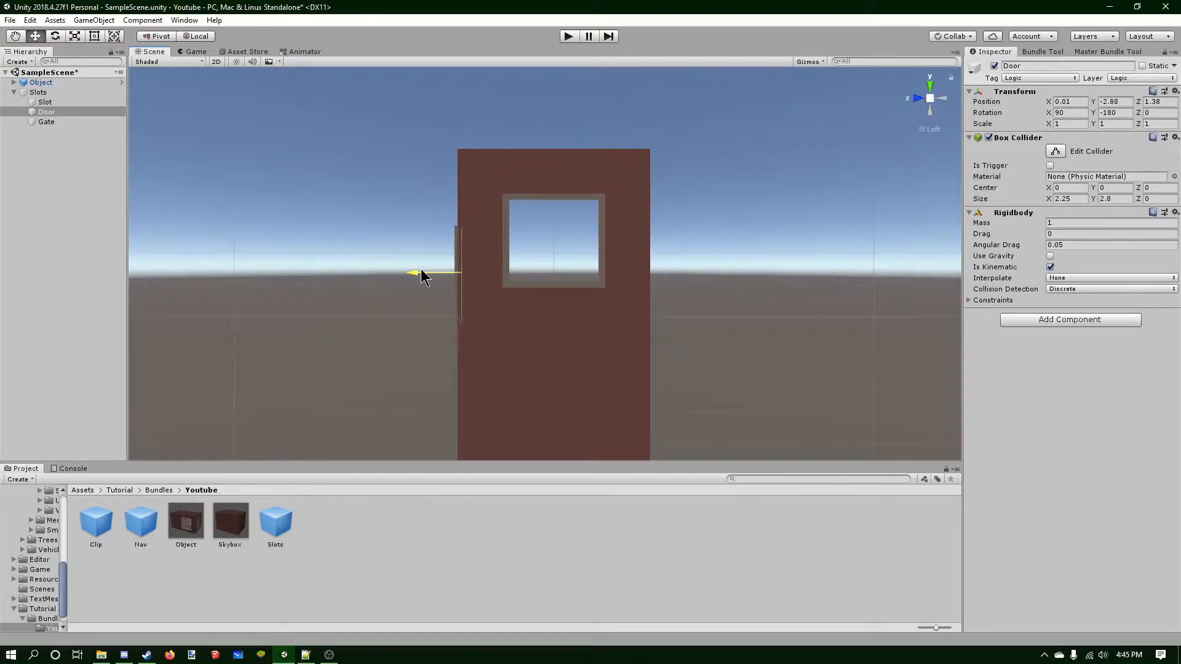
pyautogui.scroll(9, 417, 265)
pyautogui.moveTo(415, 256); pyautogui.dragTo(472, 251, button='middle')
pyautogui.scroll(20, 588, 256)
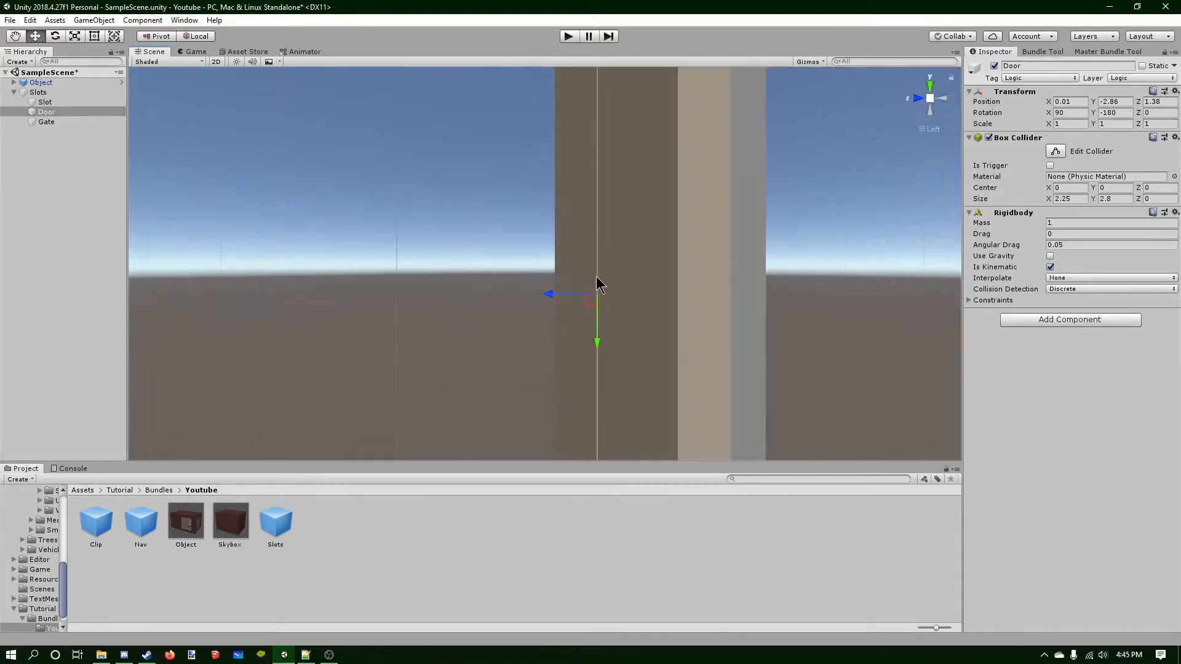
pyautogui.moveTo(562, 294); pyautogui.dragTo(680, 269)
pyautogui.scroll(-3, 424, 224)
# Move the Gate child vertically to about Y 0.01.
pyautogui.click(43, 122)
pyautogui.click(914, 99)
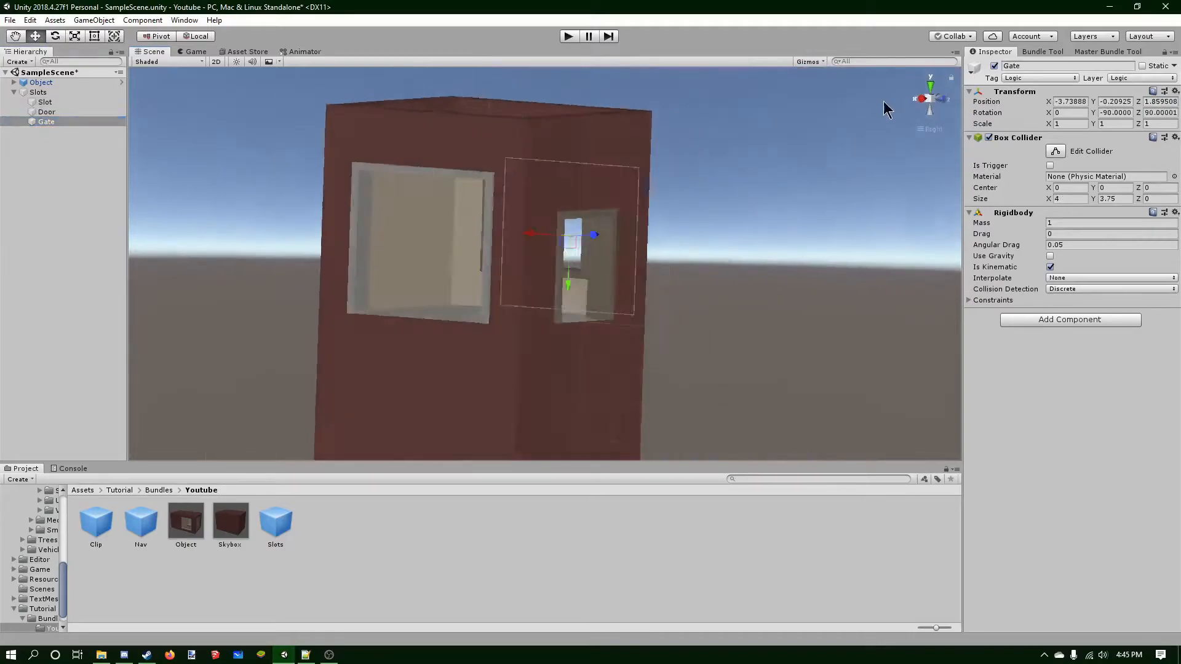
pyautogui.moveTo(380, 252); pyautogui.dragTo(372, 253)
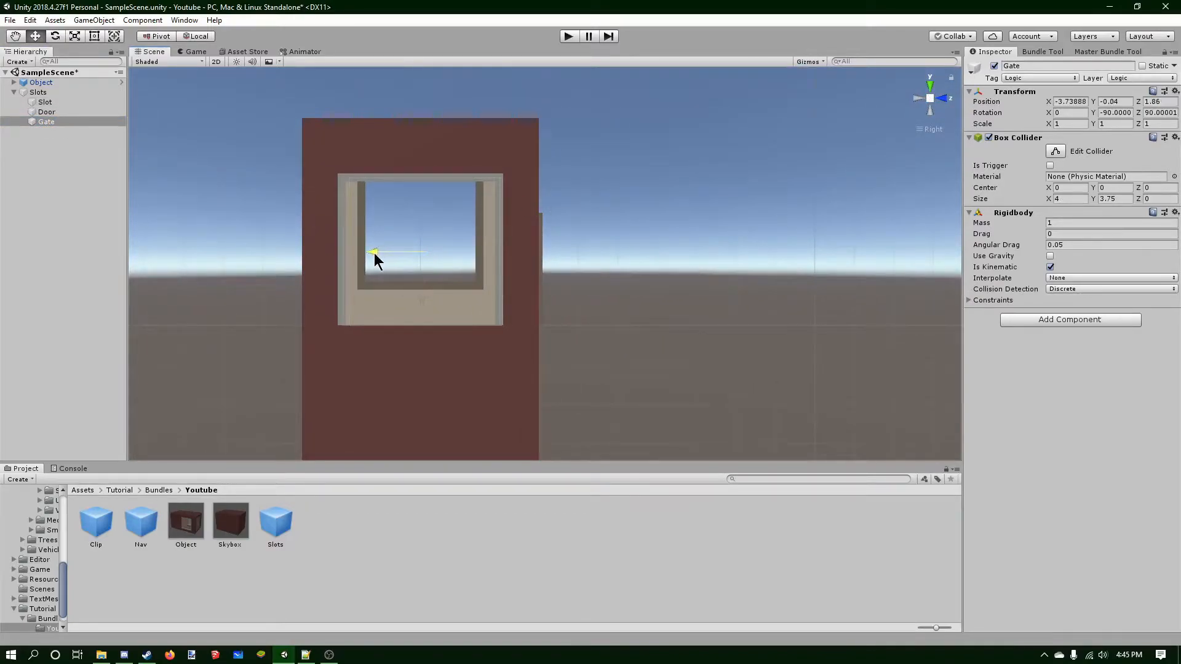
pyautogui.click(945, 99)
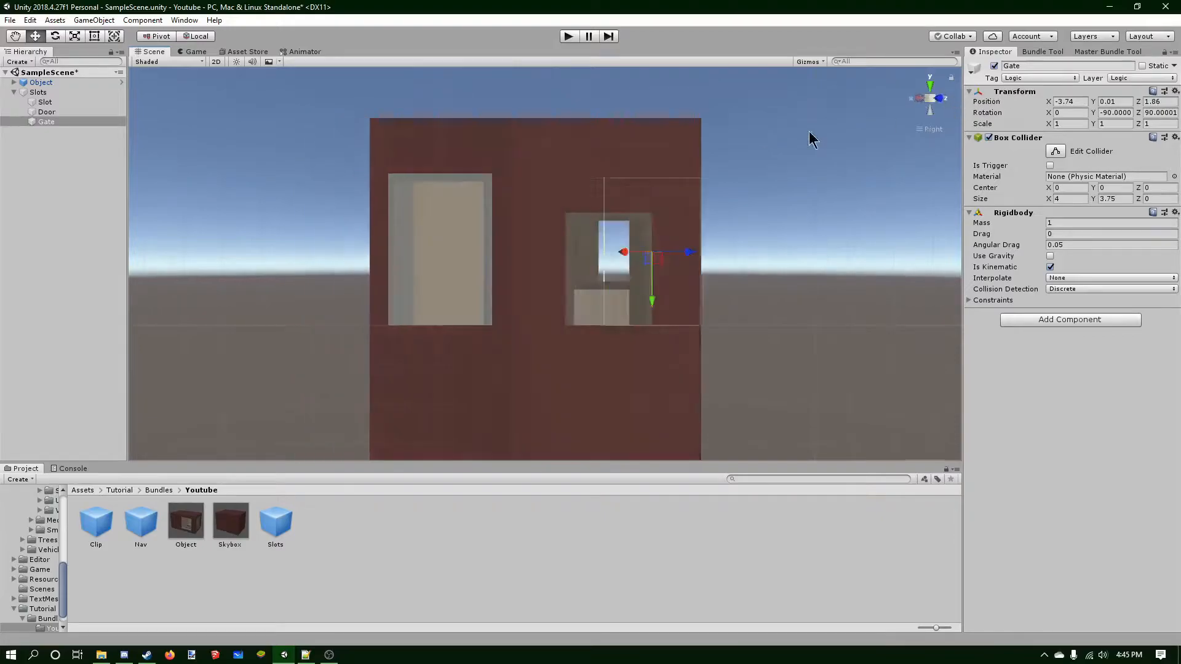
pyautogui.moveTo(802, 250); pyautogui.dragTo(621, 237)
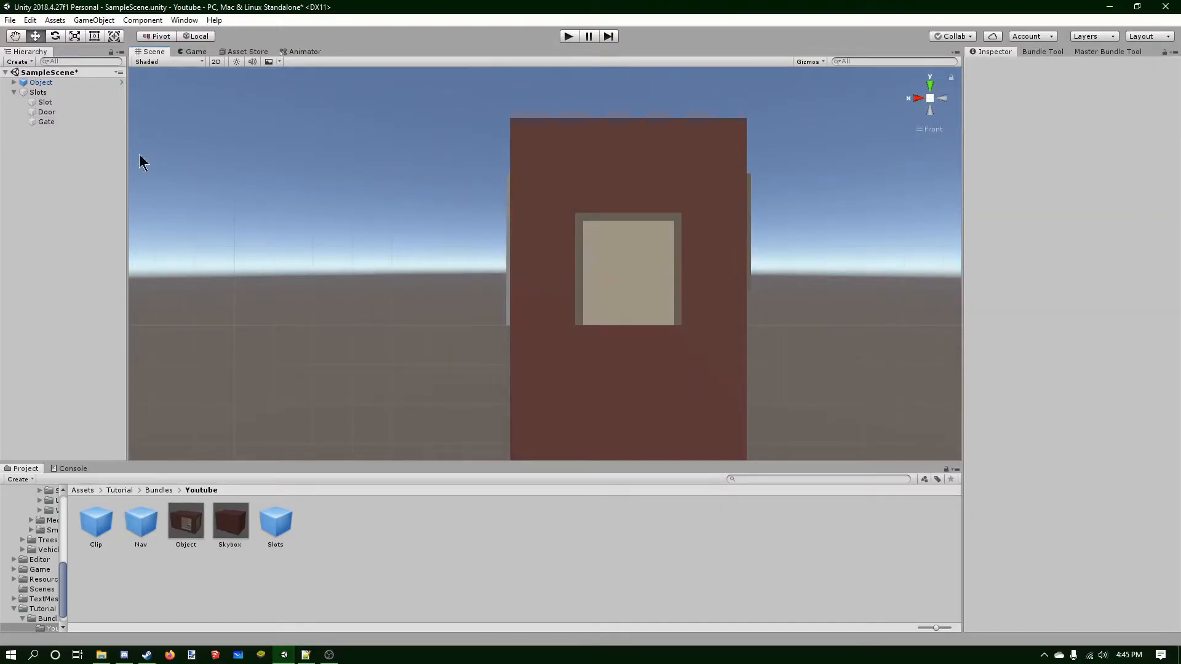
# Slide the Gate sideways into the side window opening, at about X 2.77.
pyautogui.click(80, 122)
pyautogui.moveTo(823, 252); pyautogui.dragTo(567, 245)
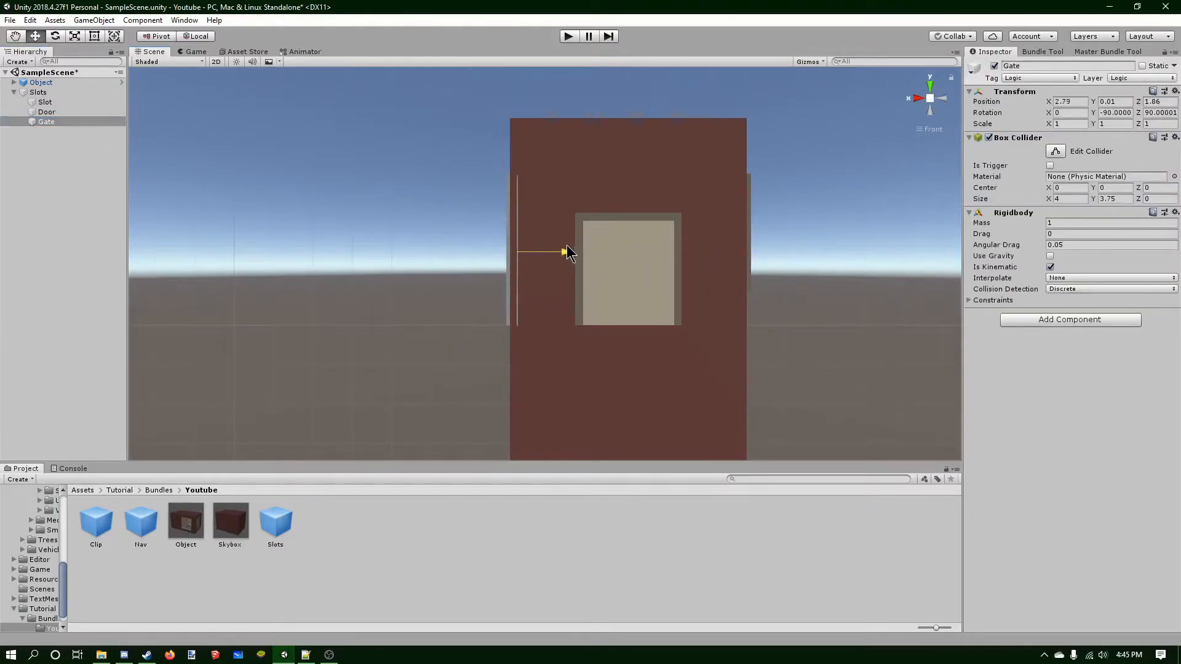
pyautogui.scroll(5, 560, 249)
pyautogui.scroll(5, 493, 225)
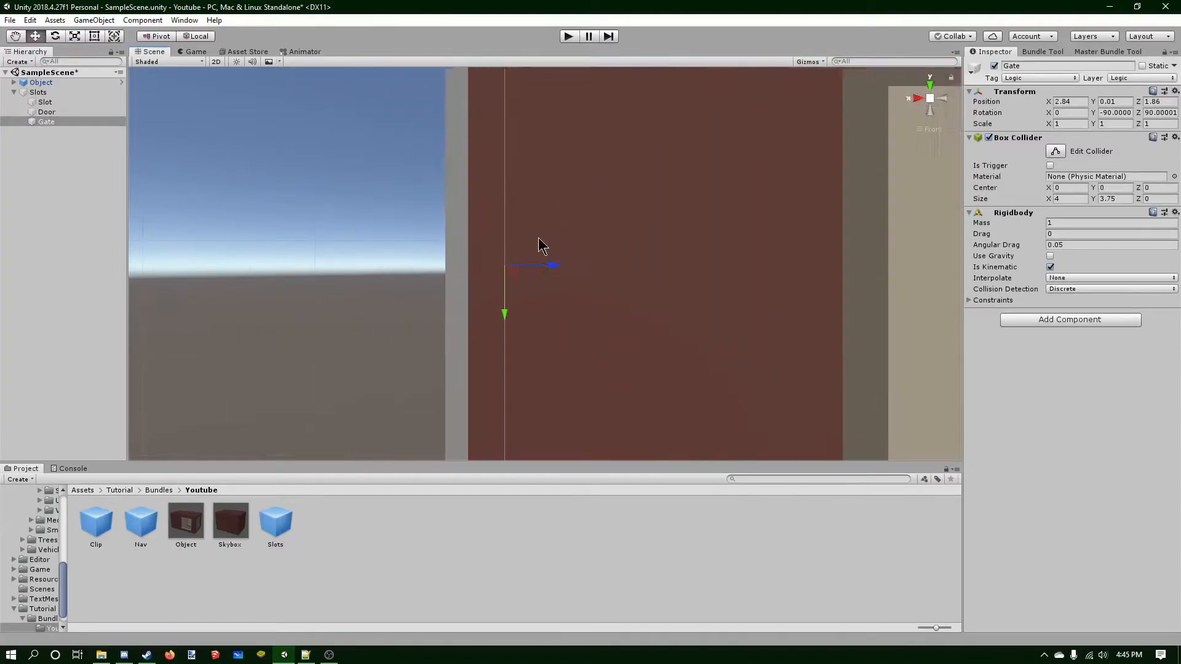
pyautogui.scroll(5, 512, 246)
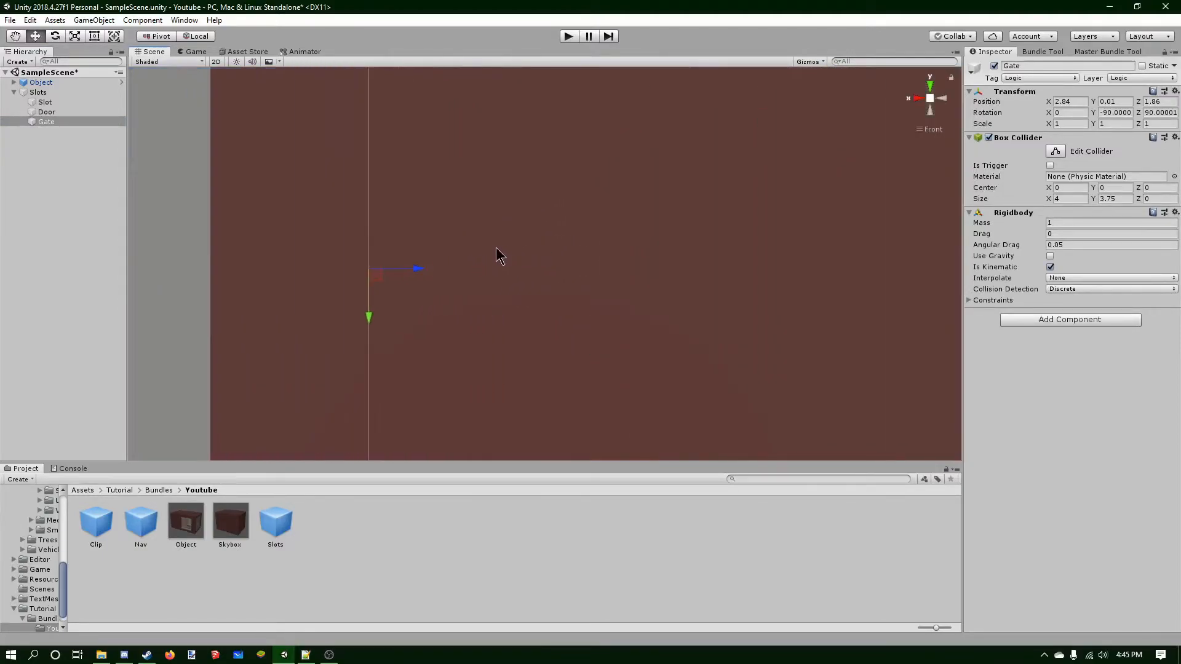
pyautogui.scroll(5, 575, 265)
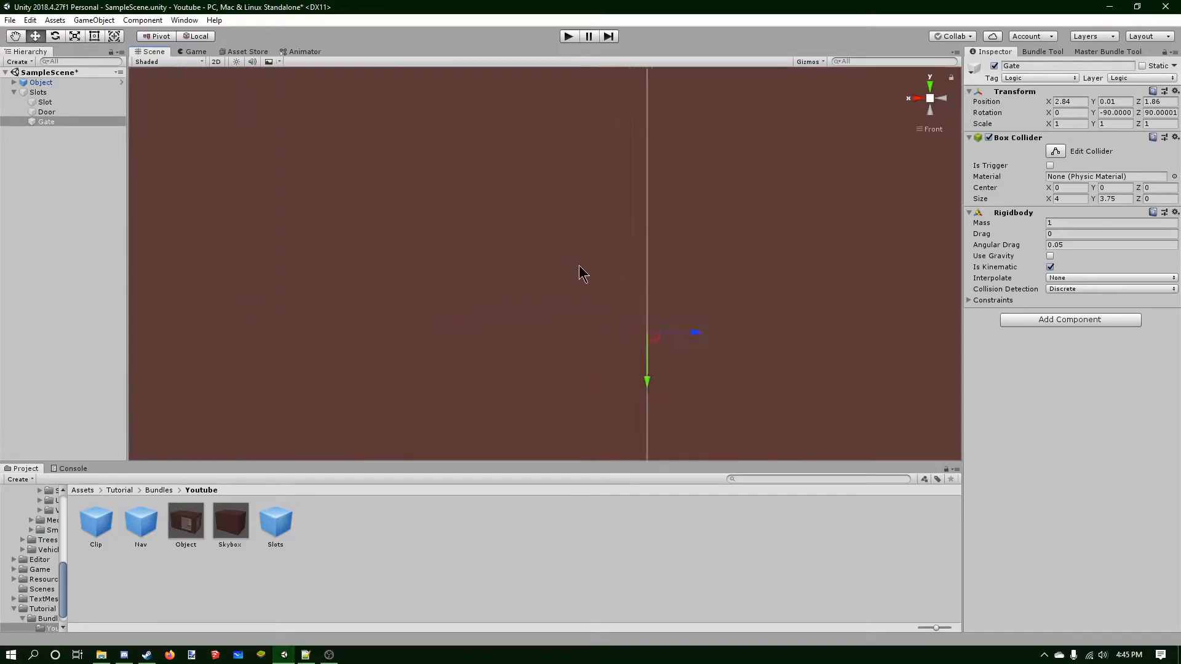
pyautogui.scroll(-3, 603, 275)
pyautogui.scroll(-5, 603, 276)
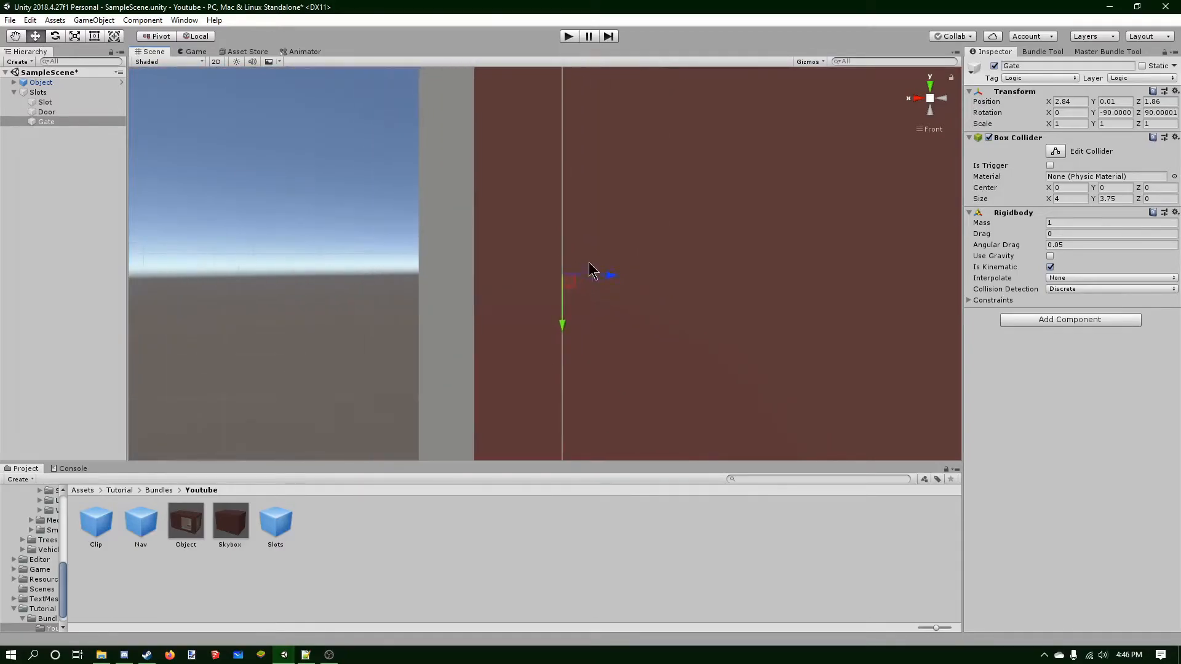
pyautogui.moveTo(594, 267); pyautogui.dragTo(590, 267)
pyautogui.scroll(-5, 567, 261)
pyautogui.moveTo(566, 261); pyautogui.dragTo(850, 233, button='right')
pyautogui.moveTo(769, 141); pyautogui.dragTo(939, 112, button='right')
pyautogui.click(941, 107)
pyautogui.scroll(5, 540, 256)
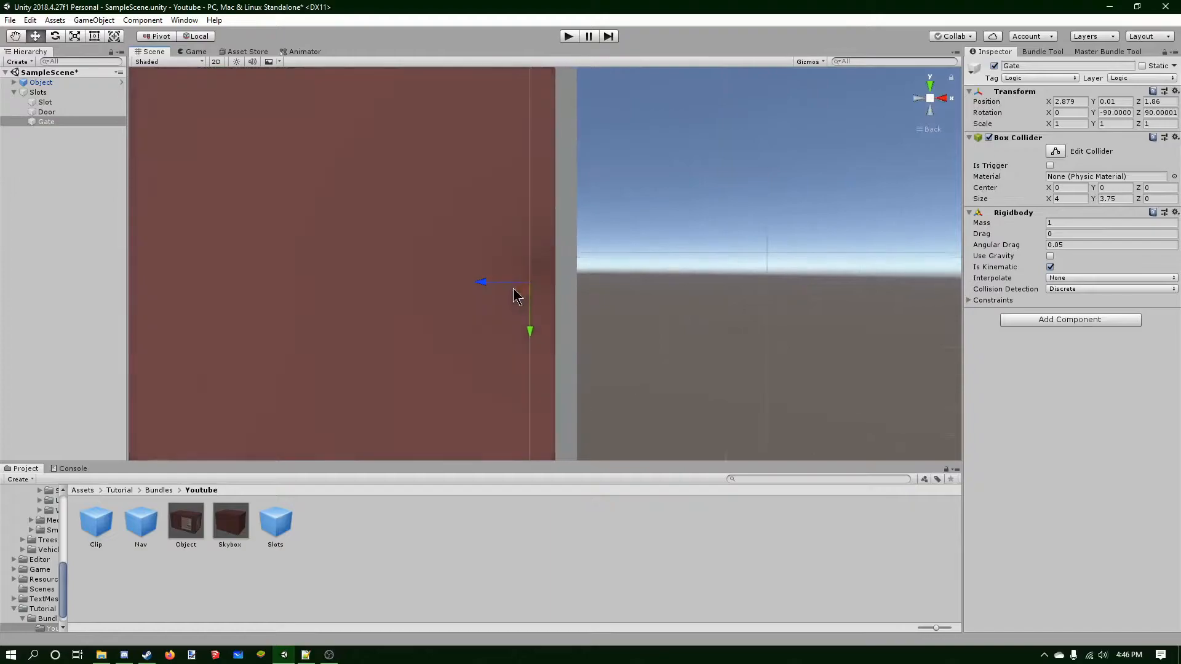
pyautogui.moveTo(493, 289); pyautogui.dragTo(471, 288)
pyautogui.scroll(-8, 610, 246)
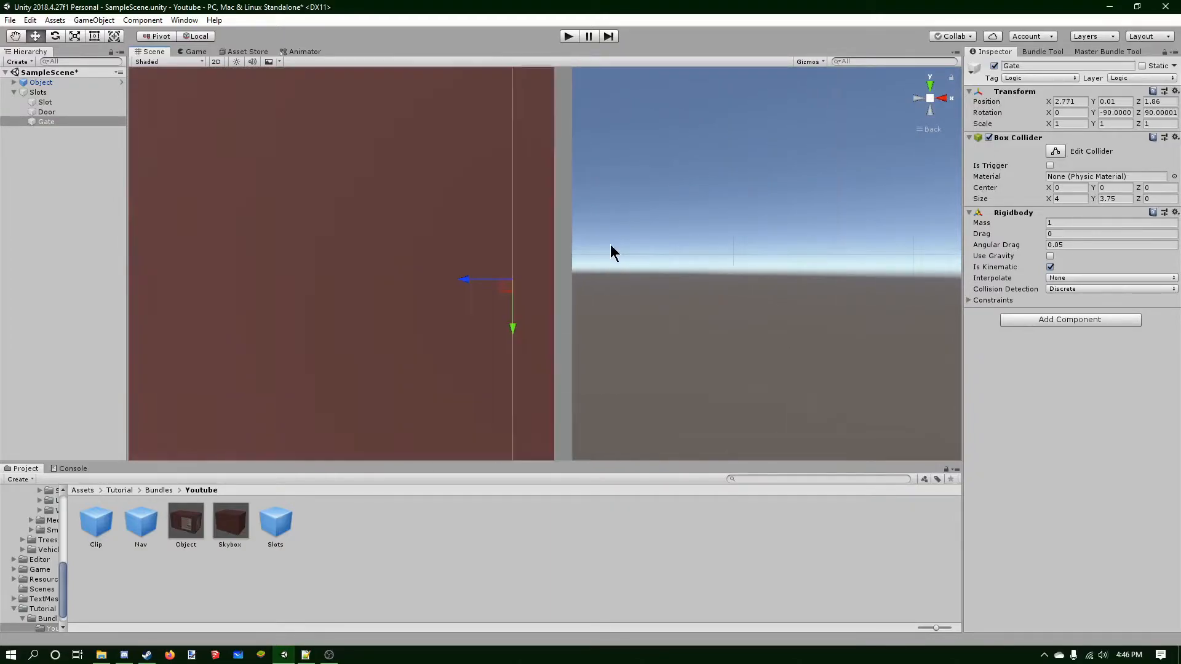
pyautogui.moveTo(633, 246); pyautogui.dragTo(609, 189, button='right')
pyautogui.click(609, 190)
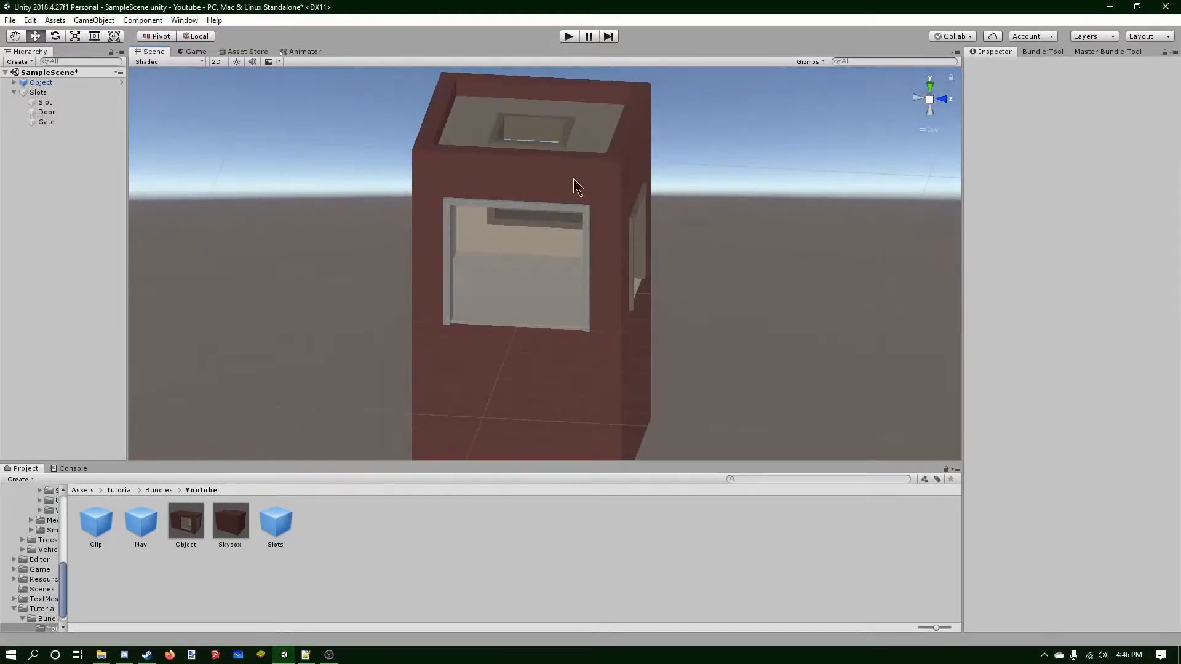
# Orbit around the box to inspect how the slots sit in the openings.
pyautogui.keyDown('alt'); pyautogui.moveTo(536, 169); pyautogui.dragTo(593, 142); pyautogui.keyUp('alt')
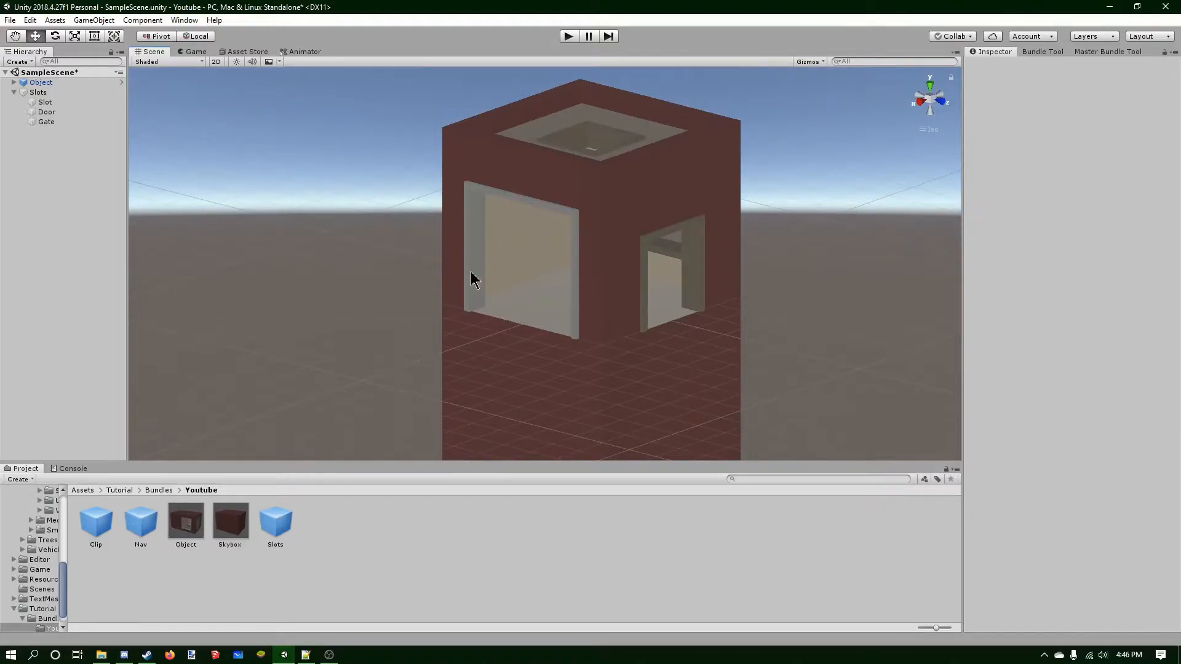
pyautogui.click(934, 100)
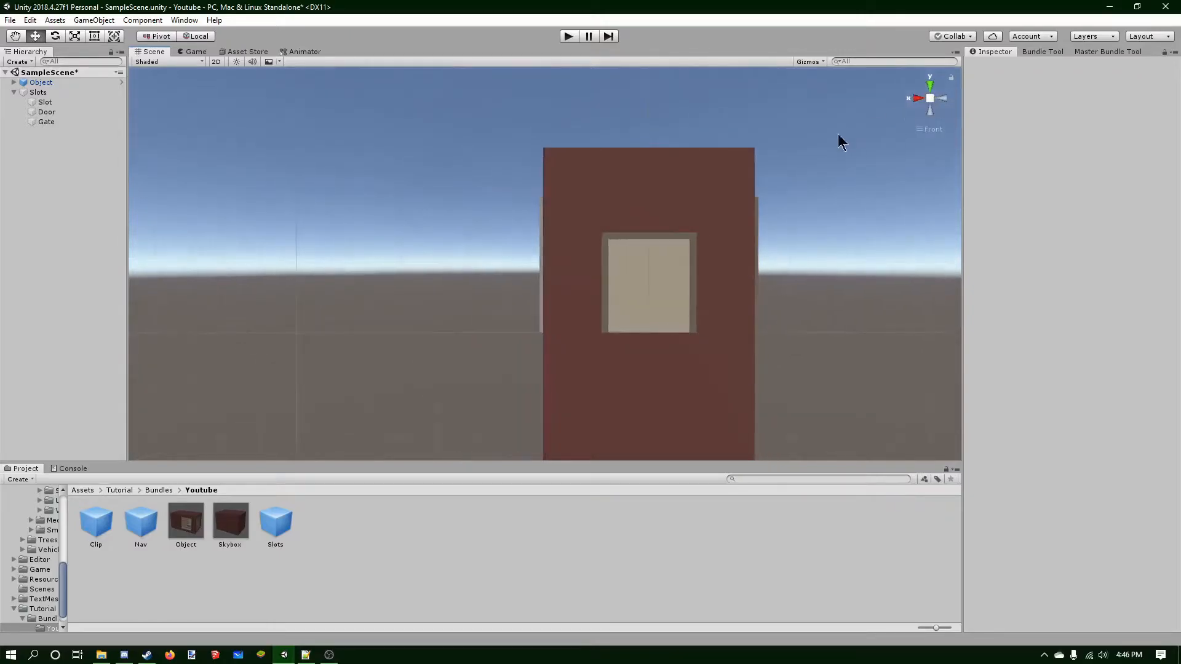
pyautogui.click(929, 99)
pyautogui.moveTo(685, 190); pyautogui.dragTo(546, 311, button='right')
pyautogui.scroll(-3, 546, 310)
pyautogui.moveTo(546, 310); pyautogui.dragTo(574, 307, button='middle')
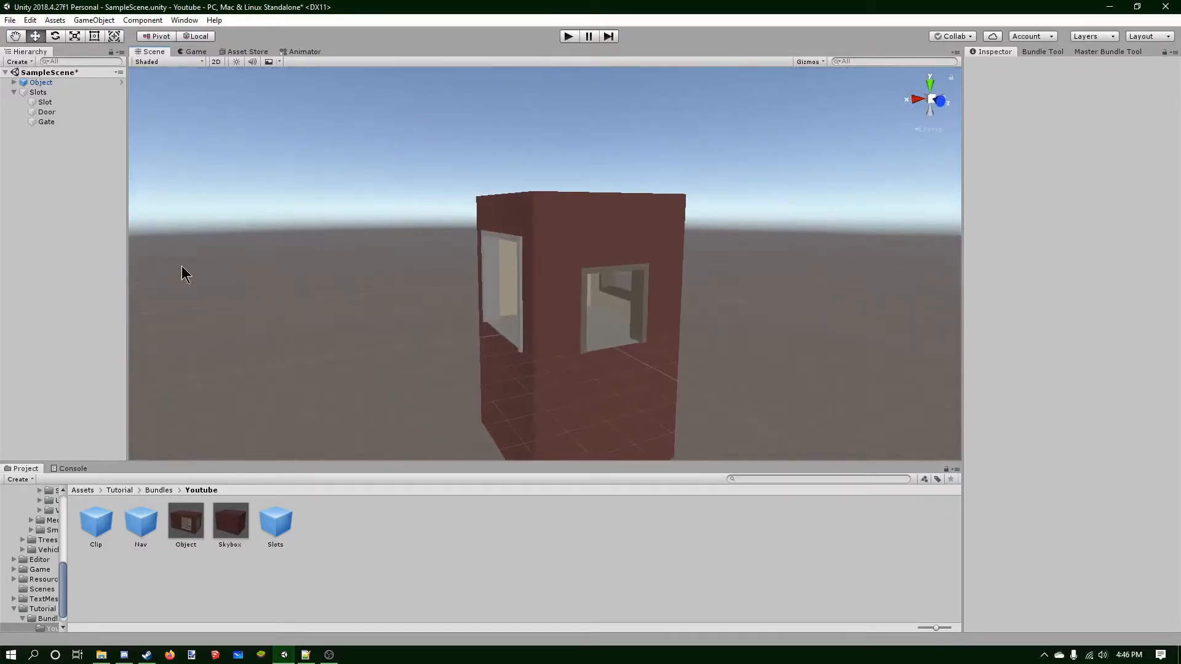
pyautogui.click(48, 123)
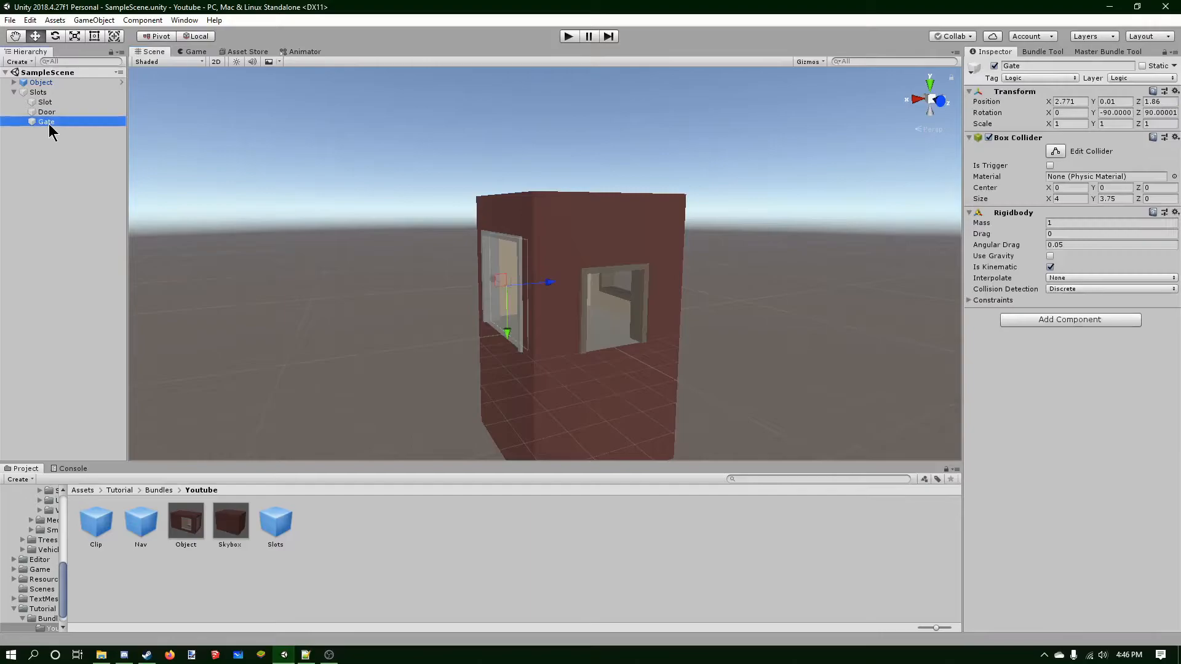
# Create an empty GameObject and place it under Slots.
pyautogui.rightClick(42, 145)
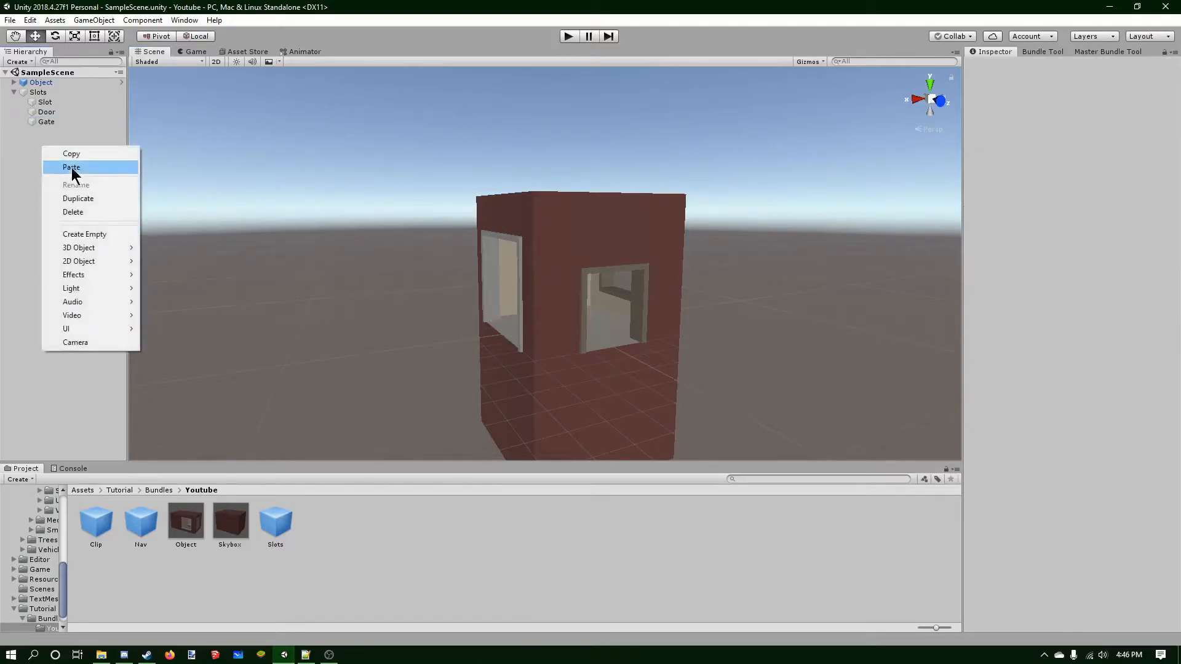
pyautogui.click(72, 232)
pyautogui.rightClick(1006, 92)
pyautogui.click(1048, 196)
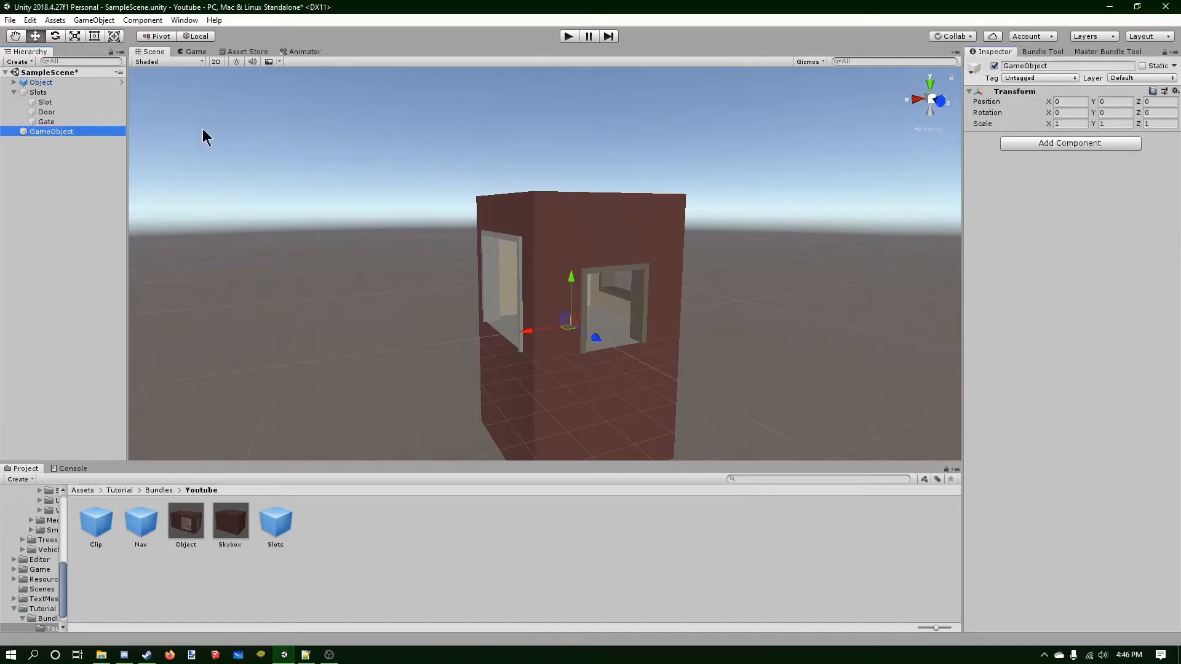
pyautogui.moveTo(56, 131); pyautogui.dragTo(54, 94)
pyautogui.doubleClick(64, 131)
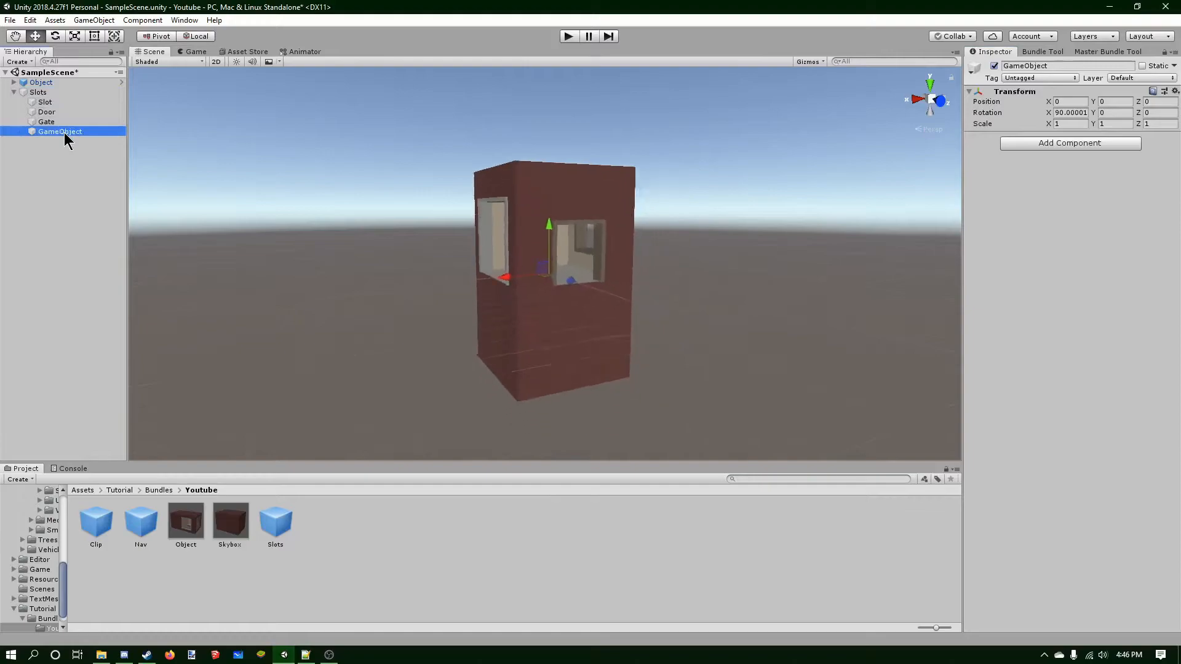
# Rename the new empty object Hatch and give it the Logic tag and the Logic layer.
pyautogui.click(1058, 66)
pyautogui.write('Hatch')
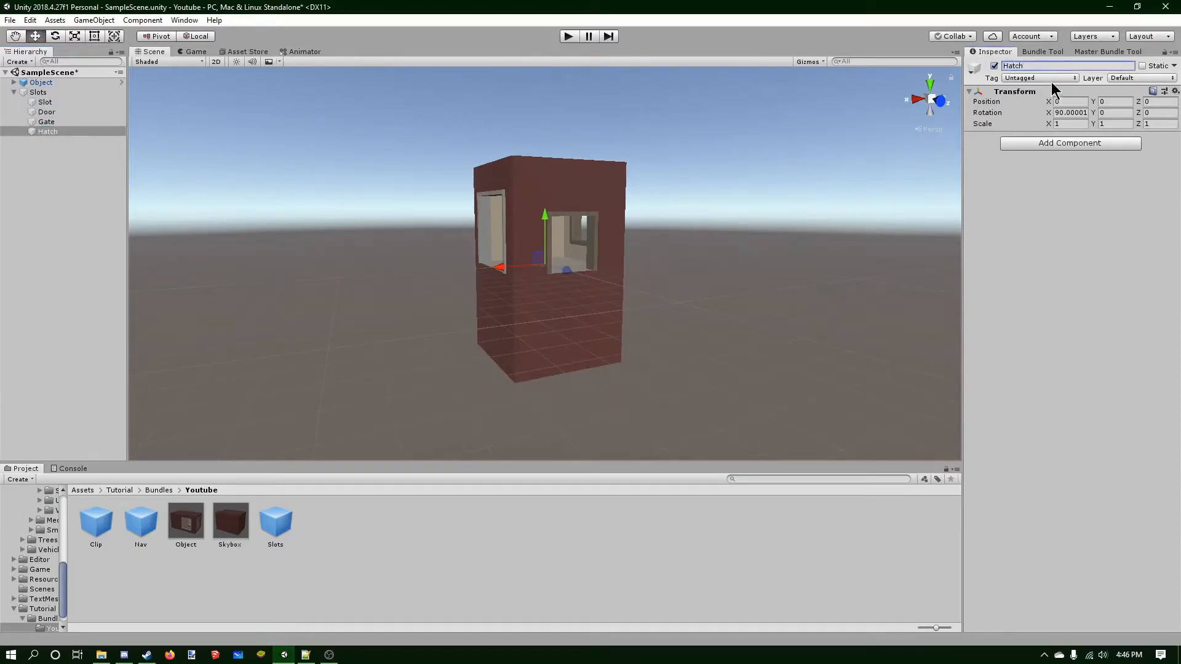
pyautogui.click(1050, 78)
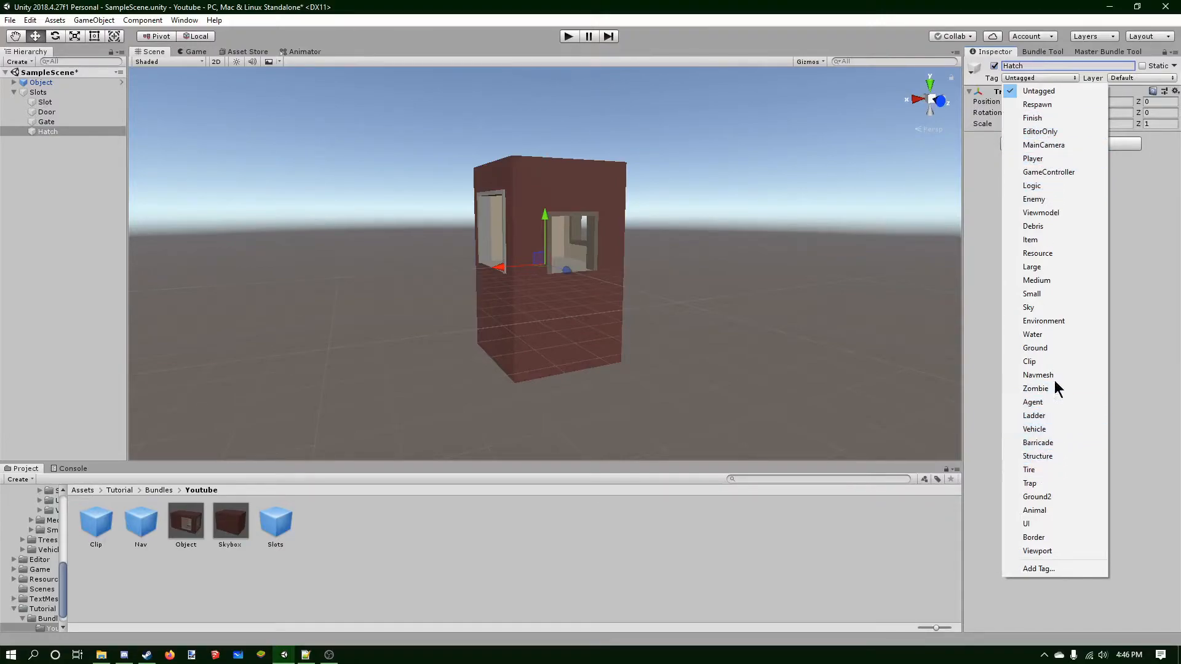
pyautogui.click(1060, 185)
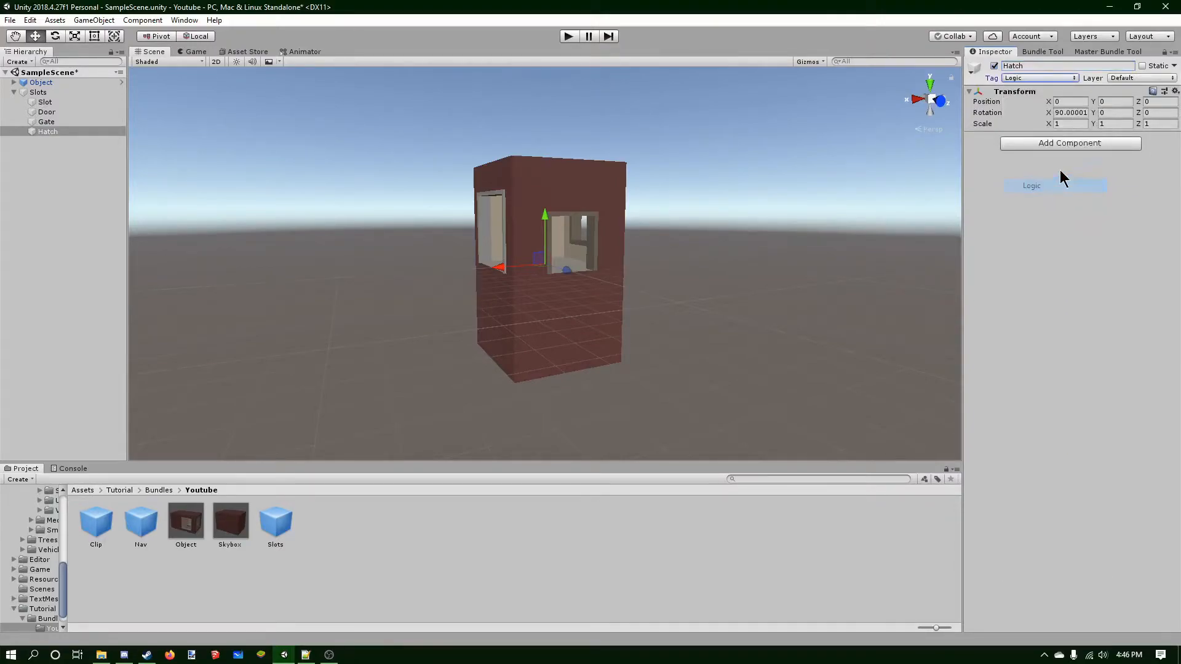
pyautogui.click(1130, 78)
pyautogui.click(1128, 163)
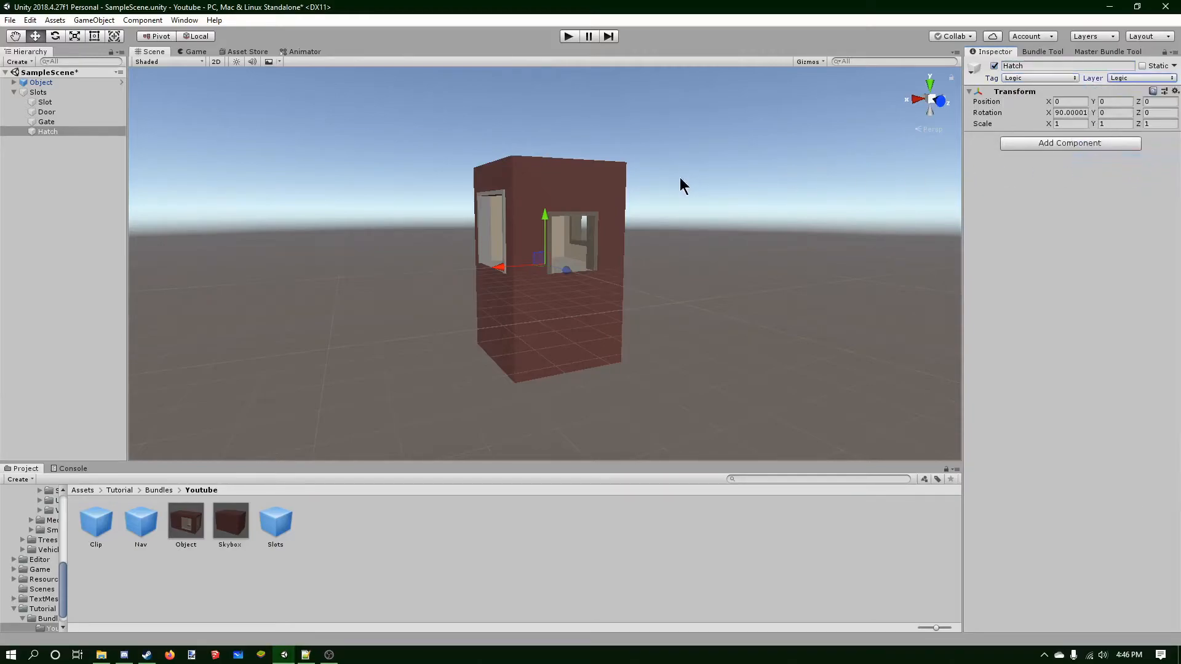
# Add a Box Collider component to Hatch.
pyautogui.scroll(4, 677, 184)
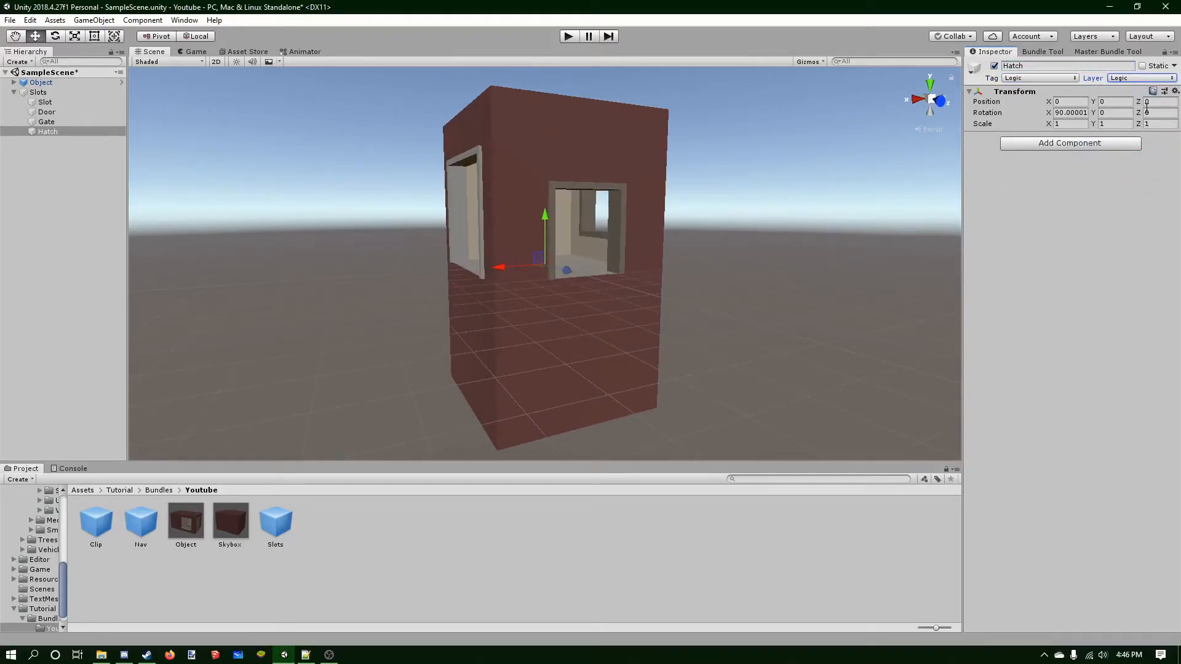
pyautogui.click(1057, 142)
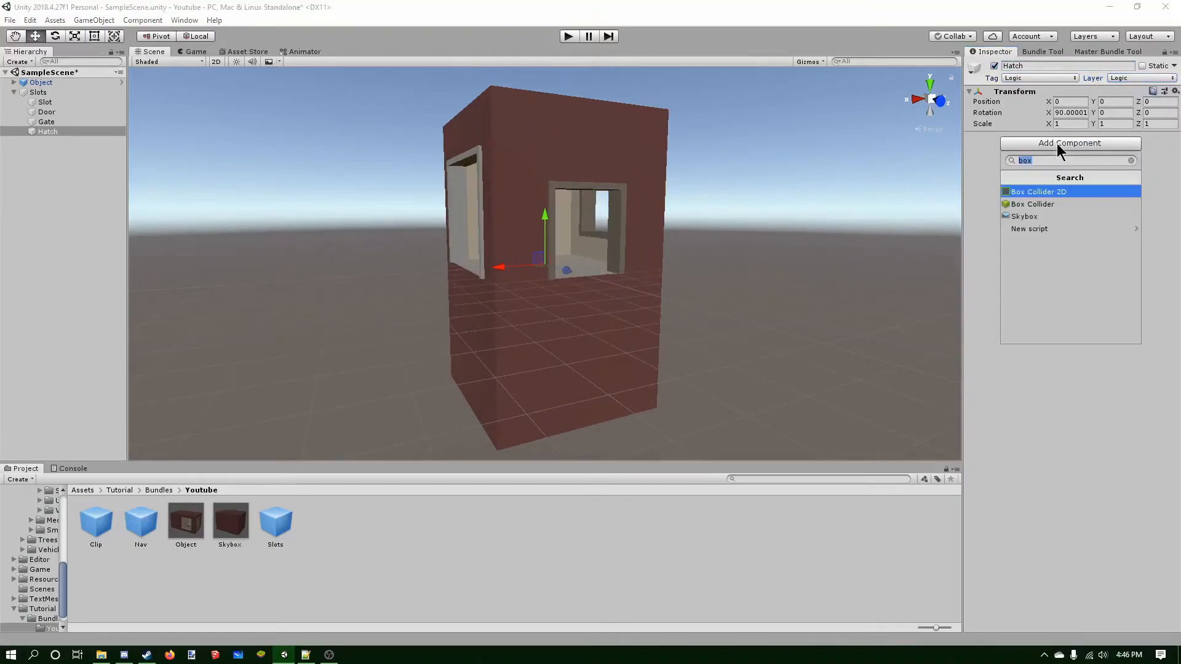
pyautogui.click(1043, 205)
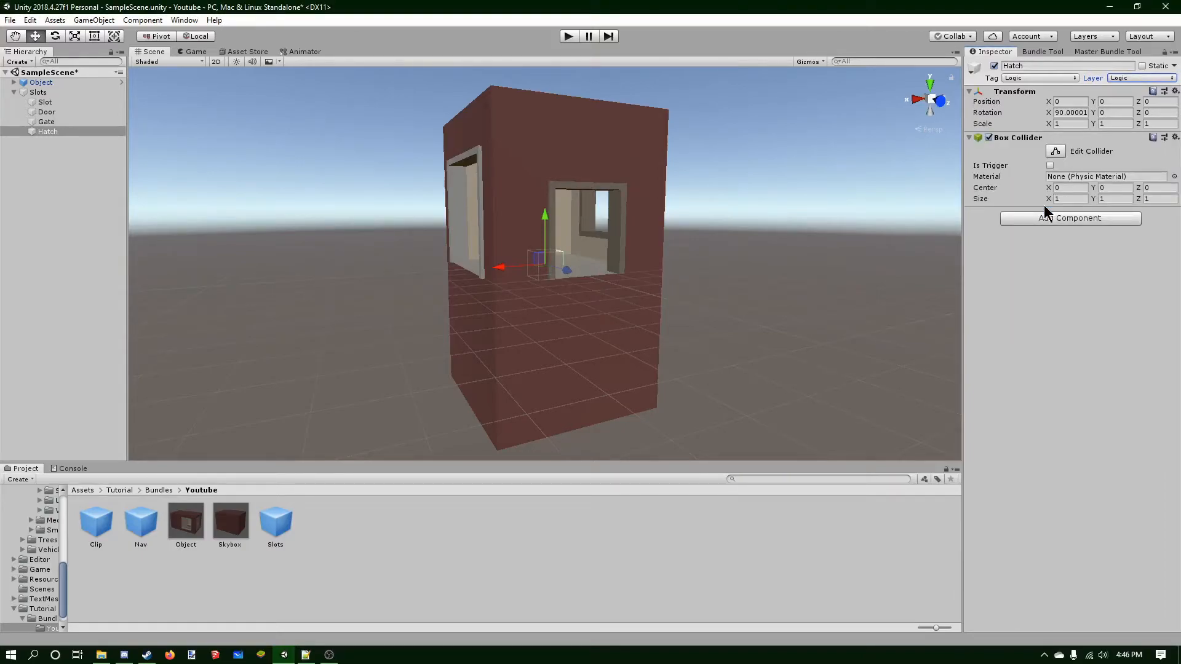
# Set the Hatch collider's size to X 2, Y 0, Z 2.
pyautogui.click(1123, 200)
pyautogui.write('0')
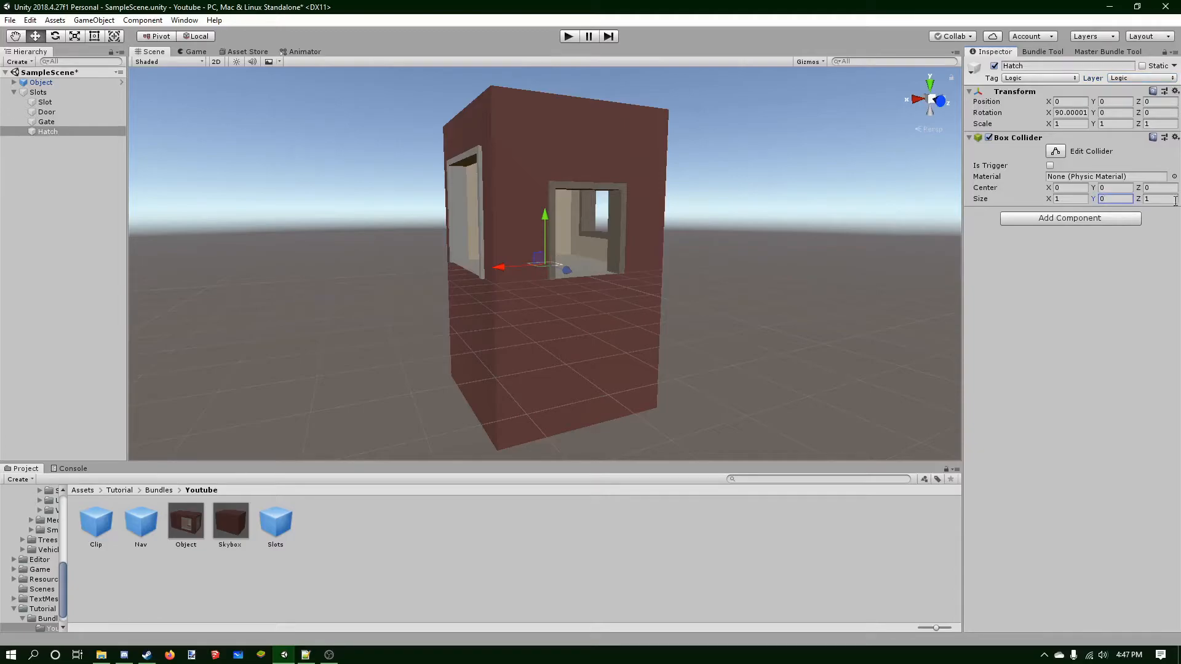
pyautogui.click(1069, 198)
pyautogui.click(1158, 199)
pyautogui.write('23')
pyautogui.press('BackSpace')
# Raise Hatch up into the roof opening, to about Z 4.5.
pyautogui.click(916, 99)
pyautogui.click(929, 99)
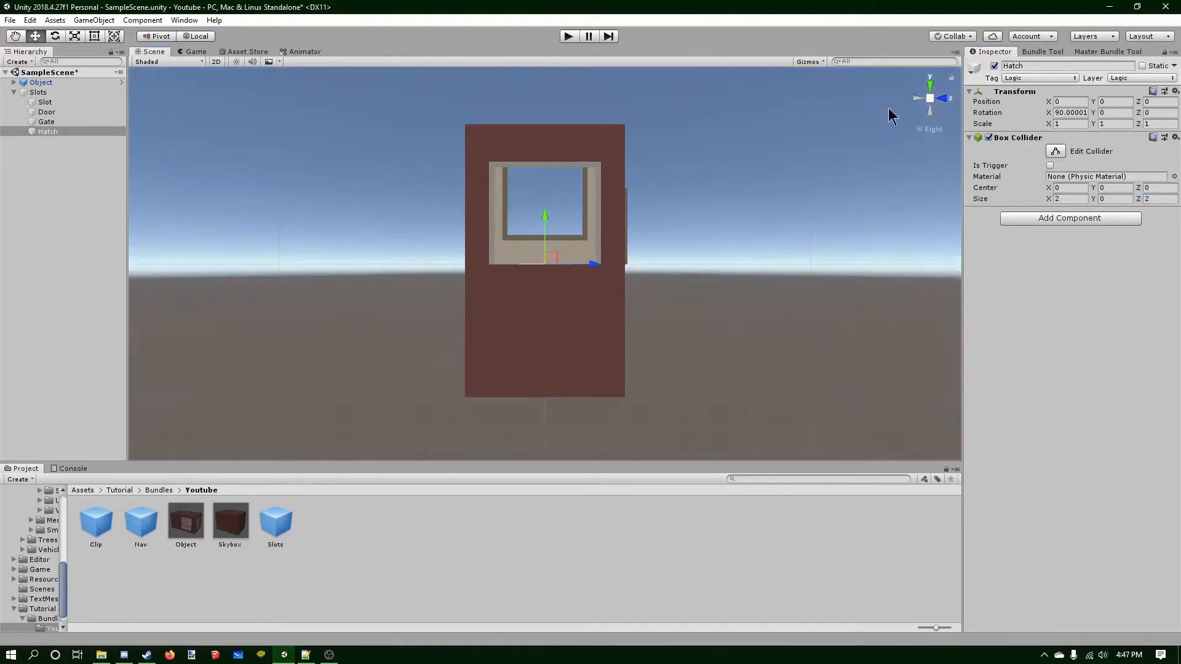
pyautogui.moveTo(543, 214); pyautogui.dragTo(536, 92)
pyautogui.scroll(7, 571, 117)
pyautogui.moveTo(571, 117); pyautogui.dragTo(554, 246, button='middle')
pyautogui.scroll(14, 532, 192)
pyautogui.moveTo(516, 151); pyautogui.dragTo(524, 182, button='middle')
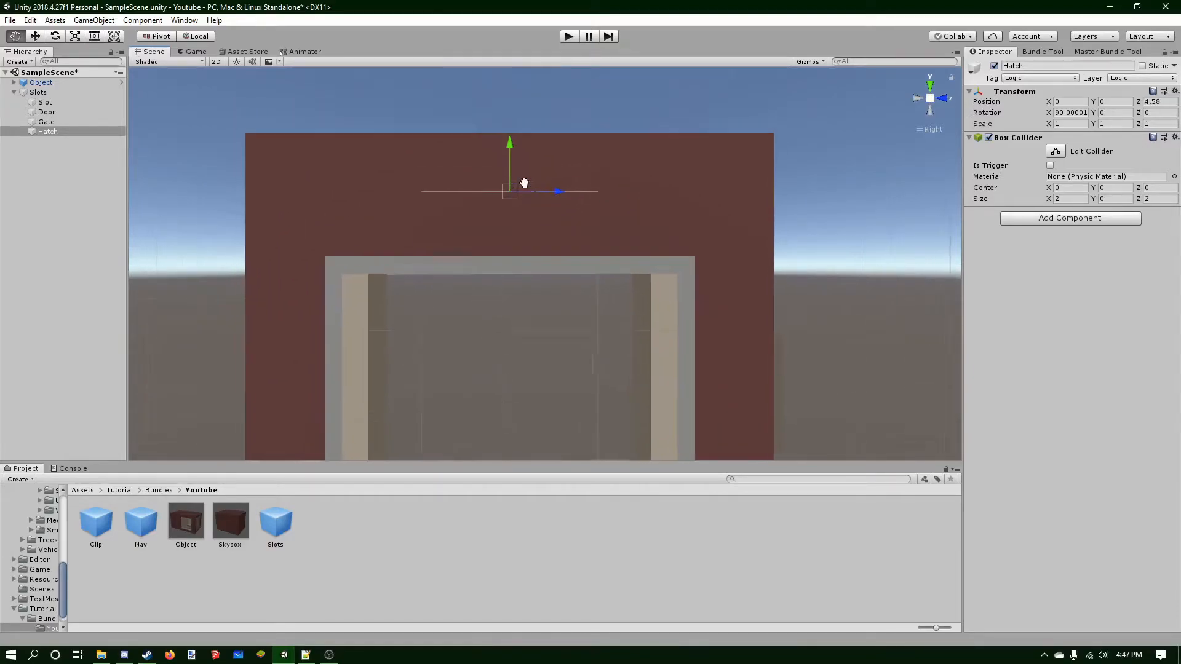
pyautogui.scroll(10, 524, 182)
pyautogui.moveTo(541, 129); pyautogui.dragTo(539, 151)
pyautogui.click(929, 86)
pyautogui.scroll(-8, 772, 197)
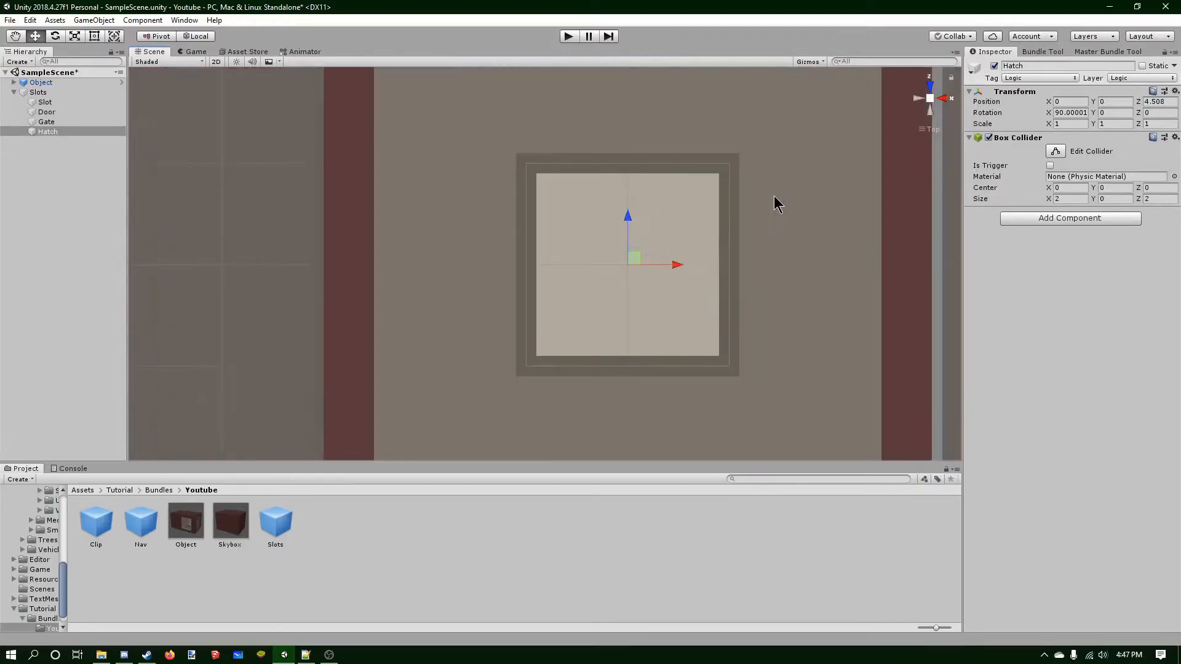
# Orbit around the box to check the Hatch placement, then deselect it.
pyautogui.keyDown('alt'); pyautogui.moveTo(474, 234); pyautogui.dragTo(697, 165); pyautogui.keyUp('alt')
pyautogui.click(934, 102)
pyautogui.click(931, 99)
pyautogui.moveTo(624, 190); pyautogui.dragTo(563, 203, button='right')
pyautogui.scroll(-3, 564, 298)
pyautogui.moveTo(556, 269)
pyautogui.mouseDown(button='middle')
pyautogui.moveTo(545, 253)
pyautogui.moveTo(565, 207)
pyautogui.mouseUp(button='middle')
pyautogui.click(69, 186)
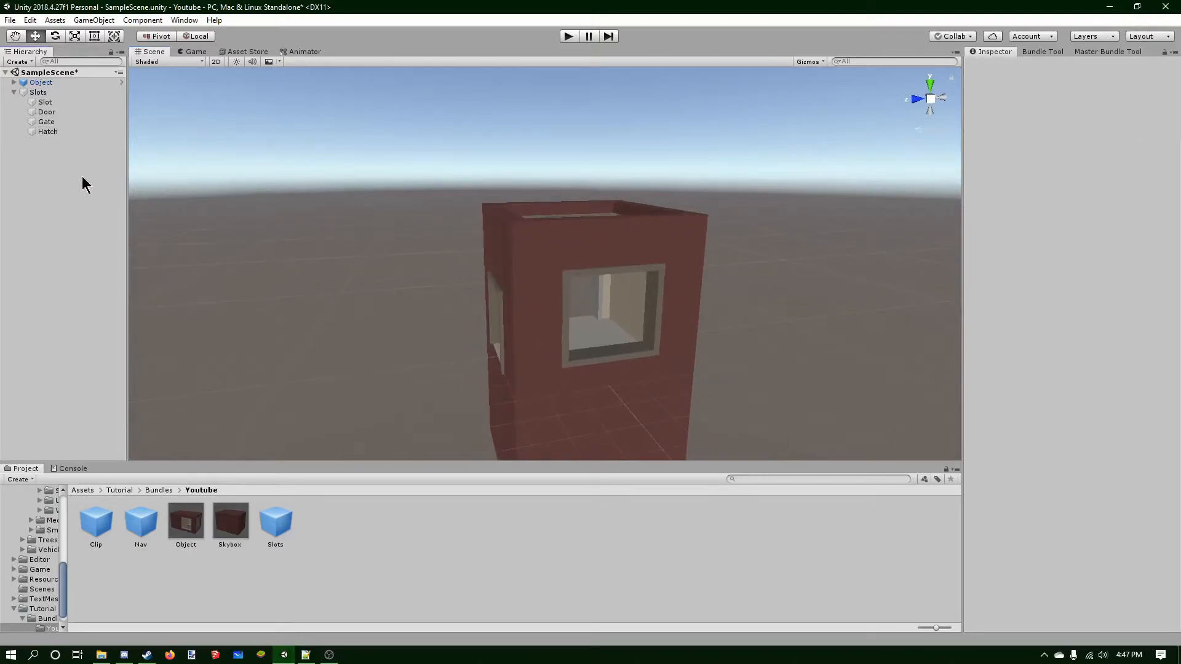
# Create an empty GameObject named Climb and place it under Slots.
pyautogui.rightClick(82, 178)
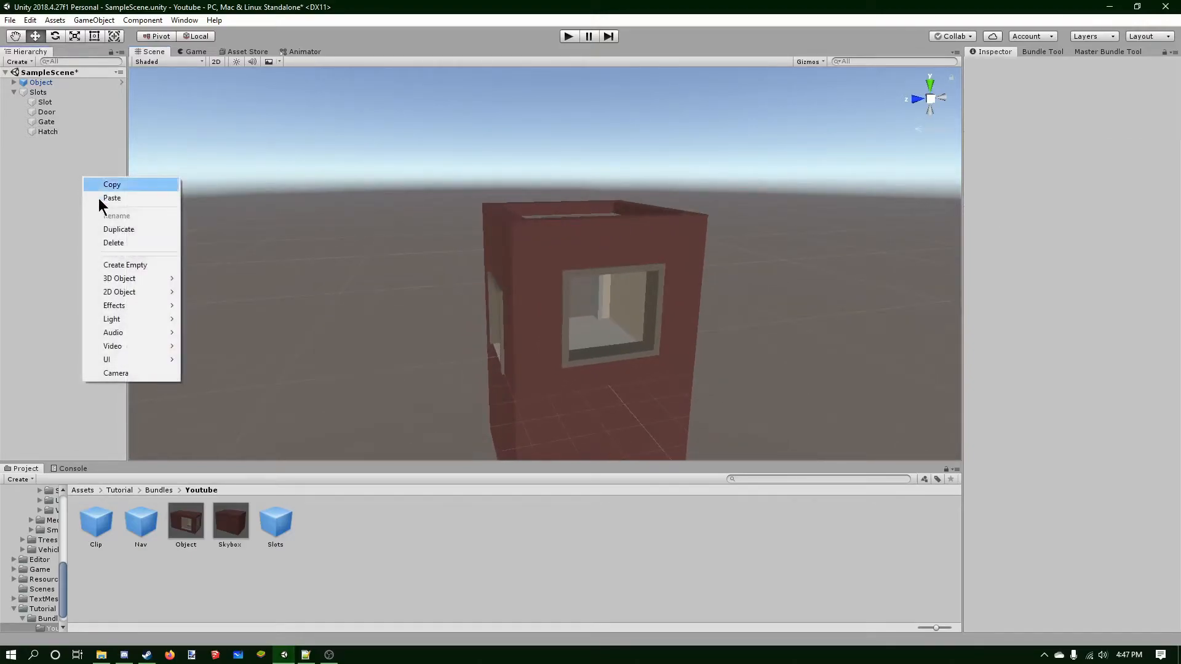
pyautogui.click(142, 264)
pyautogui.click(1067, 66)
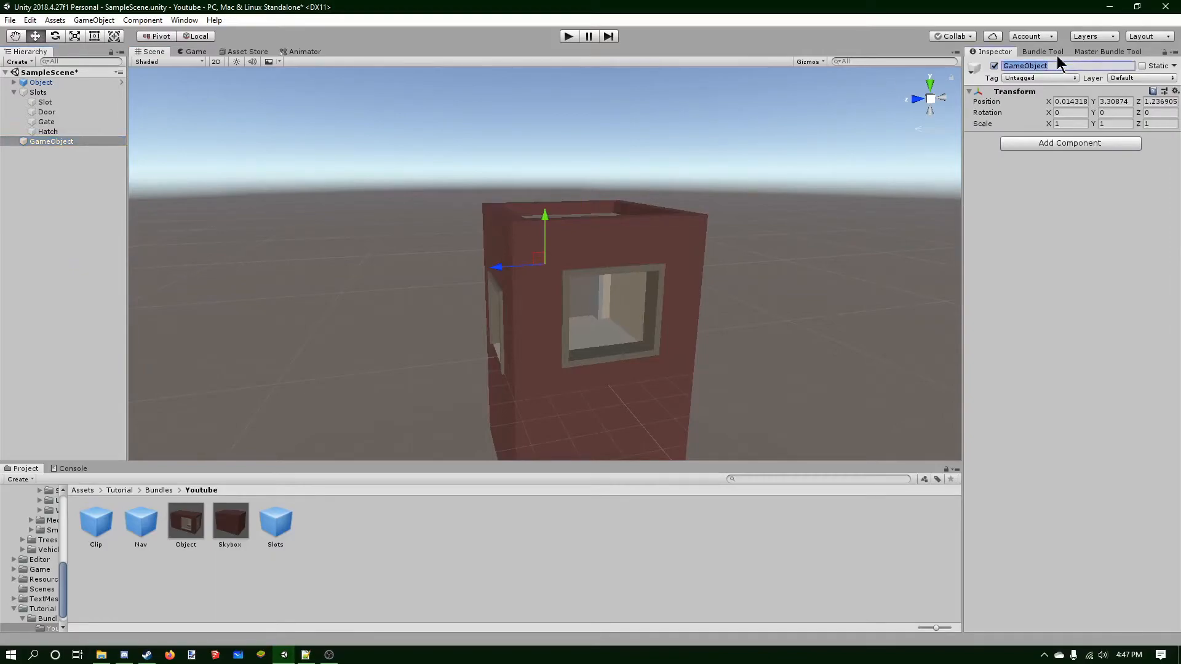
pyautogui.write('Climb')
pyautogui.moveTo(42, 140); pyautogui.dragTo(44, 135)
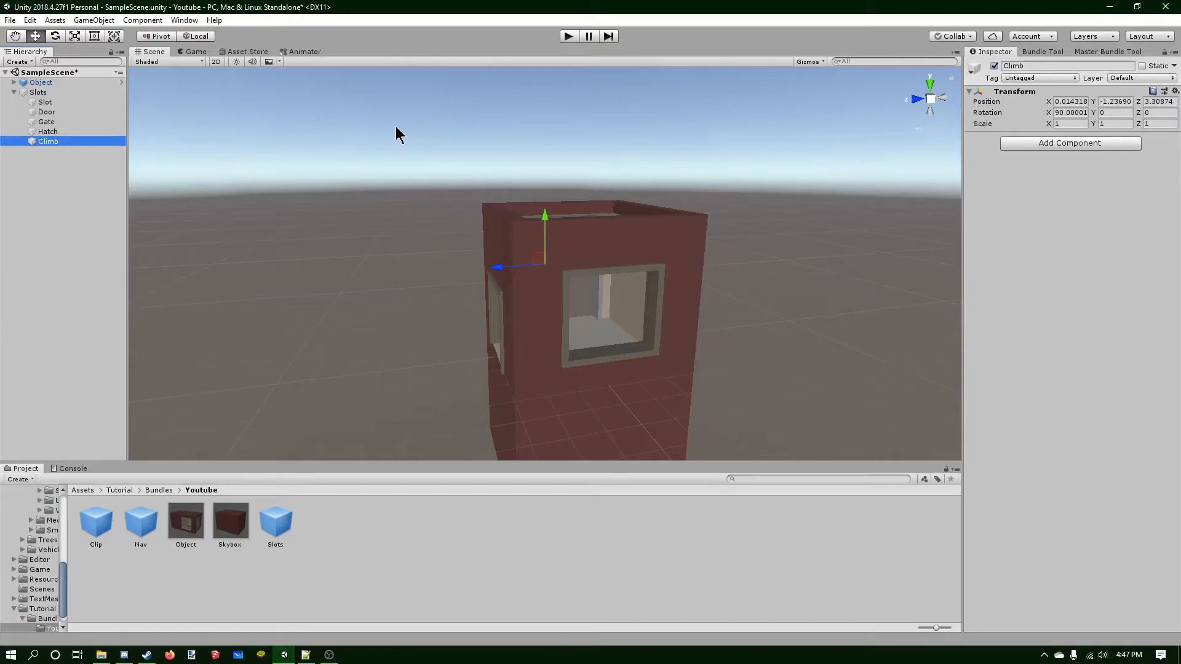
# Give Climb the Logic tag and the TransparentFX layer, and reset its position.
pyautogui.click(1045, 77)
pyautogui.click(1031, 186)
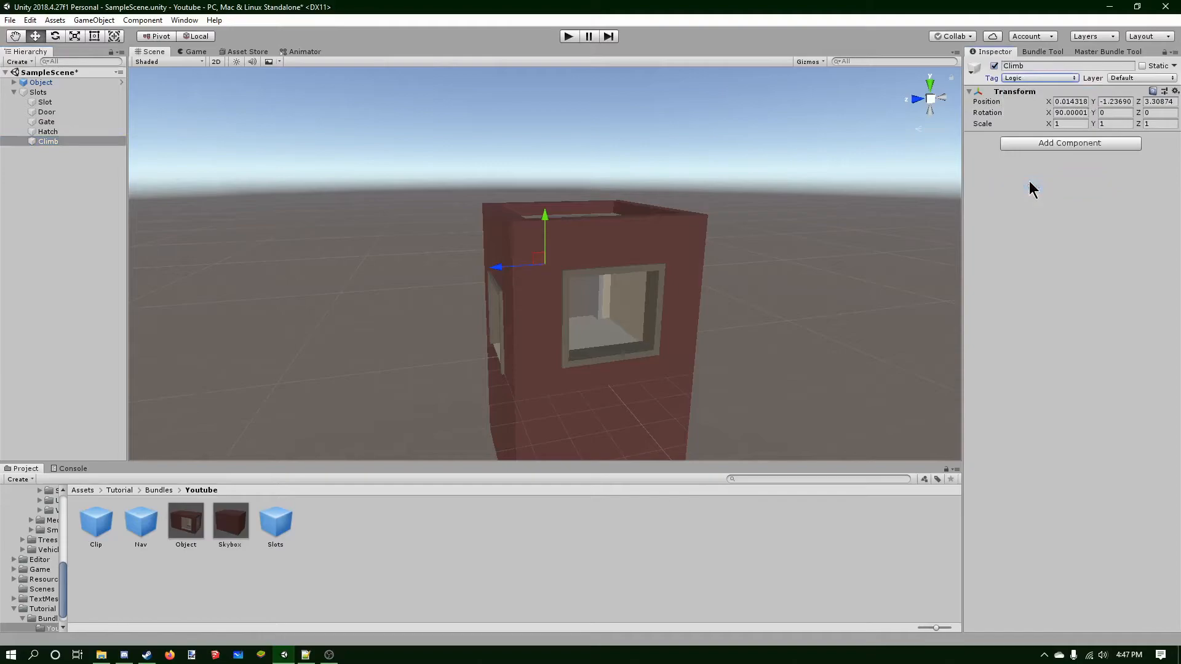
pyautogui.click(1119, 79)
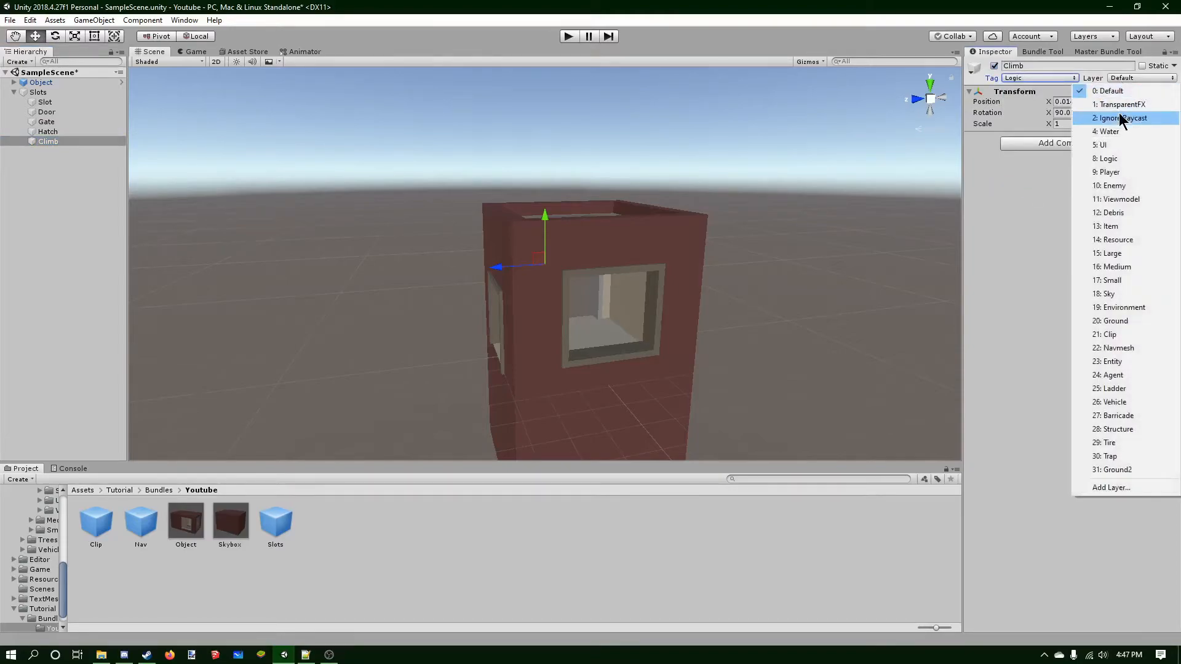
pyautogui.click(1120, 104)
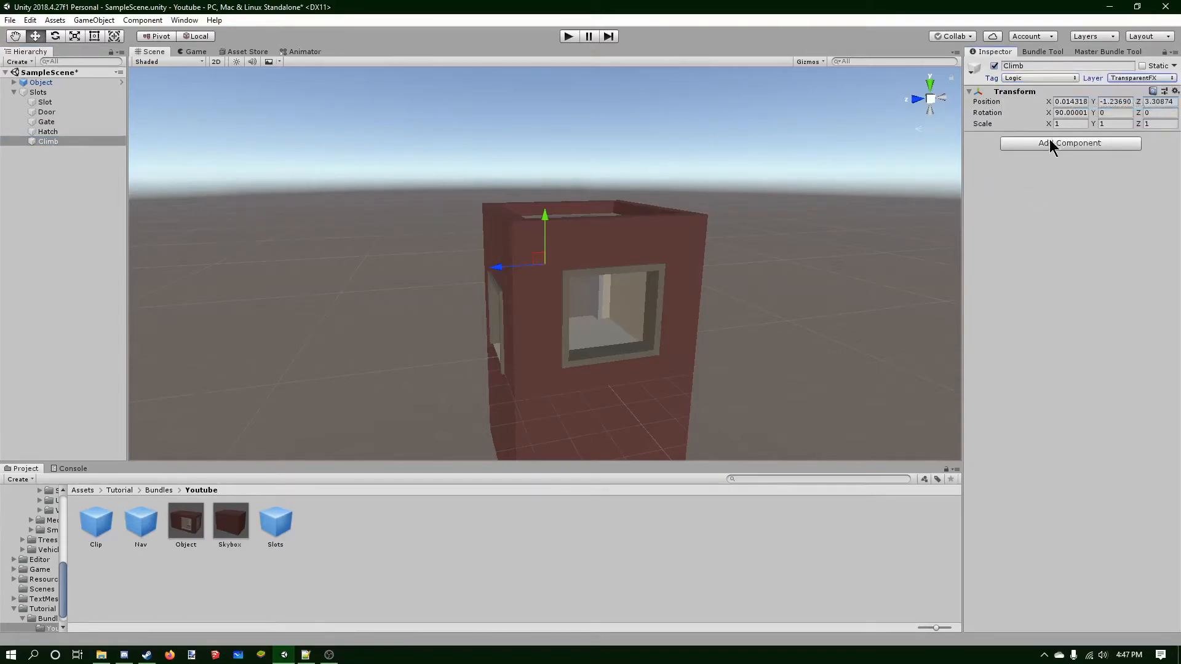
pyautogui.rightClick(1010, 91)
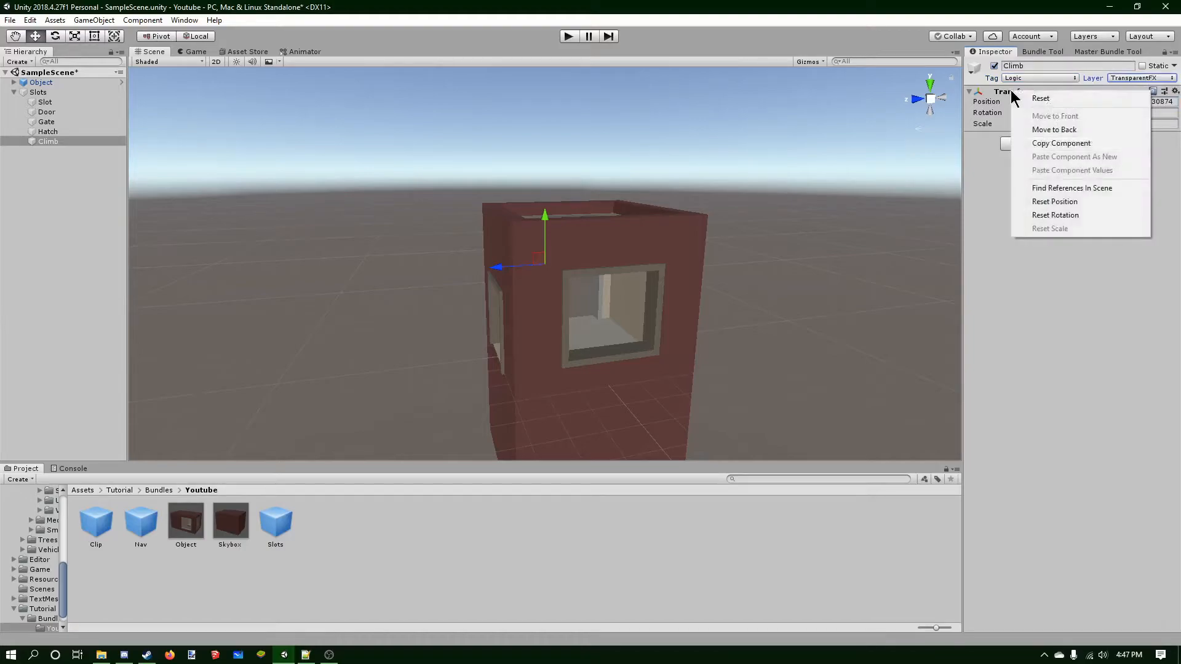
pyautogui.click(1053, 201)
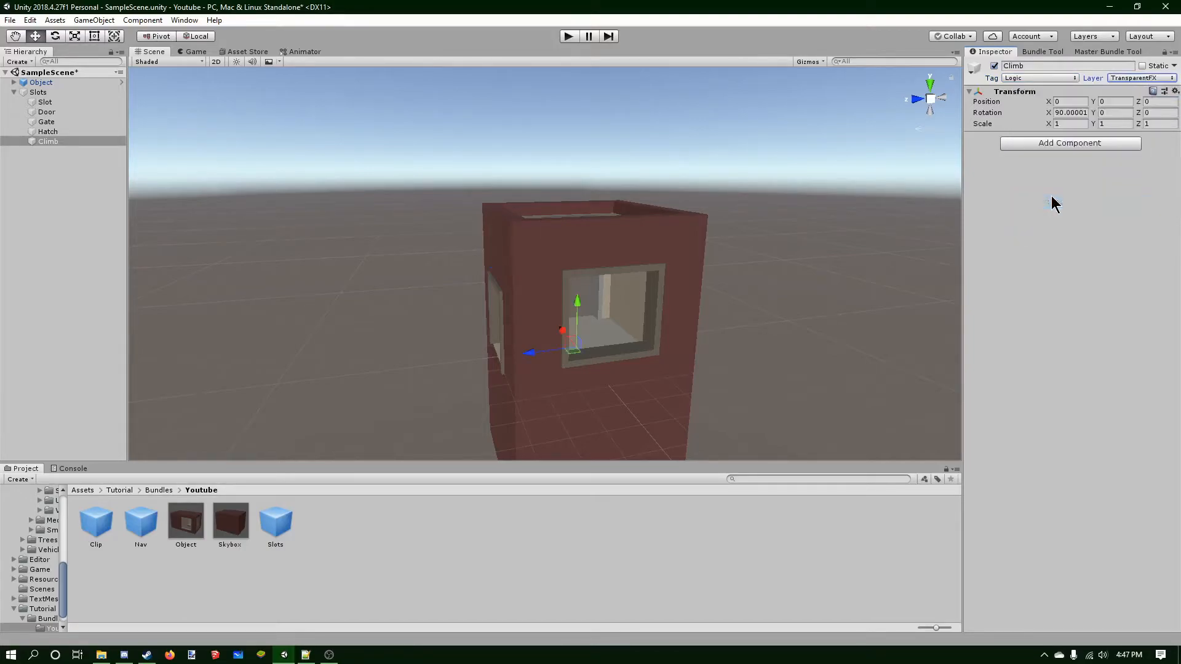
# Add a Box Collider to Climb and set its Z size to 0.
pyautogui.click(1066, 143)
pyautogui.click(1051, 204)
pyautogui.click(1065, 199)
pyautogui.click(1111, 198)
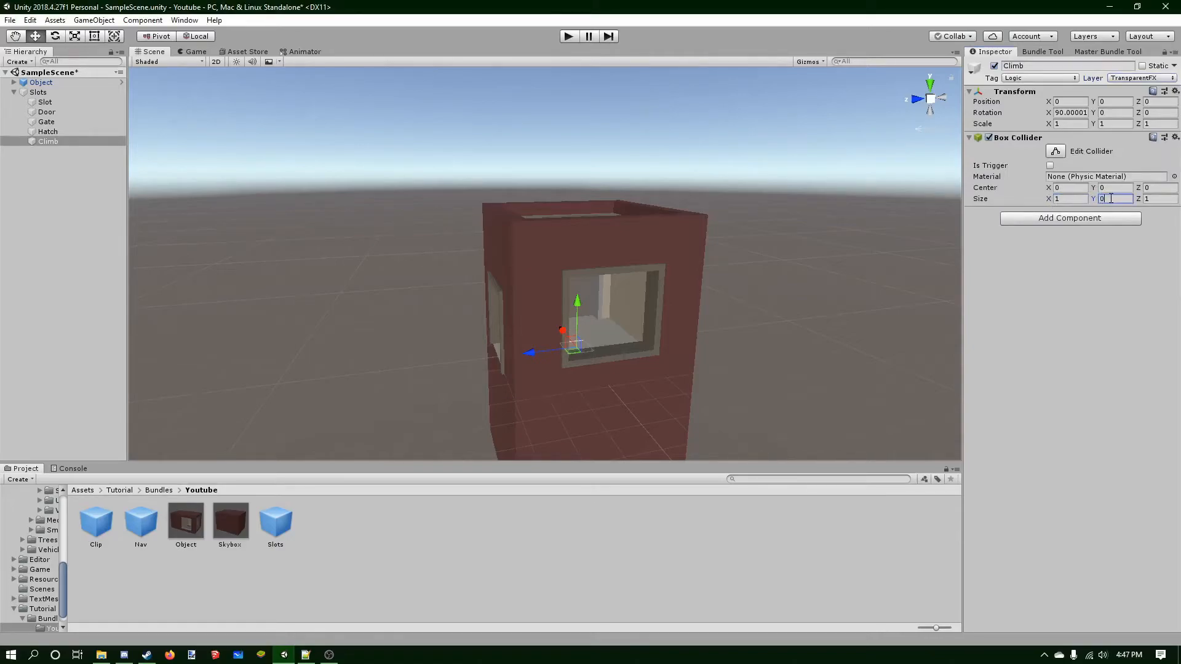
pyautogui.click(1159, 198)
pyautogui.moveTo(755, 213); pyautogui.dragTo(670, 245, button='middle')
# Set the Climb collider's Y size to 4.25 and X size to 1.5.
pyautogui.click(1115, 199)
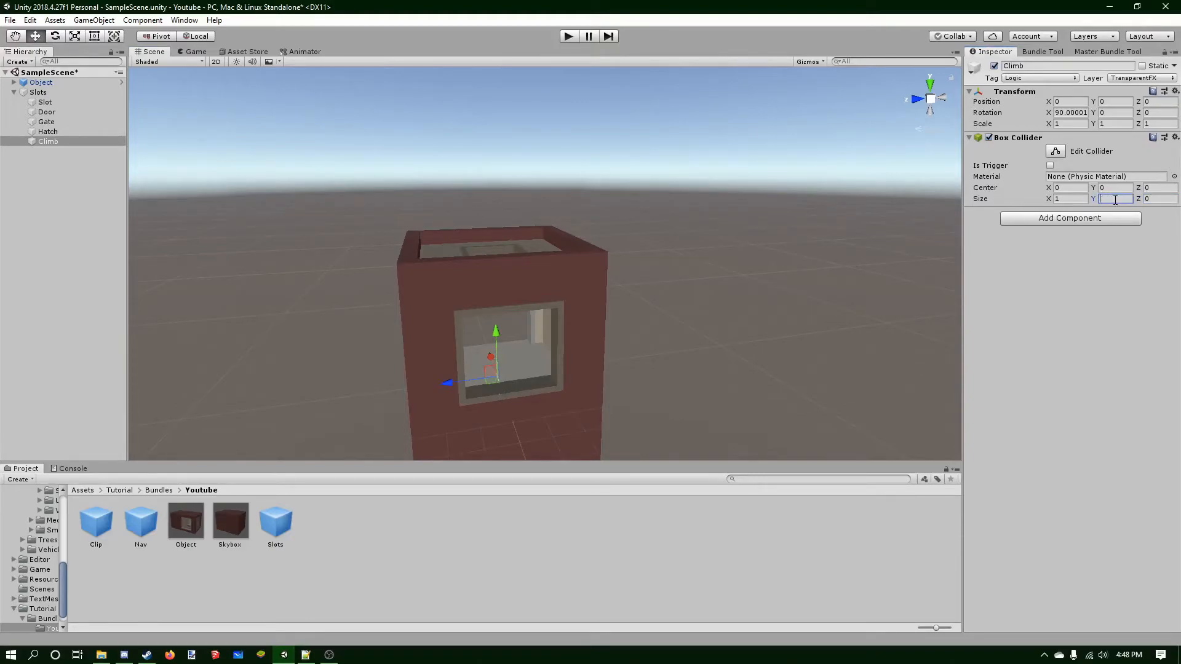
pyautogui.write('4.')
pyautogui.moveTo(613, 264); pyautogui.dragTo(755, 243, button='right')
pyautogui.moveTo(755, 244); pyautogui.dragTo(784, 231, button='middle')
pyautogui.moveTo(591, 243); pyautogui.dragTo(640, 193, button='middle')
pyautogui.click(1072, 198)
pyautogui.write('1.5')
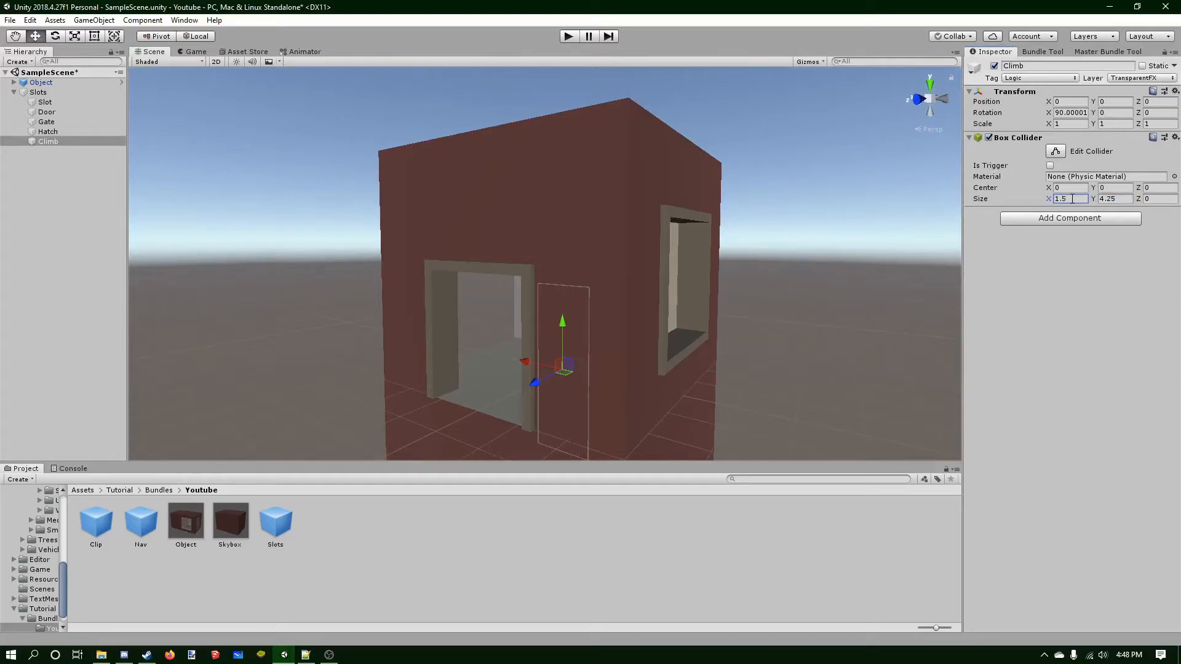
# Raise Climb vertically to about Z 2.43 inside the box.
pyautogui.click(917, 99)
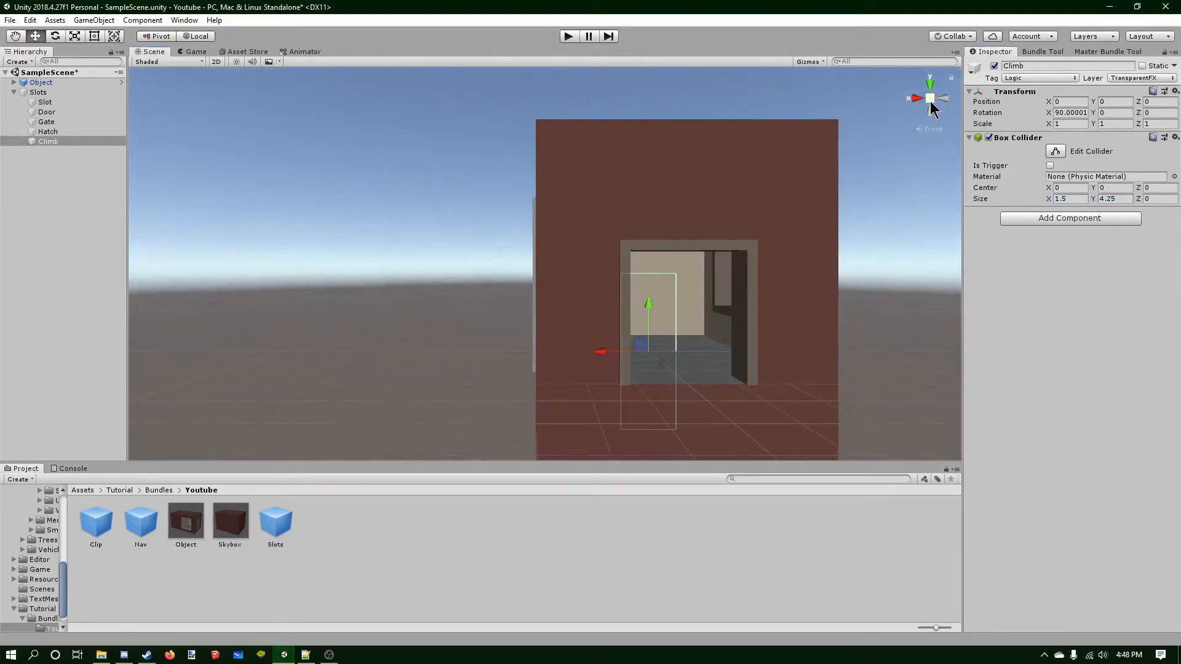
pyautogui.click(930, 102)
pyautogui.moveTo(625, 278); pyautogui.dragTo(628, 215)
pyautogui.scroll(8, 665, 199)
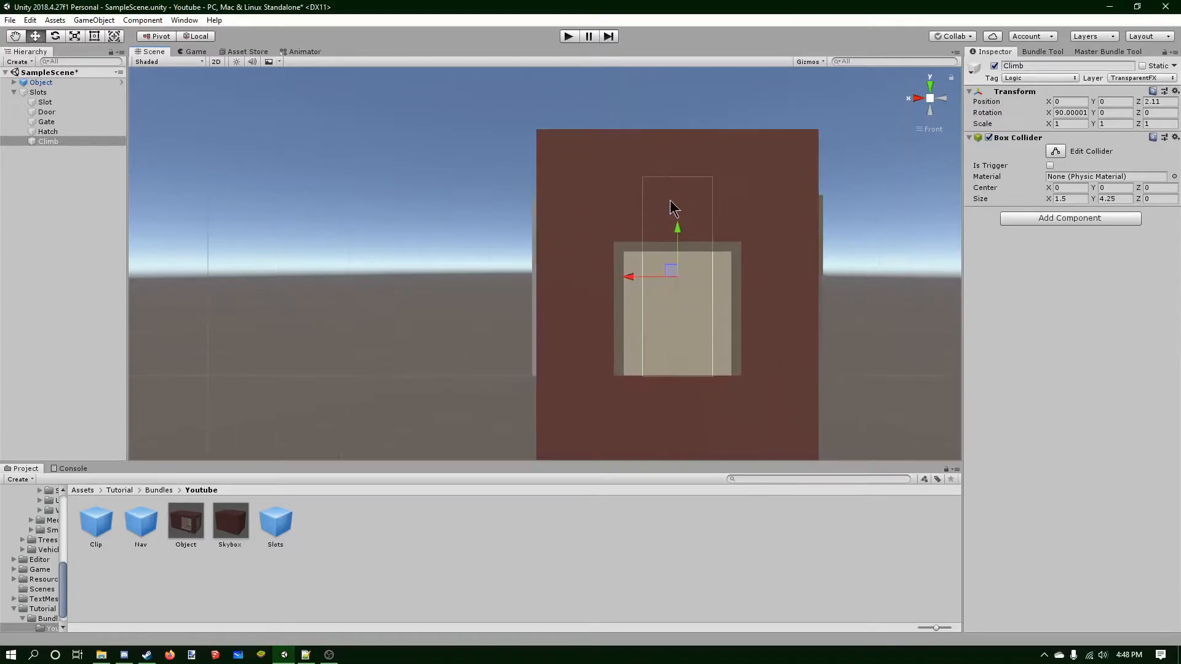
pyautogui.scroll(5, 673, 208)
pyautogui.scroll(-4, 738, 197)
pyautogui.scroll(5, 676, 246)
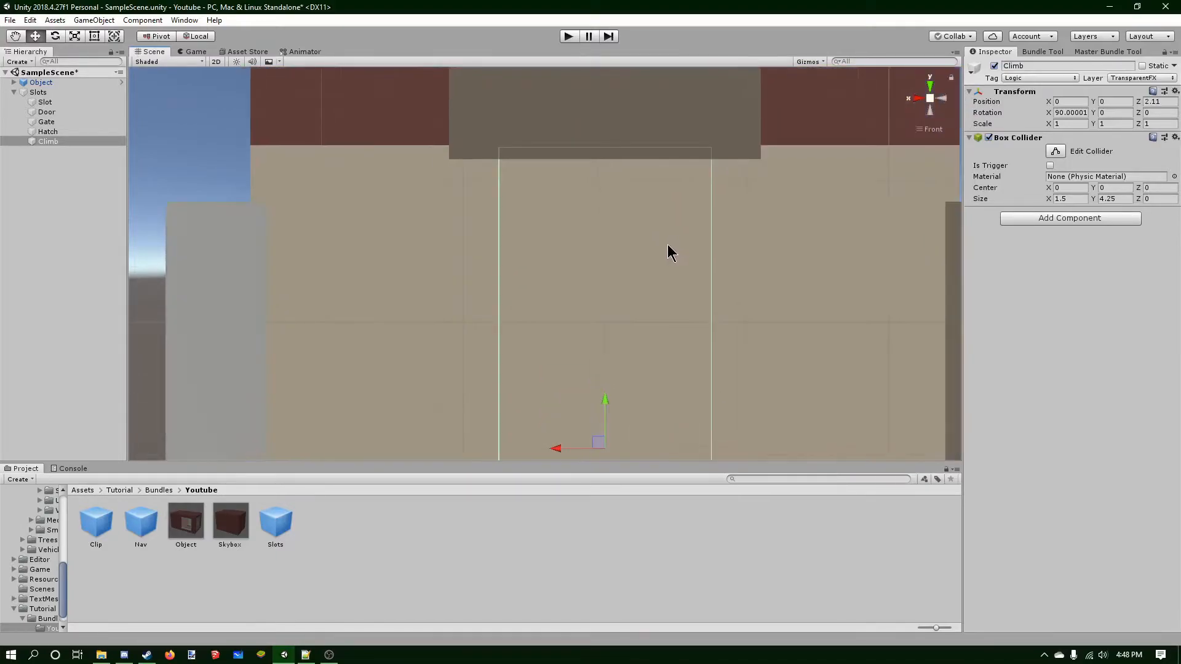
pyautogui.moveTo(606, 404); pyautogui.dragTo(604, 347)
pyautogui.moveTo(633, 213); pyautogui.dragTo(636, 246, button='middle')
pyautogui.moveTo(602, 377); pyautogui.dragTo(603, 386)
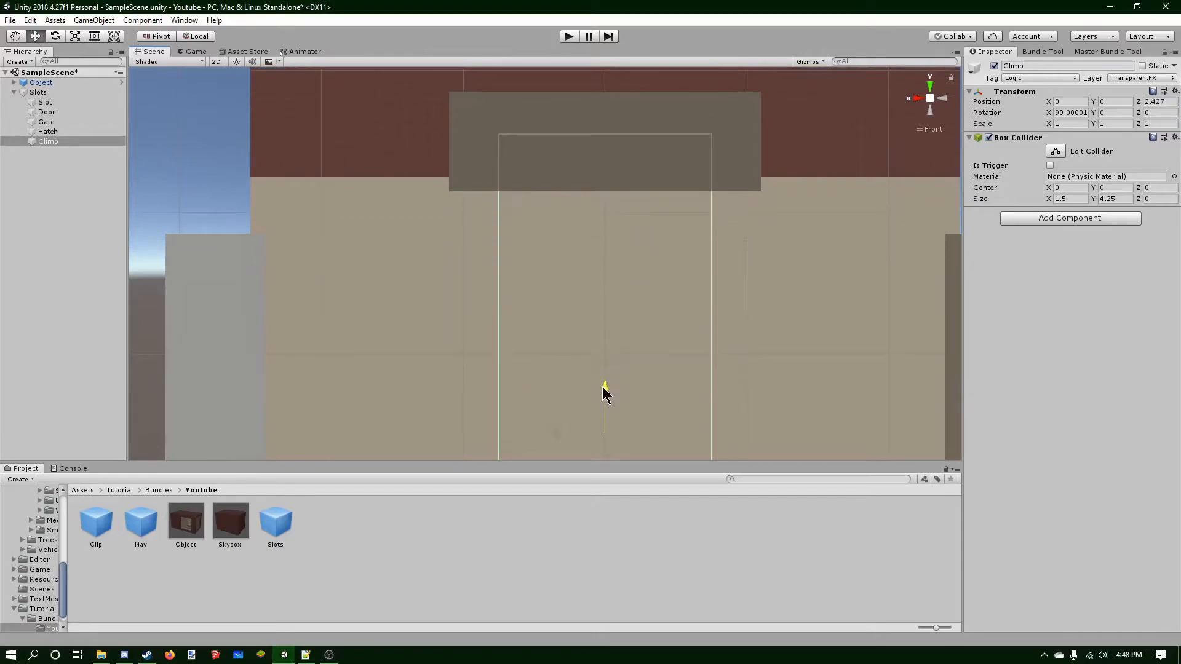
pyautogui.scroll(-5, 646, 316)
pyautogui.keyDown('alt'); pyautogui.moveTo(637, 316); pyautogui.dragTo(923, 139); pyautogui.keyUp('alt')
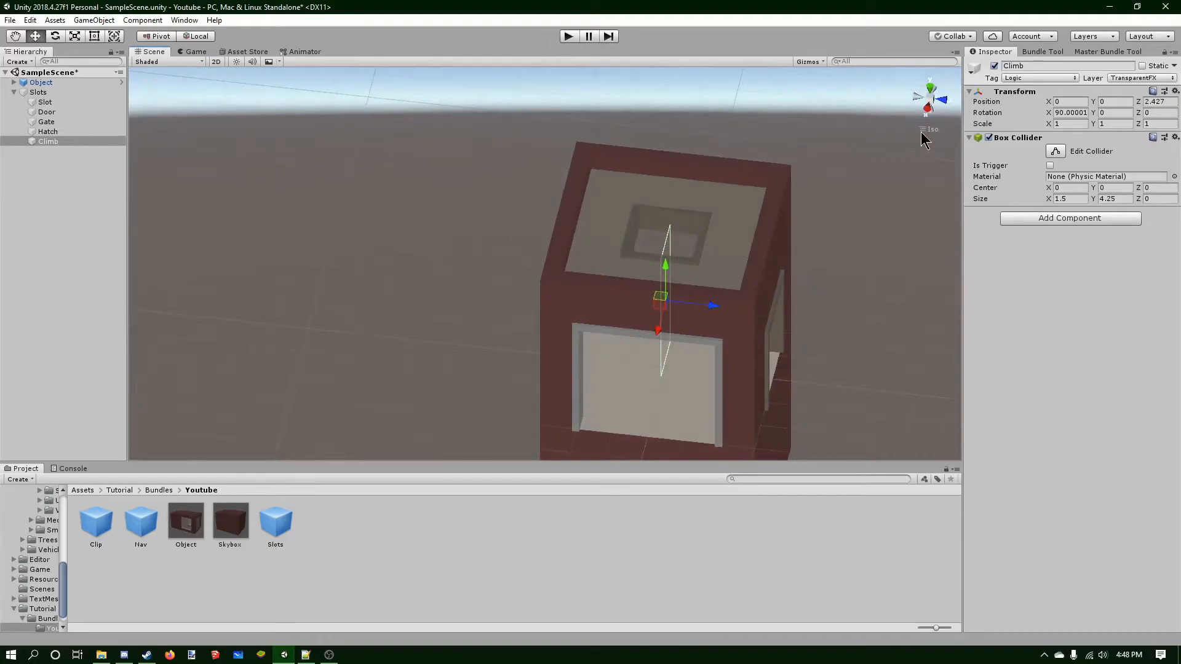
# Slide Climb sideways to about Y 0.9 so it sits under the roof hatch.
pyautogui.click(931, 90)
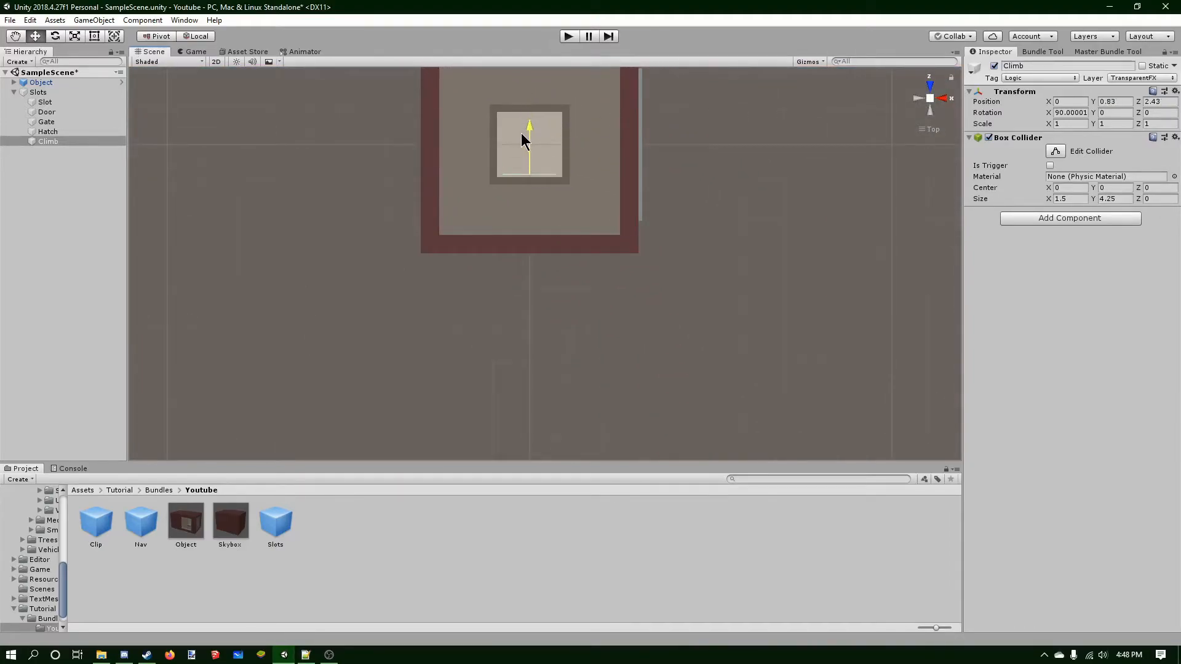
pyautogui.click(520, 135)
pyautogui.scroll(3, 518, 135)
pyautogui.scroll(2, 518, 165)
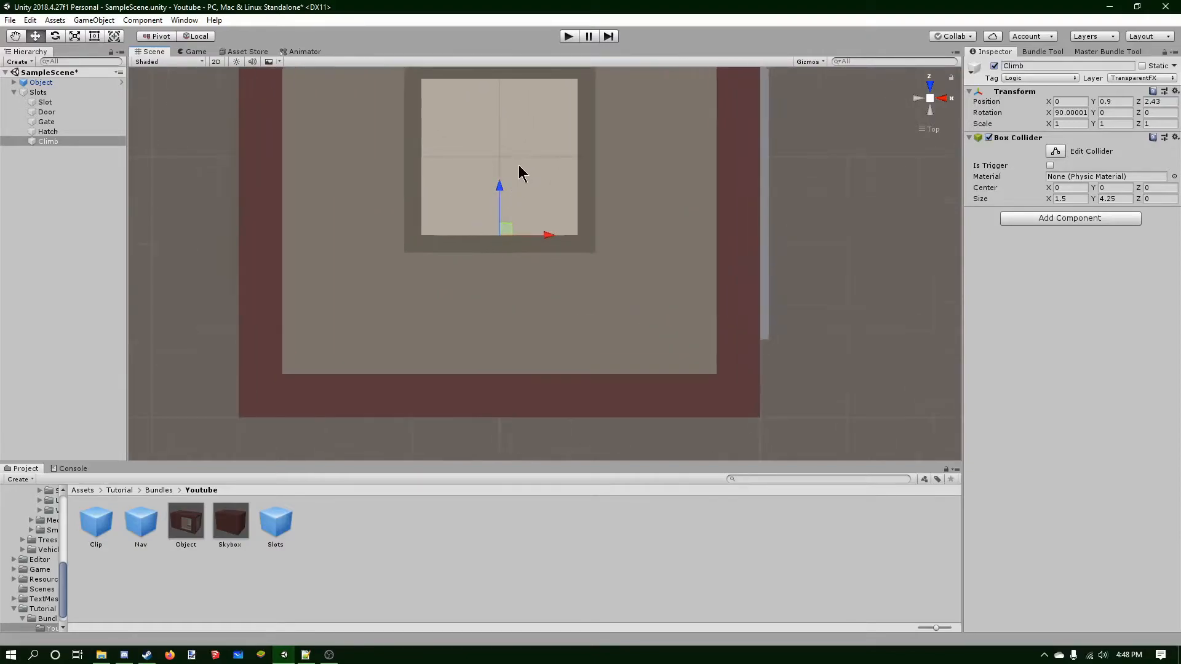
pyautogui.scroll(-4, 518, 163)
pyautogui.keyDown('alt'); pyautogui.moveTo(535, 182); pyautogui.dragTo(621, 198); pyautogui.keyUp('alt')
pyautogui.click(929, 99)
pyautogui.scroll(-3, 639, 199)
pyautogui.moveTo(635, 176); pyautogui.dragTo(552, 229, button='middle')
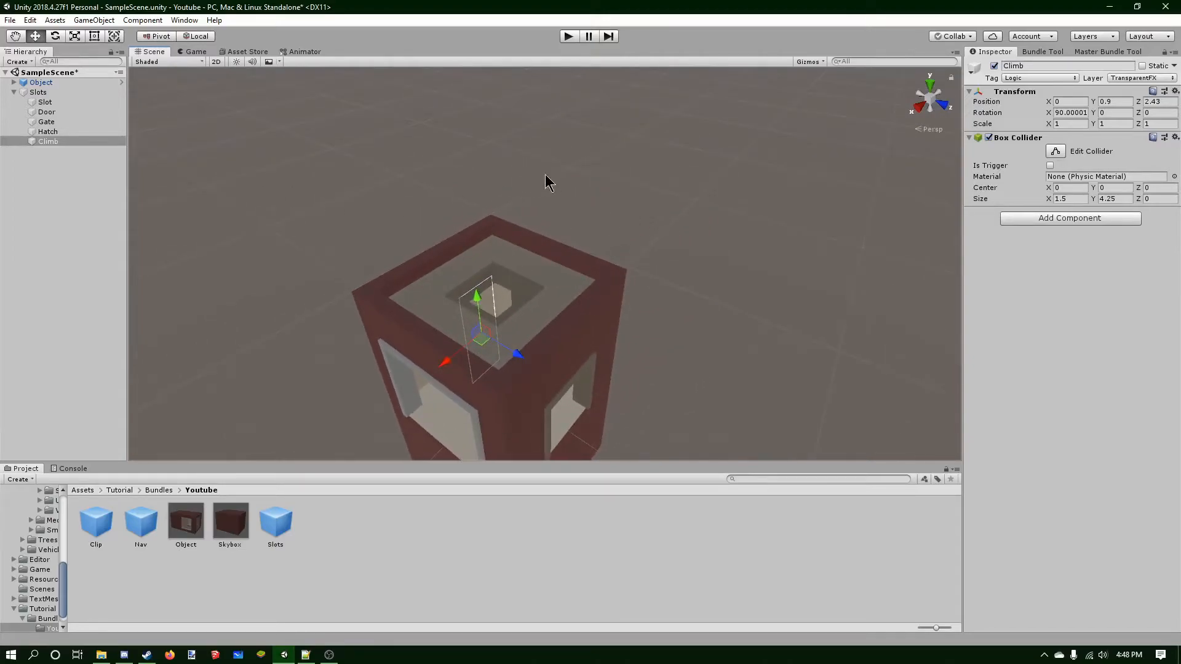
# Orbit around the box to inspect where the Climb collider sits.
pyautogui.keyDown('alt'); pyautogui.moveTo(538, 177); pyautogui.dragTo(253, 166); pyautogui.keyUp('alt')
pyautogui.moveTo(611, 203); pyautogui.dragTo(848, 296, button='middle')
pyautogui.moveTo(665, 257); pyautogui.dragTo(861, 298, button='middle')
pyautogui.keyDown('alt'); pyautogui.moveTo(861, 299); pyautogui.dragTo(680, 232); pyautogui.keyUp('alt')
pyautogui.moveTo(680, 232); pyautogui.dragTo(431, 320, button='middle')
pyautogui.press('f')
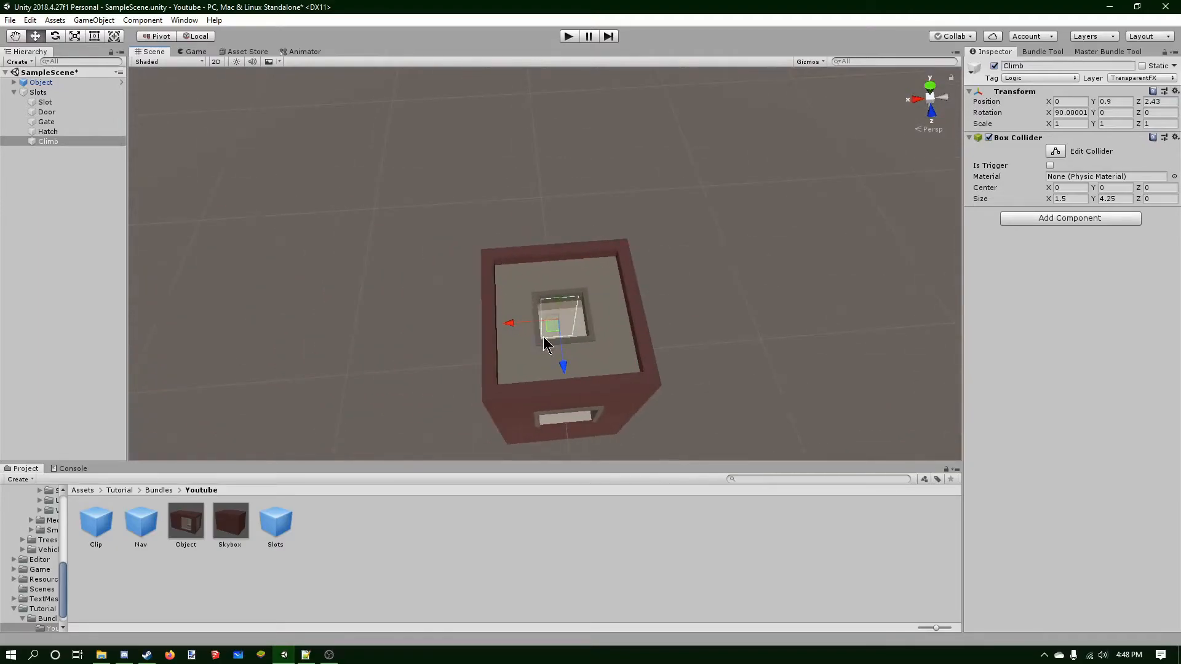
pyautogui.keyDown('alt'); pyautogui.moveTo(592, 319); pyautogui.dragTo(546, 215); pyautogui.keyUp('alt')
pyautogui.moveTo(508, 213); pyautogui.dragTo(523, 183, button='middle')
# Delete the old Slots prefab and save the Slots hierarchy as a new Slots prefab in the Youtube folder.
pyautogui.click(281, 511)
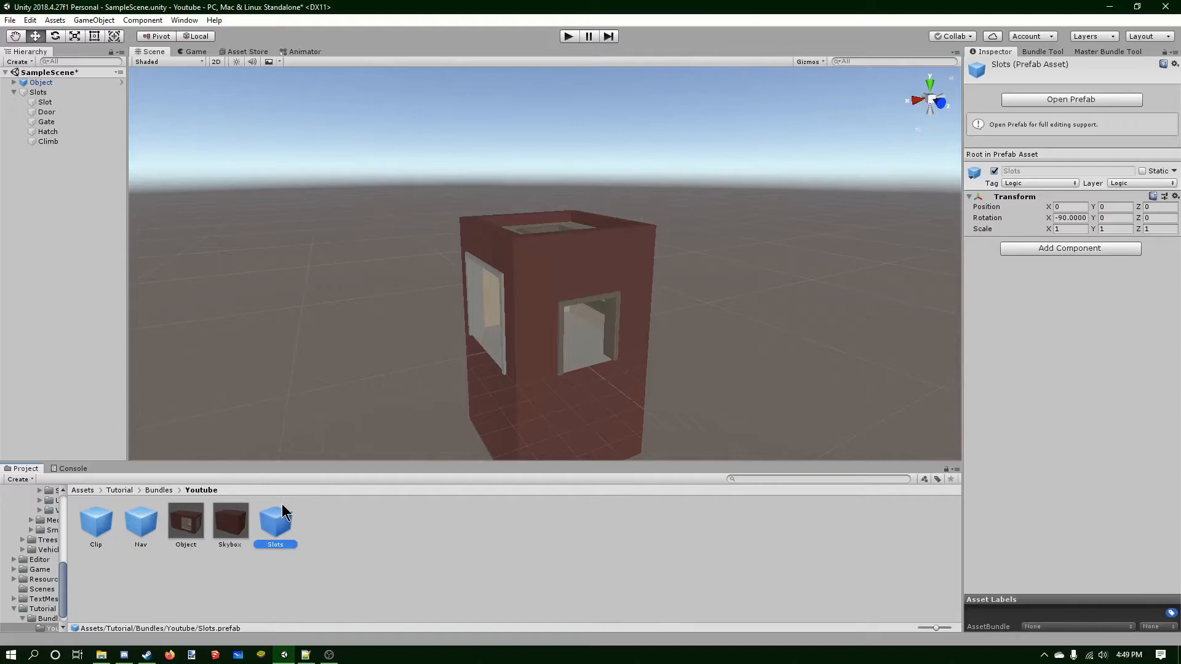
pyautogui.press('Delete')
pyautogui.click(629, 353)
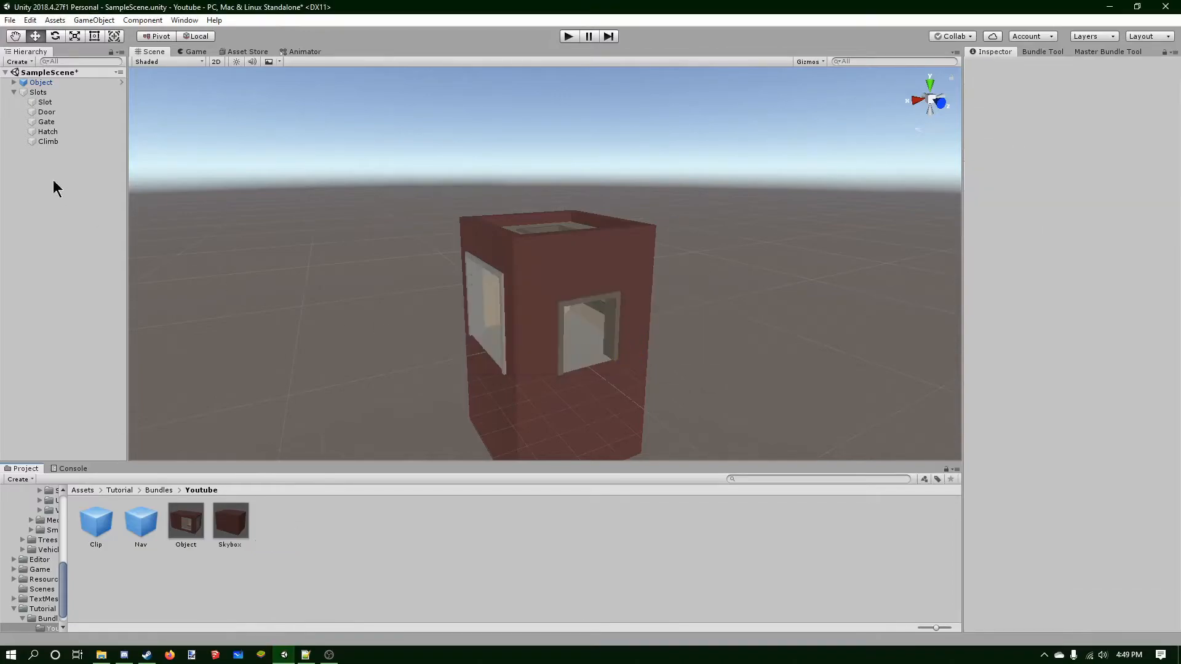
pyautogui.click(13, 92)
pyautogui.moveTo(32, 93); pyautogui.dragTo(286, 522)
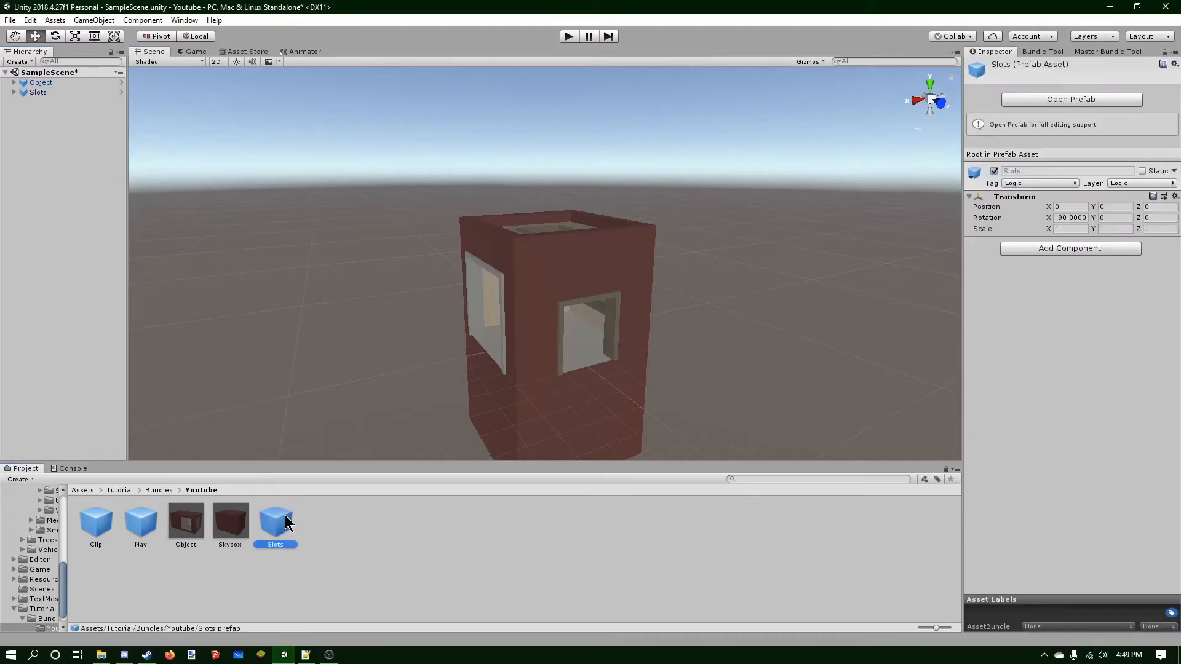
# Remove the Object and Slots instances from the scene and save the scene.
pyautogui.click(57, 92)
pyautogui.keyDown('ctrl'); pyautogui.click(55, 83); pyautogui.keyUp('ctrl')
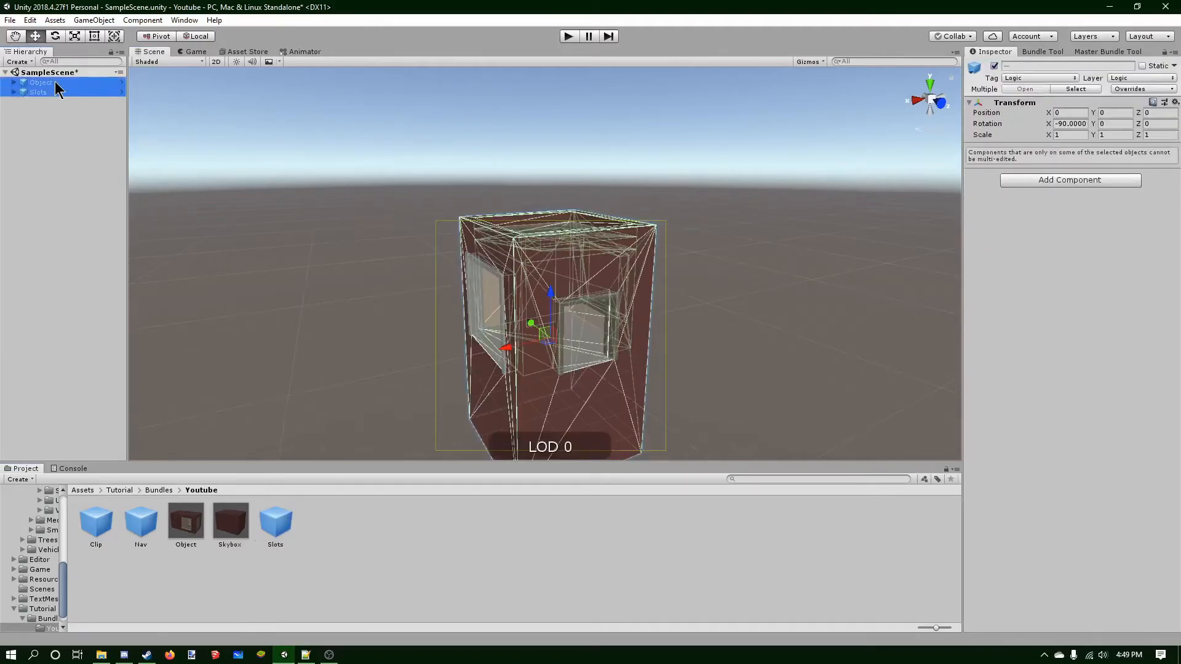
pyautogui.press('Delete')
pyautogui.hotkey('ctrl', 's')
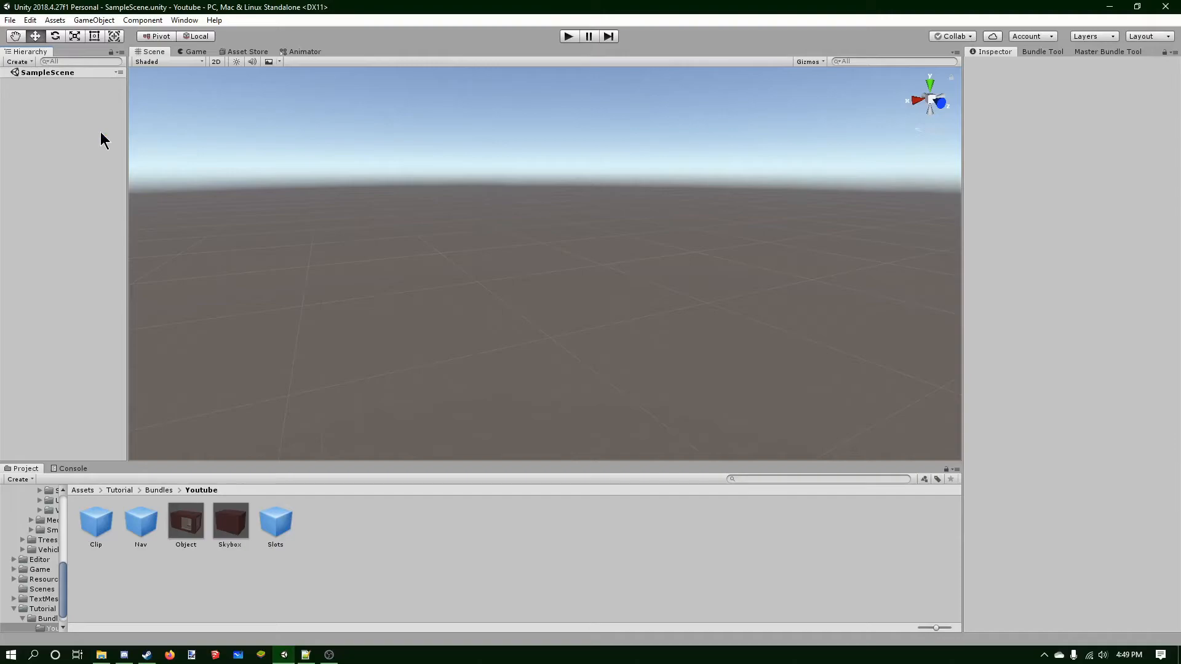
# Close the Bundle Tool window, reopen it from the Unturned tools and dock it beside the Inspector.
pyautogui.click(1043, 52)
pyautogui.rightClick(1042, 52)
pyautogui.click(1054, 71)
pyautogui.click(184, 20)
pyautogui.moveTo(220, 85)
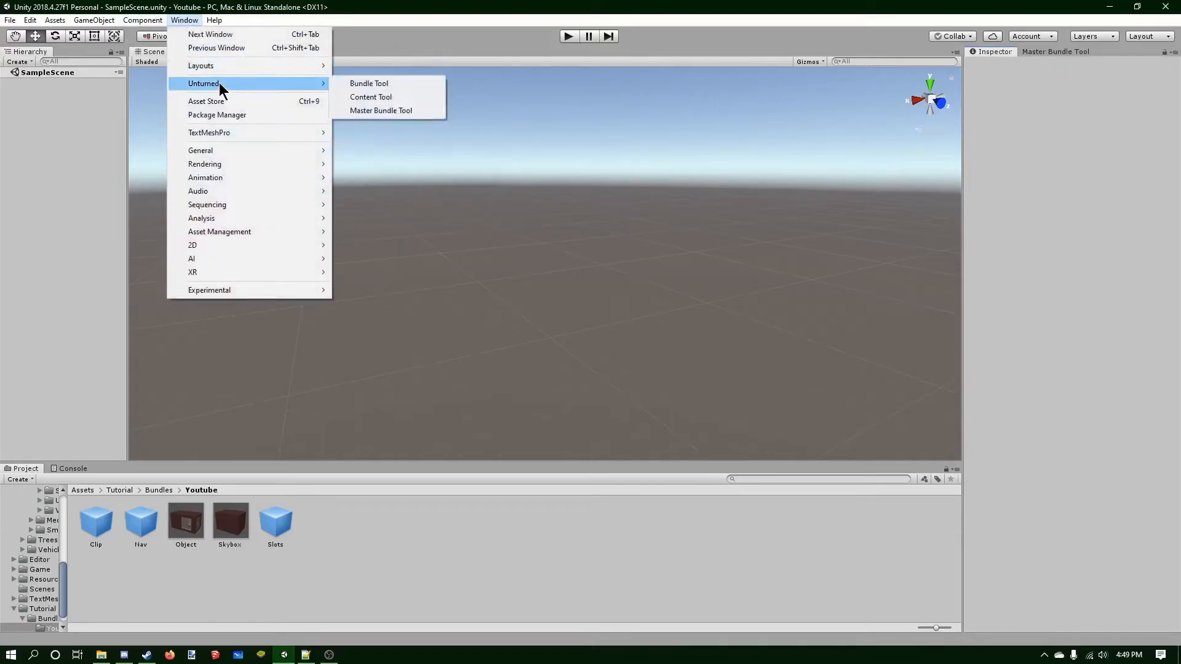
pyautogui.click(393, 84)
pyautogui.moveTo(273, 104); pyautogui.dragTo(1021, 62)
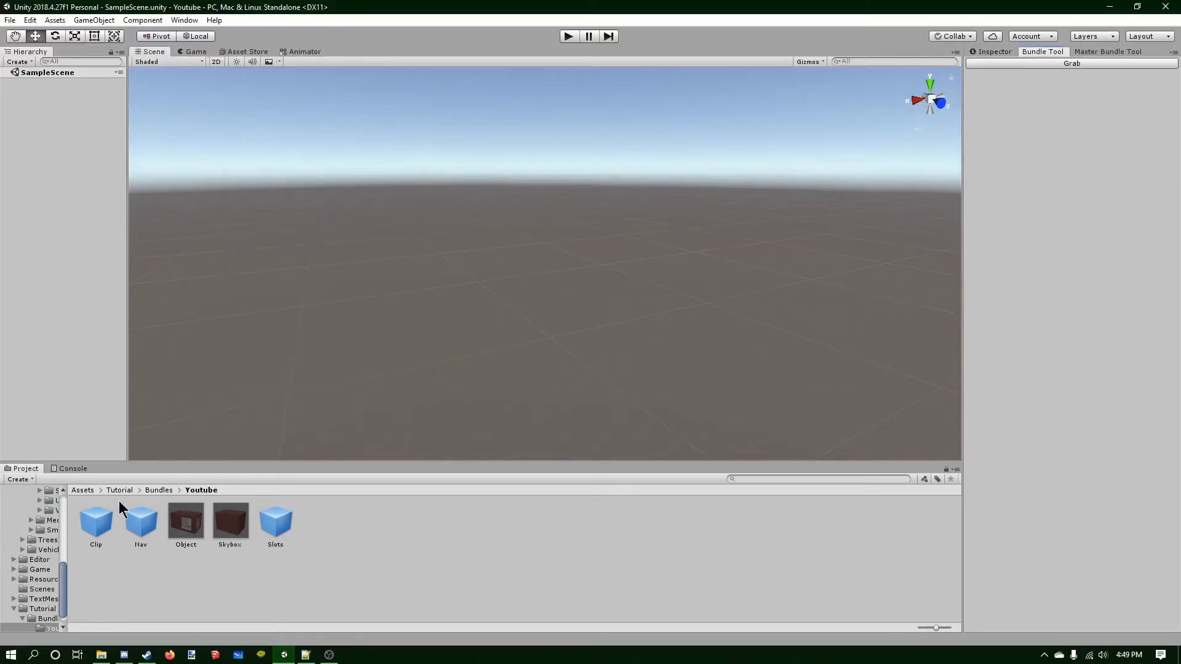
# Select the Youtube folder under Bundles and grab its assets into the Bundle Tool.
pyautogui.click(159, 491)
pyautogui.click(96, 521)
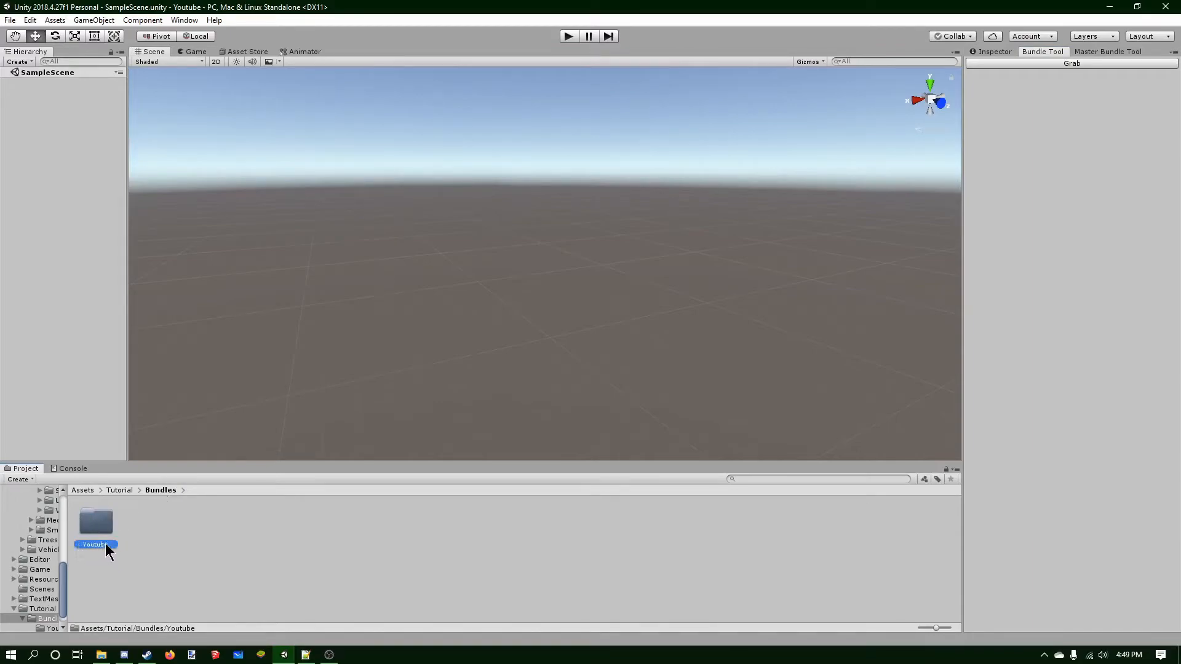
pyautogui.click(1029, 63)
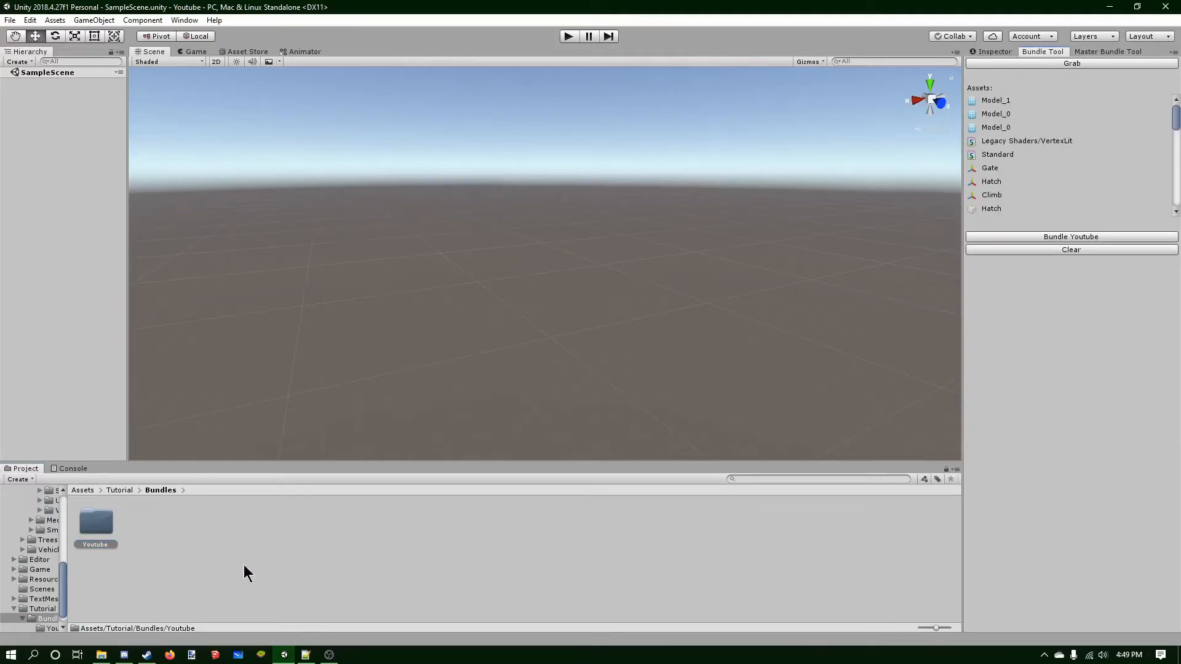
# Start bundling Youtube and browse the save location to Unturned's Bundles > Objects > TEST folder.
pyautogui.click(1057, 238)
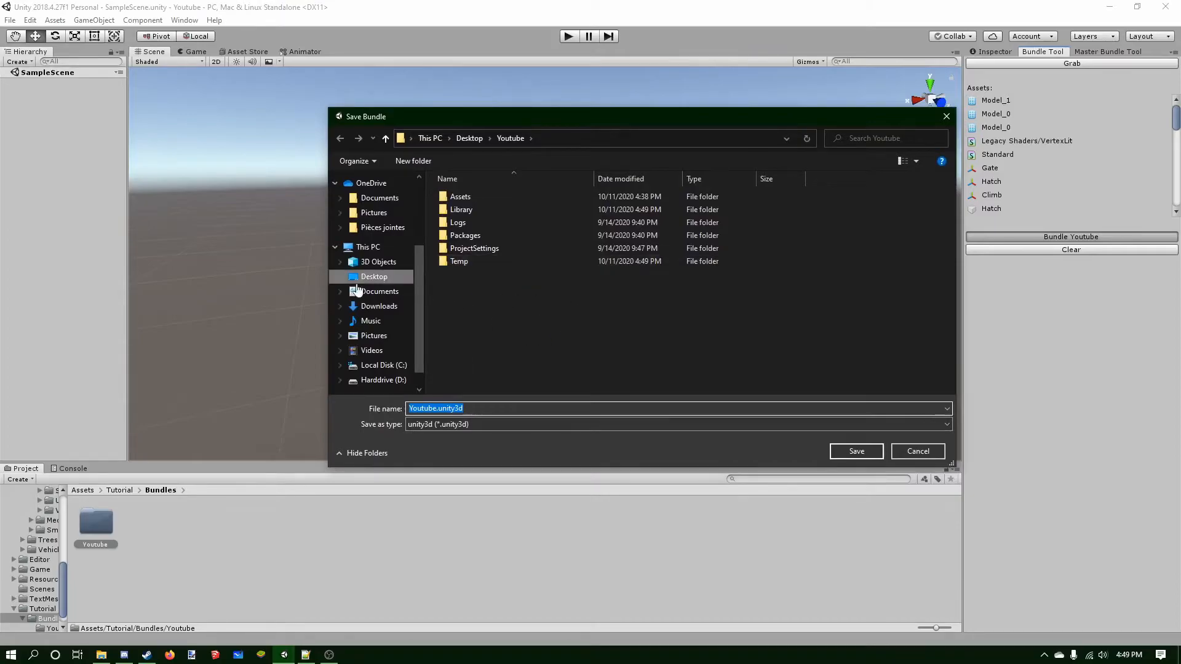
pyautogui.scroll(3, 358, 289)
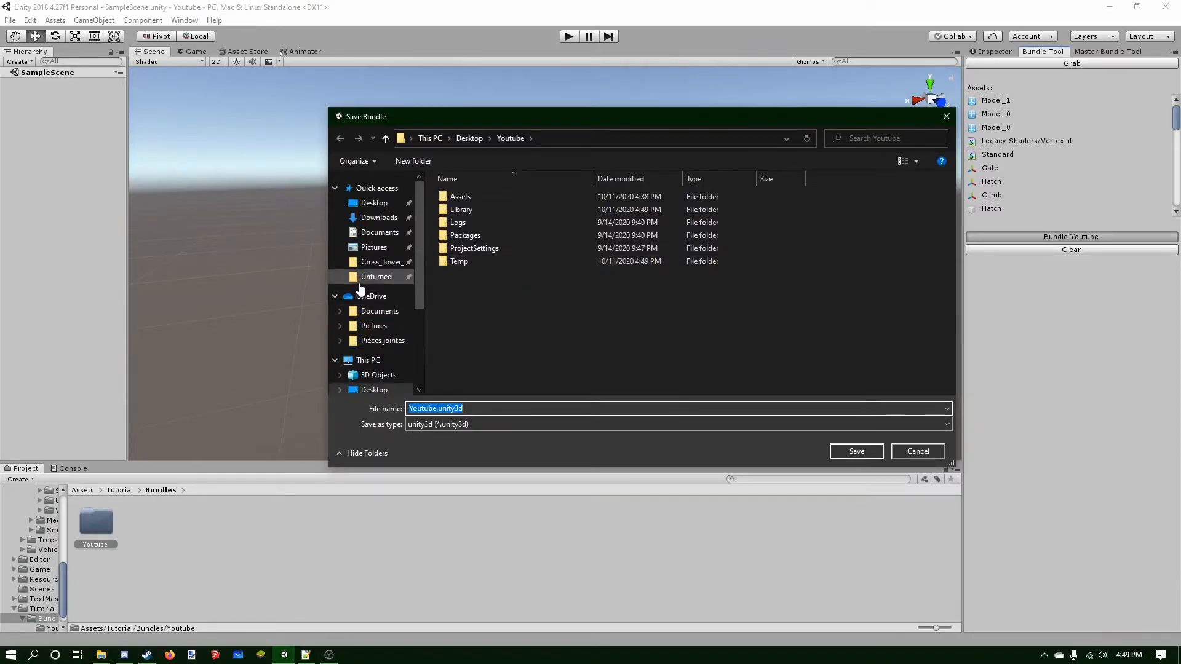
pyautogui.click(361, 280)
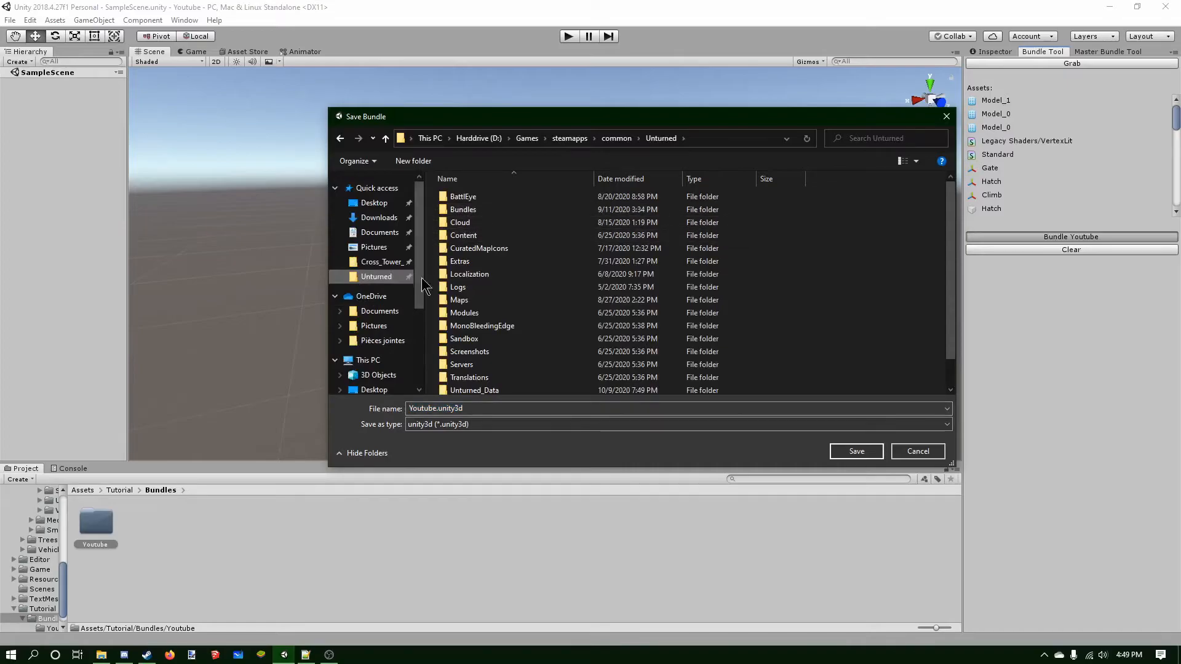
pyautogui.doubleClick(483, 214)
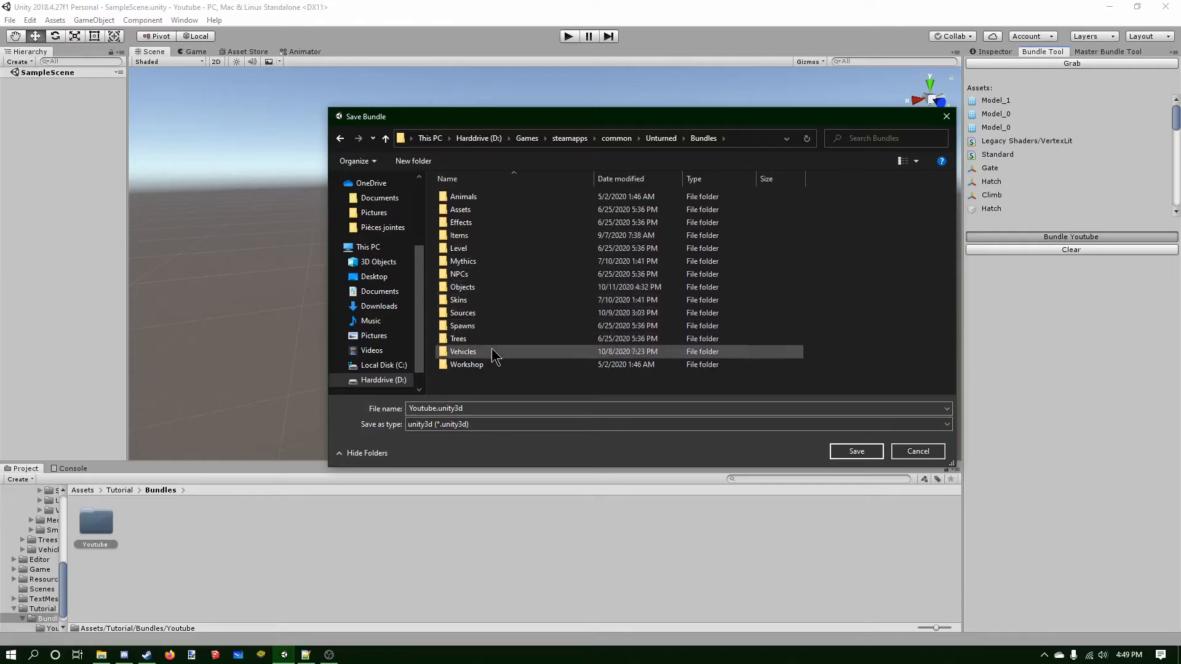
pyautogui.doubleClick(489, 287)
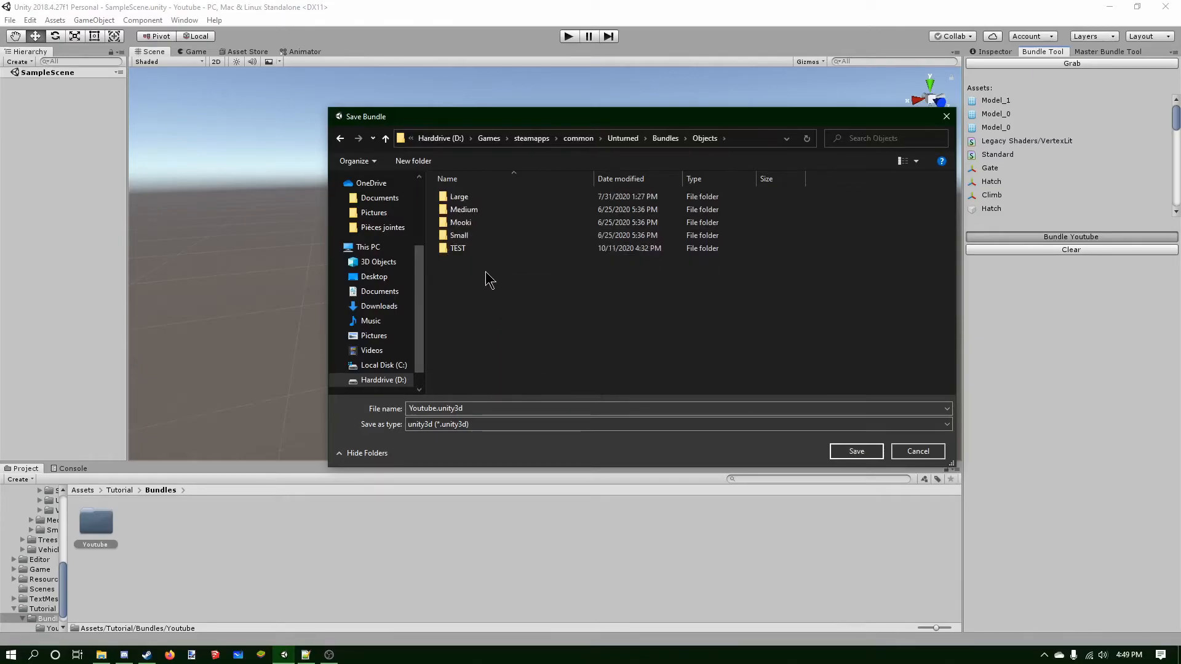
pyautogui.doubleClick(483, 250)
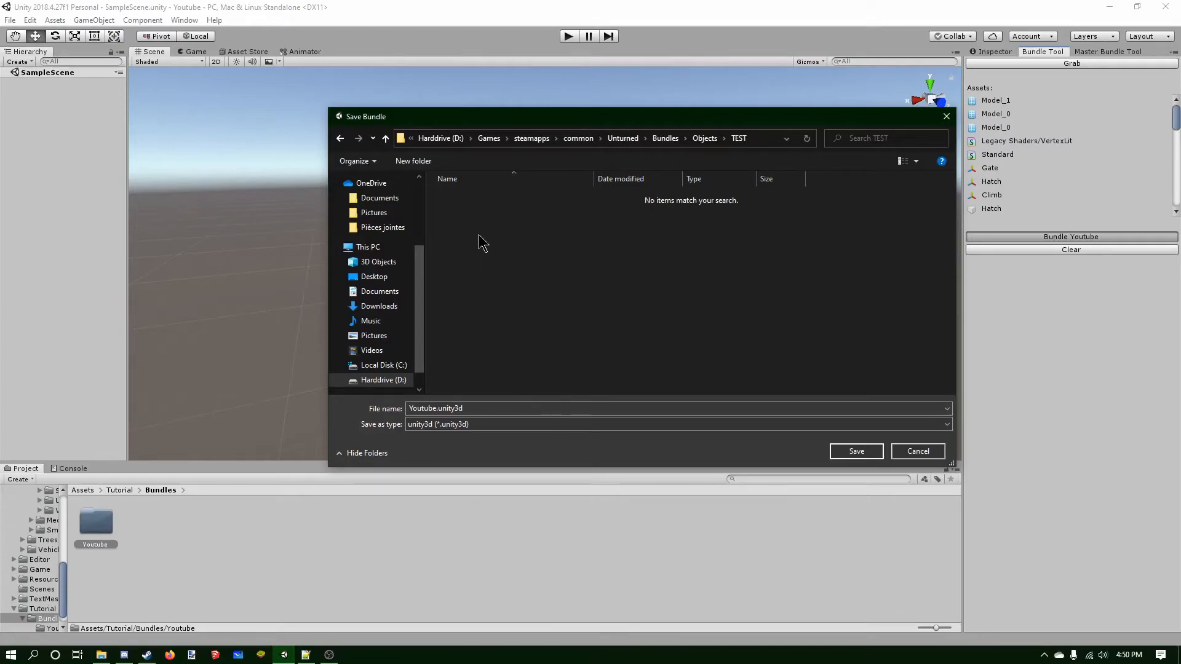
# Check the Youtube.dat file in Notepad++, then save the bundle as Youtube.unity3d into the TEST folder.
pyautogui.moveTo(522, 117); pyautogui.dragTo(503, 113)
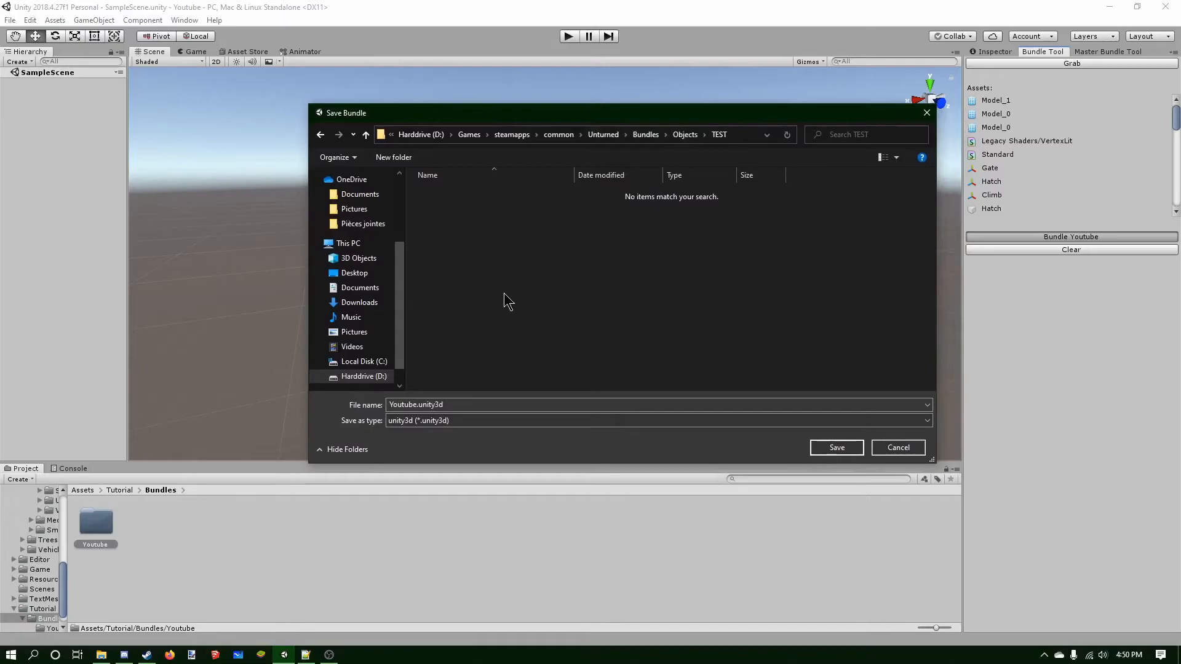
pyautogui.click(306, 654)
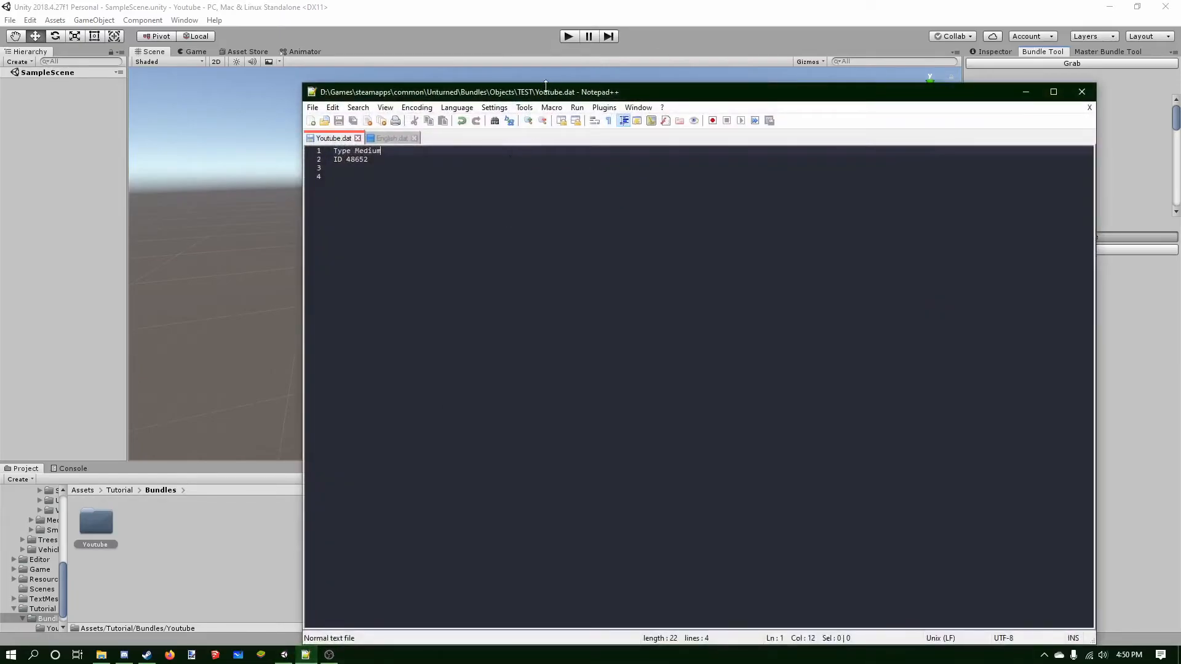
pyautogui.moveTo(546, 87); pyautogui.dragTo(599, 114)
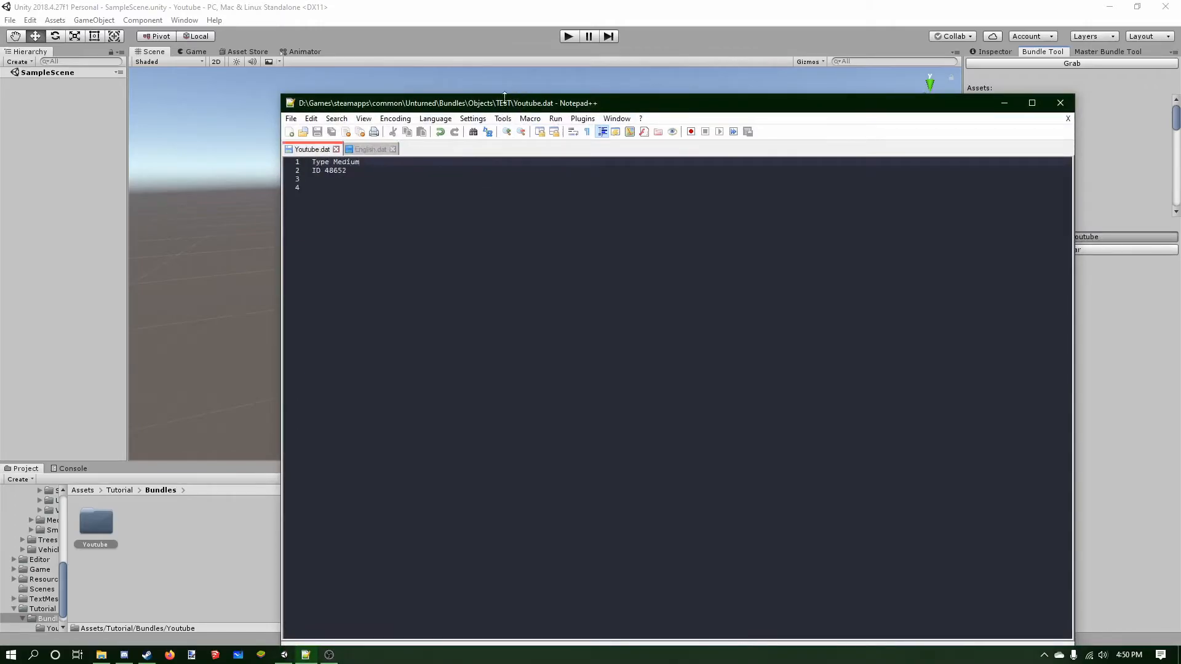
pyautogui.click(1004, 103)
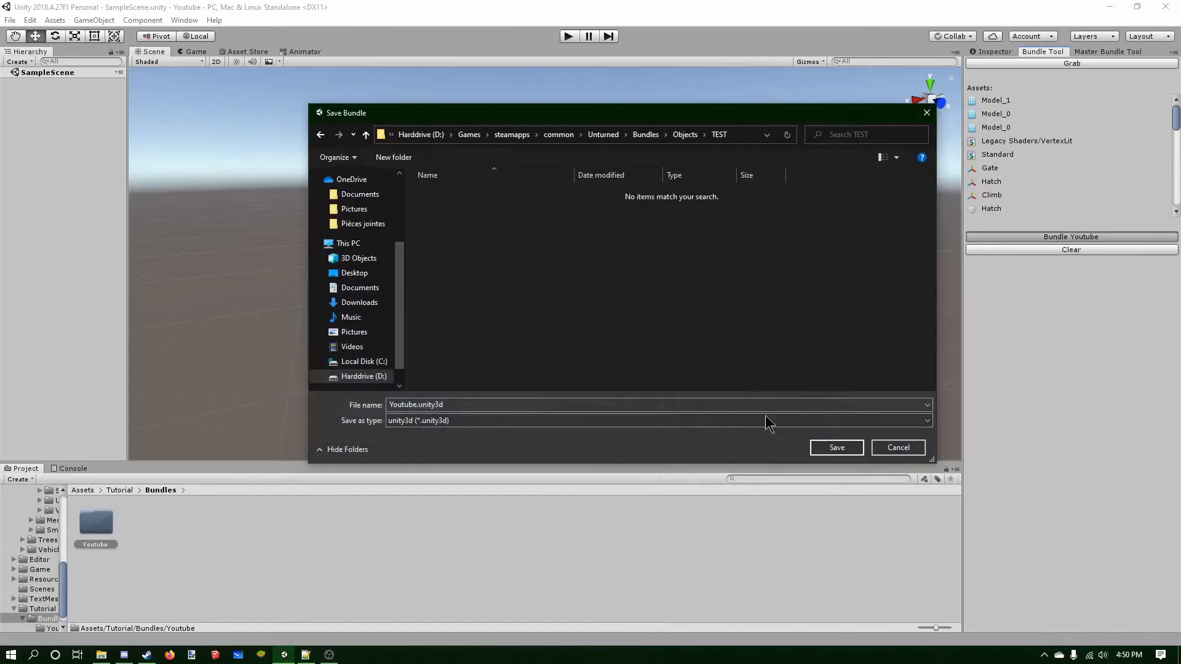
pyautogui.click(821, 449)
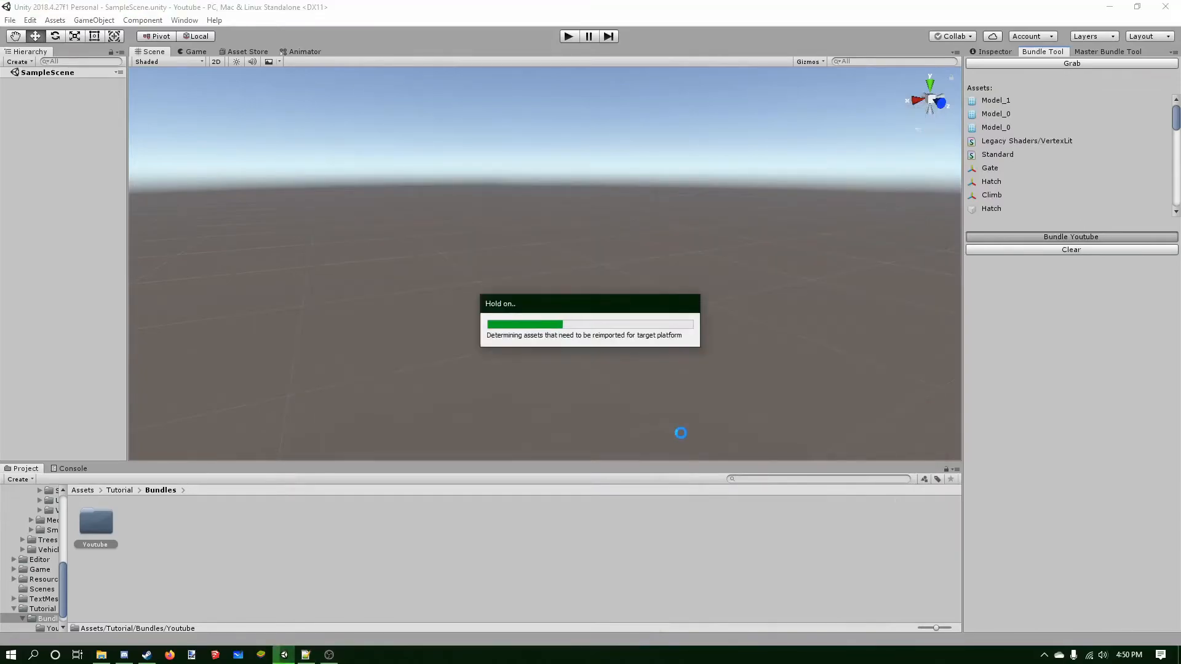
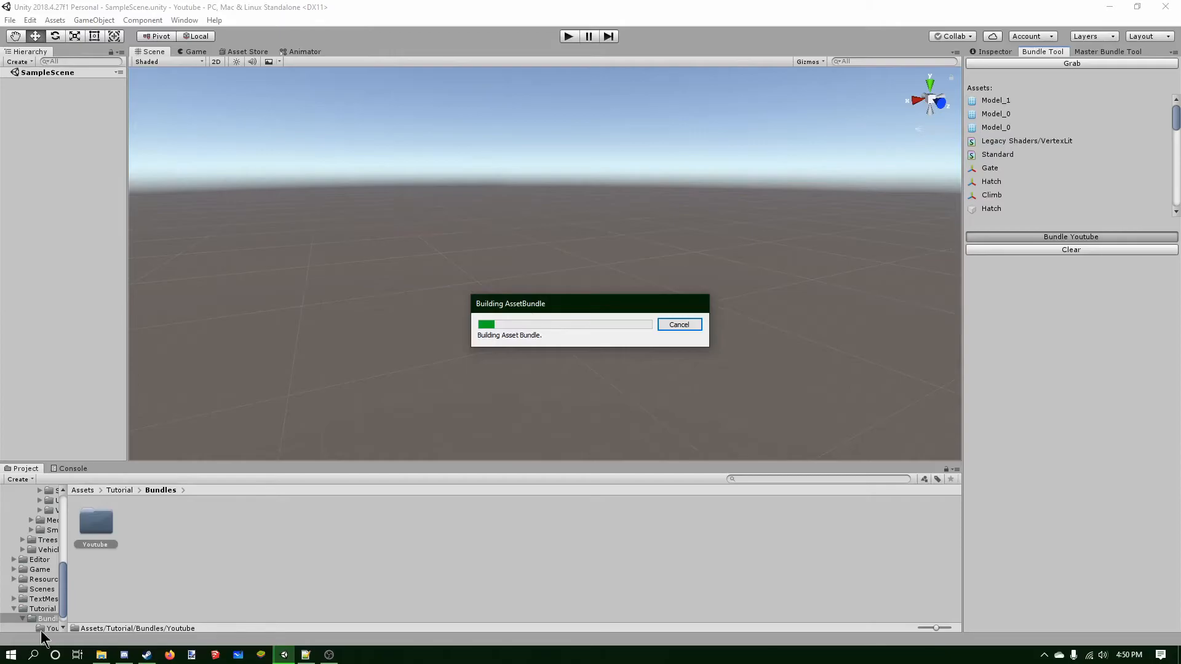
# Open the Console to check the bundle build log, then clear it.
pyautogui.click(67, 469)
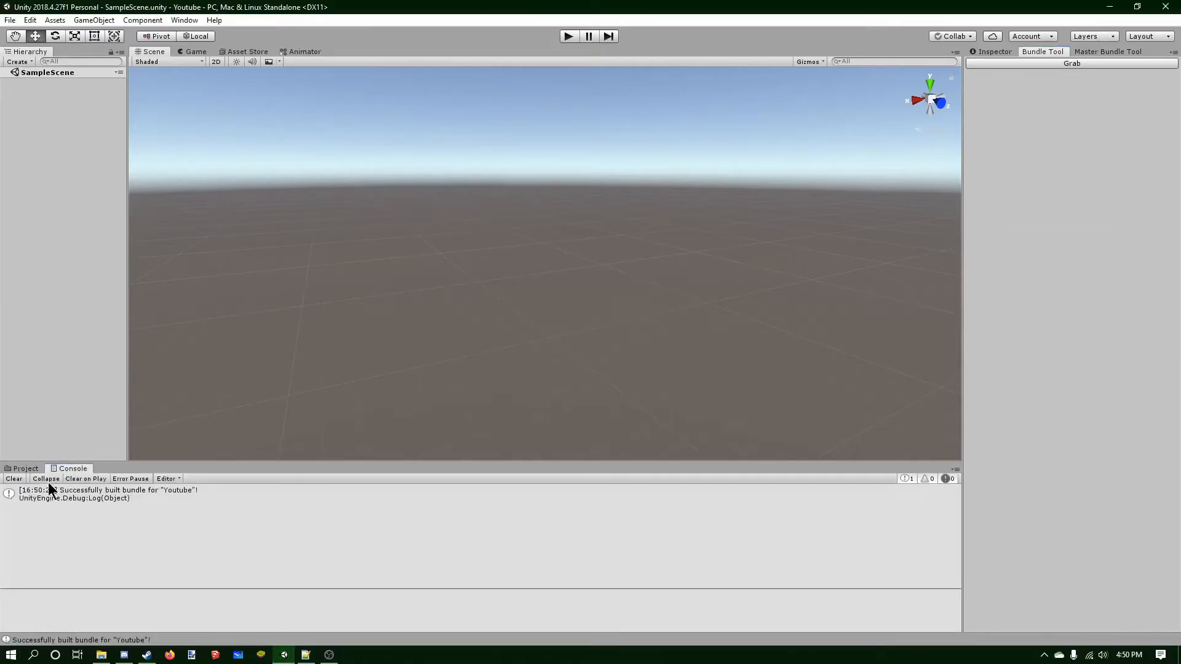
pyautogui.click(130, 497)
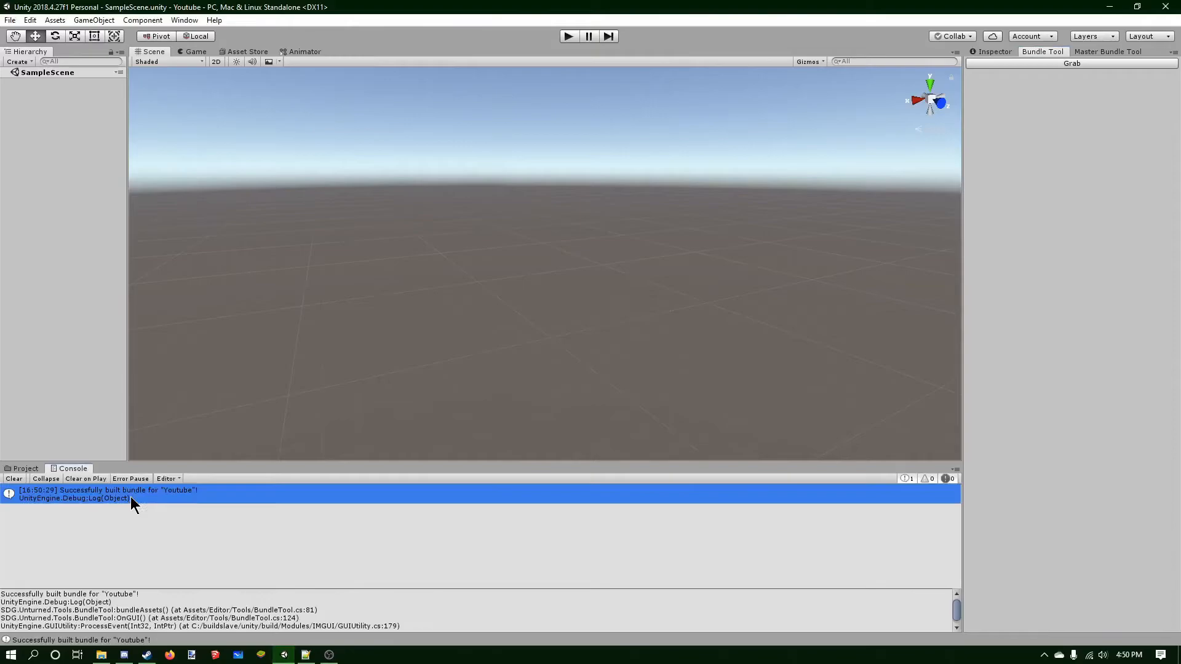
pyautogui.click(14, 478)
# Open File Explorer and examine the files in Unturned's Objects TEST folder.
pyautogui.click(102, 654)
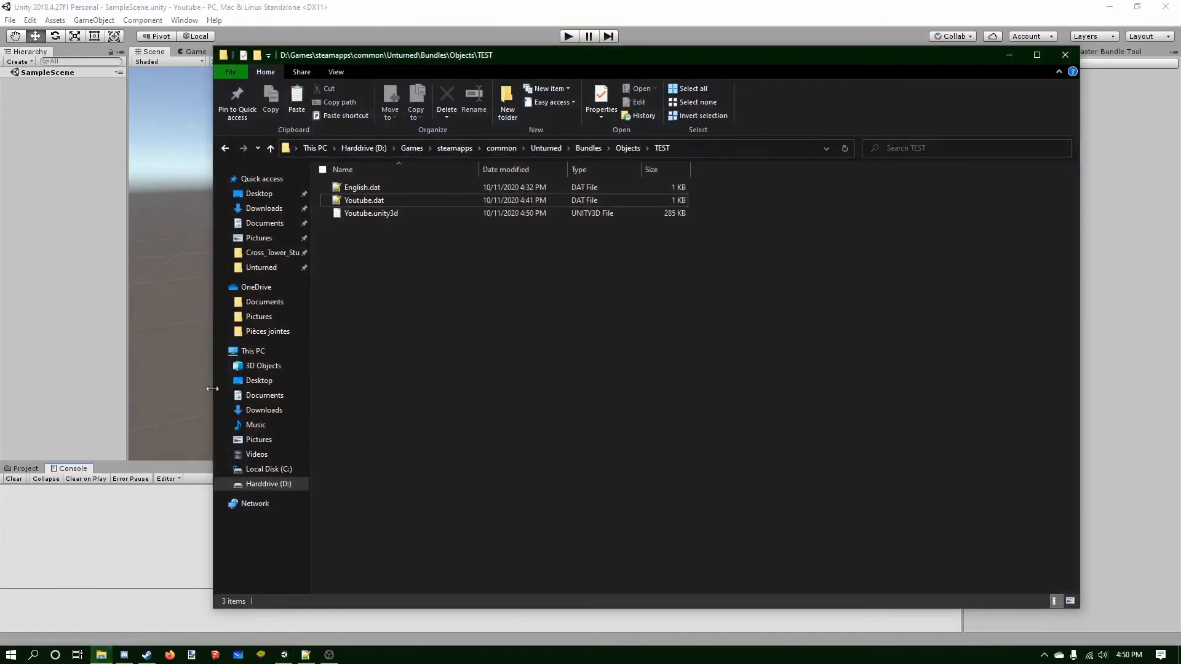
pyautogui.moveTo(400, 249); pyautogui.dragTo(383, 188)
pyautogui.click(377, 242)
pyautogui.click(376, 191)
pyautogui.click(377, 200)
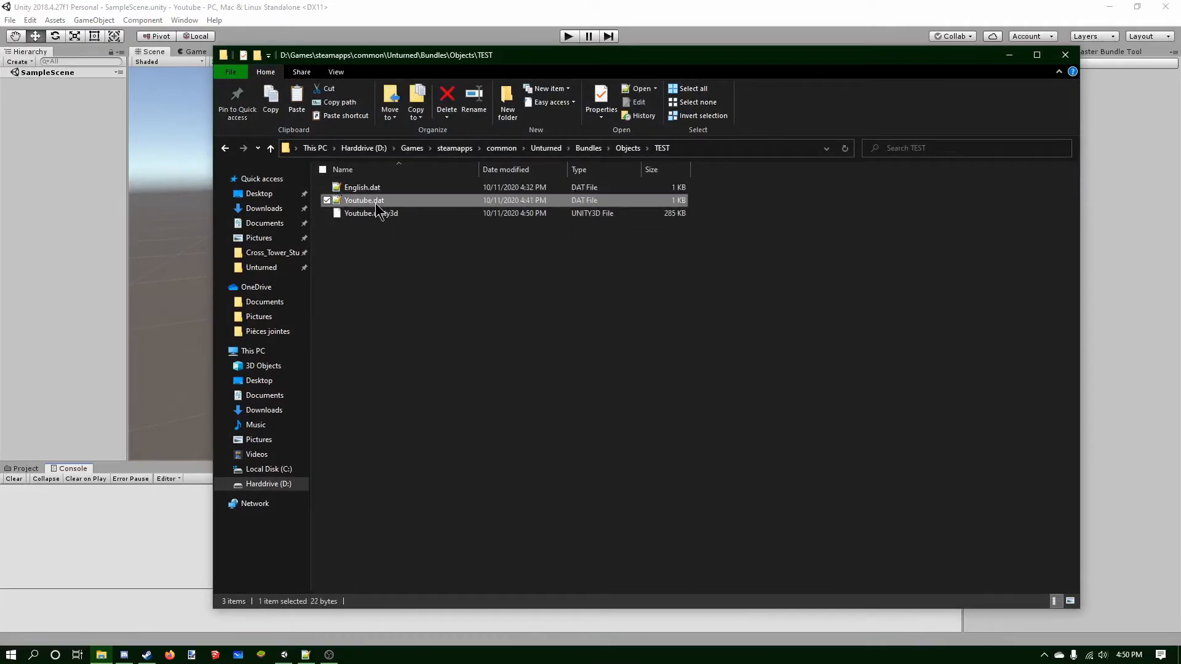
pyautogui.click(377, 214)
pyautogui.click(367, 229)
pyautogui.click(371, 201)
pyautogui.keyDown('ctrl'); pyautogui.click(374, 192); pyautogui.keyUp('ctrl')
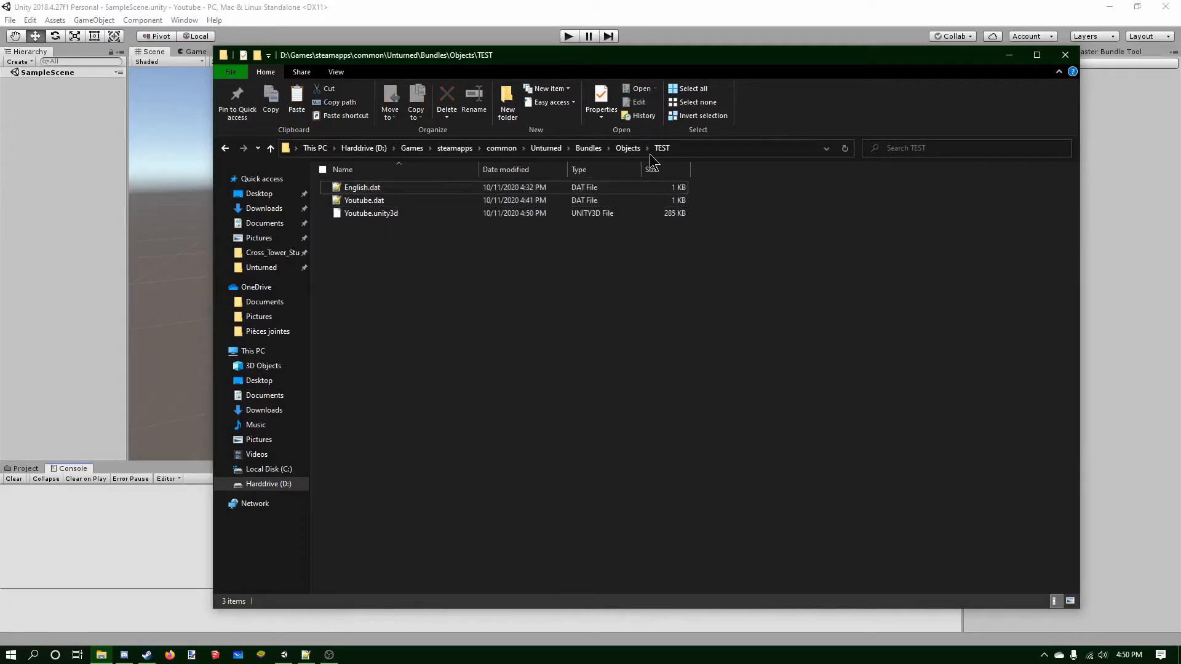
# Copy Airport_0's dat files from Objects > Large > Buildings into the TEST folder, skipping English.dat.
pyautogui.click(629, 148)
pyautogui.doubleClick(383, 187)
pyautogui.doubleClick(382, 185)
pyautogui.doubleClick(383, 186)
pyautogui.hotkey('ctrl', 'a')
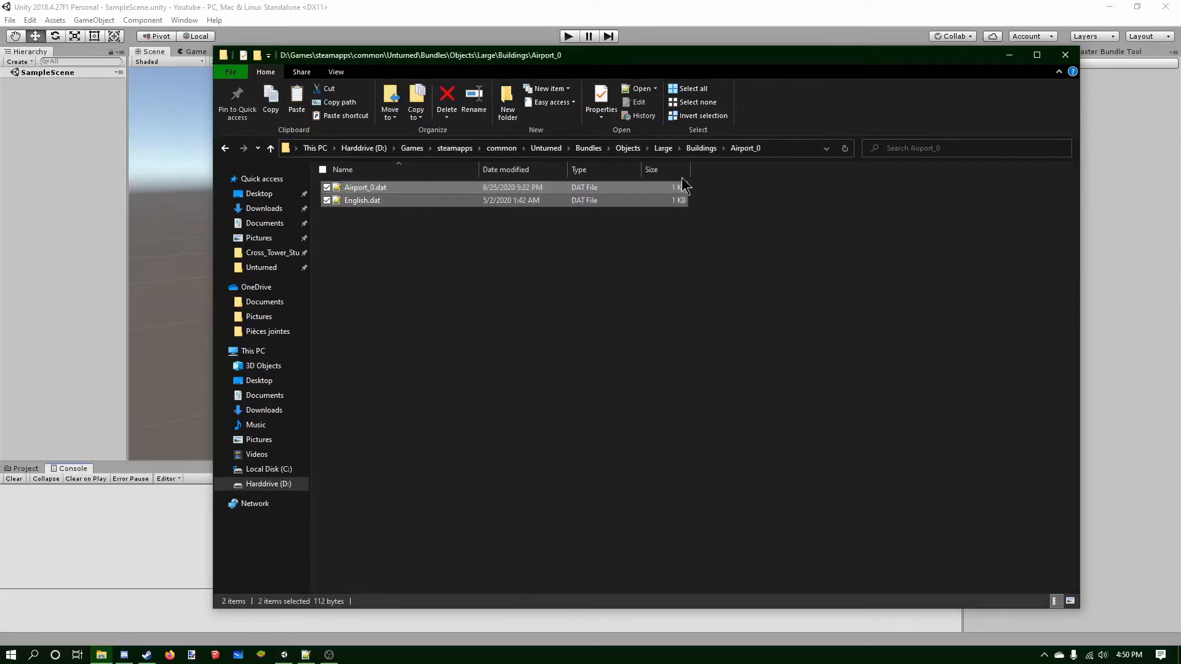
pyautogui.click(587, 148)
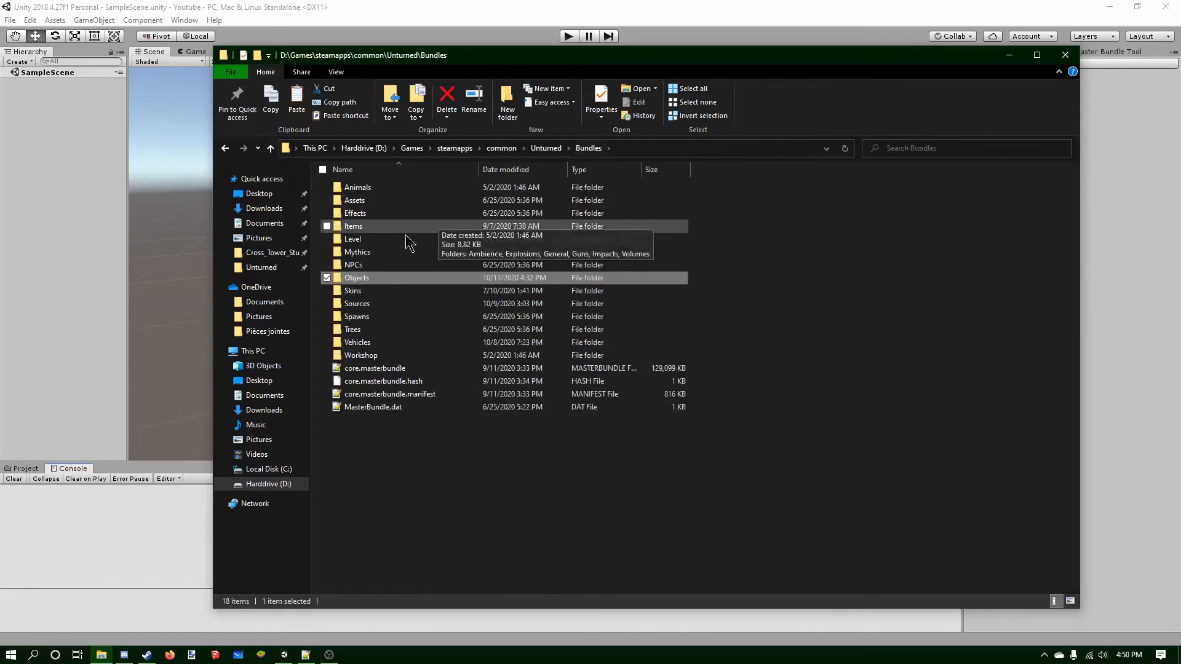
pyautogui.doubleClick(384, 278)
pyautogui.doubleClick(377, 239)
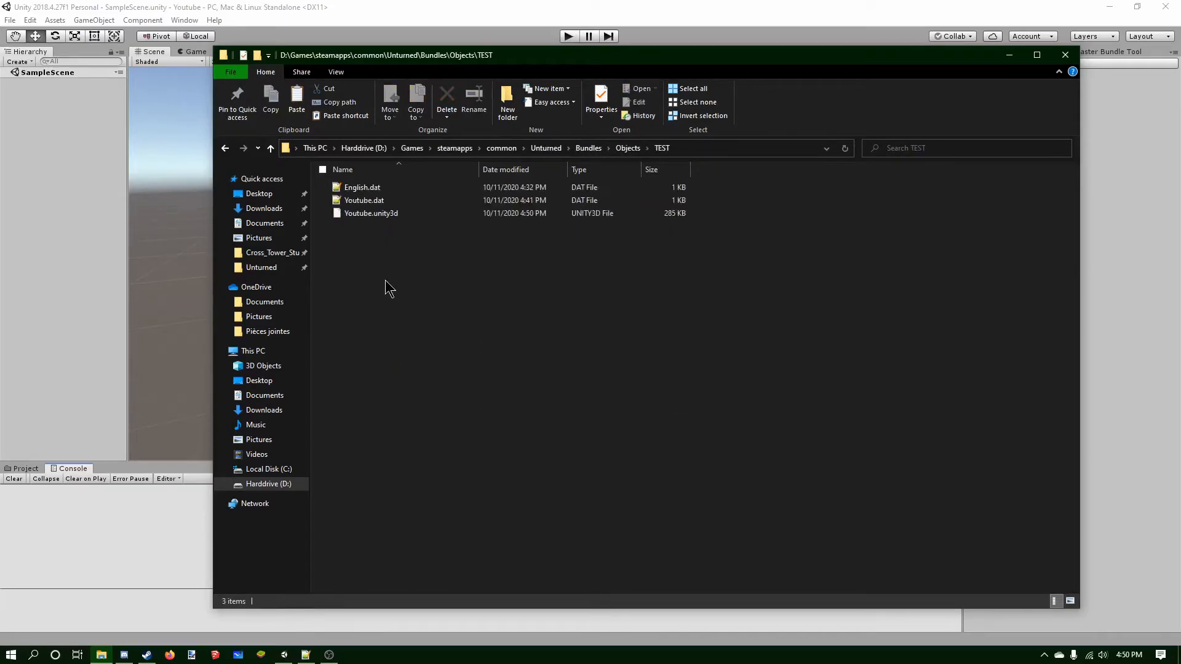
pyautogui.click(376, 201)
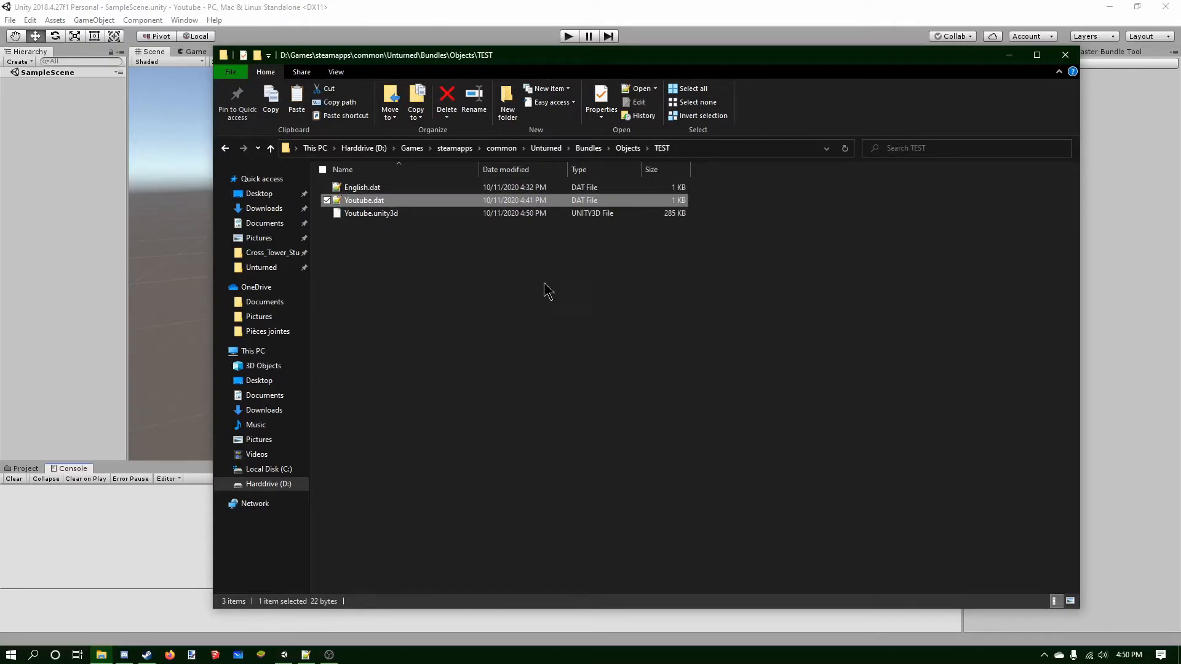
pyautogui.hotkey('ctrl', 'v')
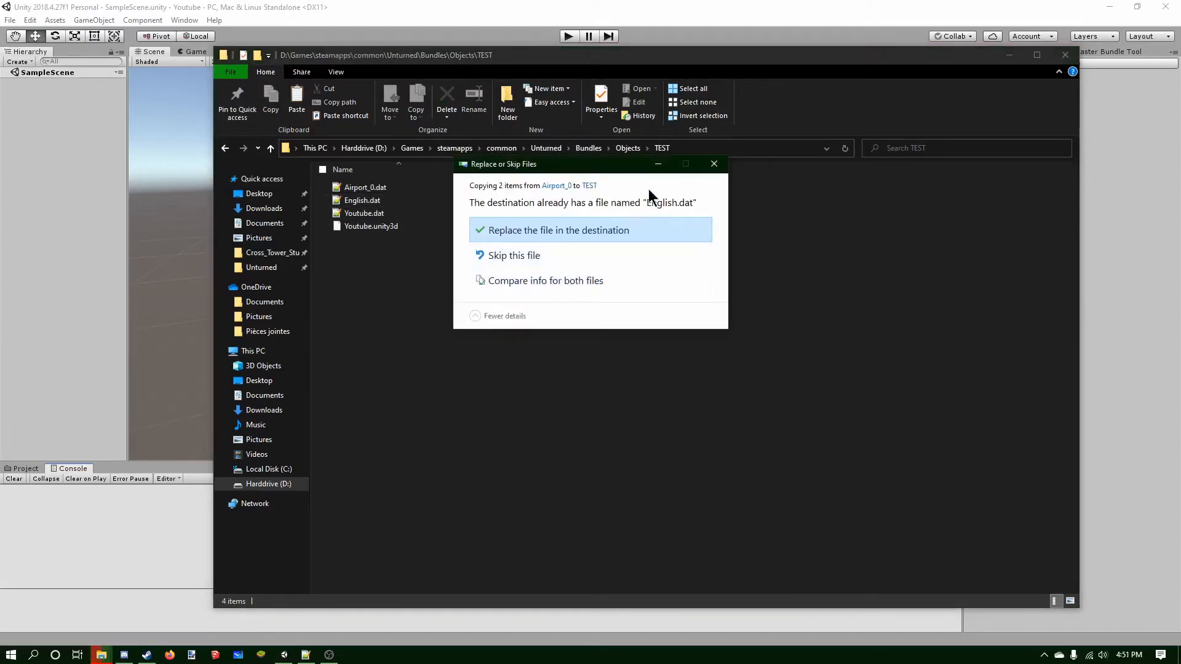
pyautogui.click(713, 164)
# Open English.dat from the TEST folder in Notepad++ to check it, then close it.
pyautogui.doubleClick(395, 202)
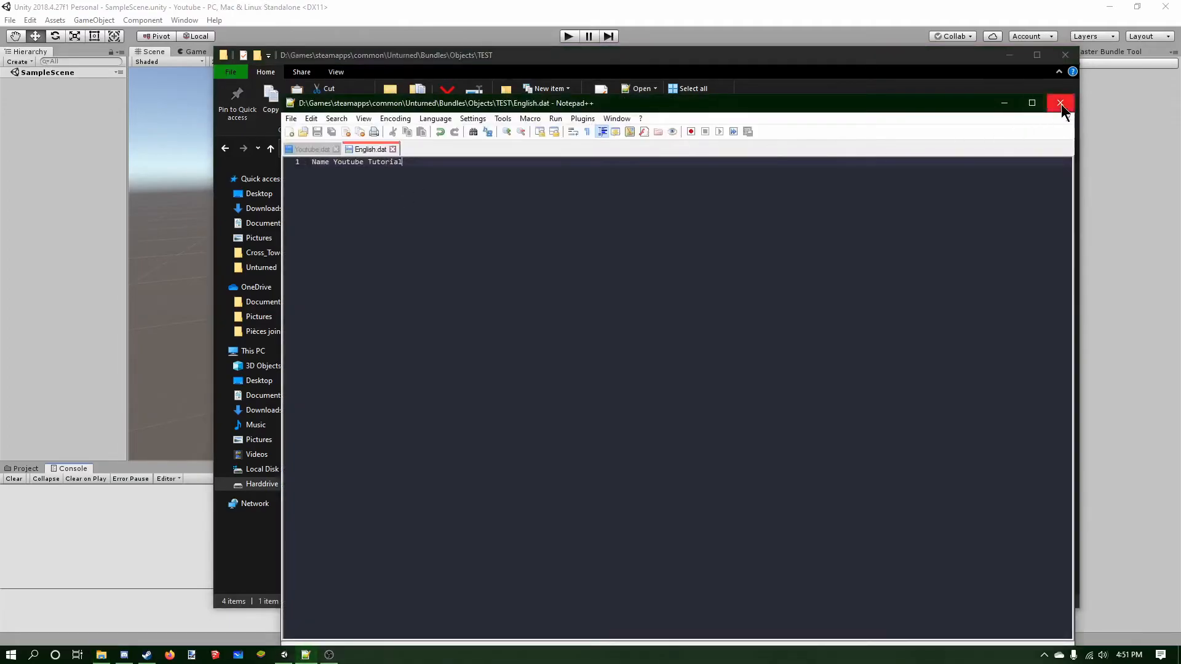
pyautogui.click(1060, 103)
# Delete the copied Airport_0.dat from the TEST folder.
pyautogui.click(377, 213)
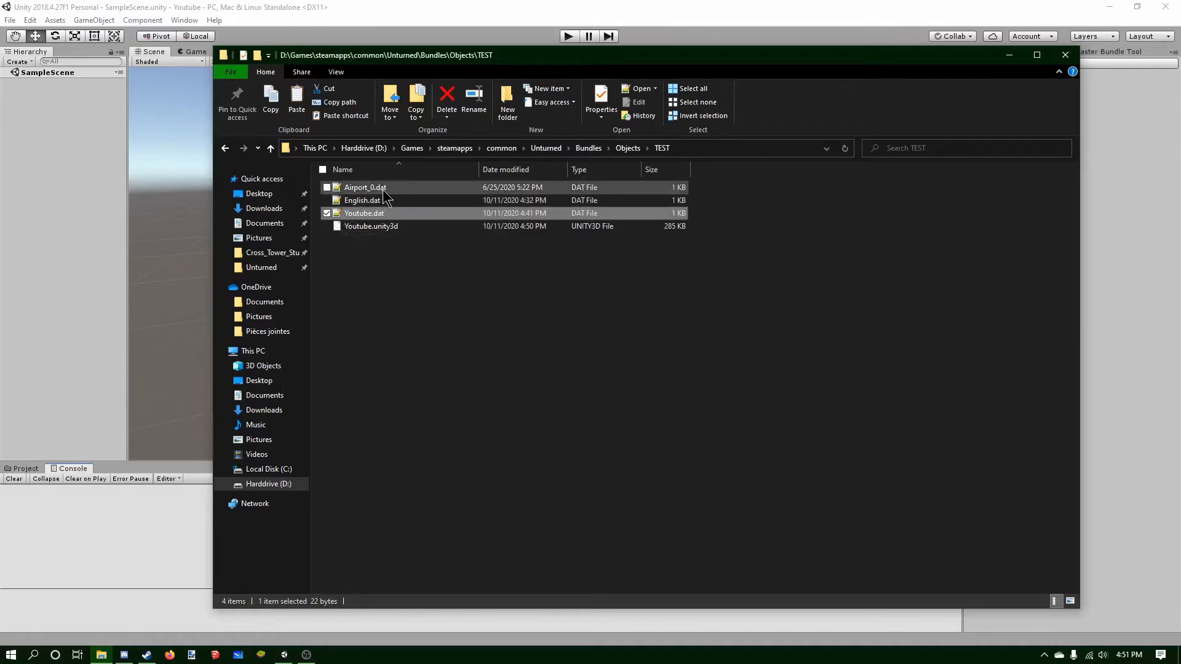
pyautogui.click(380, 227)
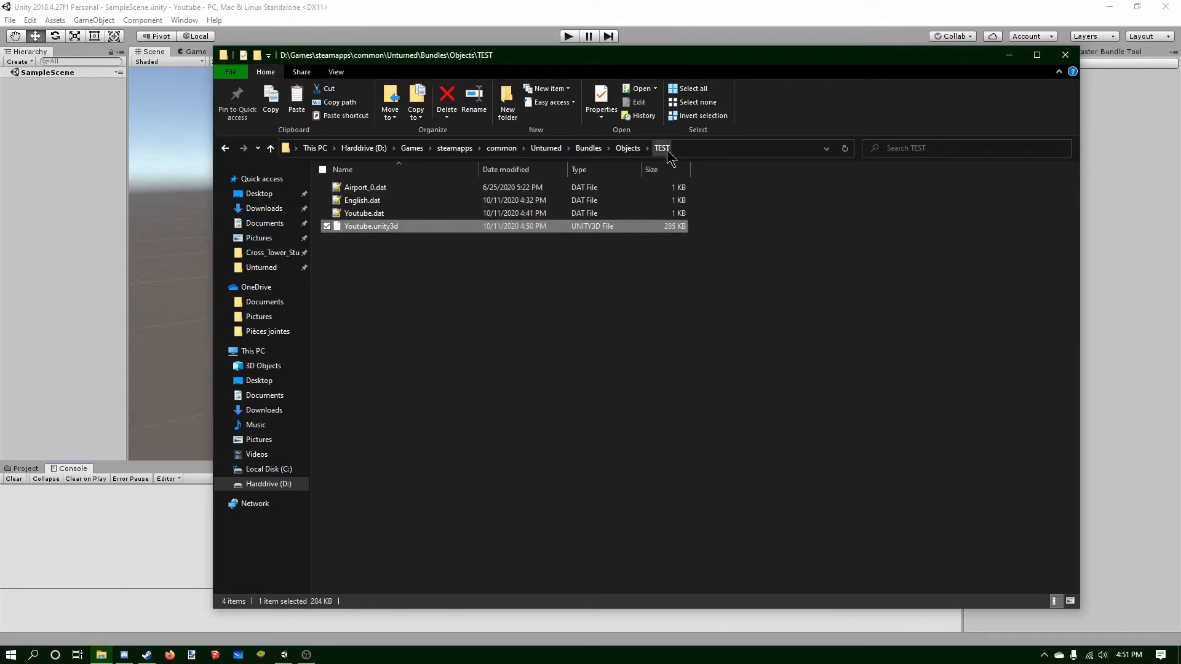
pyautogui.click(520, 192)
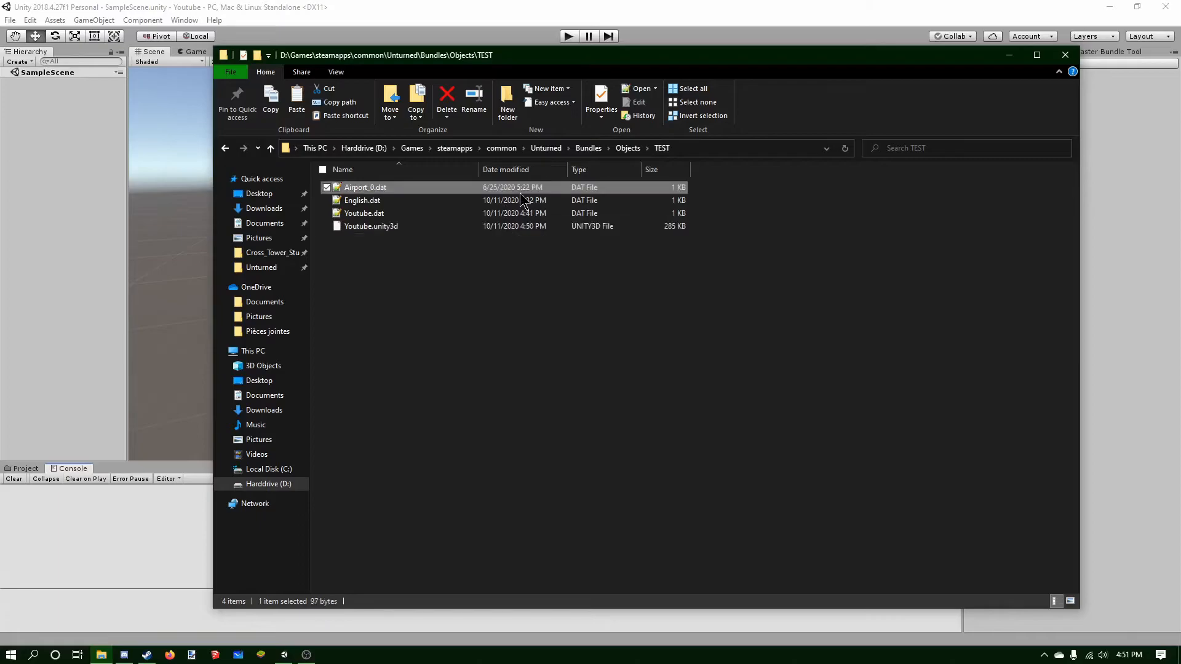
pyautogui.press('Delete')
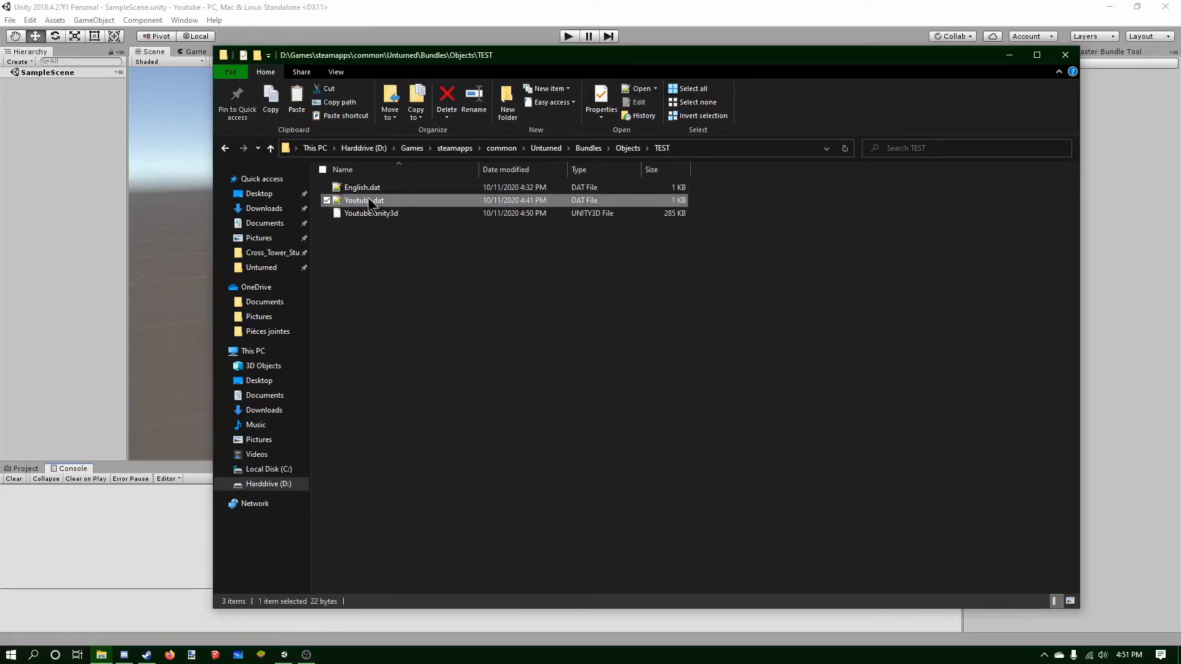
# Rename the TEST folder under Objects to Youtube.
pyautogui.click(376, 214)
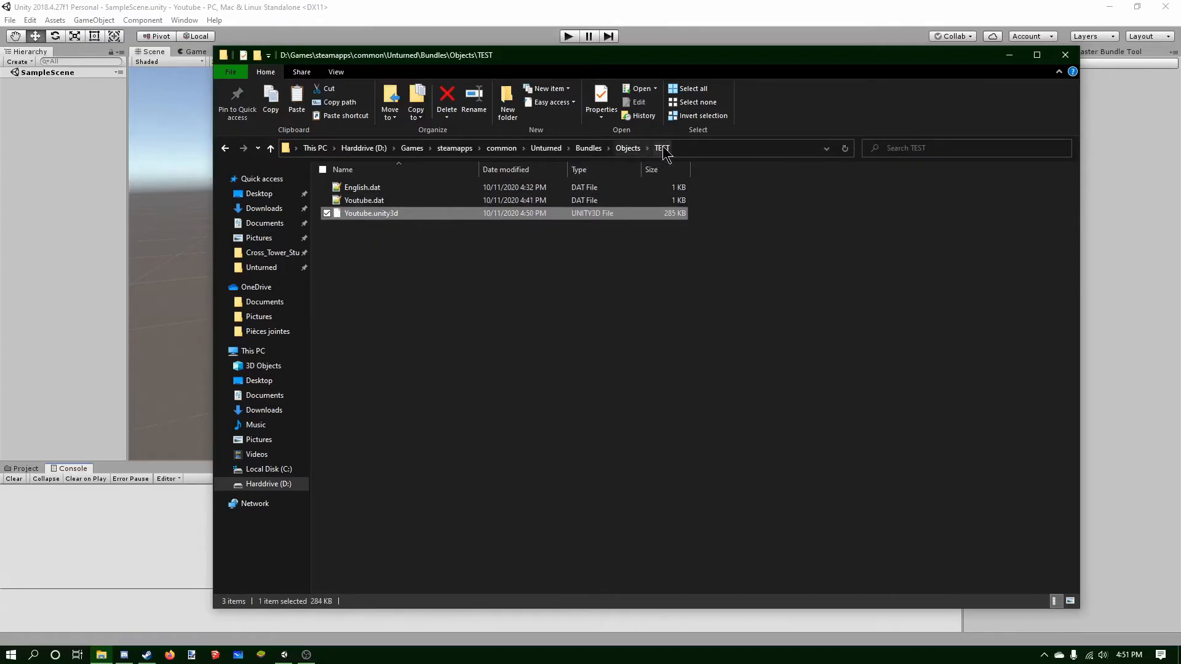
pyautogui.click(628, 148)
pyautogui.press('F2')
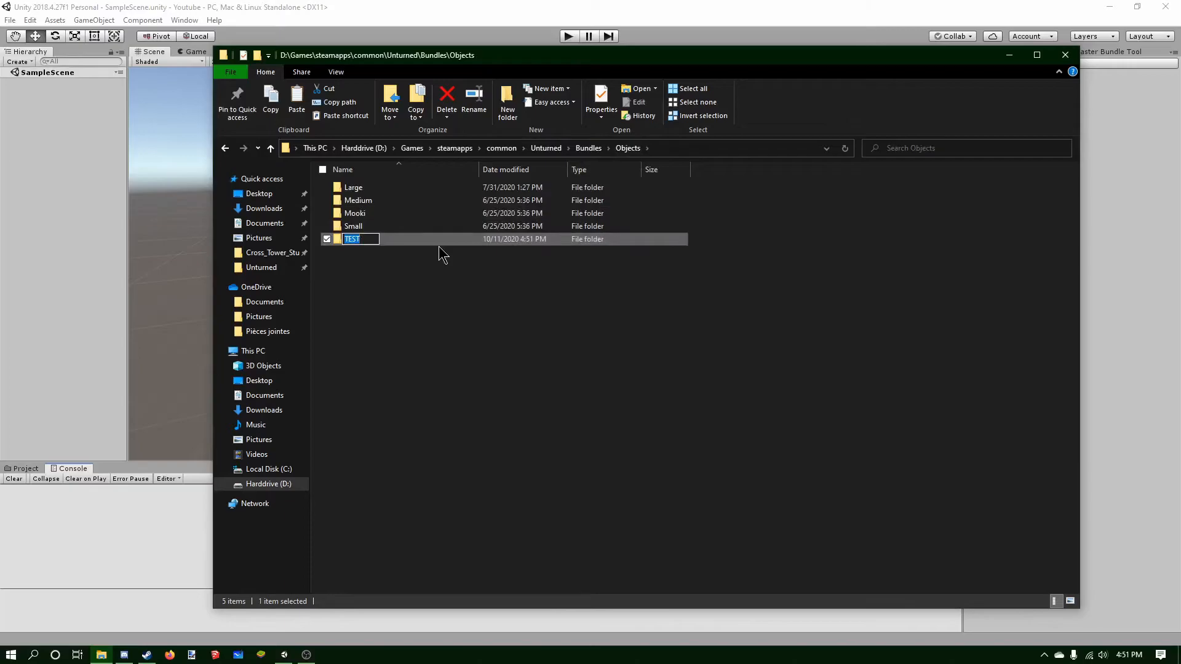
pyautogui.write('Youtu')
pyautogui.write('be')
pyautogui.press('Return')
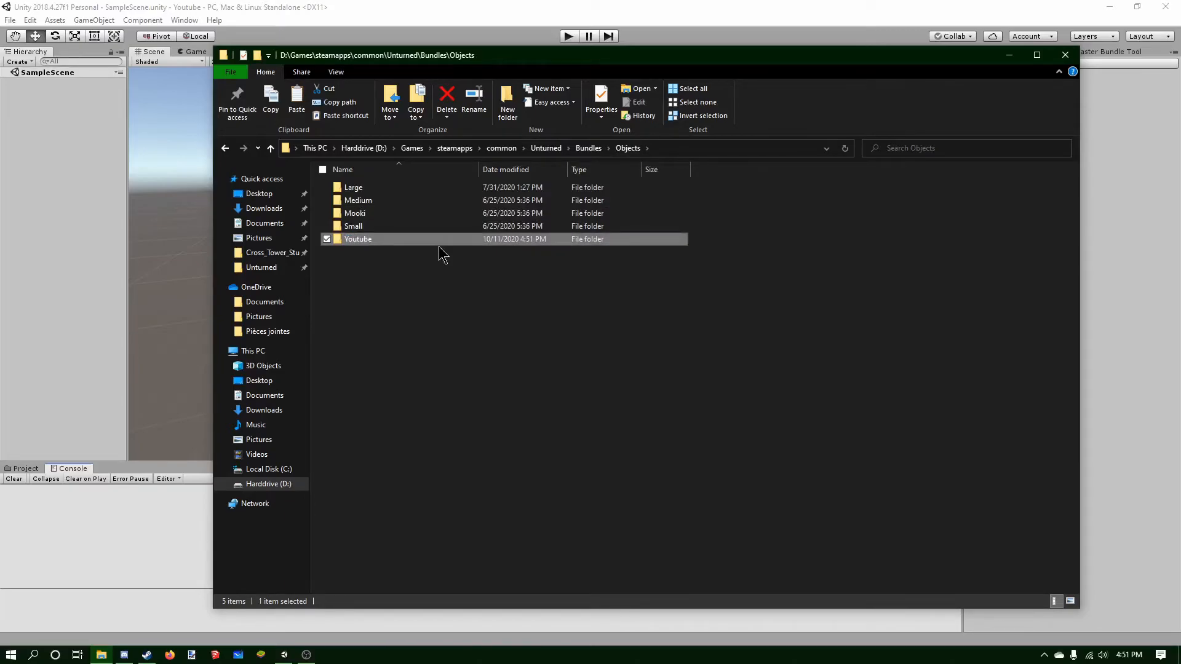
# Open the Youtube folder and edit Youtube.dat in Notepad++.
pyautogui.doubleClick(398, 240)
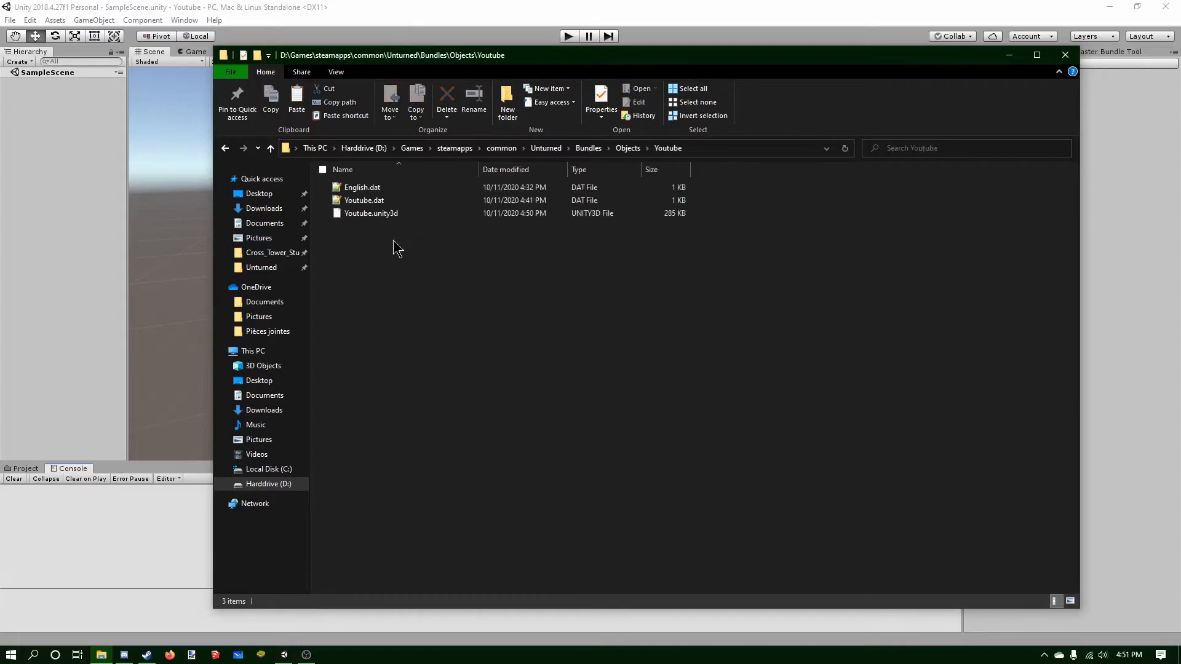
pyautogui.doubleClick(387, 205)
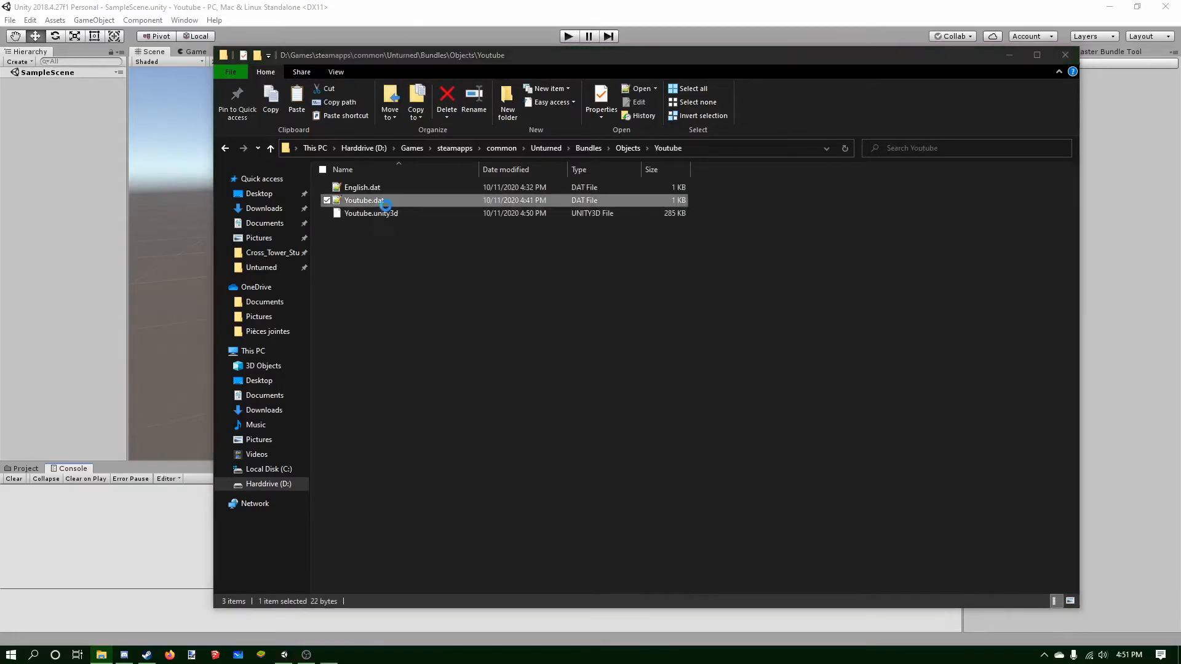
pyautogui.moveTo(314, 163); pyautogui.dragTo(340, 171)
pyautogui.click(341, 161)
pyautogui.click(313, 161)
# Try inserting a GUID njdadhbuabhjda line at the top of Youtube.dat, then remove it and save.
pyautogui.press('Return')
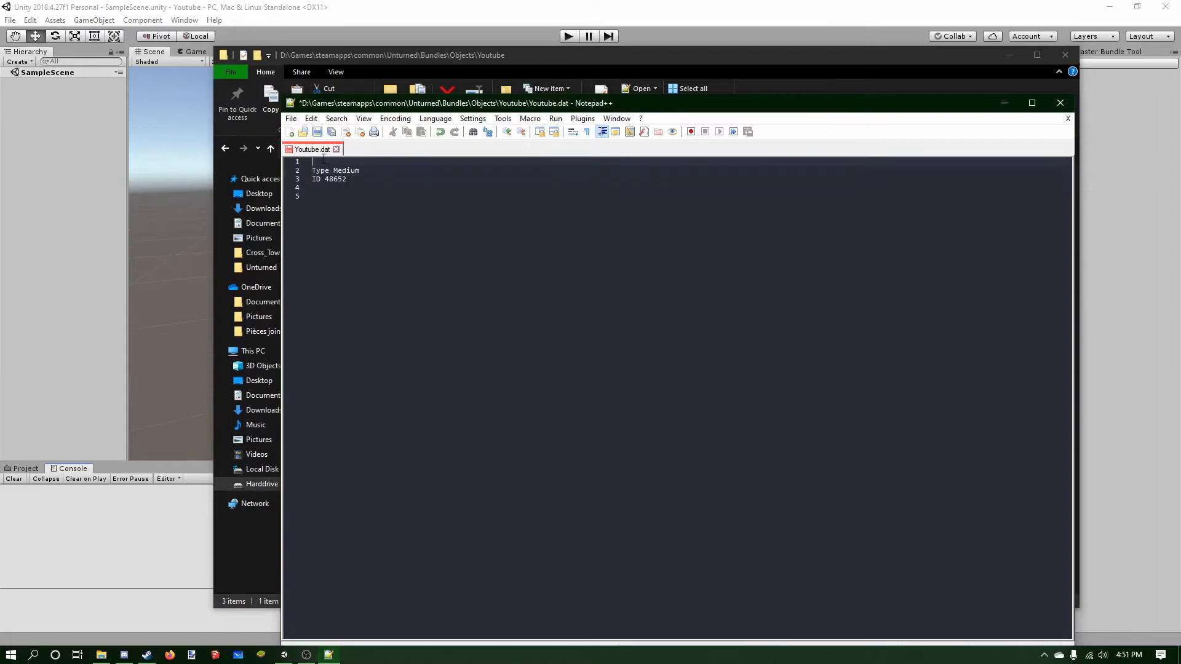
pyautogui.write('GUID njdadhbuabhjda')
pyautogui.moveTo(401, 161); pyautogui.dragTo(302, 162)
pyautogui.press('BackSpace')
pyautogui.press('BackSpace')
pyautogui.hotkey('ctrl', 's')
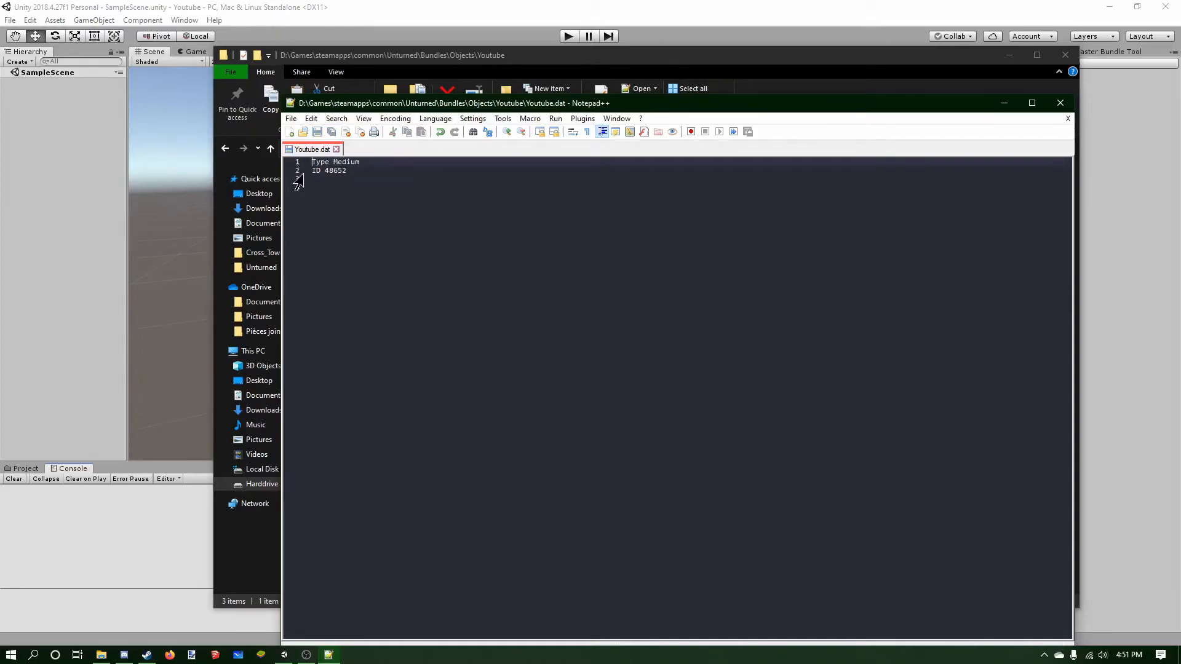
# Add an Exclude_From_Master_Bundle line below the ID in Youtube.dat and save the file.
pyautogui.doubleClick(328, 171)
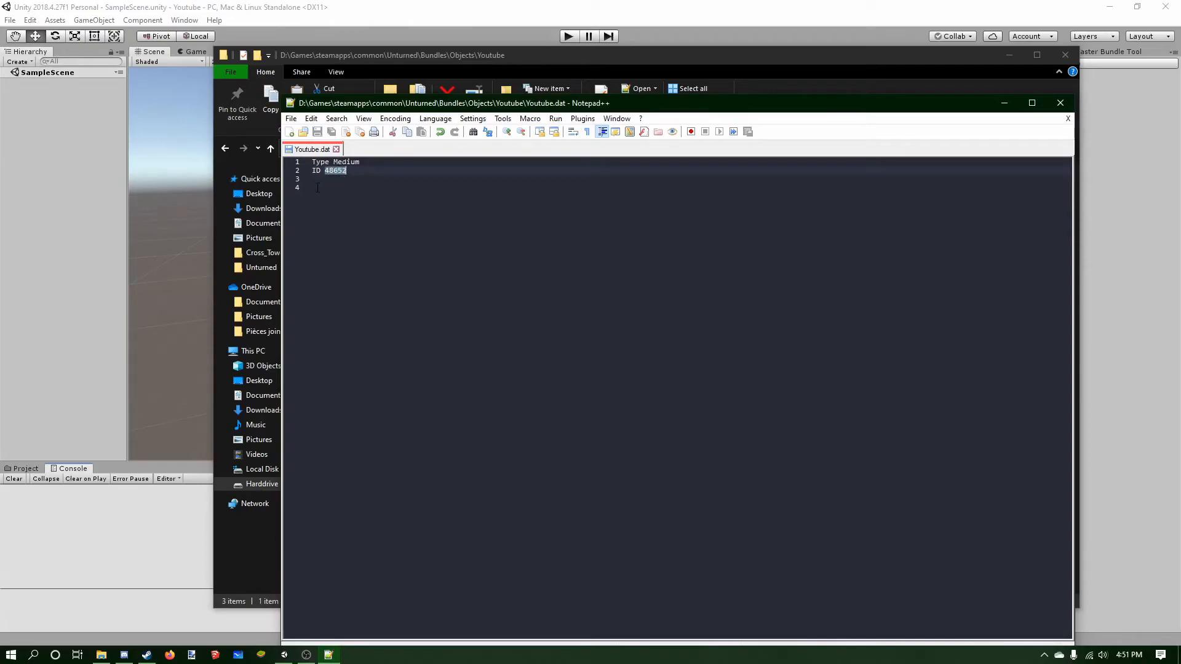
pyautogui.press('Left')
pyautogui.moveTo(325, 171); pyautogui.dragTo(357, 173)
pyautogui.write('48657')
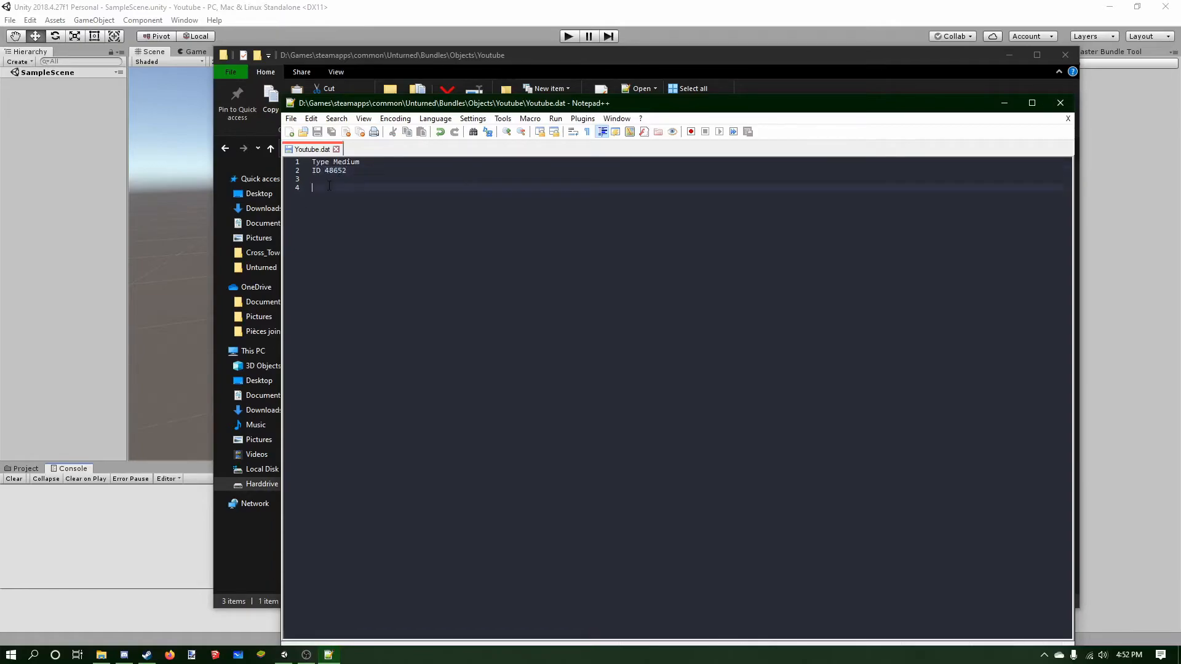
pyautogui.write('Exclude_From_Master_Bundle')
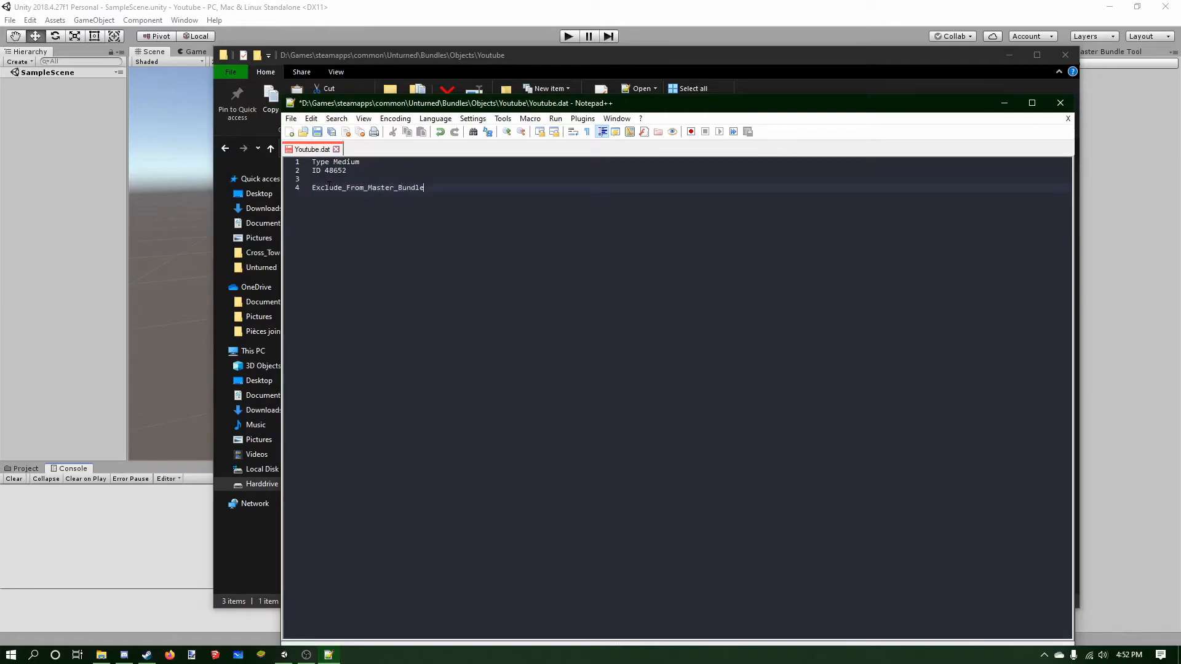
pyautogui.hotkey('ctrl', 's')
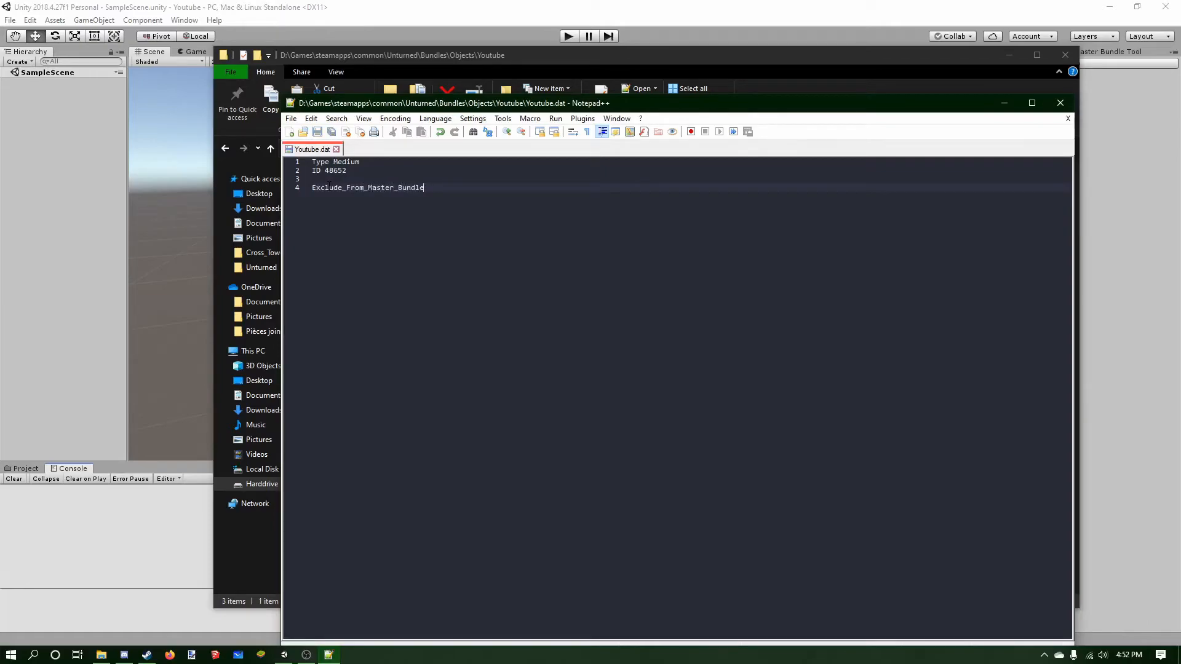
# Review the ID in Youtube.dat and the name in English.dat, then minimize Notepad++.
pyautogui.doubleClick(341, 172)
pyautogui.click(349, 172)
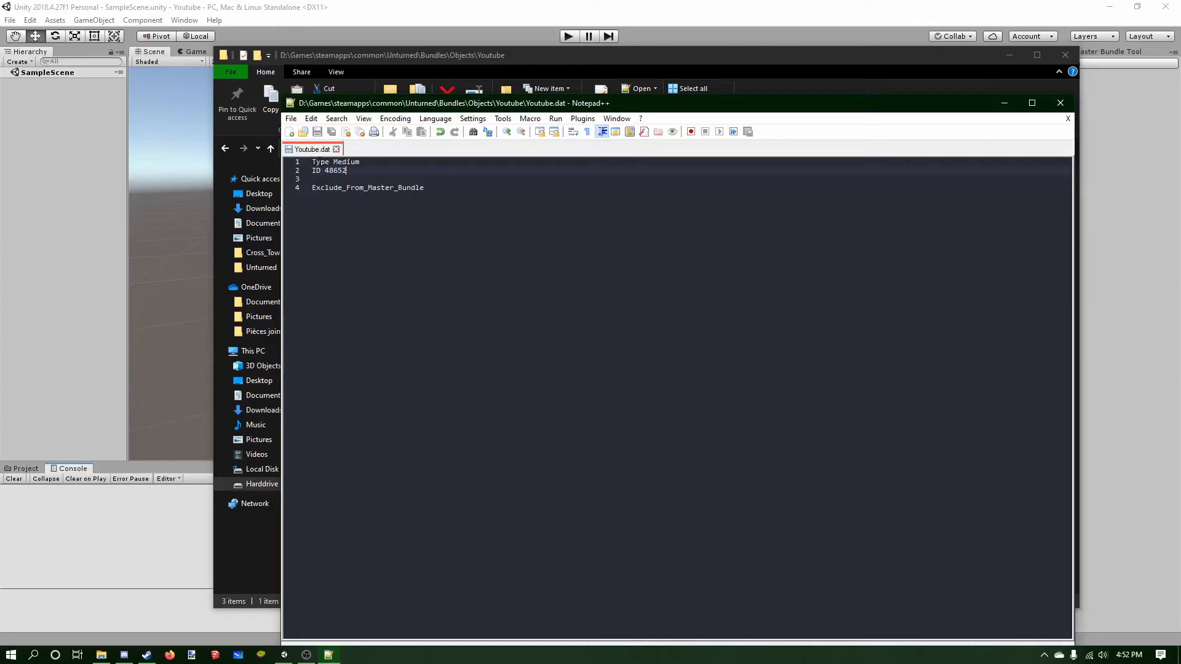
pyautogui.moveTo(400, 105); pyautogui.dragTo(556, 110)
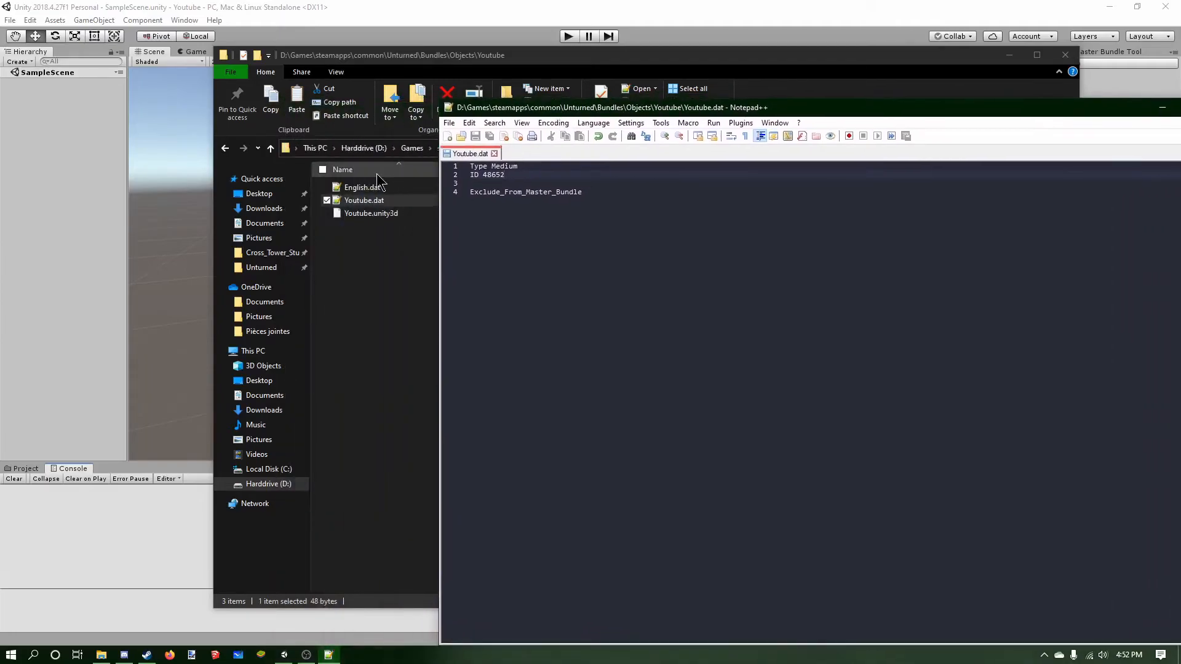
pyautogui.click(377, 187)
pyautogui.doubleClick(377, 188)
pyautogui.moveTo(490, 166); pyautogui.dragTo(560, 166)
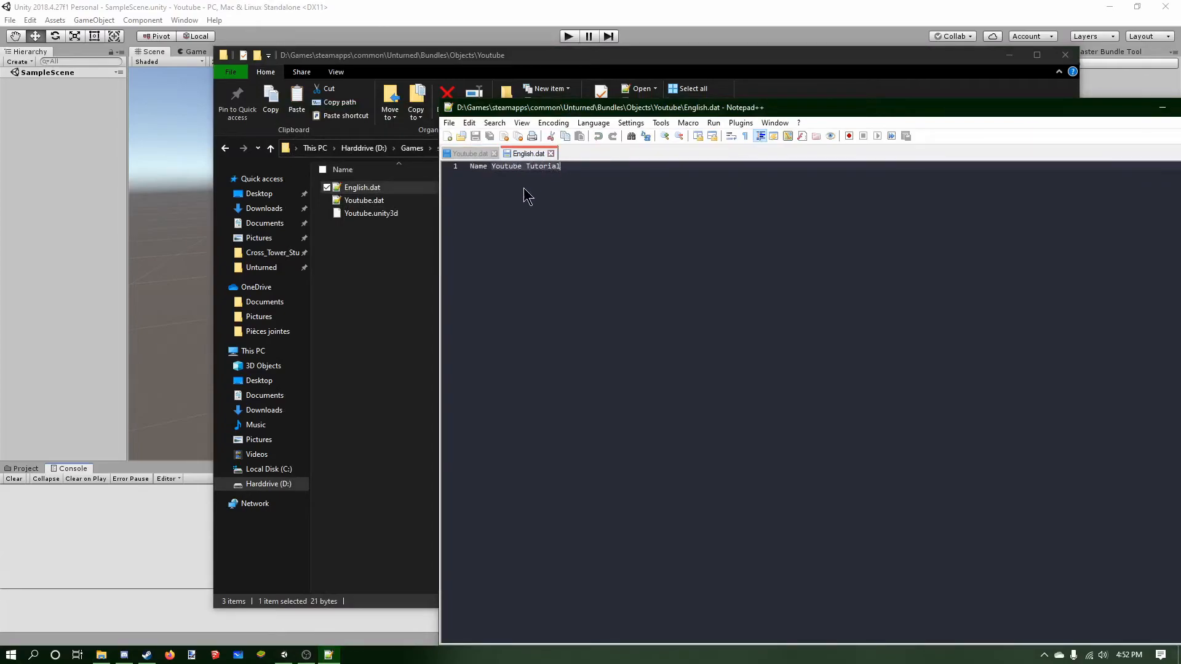
pyautogui.click(518, 166)
pyautogui.moveTo(710, 113); pyautogui.dragTo(630, 142)
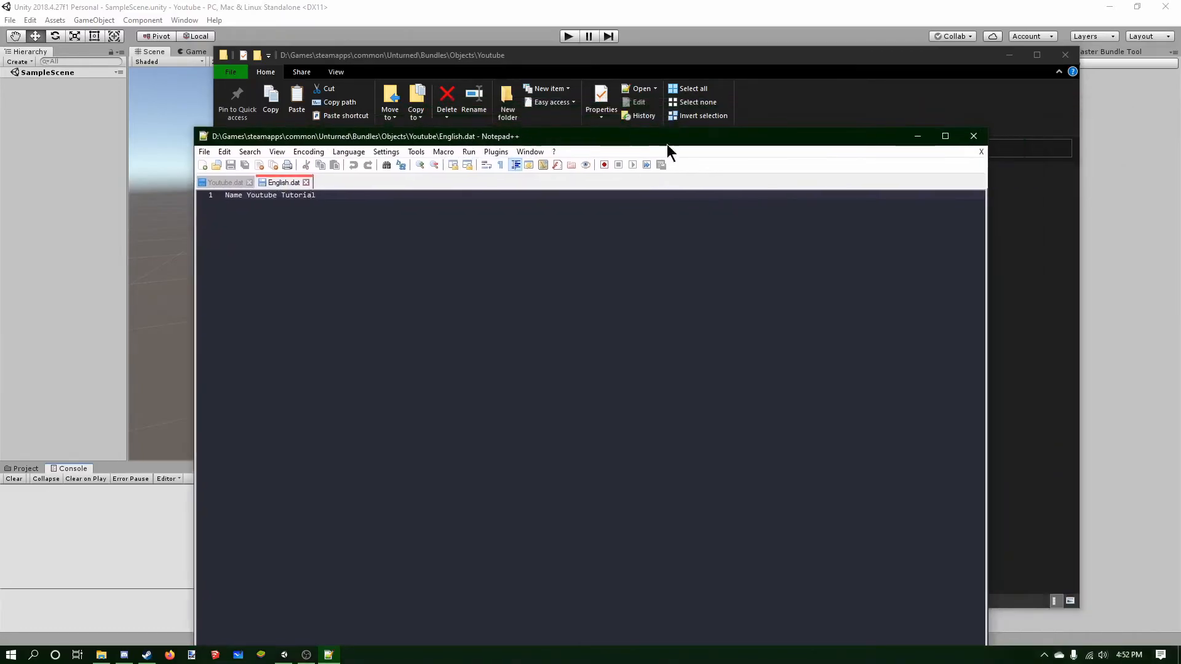
pyautogui.click(917, 136)
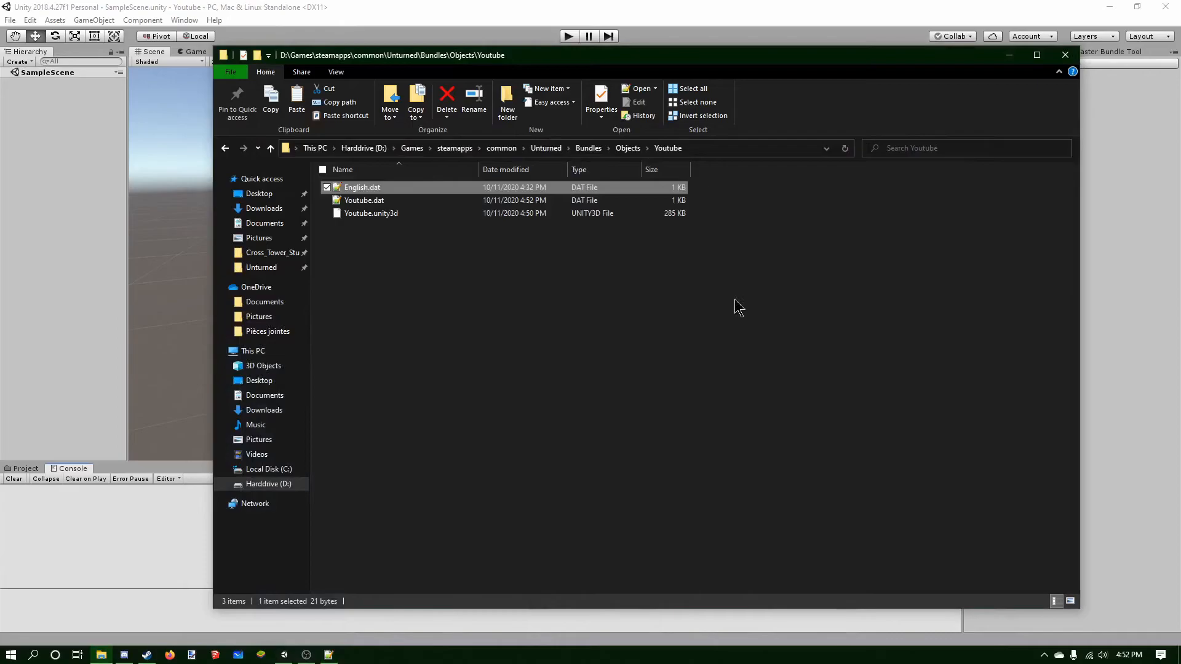
# Launch Unturned from Steam and open the YT map in the level editor.
pyautogui.click(147, 654)
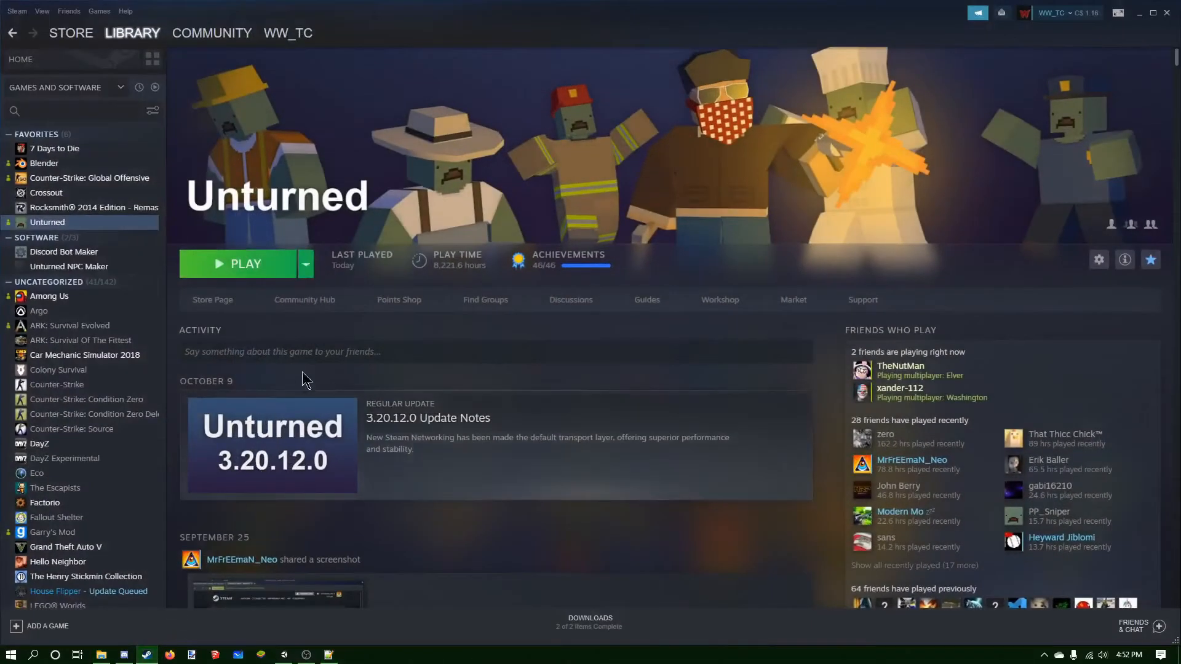
pyautogui.click(265, 266)
pyautogui.click(596, 365)
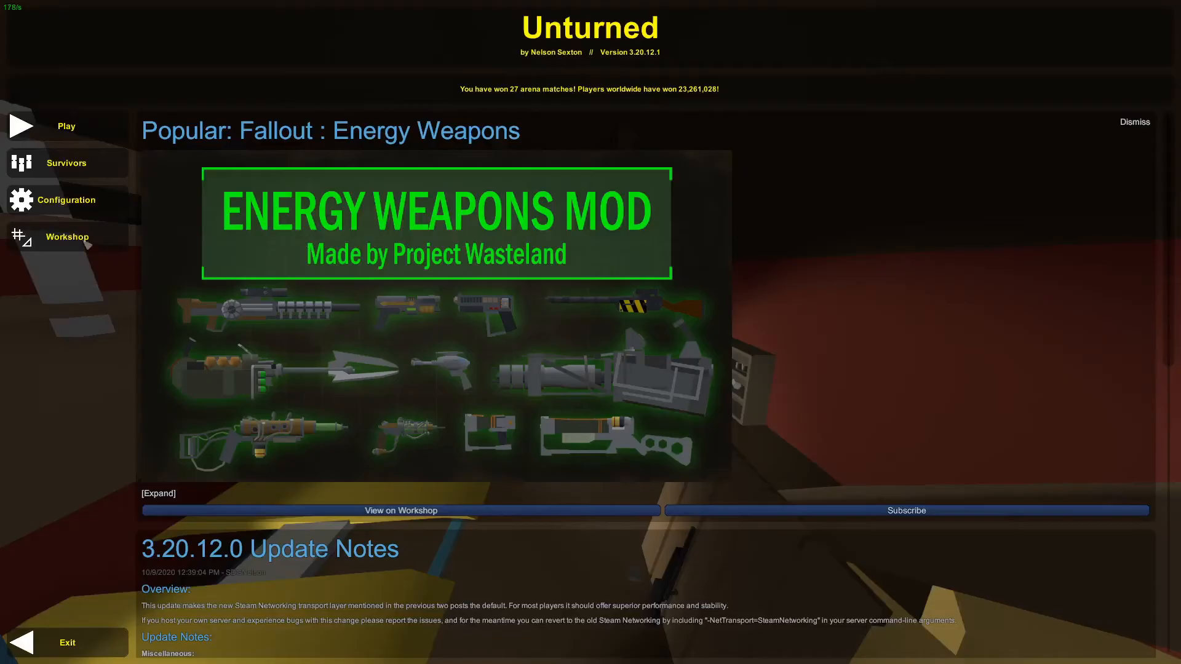
pyautogui.click(86, 244)
pyautogui.click(646, 316)
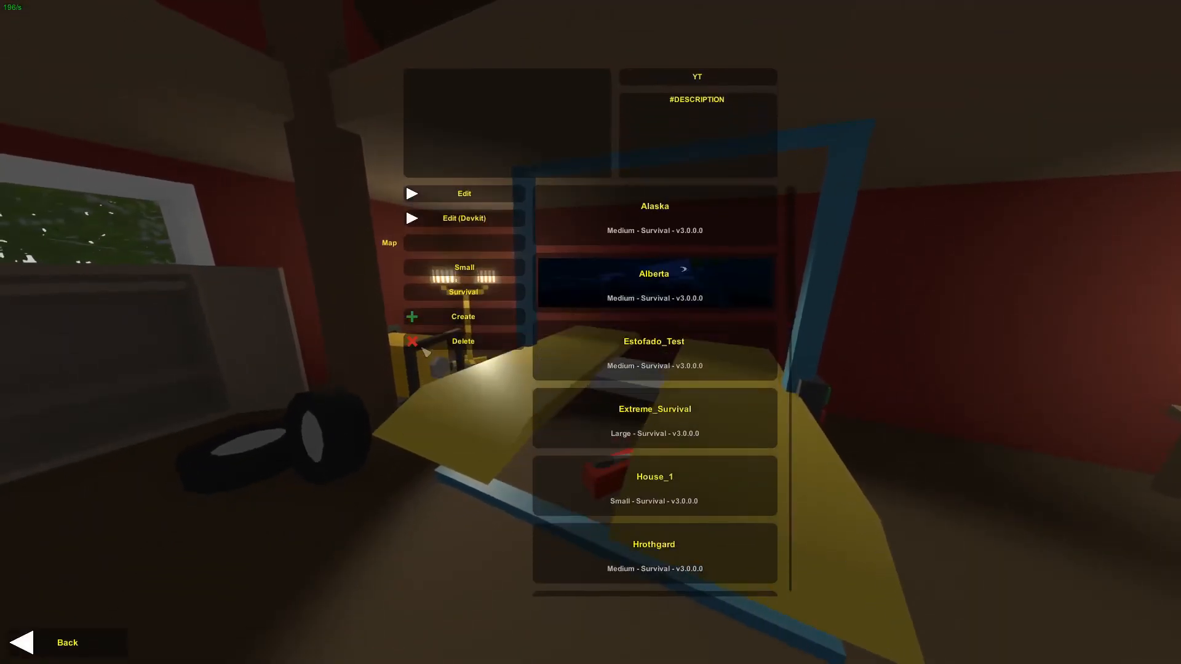
pyautogui.click(489, 199)
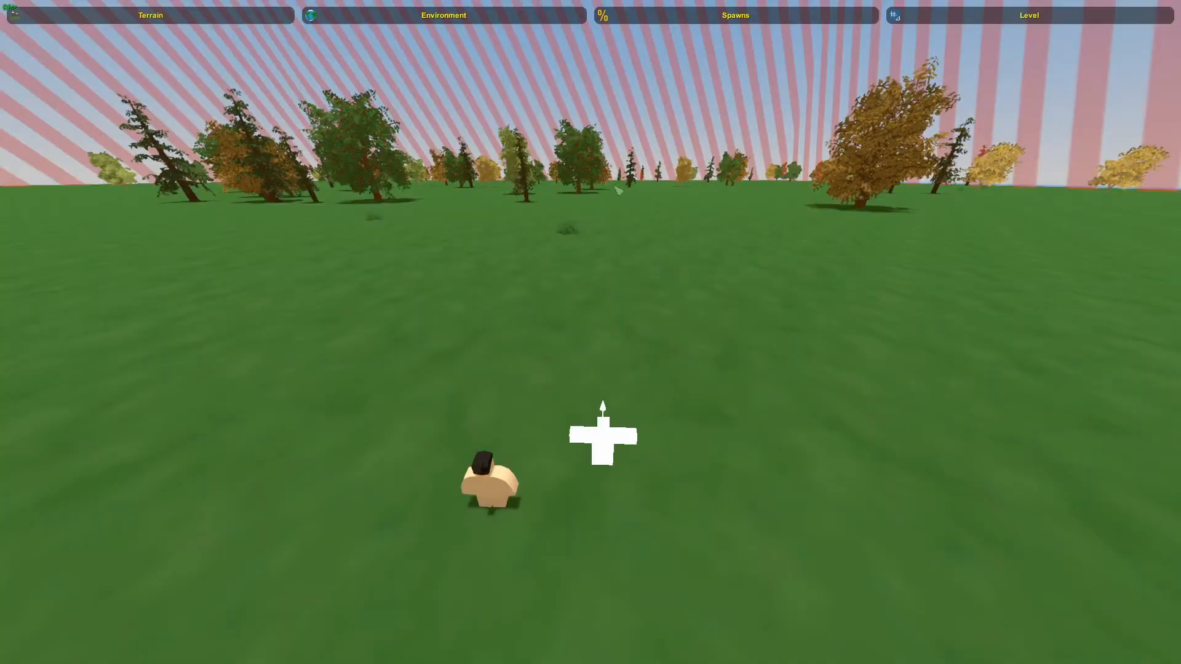
# Open the level's object browser and turn off the Barricades, Structures and NPCs filters.
pyautogui.click(955, 19)
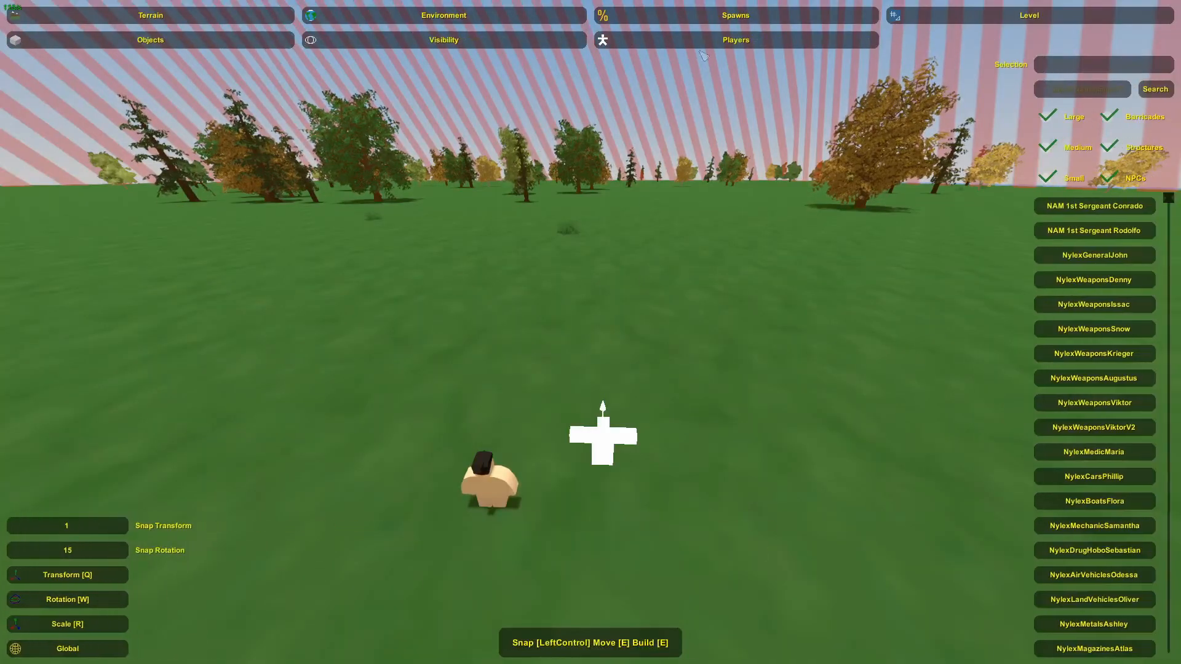
pyautogui.click(1109, 117)
pyautogui.click(1108, 147)
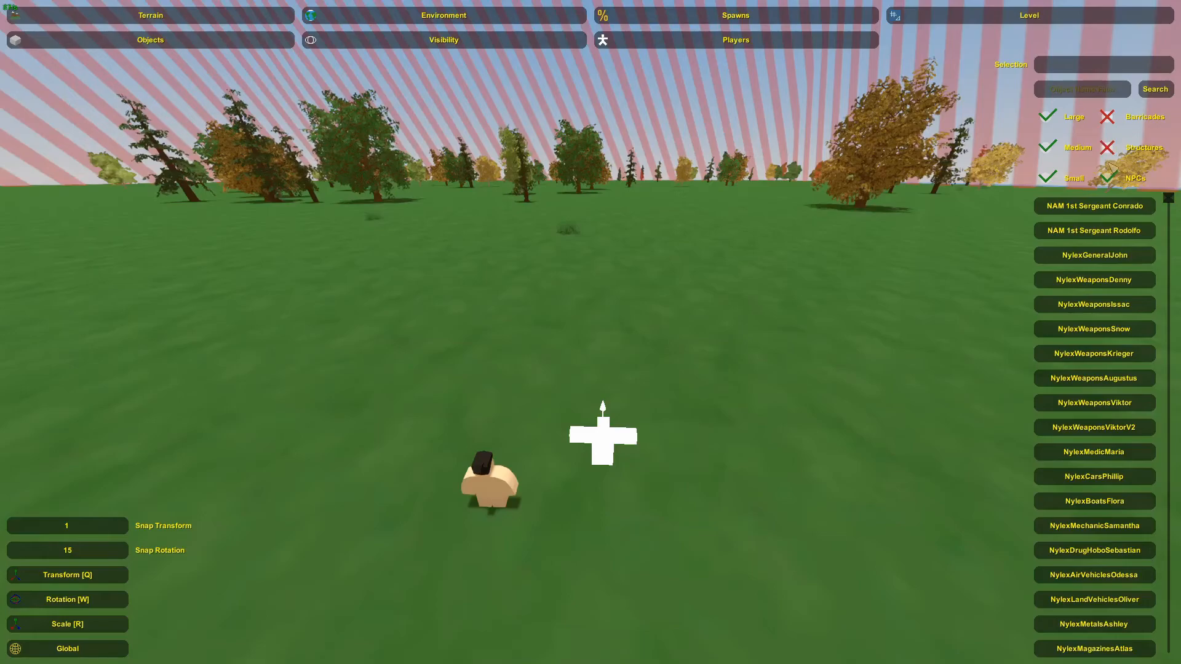
pyautogui.click(1108, 178)
pyautogui.press('e')
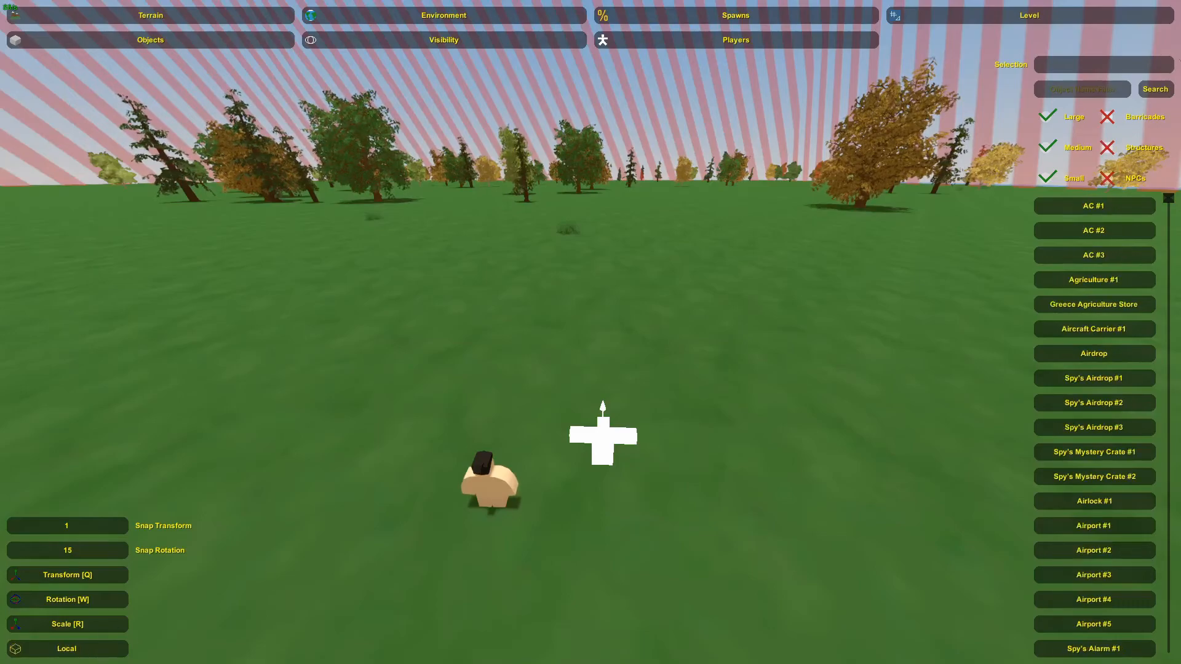
# Search the objects for Youtube and select the Youtube Tutorial object.
pyautogui.click(1099, 93)
pyautogui.write('Youtuvee')
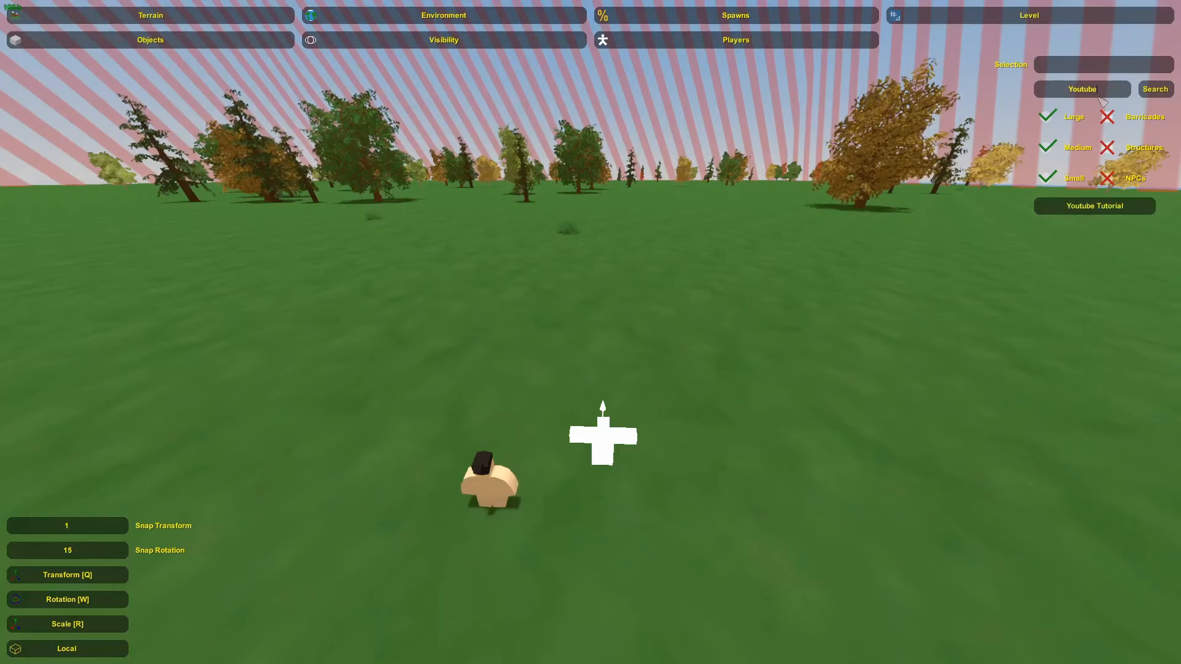
pyautogui.click(1065, 214)
# Place the Youtube Tutorial building on the ground in front of the spawn.
pyautogui.moveTo(799, 277); pyautogui.dragTo(595, 345, button='right')
pyautogui.press('w')
pyautogui.press('e')
pyautogui.press('s')
pyautogui.press('w')
pyautogui.moveTo(608, 422); pyautogui.dragTo(715, 413)
pyautogui.press('q')
pyautogui.moveTo(651, 388); pyautogui.dragTo(595, 337, button='right')
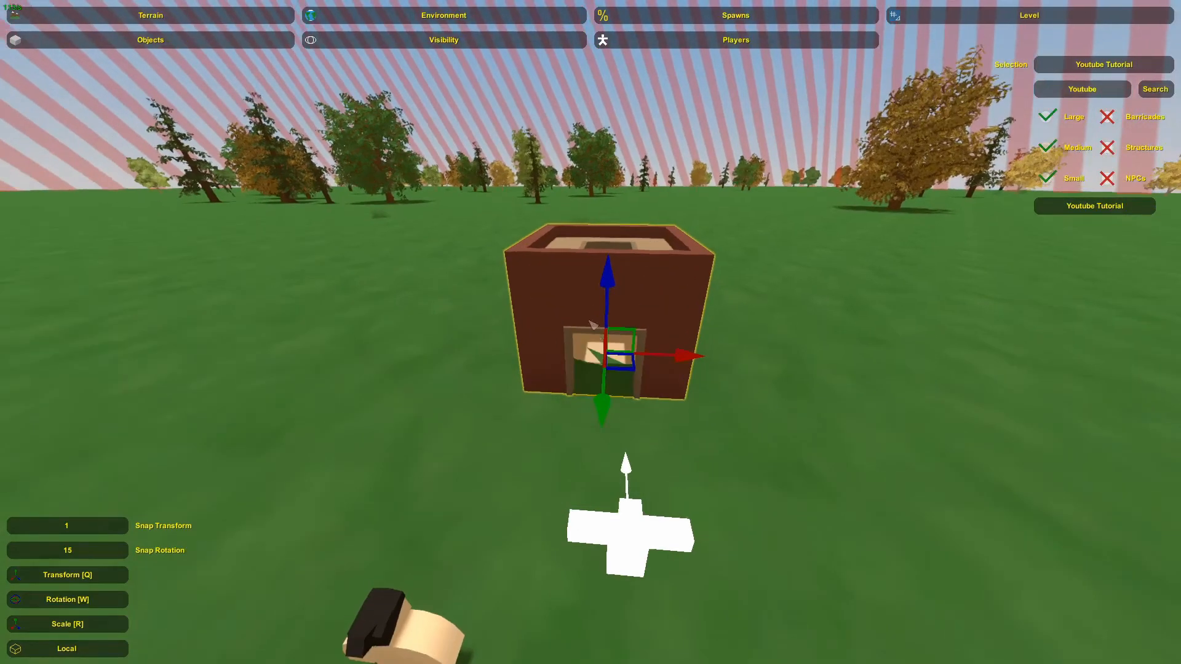
# Reposition the building on the ground with the transform gizmo.
pyautogui.moveTo(612, 289); pyautogui.dragTo(614, 286)
pyautogui.moveTo(609, 282); pyautogui.dragTo(394, 315, button='right')
pyautogui.press('w')
pyautogui.press('d')
pyautogui.press('s')
pyautogui.moveTo(508, 358); pyautogui.dragTo(766, 328)
pyautogui.moveTo(766, 328); pyautogui.dragTo(898, 246, button='right')
pyautogui.press('w')
pyautogui.moveTo(591, 332); pyautogui.dragTo(670, 360, button='right')
pyautogui.click(664, 335)
pyautogui.press('s')
# Bake the terrain materials at high quality.
pyautogui.click(472, 15)
pyautogui.click(293, 18)
pyautogui.click(443, 40)
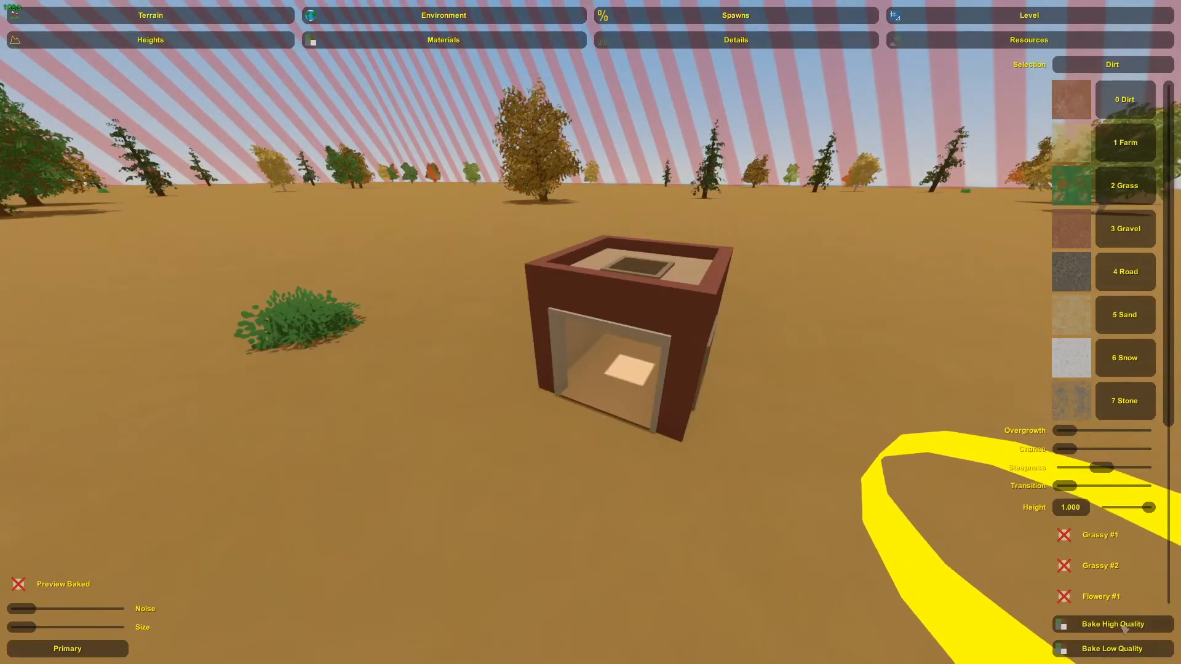
pyautogui.click(1124, 629)
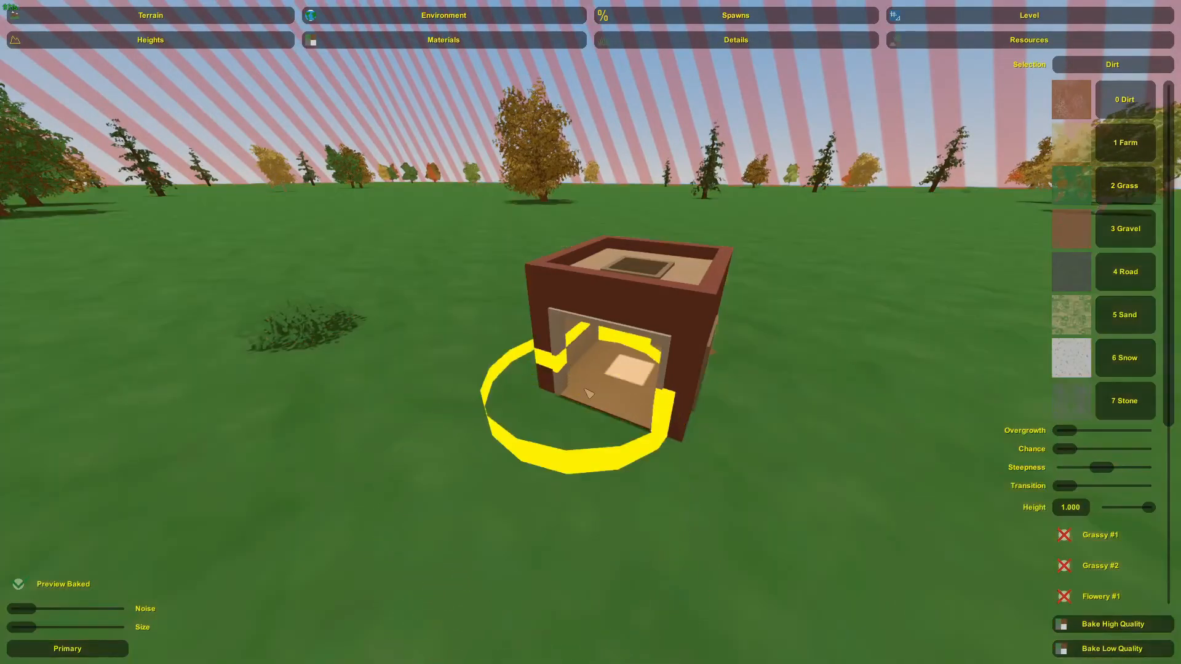
pyautogui.moveTo(584, 396); pyautogui.dragTo(369, 409, button='right')
pyautogui.press('d')
pyautogui.moveTo(591, 332); pyautogui.dragTo(295, 271, button='right')
pyautogui.press('d')
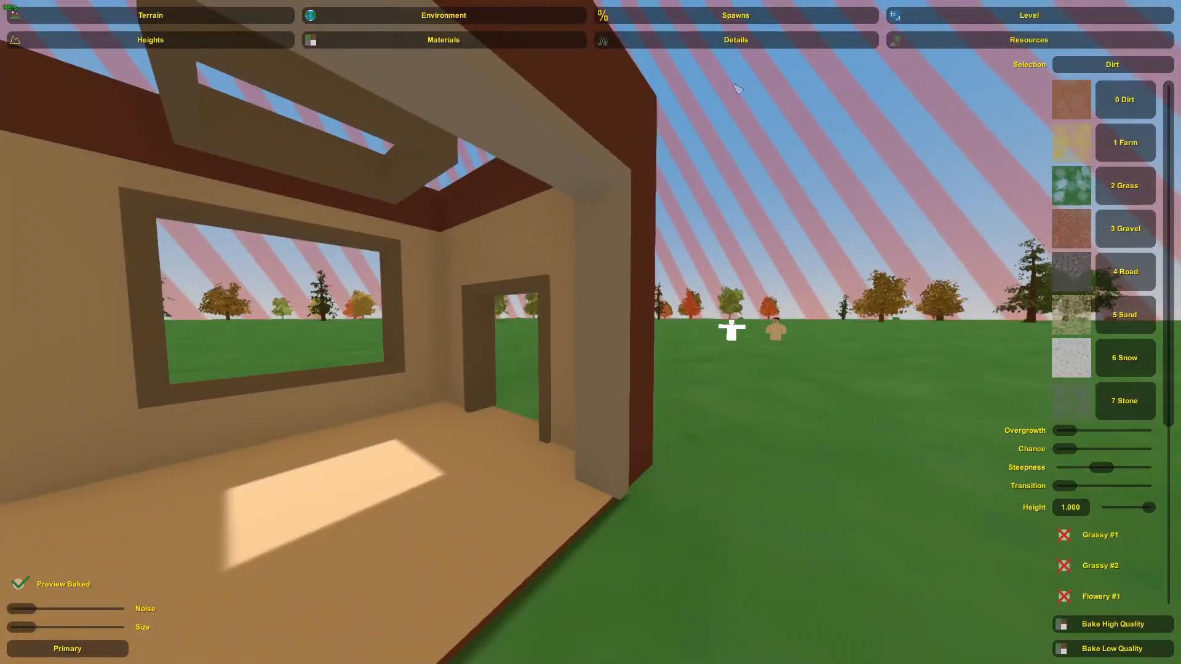
# Exit the level editor.
pyautogui.click(731, 41)
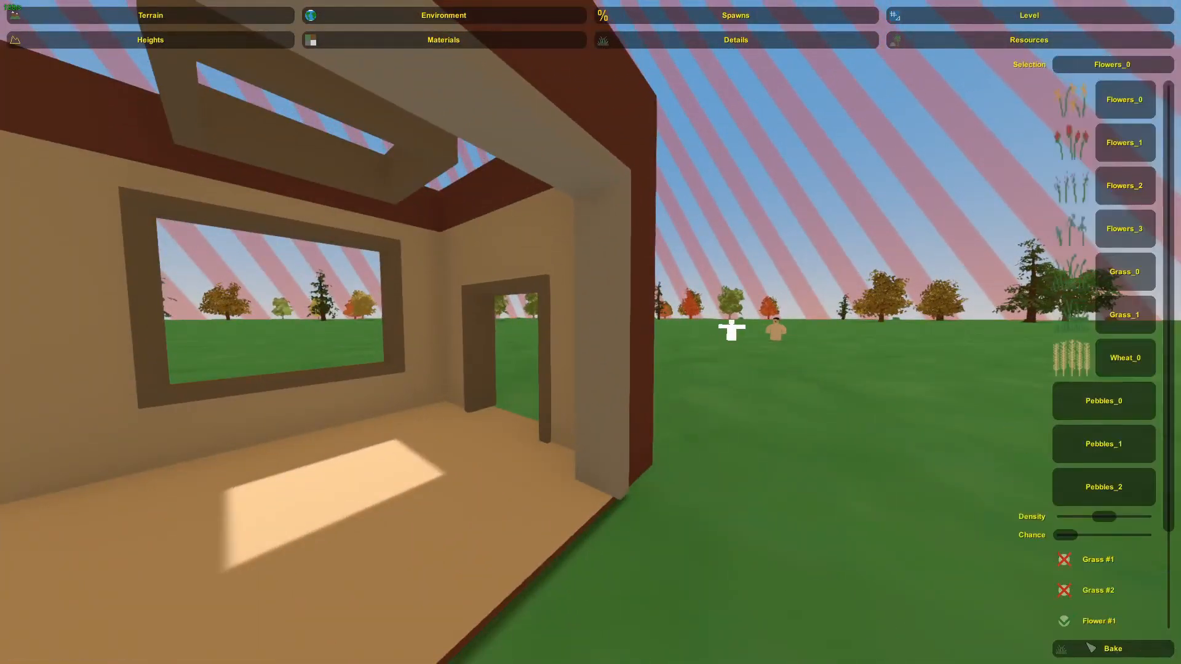
pyautogui.press('d')
pyautogui.moveTo(728, 482); pyautogui.dragTo(504, 509, button='right')
pyautogui.press('s')
pyautogui.press('Escape')
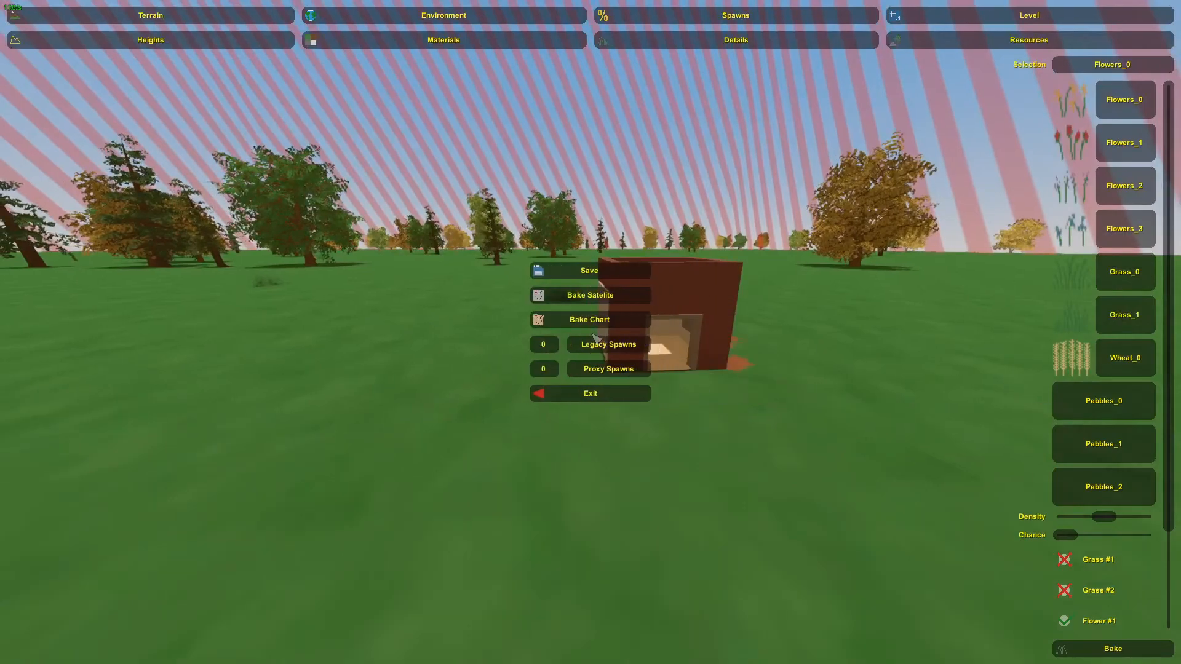
pyautogui.click(600, 401)
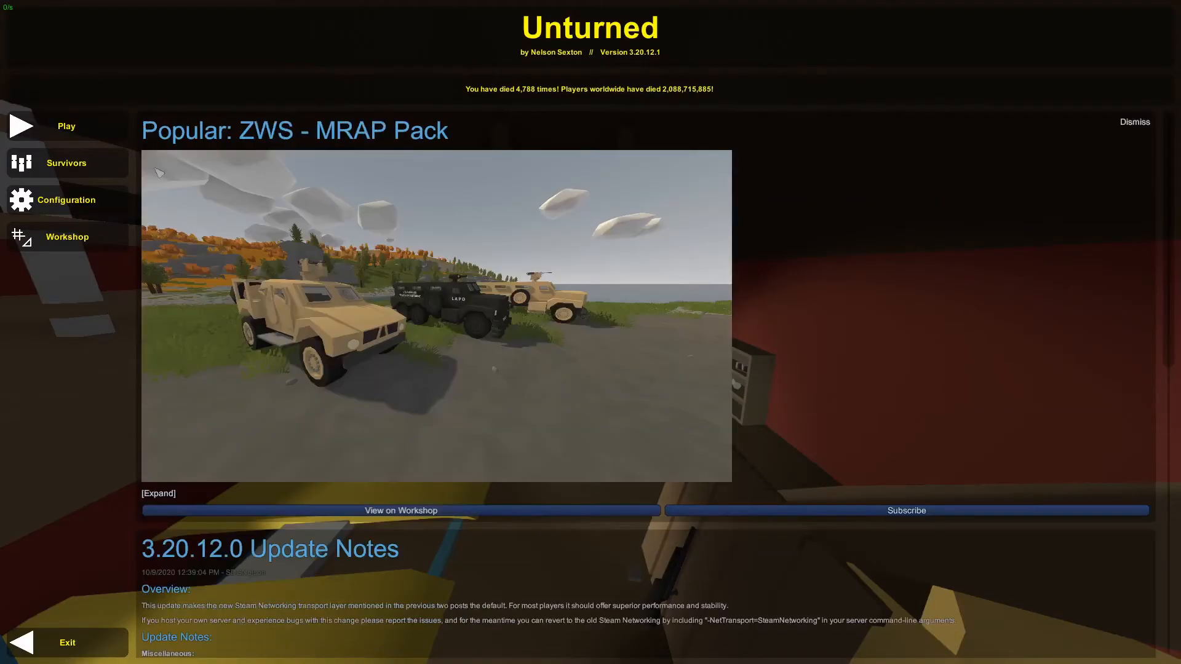
# Reset the world for the YT map from the Misc list and play it offline in singleplayer.
pyautogui.click(92, 113)
pyautogui.click(581, 252)
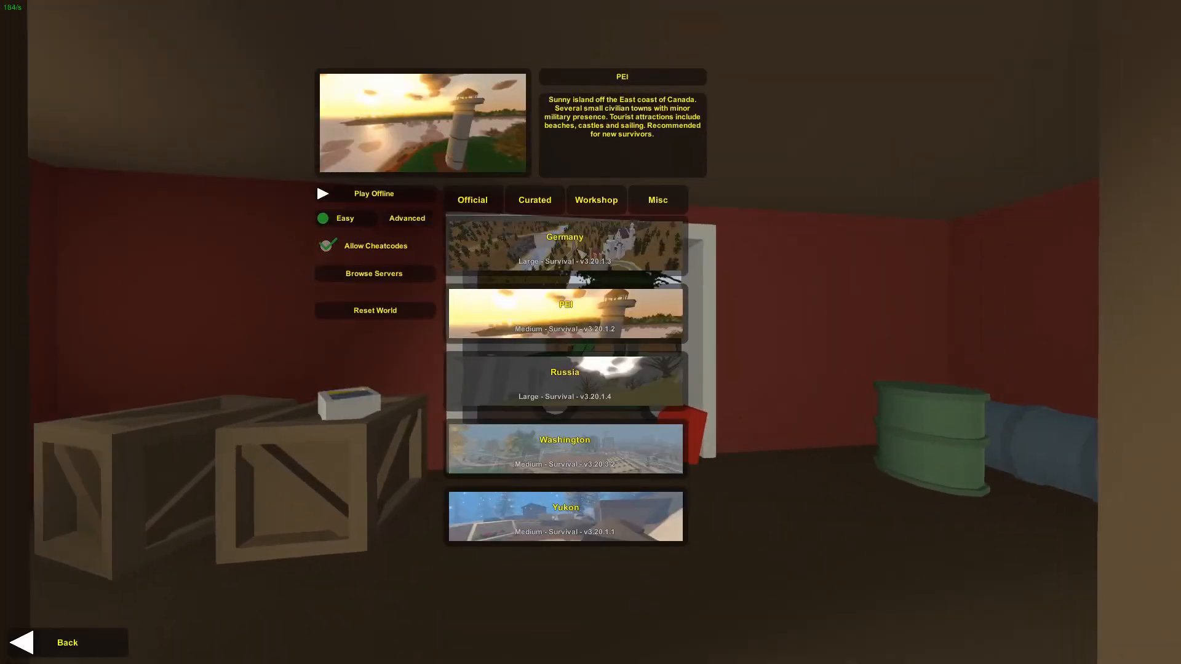
pyautogui.click(652, 196)
pyautogui.scroll(-12, 618, 286)
pyautogui.scroll(-6, 619, 302)
pyautogui.click(584, 346)
pyautogui.click(362, 309)
pyautogui.click(359, 310)
pyautogui.click(386, 194)
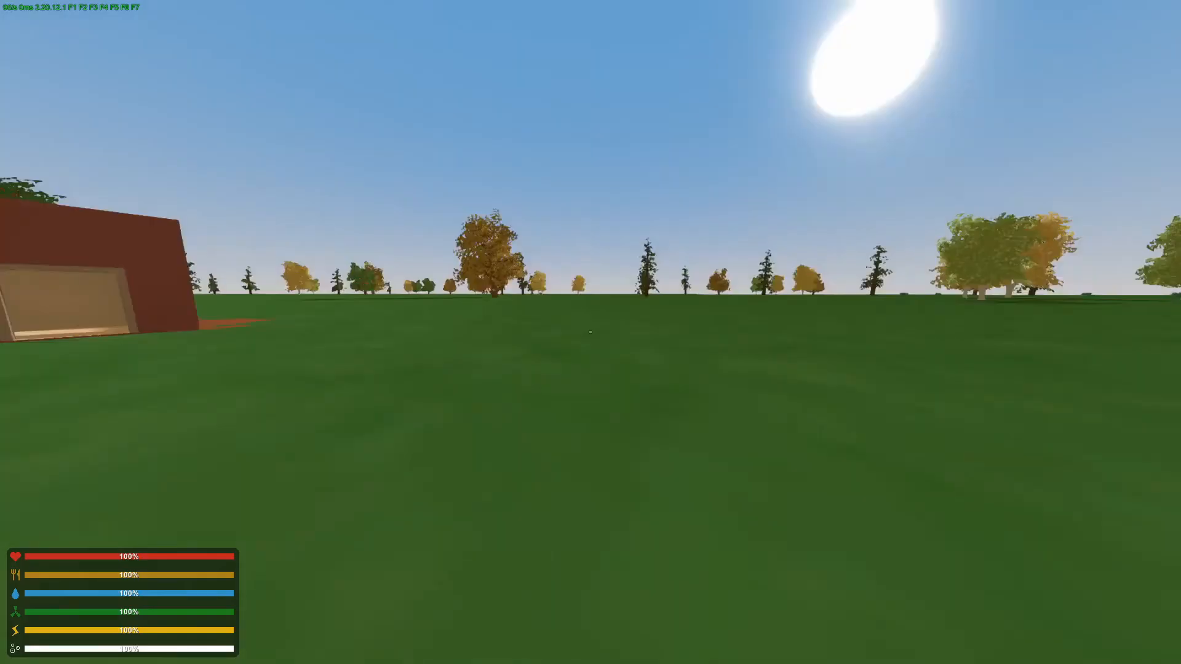
# Grant 100000 experience and give item 363 using chat commands.
pyautogui.write('sd')
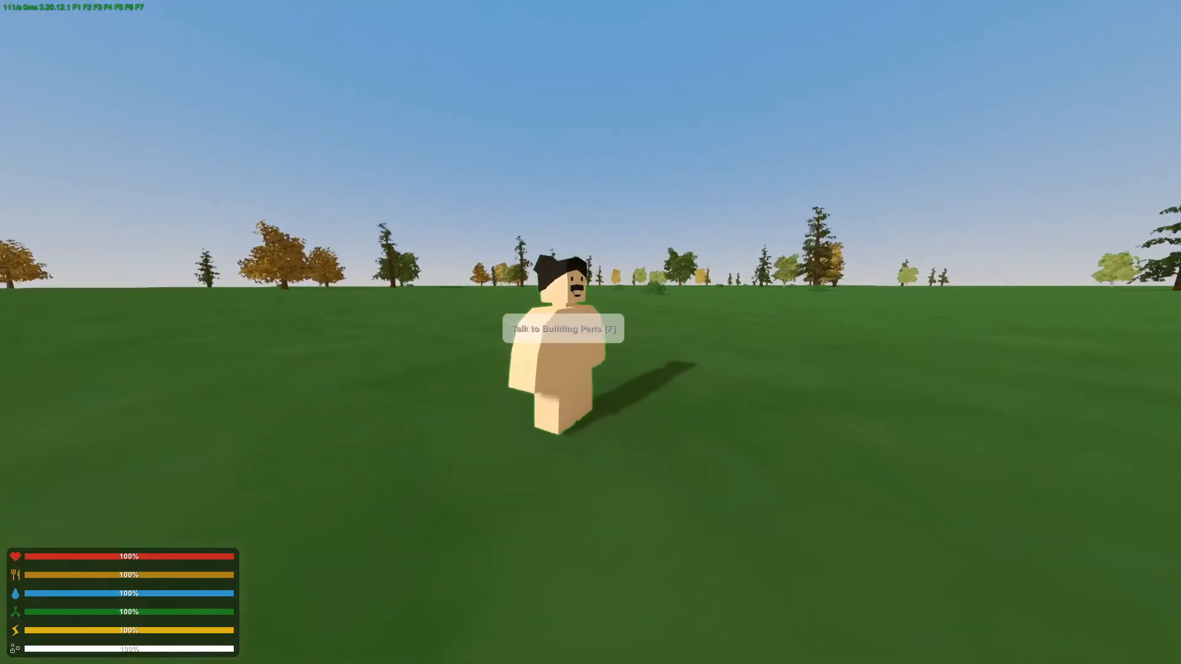
pyautogui.write('j/experience 100000')
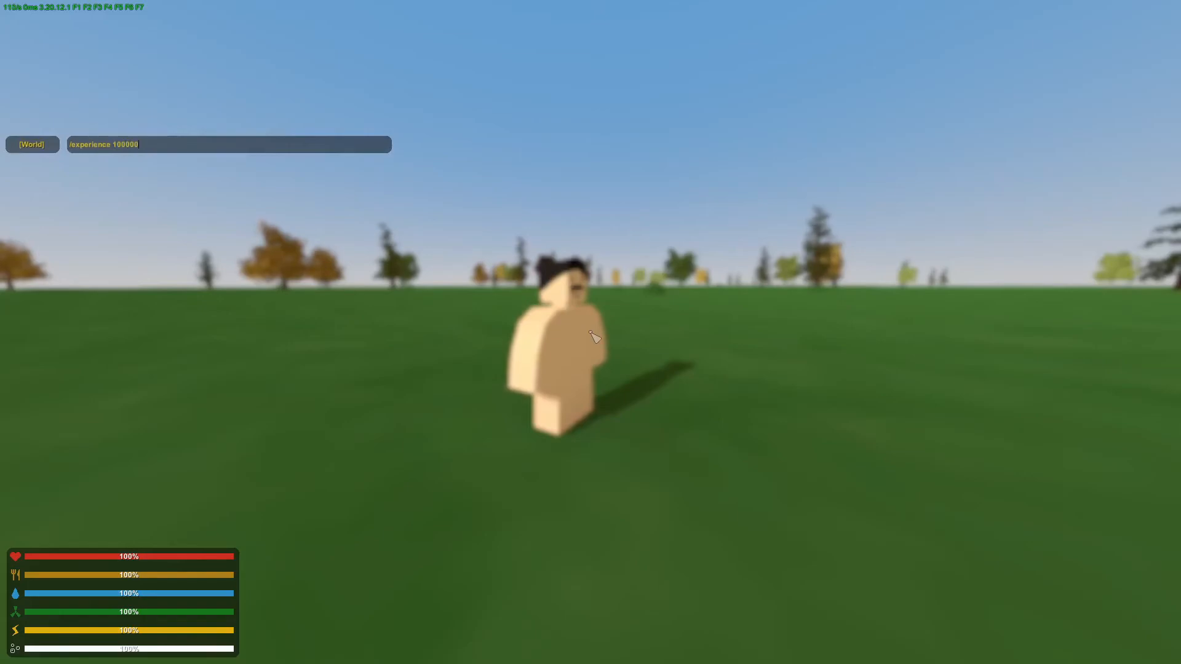
pyautogui.press('Return')
pyautogui.write('j/give')
pyautogui.write(' 363')
pyautogui.press('Return')
# Buy a Metal Door, Metal Hatch, Weak Glass and Metal Gate from the Building Parts NPC's shop.
pyautogui.press('w')
pyautogui.press('f')
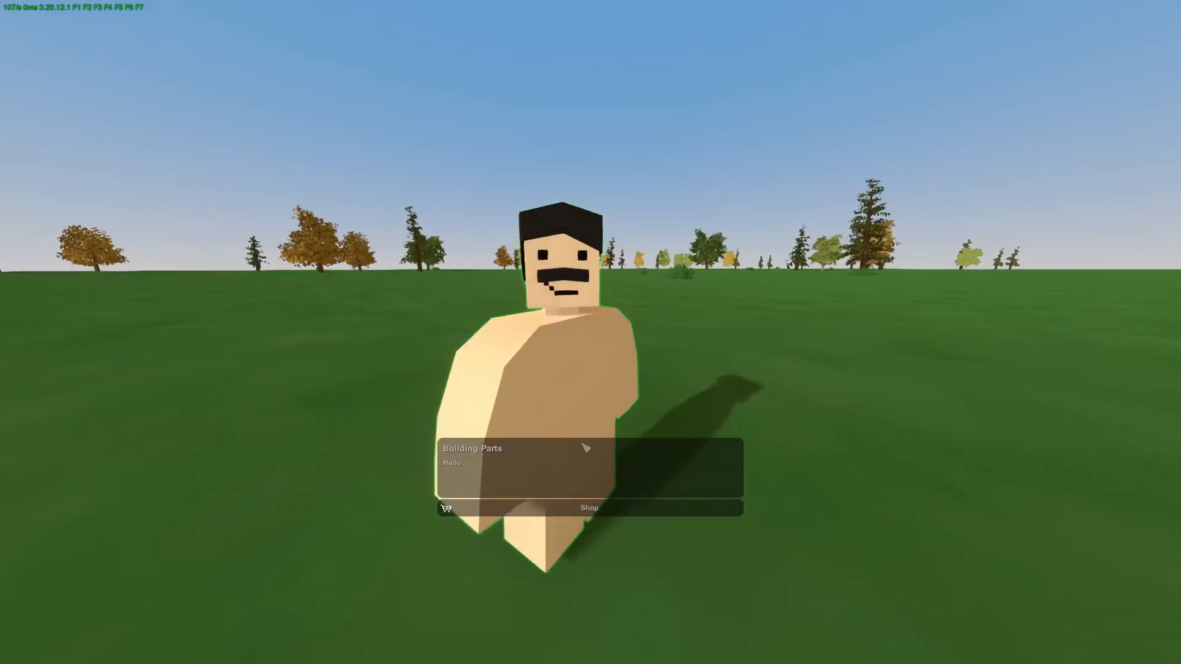
pyautogui.click(572, 508)
pyautogui.click(688, 116)
pyautogui.click(695, 187)
pyautogui.click(701, 252)
pyautogui.click(616, 291)
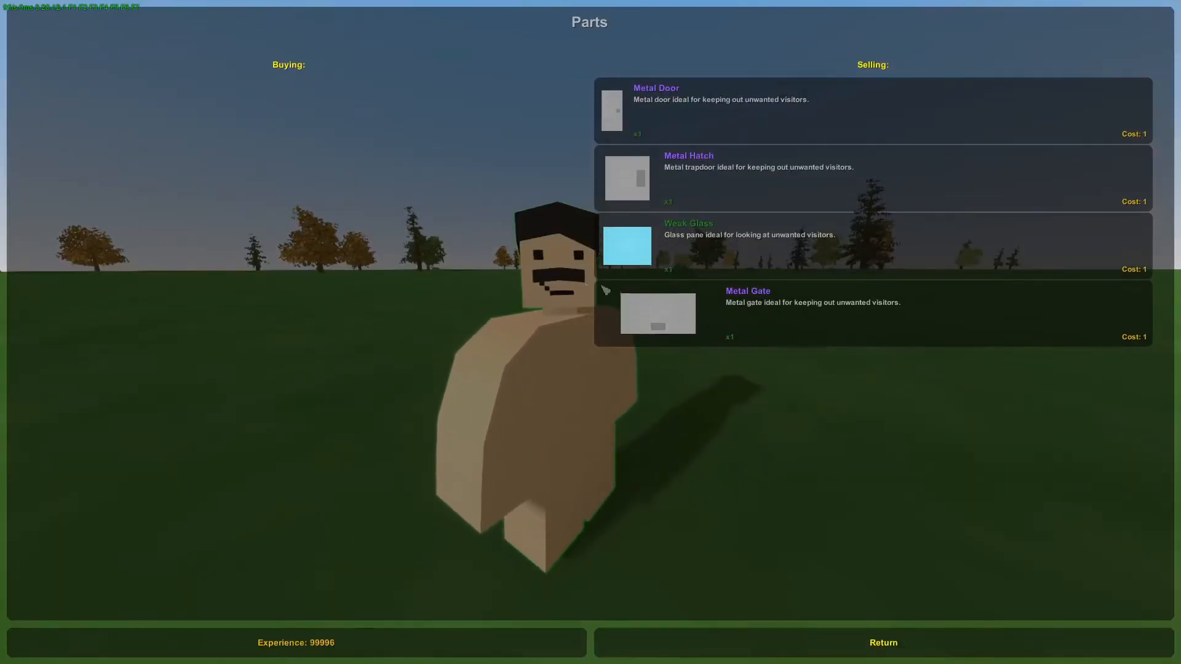
# Walk into the building and place the Metal Door from the inventory into its doorway.
pyautogui.press('Escape')
pyautogui.press('Escape')
pyautogui.press('g')
pyautogui.press('g')
pyautogui.hotkey('shift', 'w')
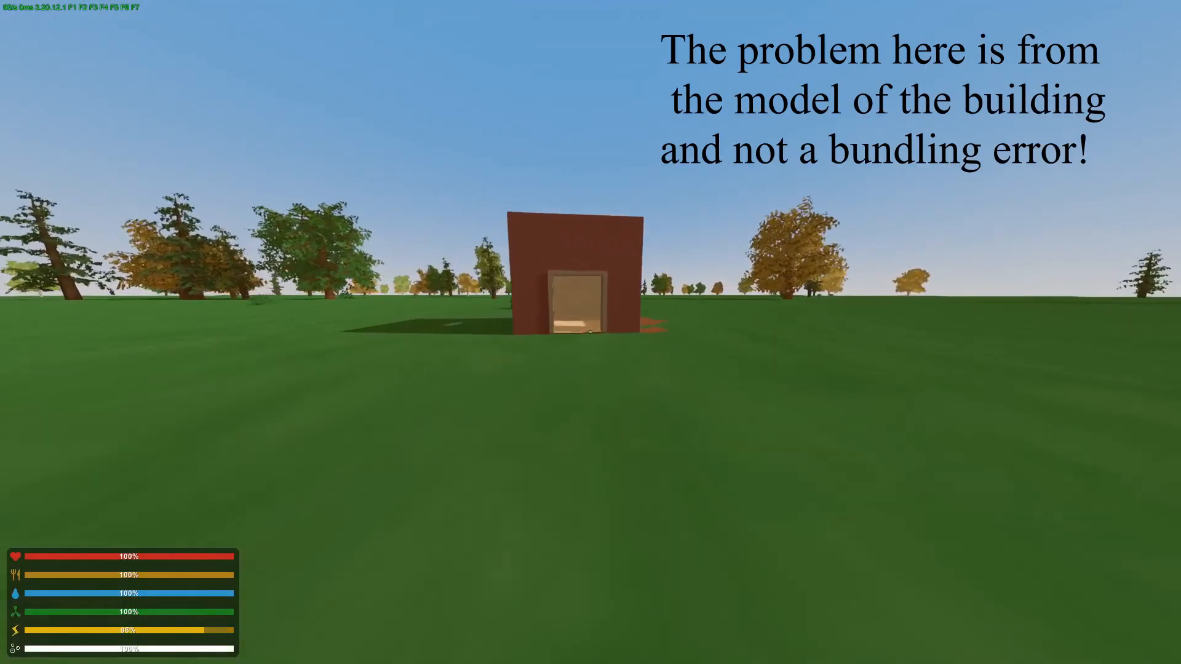
pyautogui.press('g')
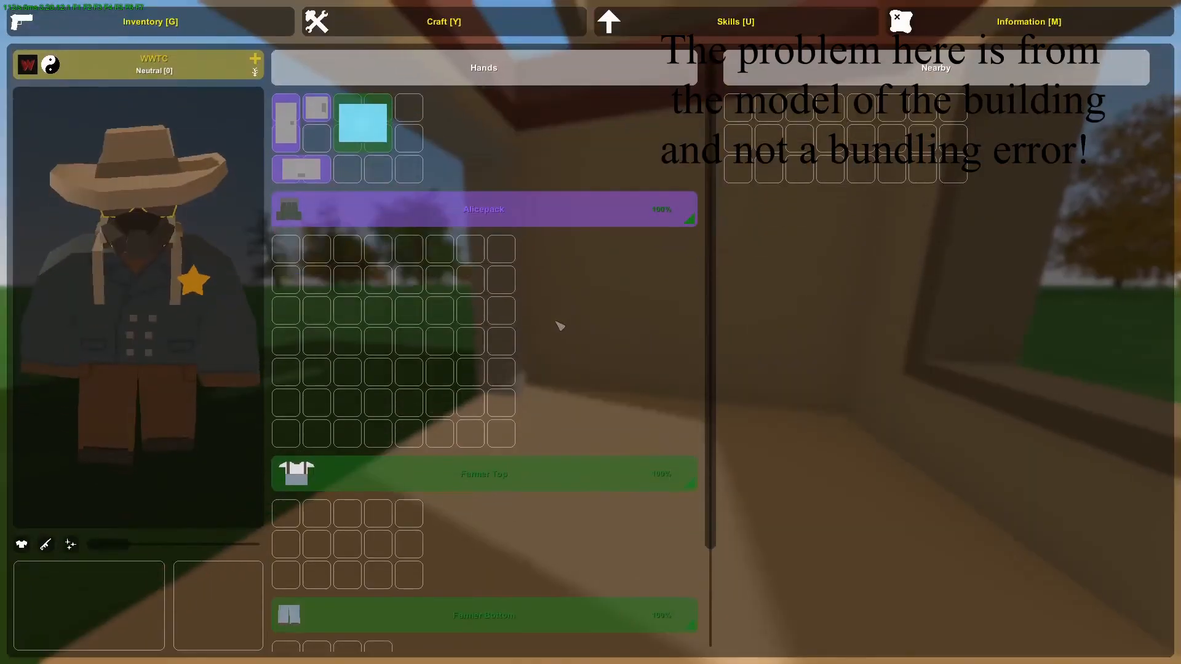
pyautogui.press('g')
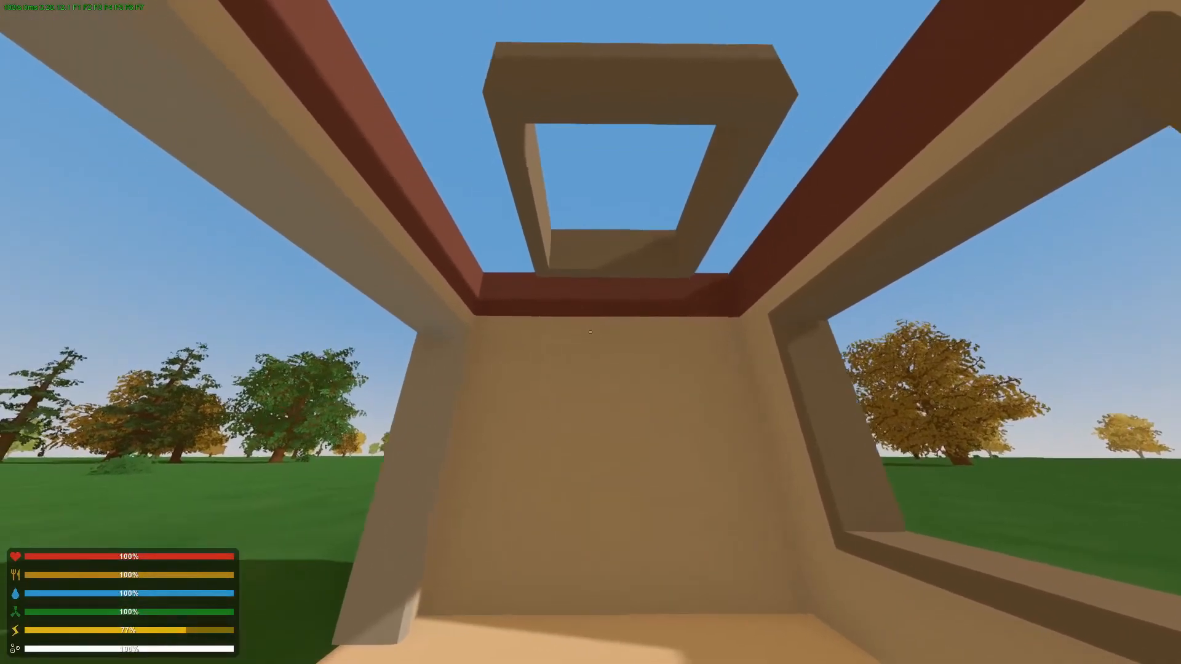
pyautogui.press('g')
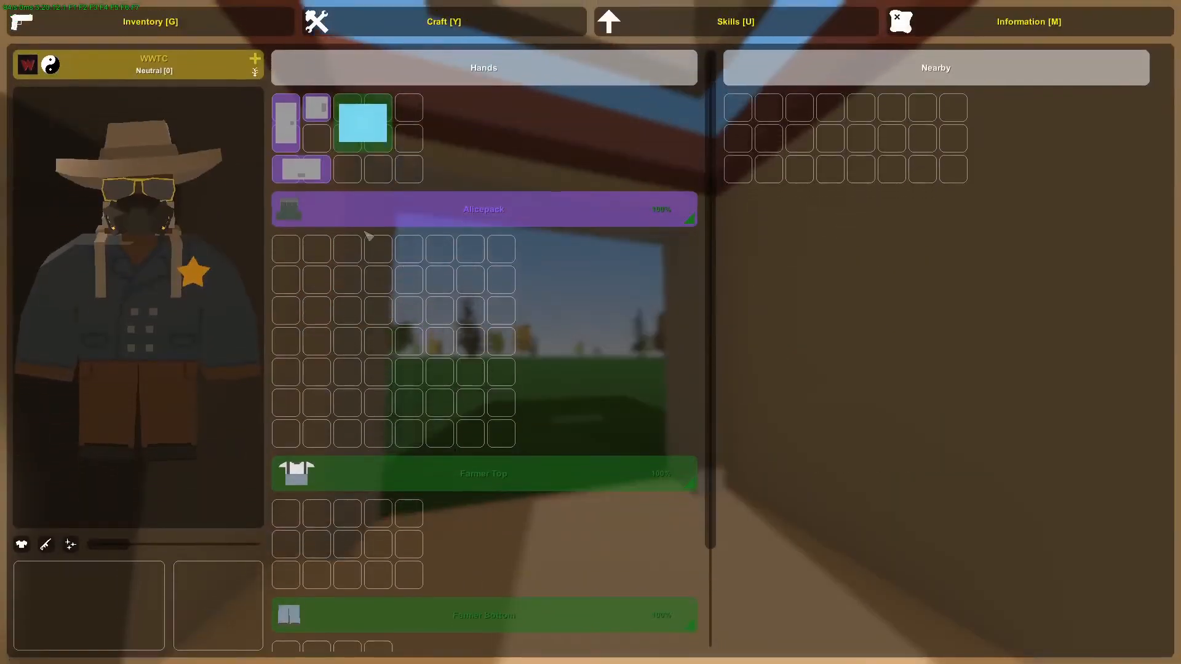
pyautogui.click(294, 136)
pyautogui.click(336, 152)
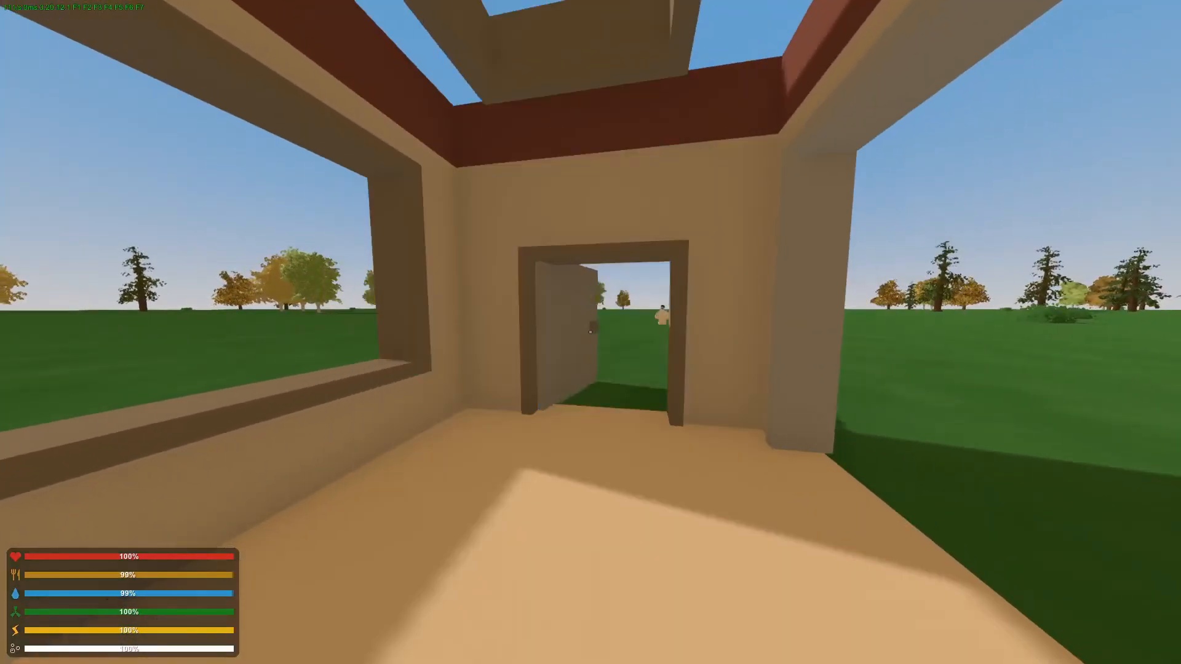
pyautogui.click(590, 332)
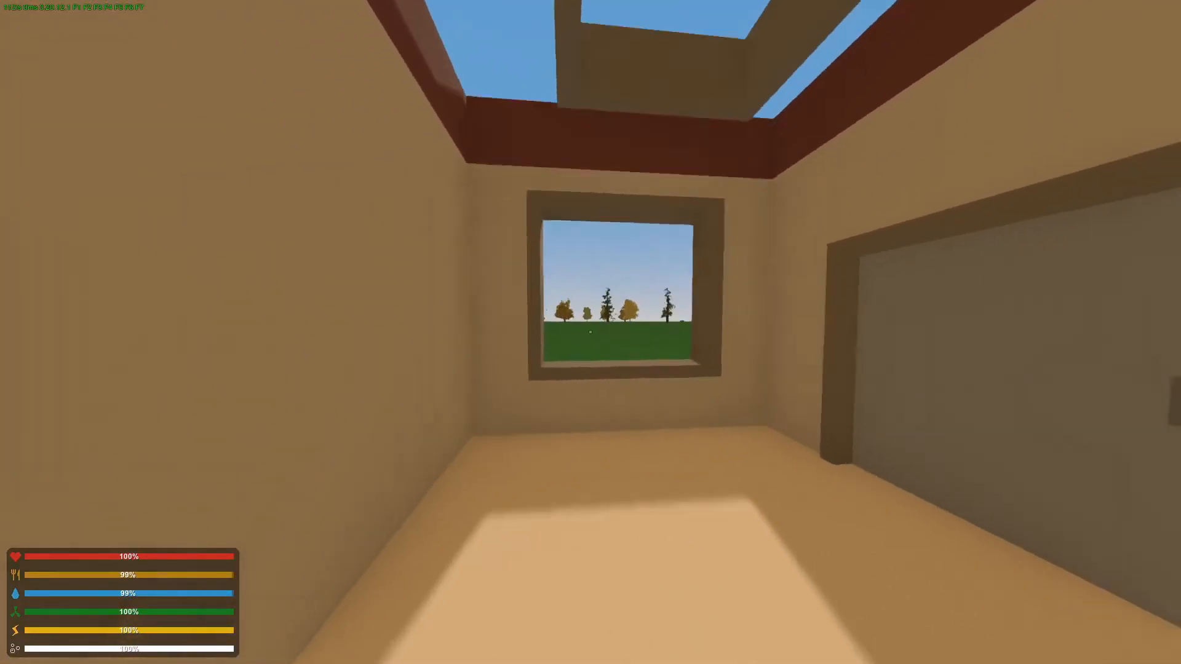
# Equip the Metal Gate and place it in the building's large opening.
pyautogui.press('g')
pyautogui.click(305, 170)
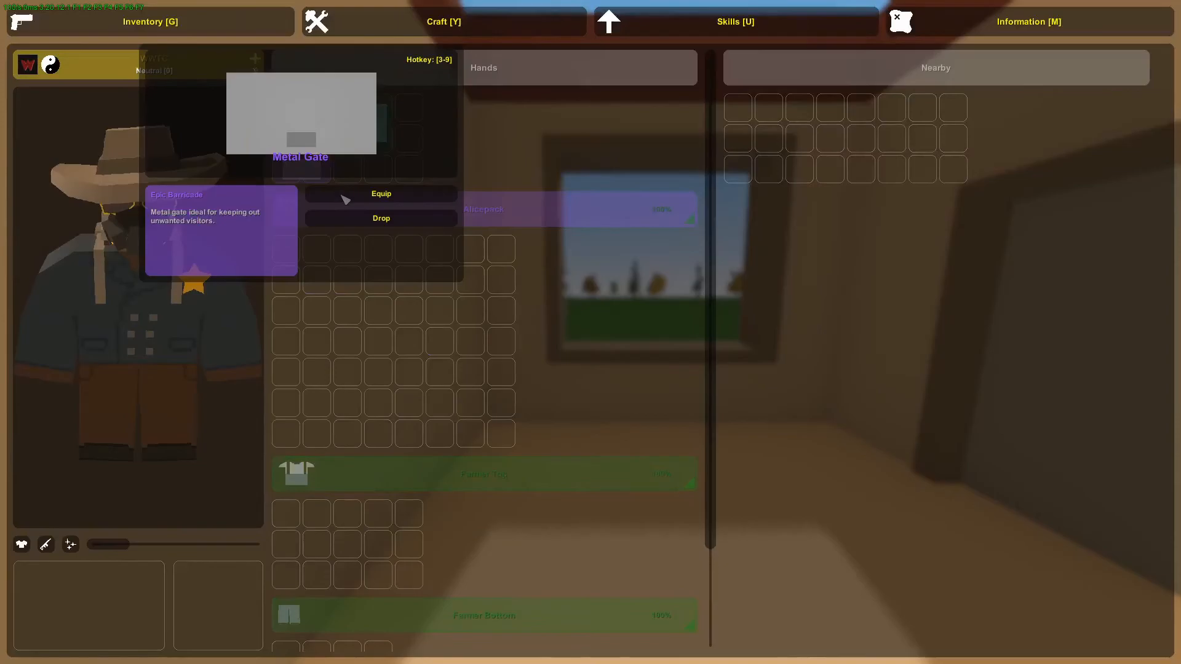
pyautogui.click(343, 192)
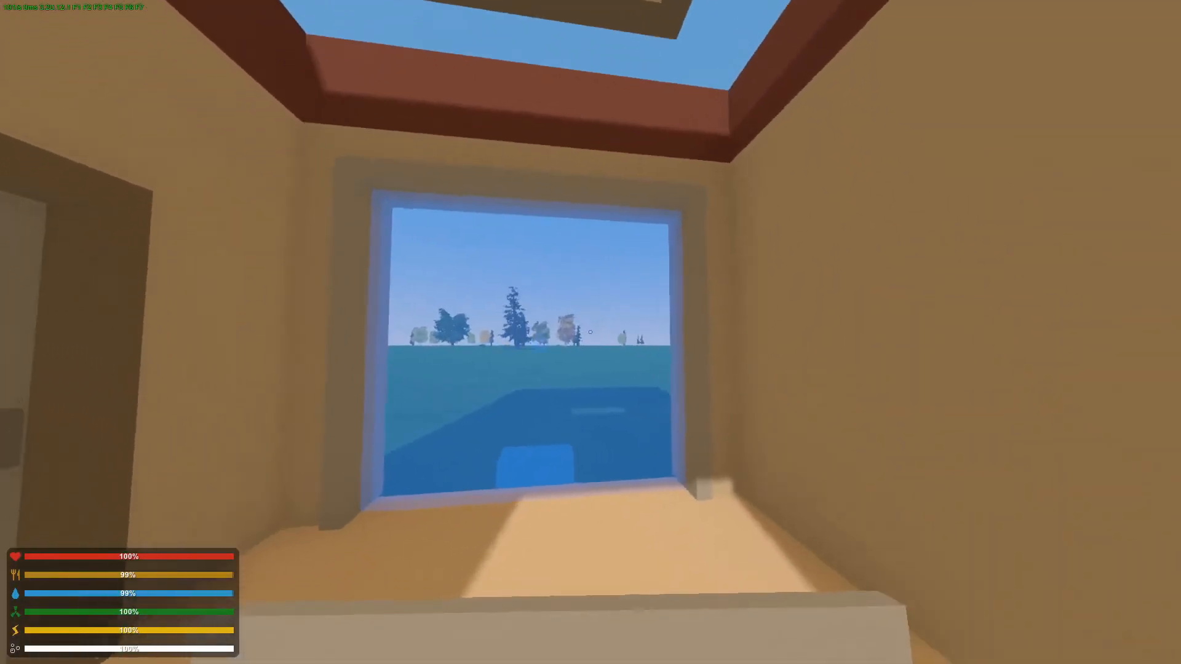
pyautogui.click(590, 332)
pyautogui.press('s')
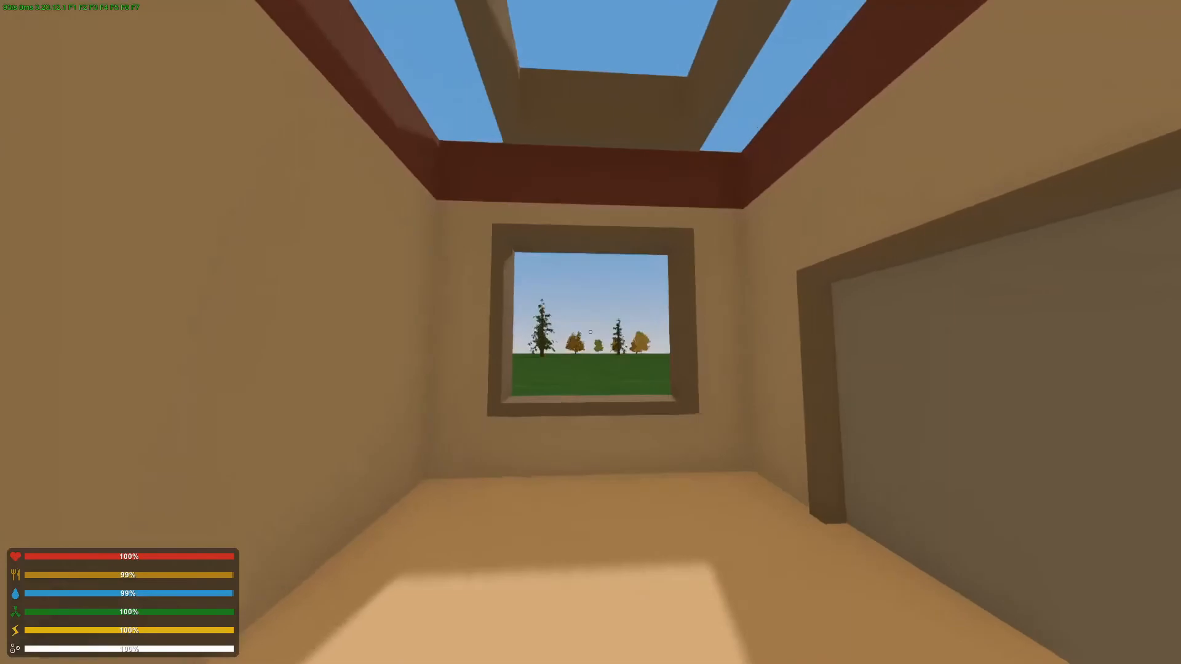
# Equip the Weak Glass and place it in the building's window.
pyautogui.press('g')
pyautogui.click(363, 123)
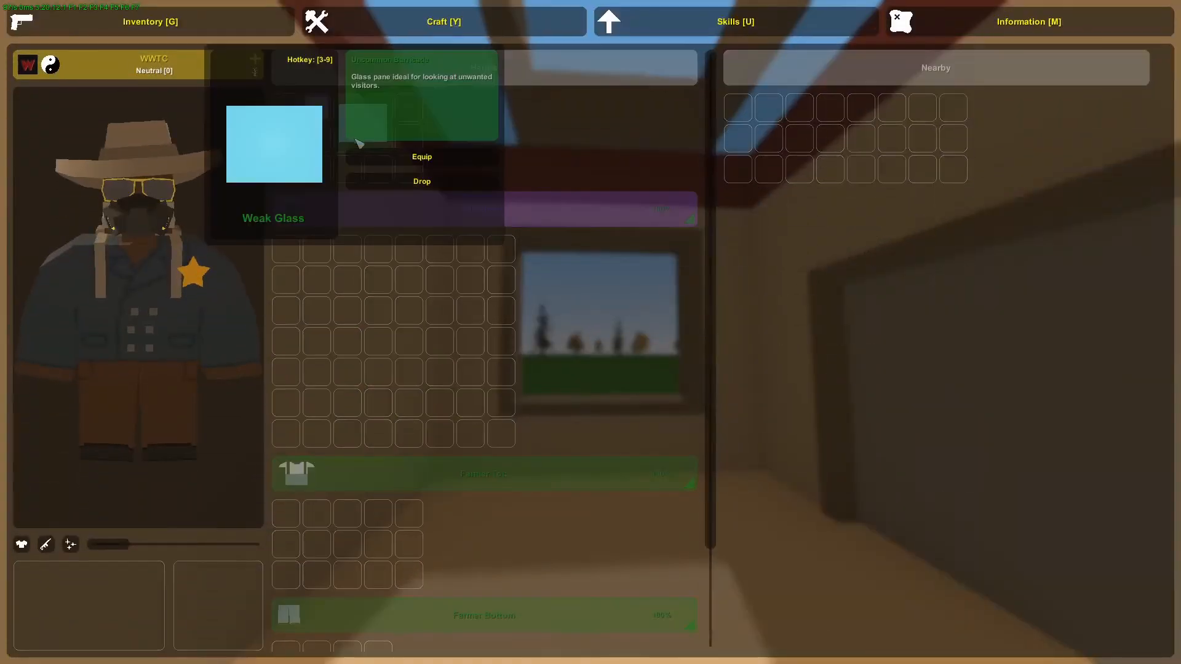
pyautogui.click(422, 153)
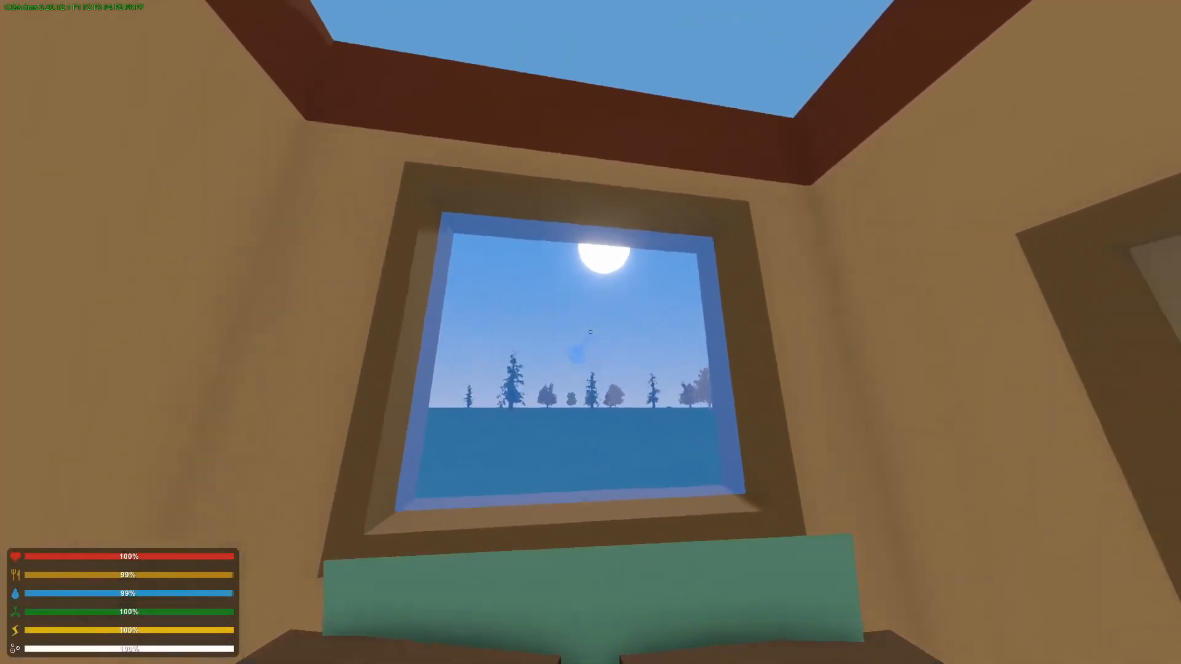
pyautogui.click(590, 332)
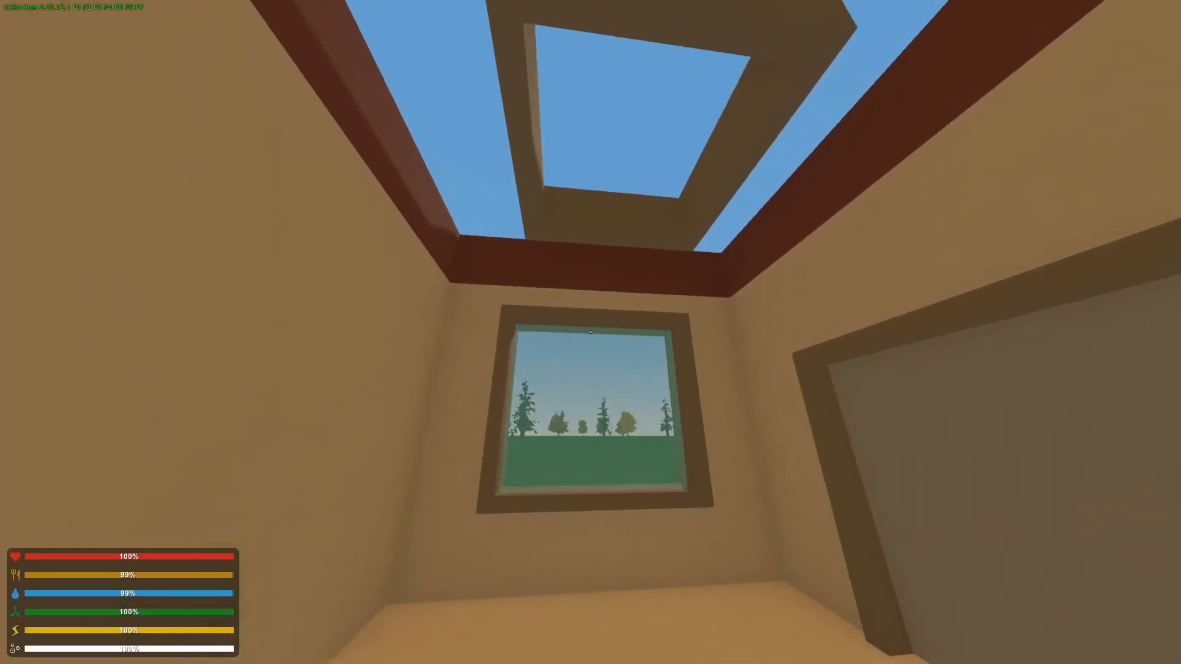
# Equip the Metal Hatch and place it in the roof opening.
pyautogui.press('g')
pyautogui.click(327, 108)
pyautogui.click(354, 154)
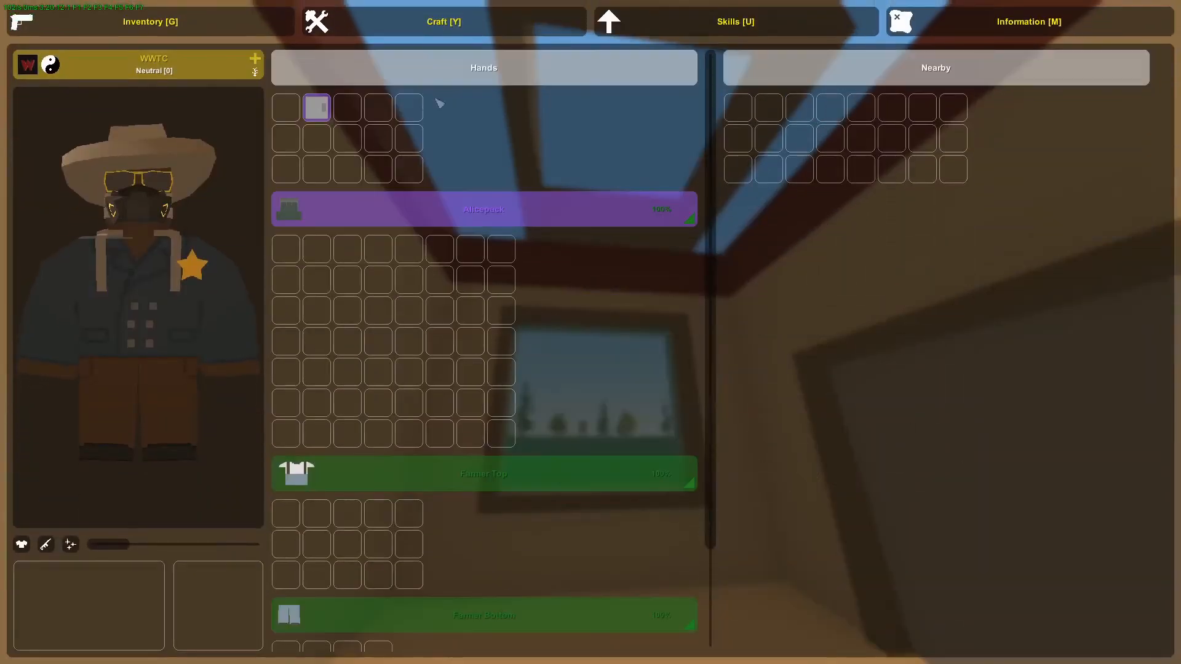
pyautogui.click(317, 109)
pyautogui.click(388, 153)
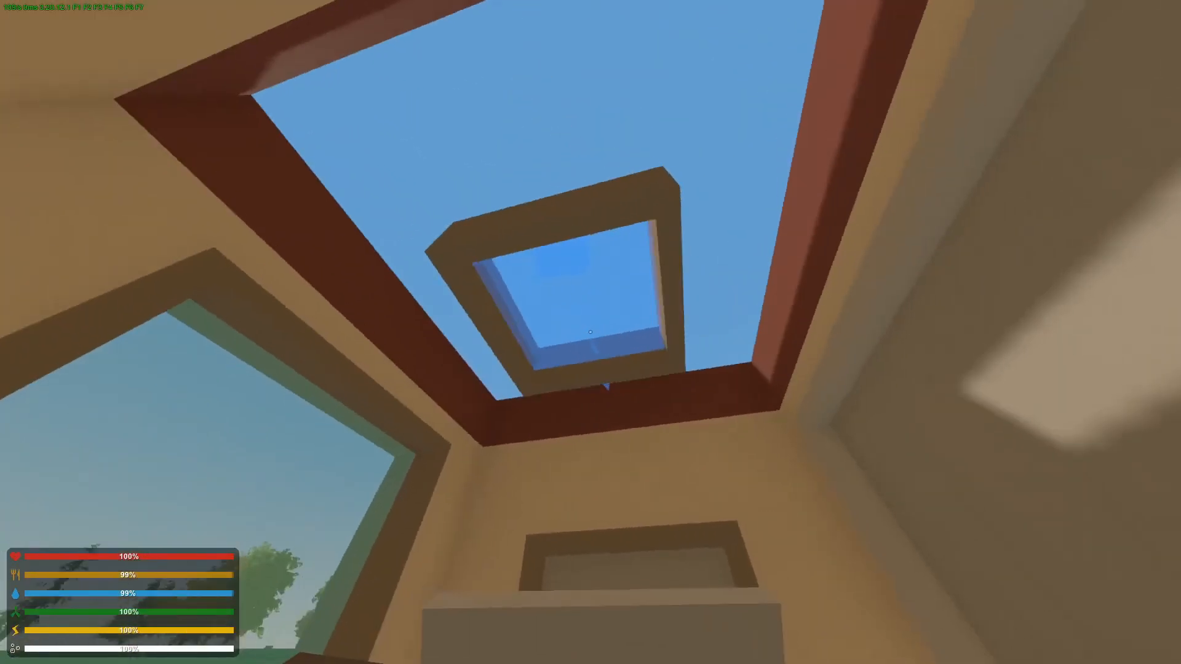
pyautogui.click(590, 332)
# Open and close the placed door and hatch, then walk outside to inspect the building.
pyautogui.press('f')
pyautogui.press('f')
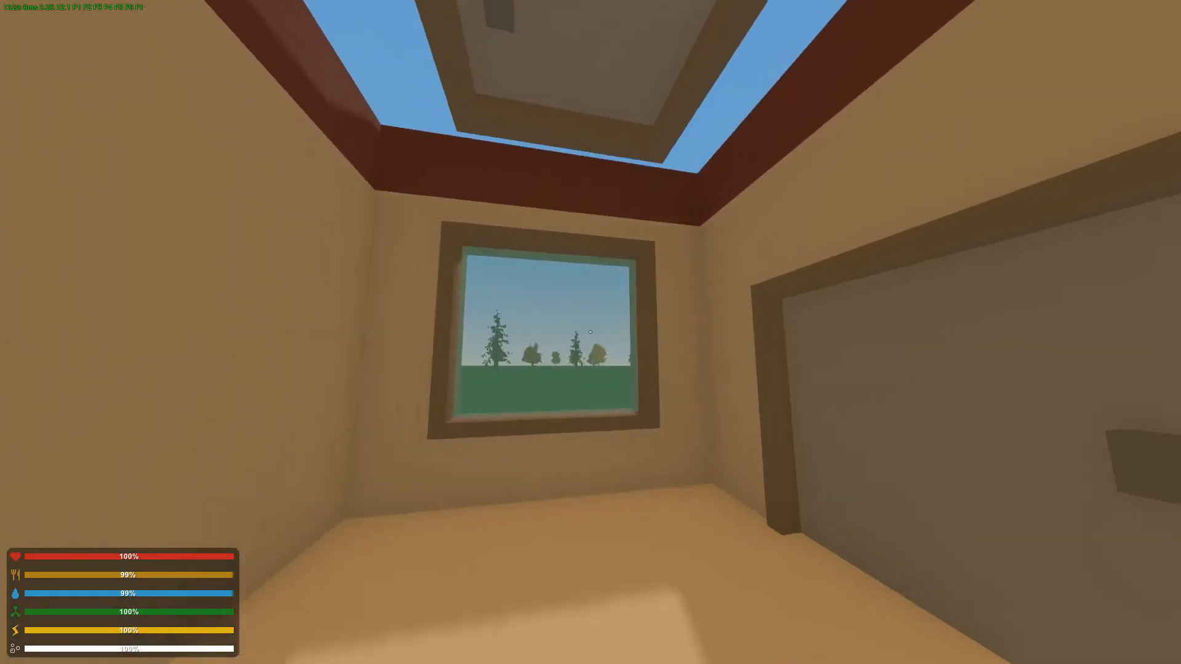
pyautogui.press('f')
pyautogui.press('w')
pyautogui.press('s')
pyautogui.press('h')
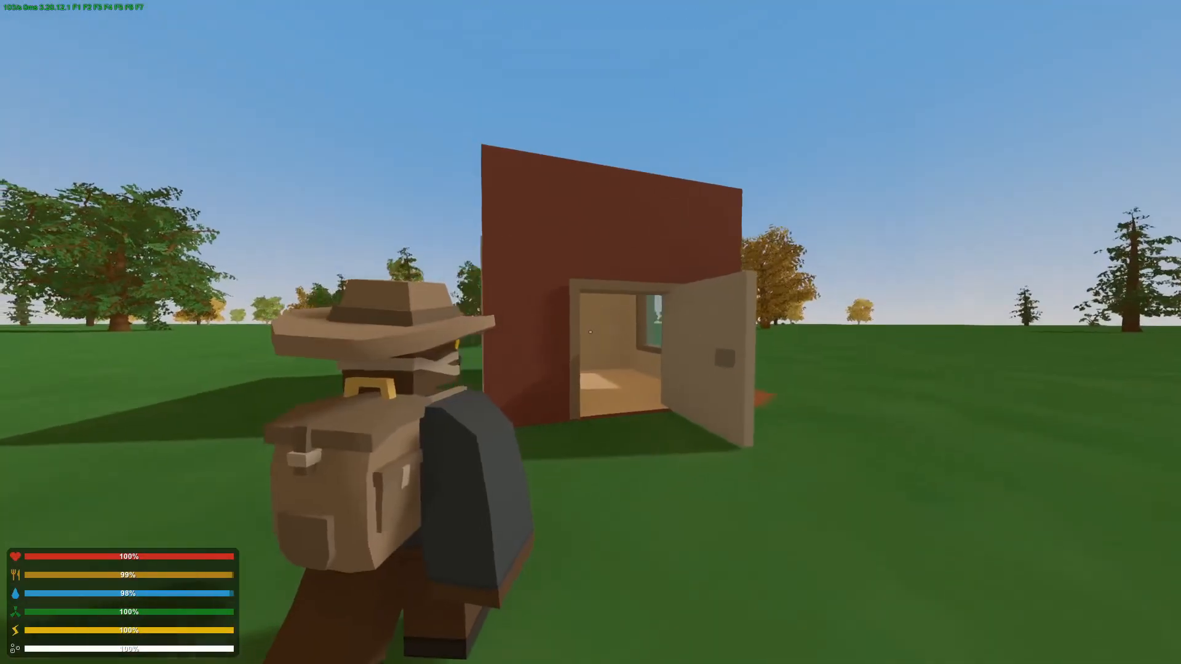
pyautogui.press('a')
pyautogui.press('w')
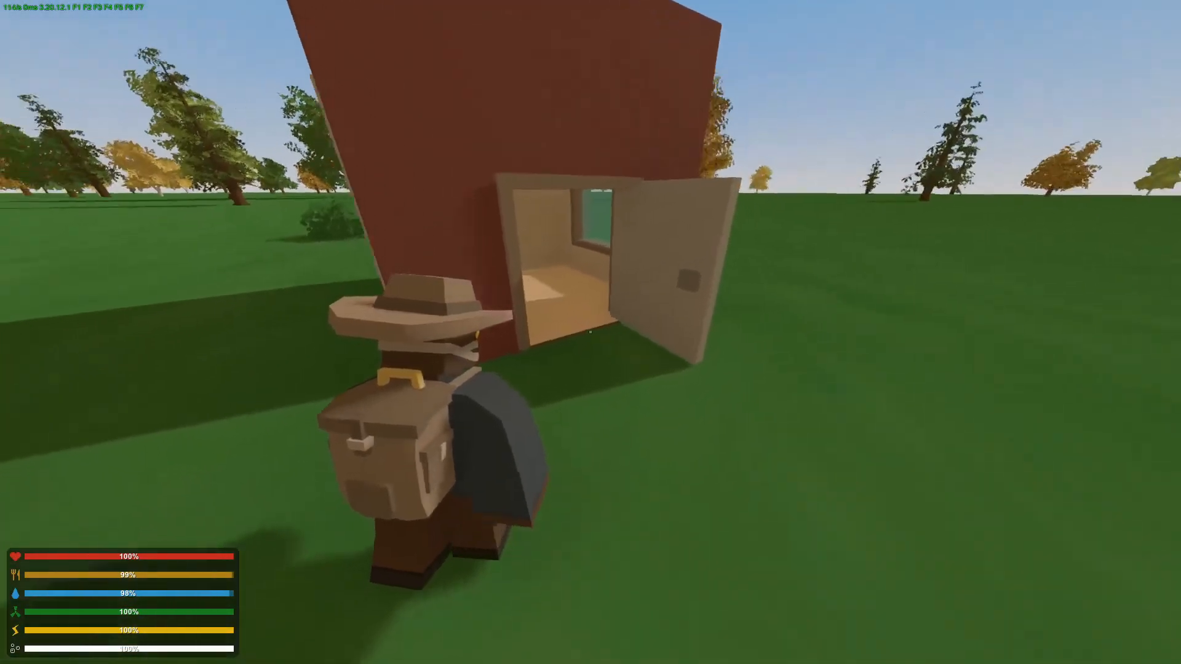
# Give yourself 6 of item 67 with a chat command and open the crafting menu.
pyautogui.write('sj/give')
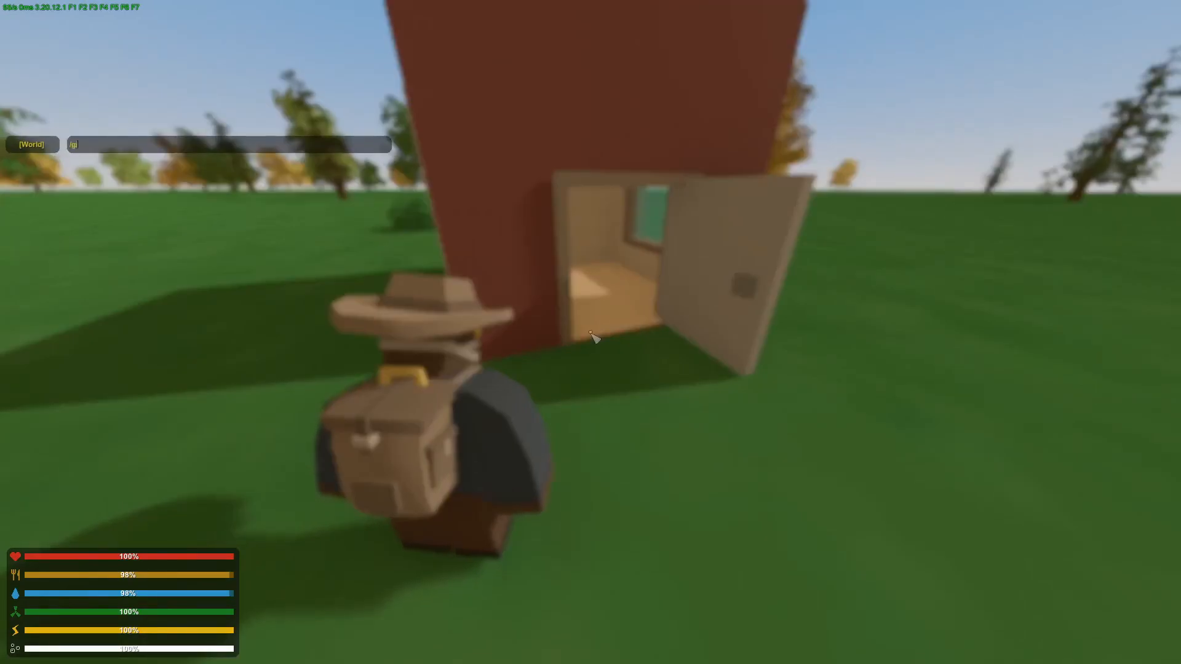
pyautogui.write(' 67/6')
pyautogui.press('Return')
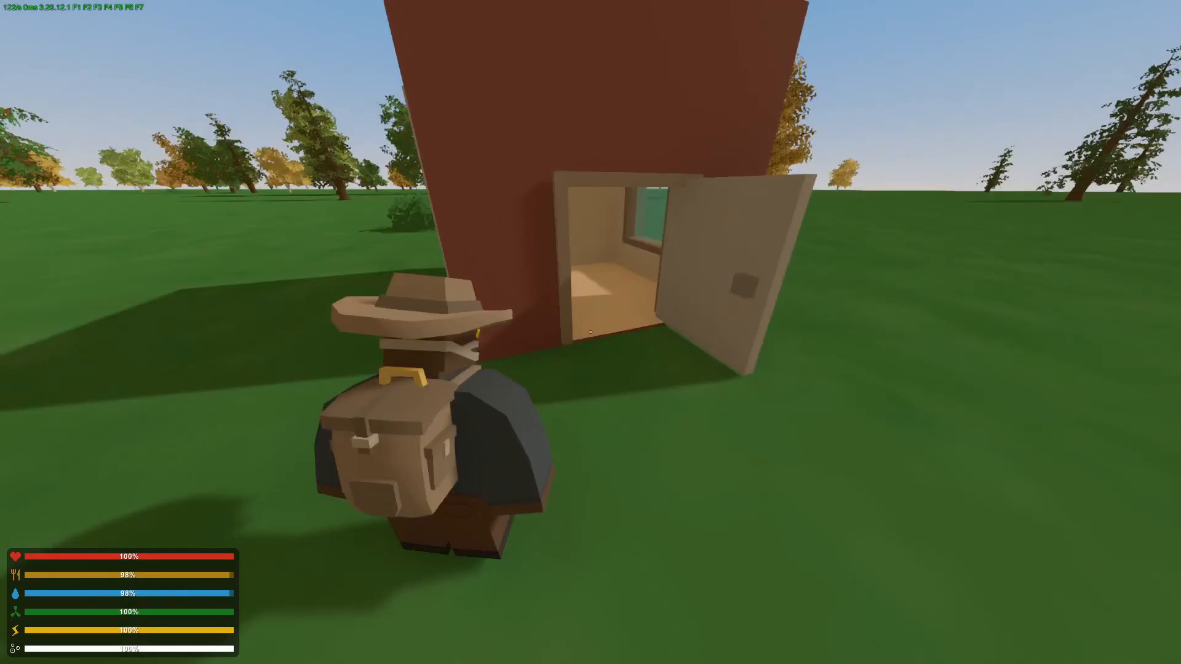
pyautogui.press('y')
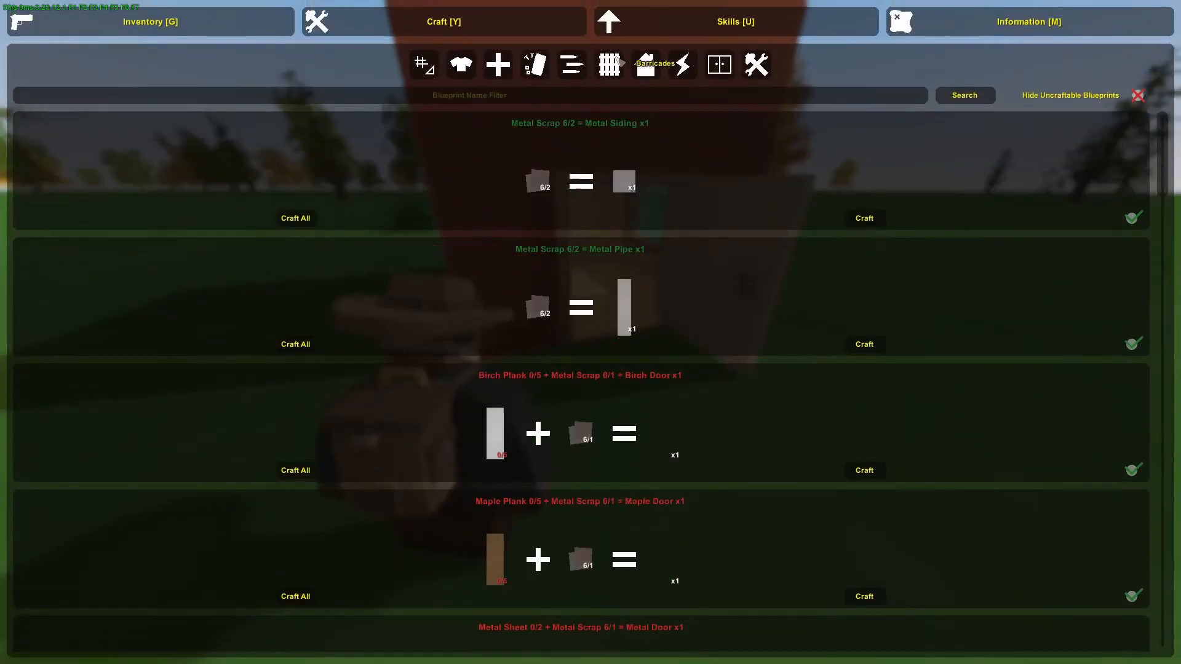
# Close the crafting menu and give yourself item 76 with the /give 76 chat command.
pyautogui.press('Escape')
pyautogui.write('j/g')
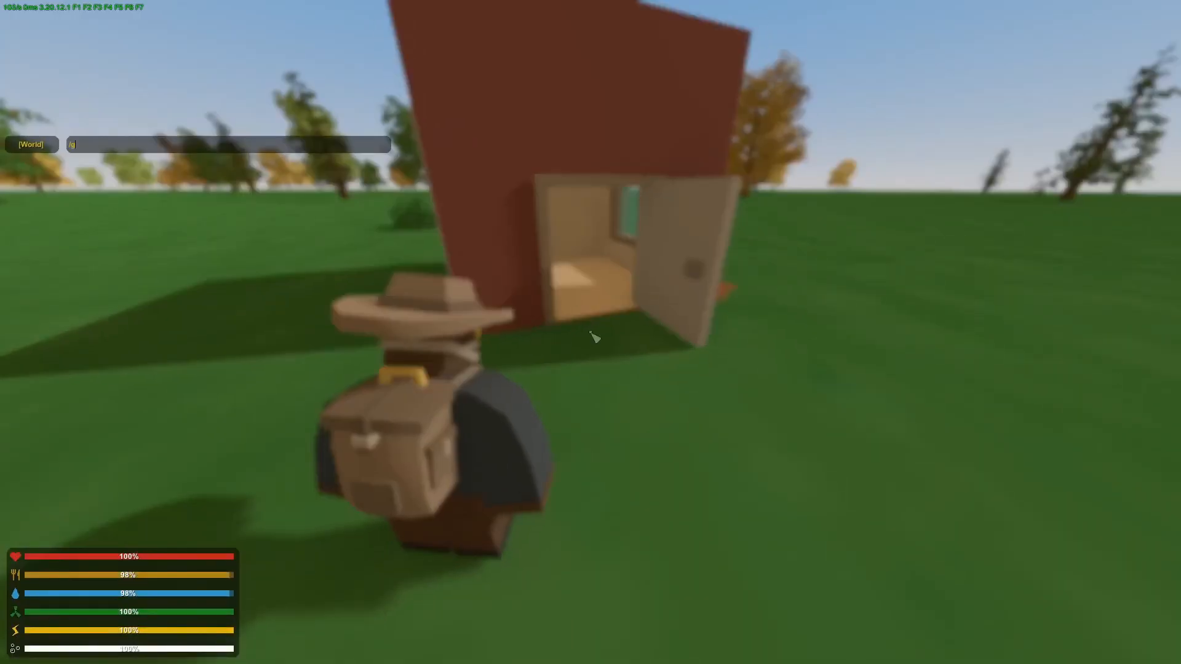
pyautogui.write('ive 76')
pyautogui.press('Return')
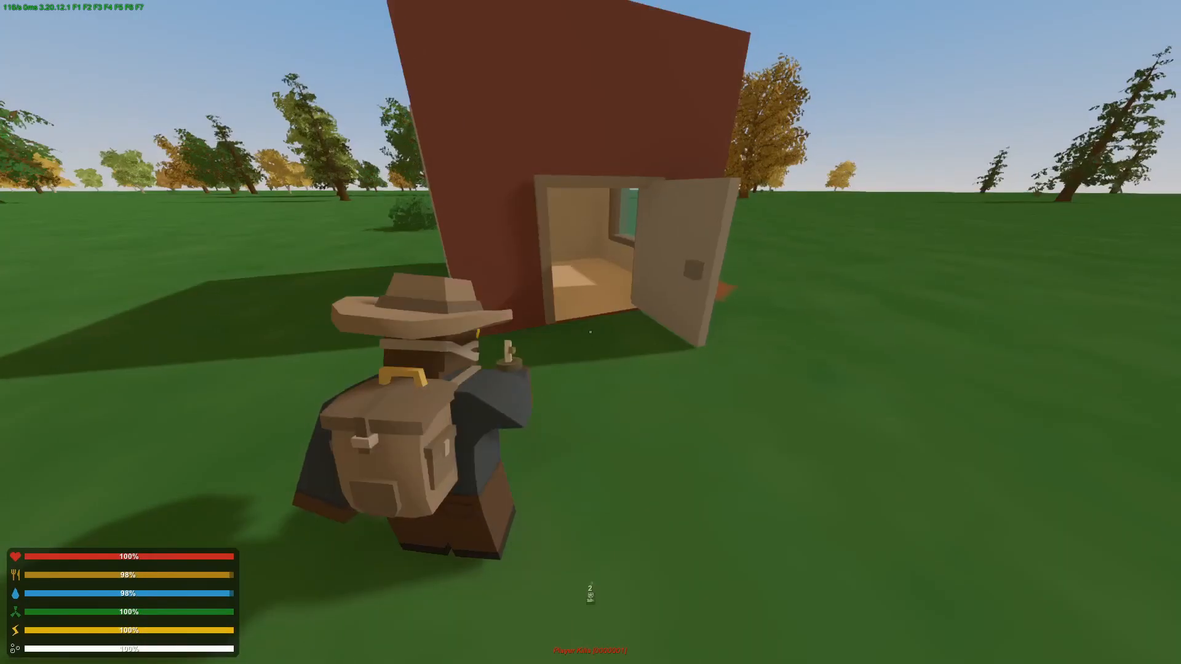
# Browse the crafting blueprints and craft a Metal Ladder.
pyautogui.press('y')
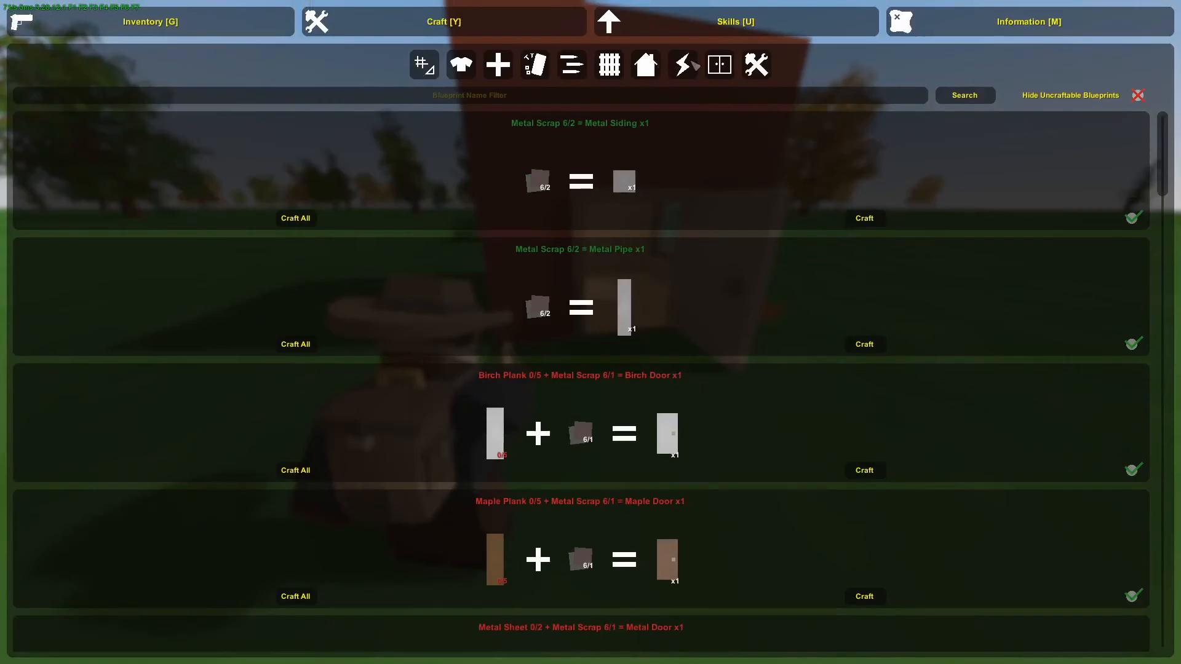
pyautogui.scroll(-10, 640, 185)
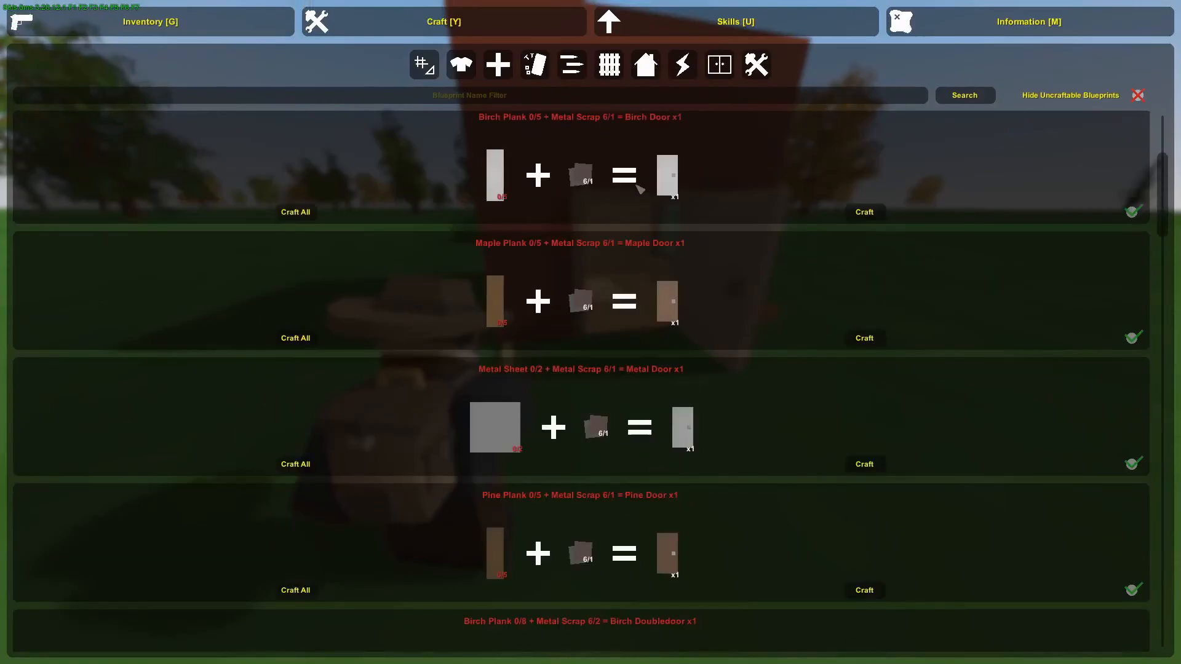
pyautogui.scroll(-10, 640, 185)
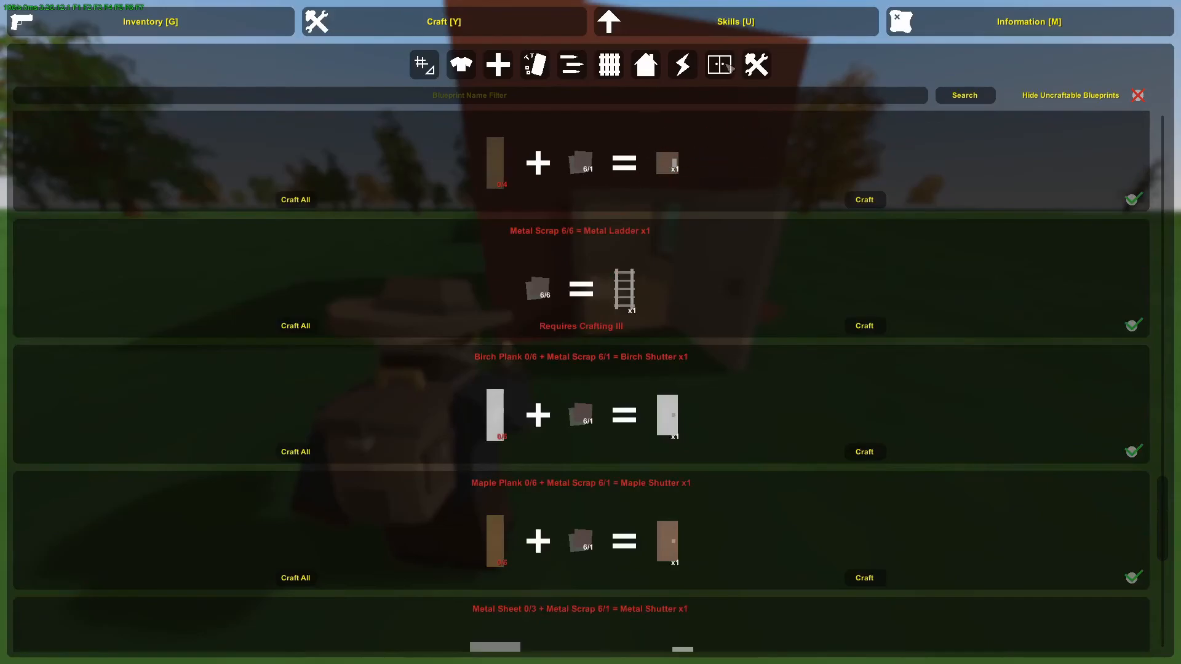
pyautogui.click(732, 29)
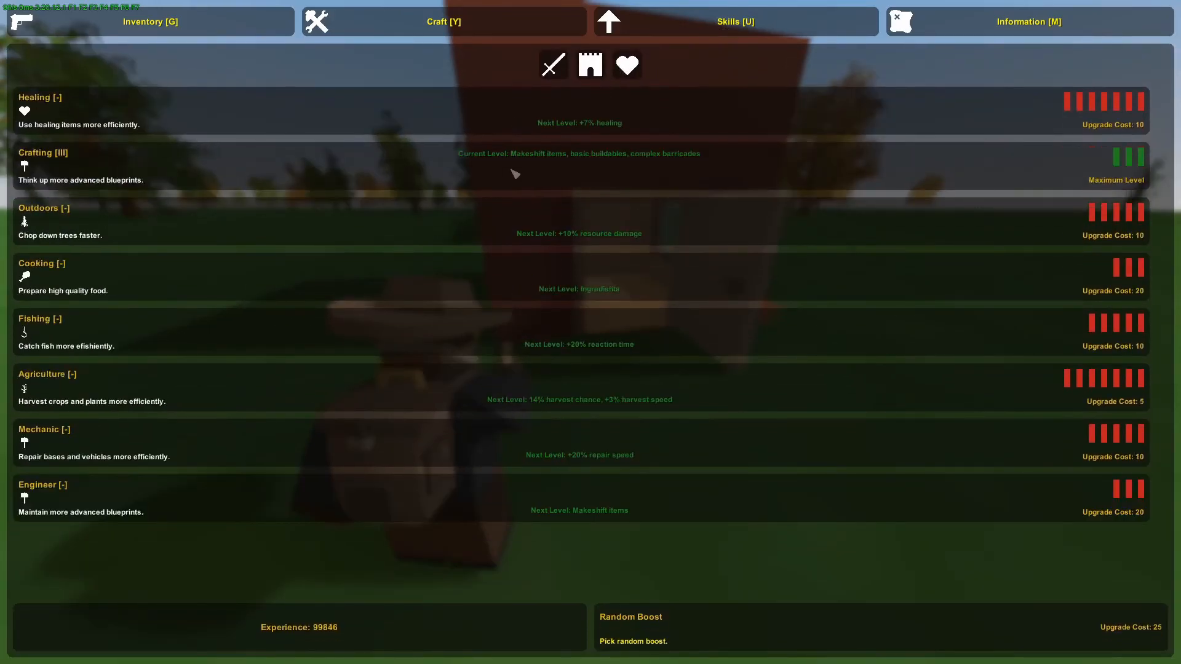
pyautogui.press('Escape')
pyautogui.press('y')
pyautogui.scroll(12, 701, 224)
pyautogui.scroll(10, 728, 278)
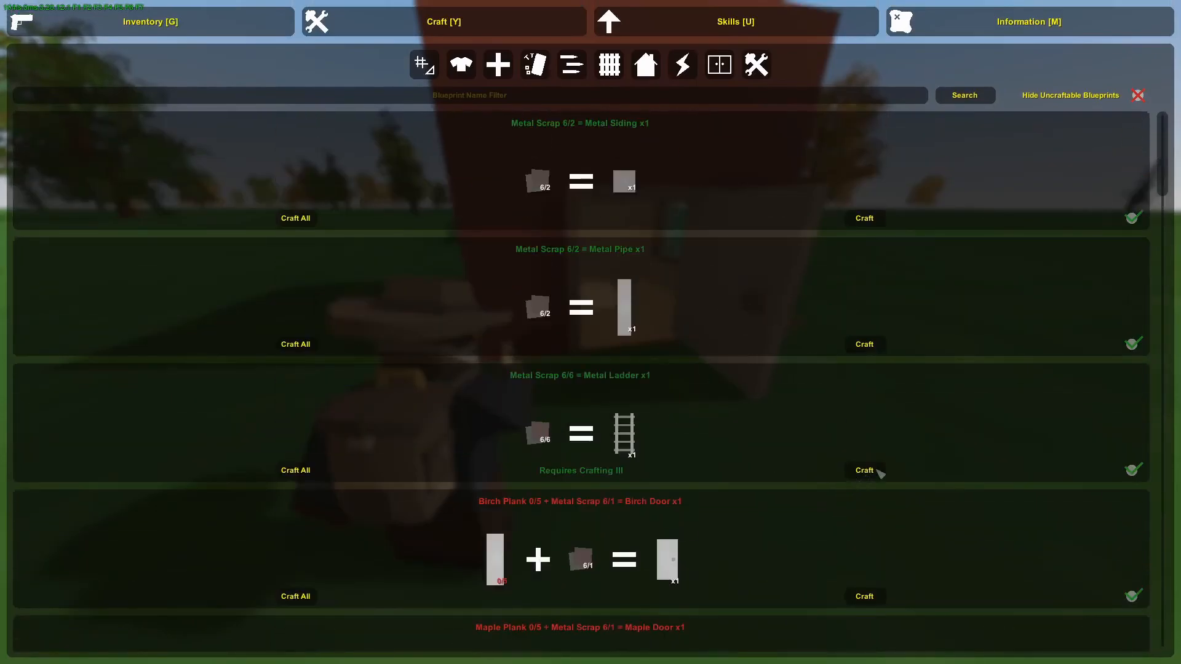
pyautogui.click(878, 470)
# Equip the Metal Ladder and place it inside the building beneath the roof hatch.
pyautogui.press('Escape')
pyautogui.press('g')
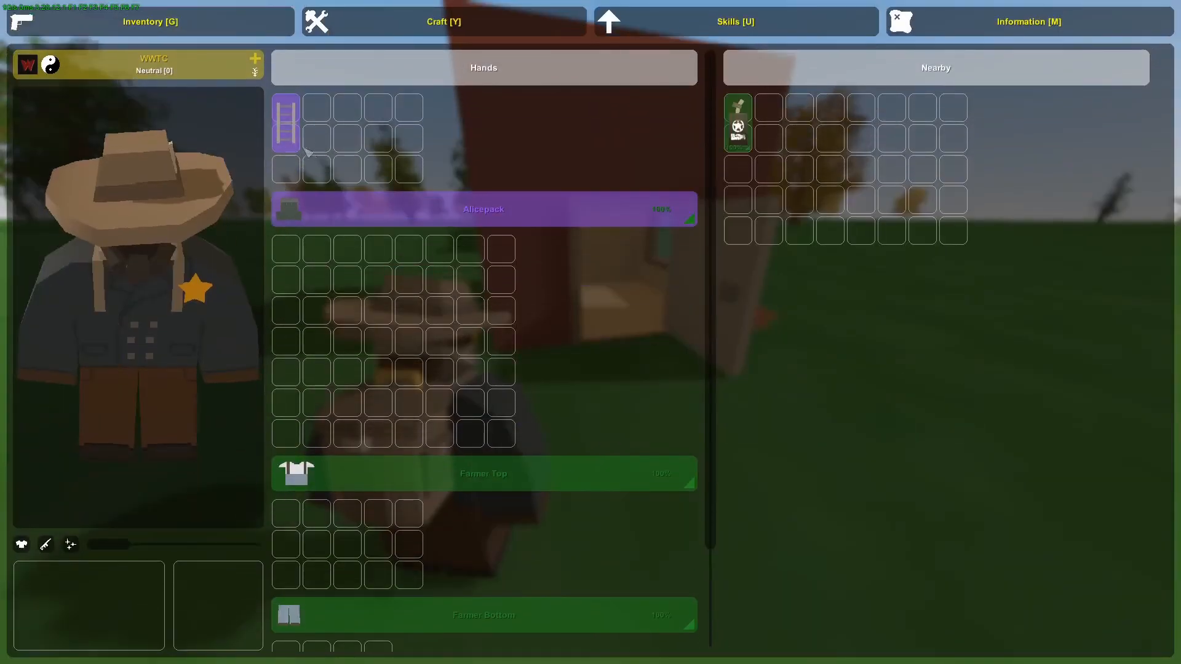
pyautogui.rightClick(298, 144)
pyautogui.click(338, 162)
pyautogui.press('w')
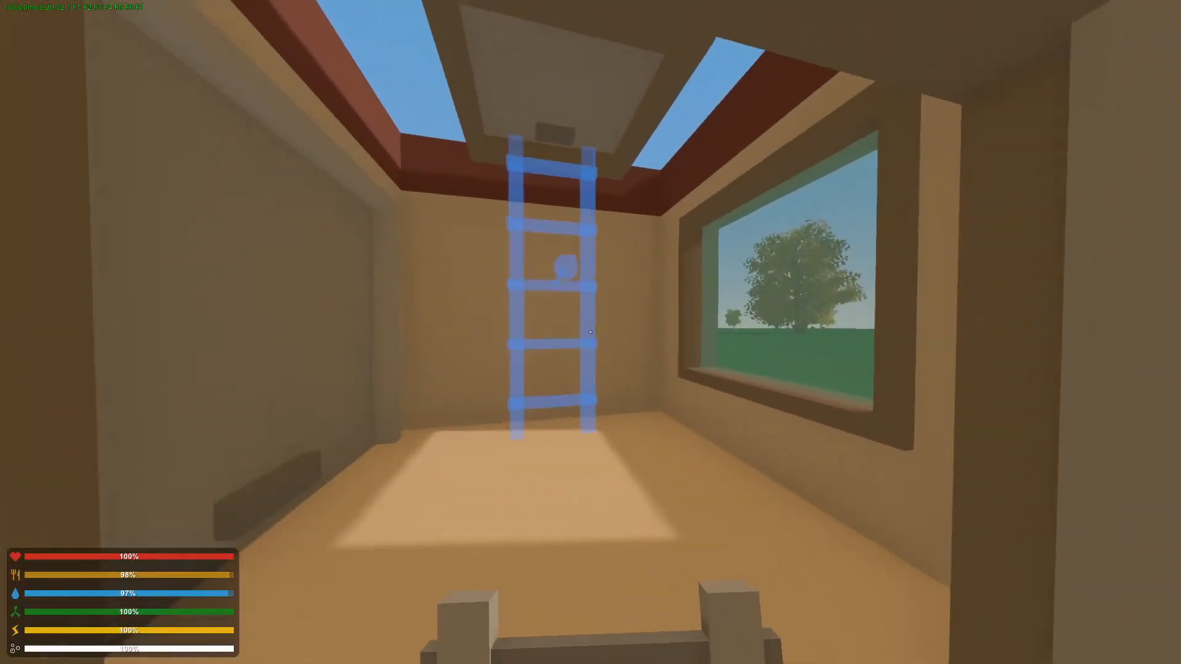
pyautogui.press('w')
pyautogui.press('a')
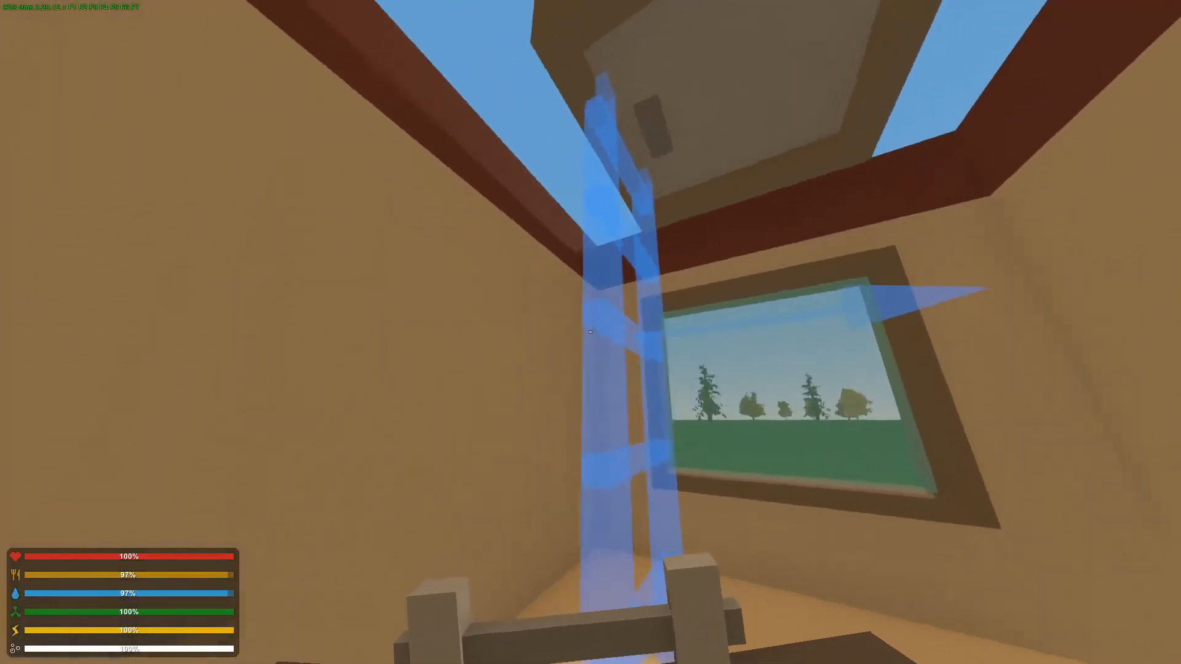
pyautogui.click(589, 332)
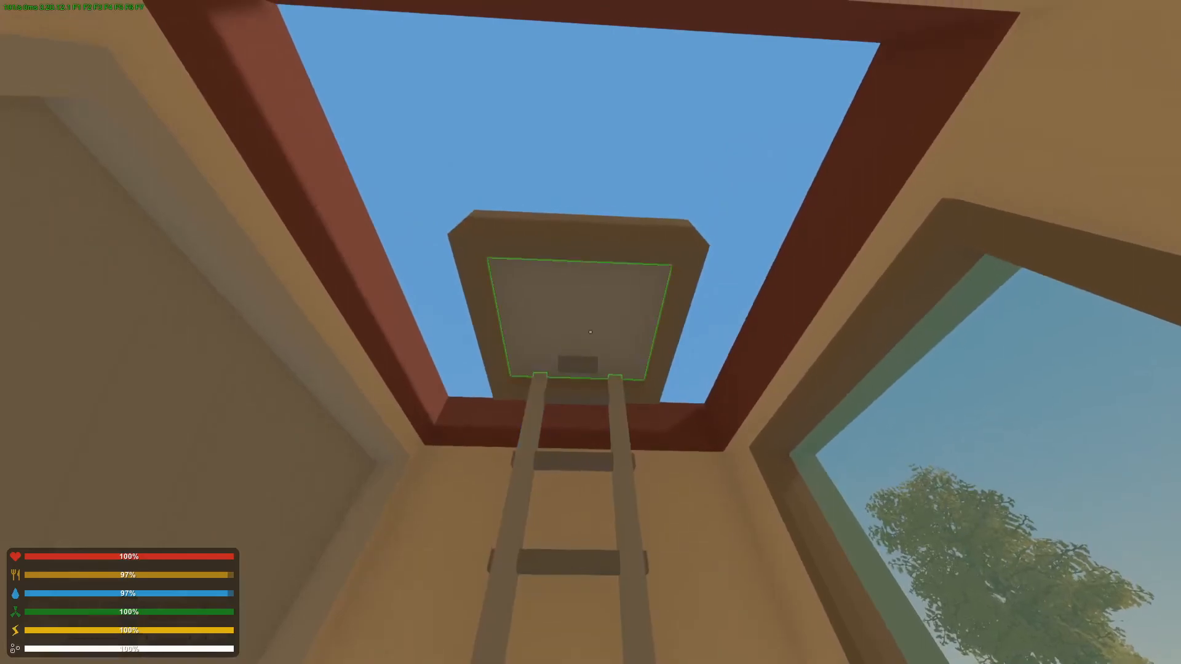
# Open the hatch and climb the ladder up onto the roof.
pyautogui.press('f')
pyautogui.press('w')
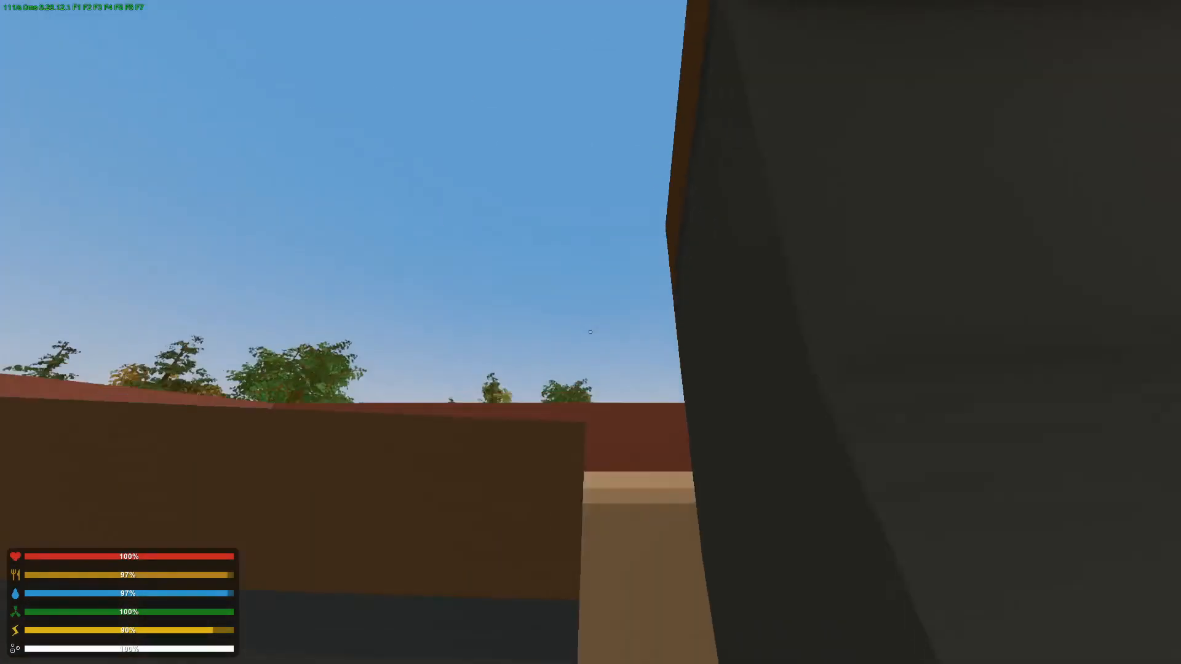
pyautogui.press('w')
pyautogui.press('f')
pyautogui.press('h')
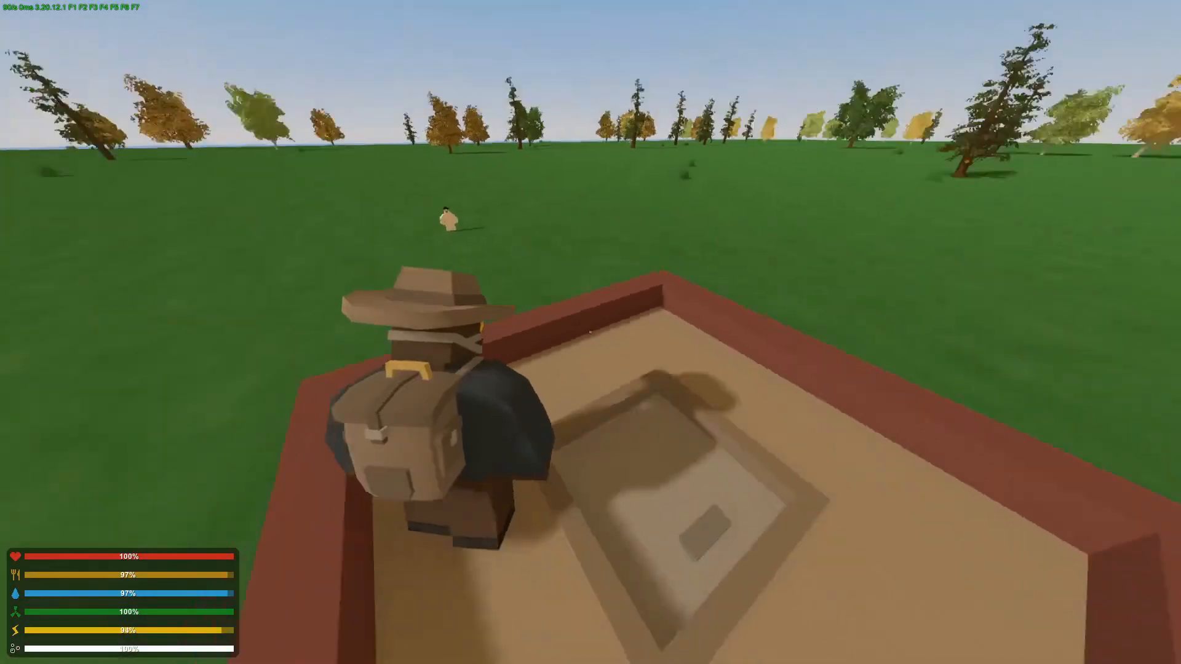
pyautogui.press('w')
pyautogui.press('a')
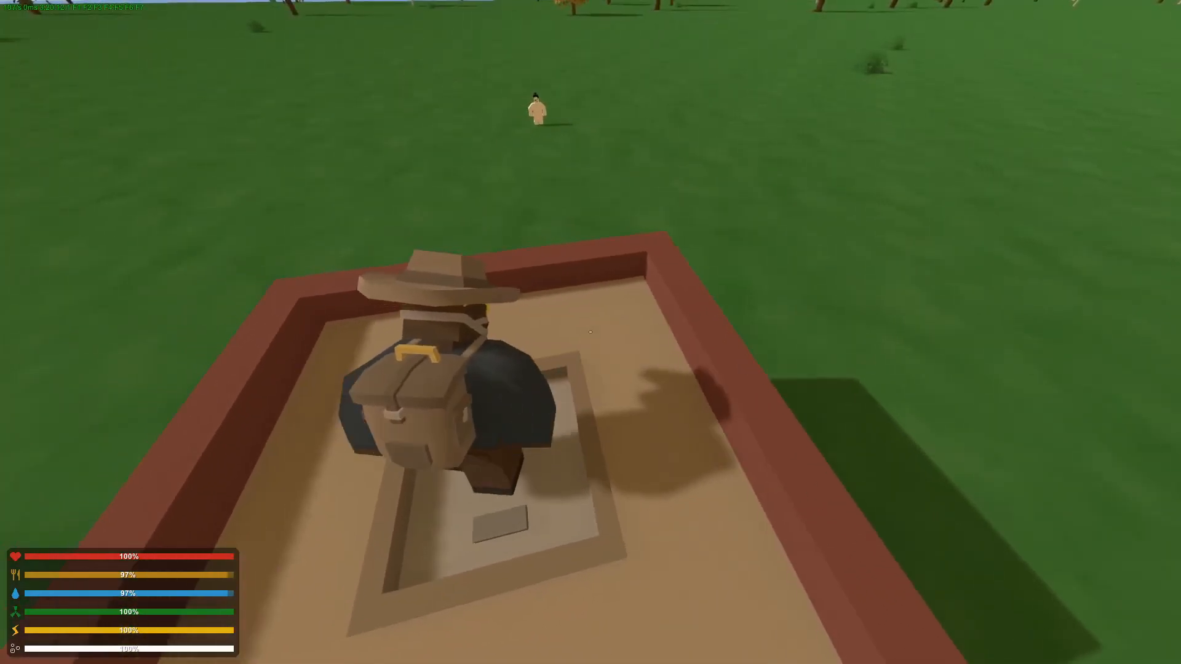
# Switch camera views to inspect the building from outside and above, then drop back down.
pyautogui.press('F1')
pyautogui.press('F2')
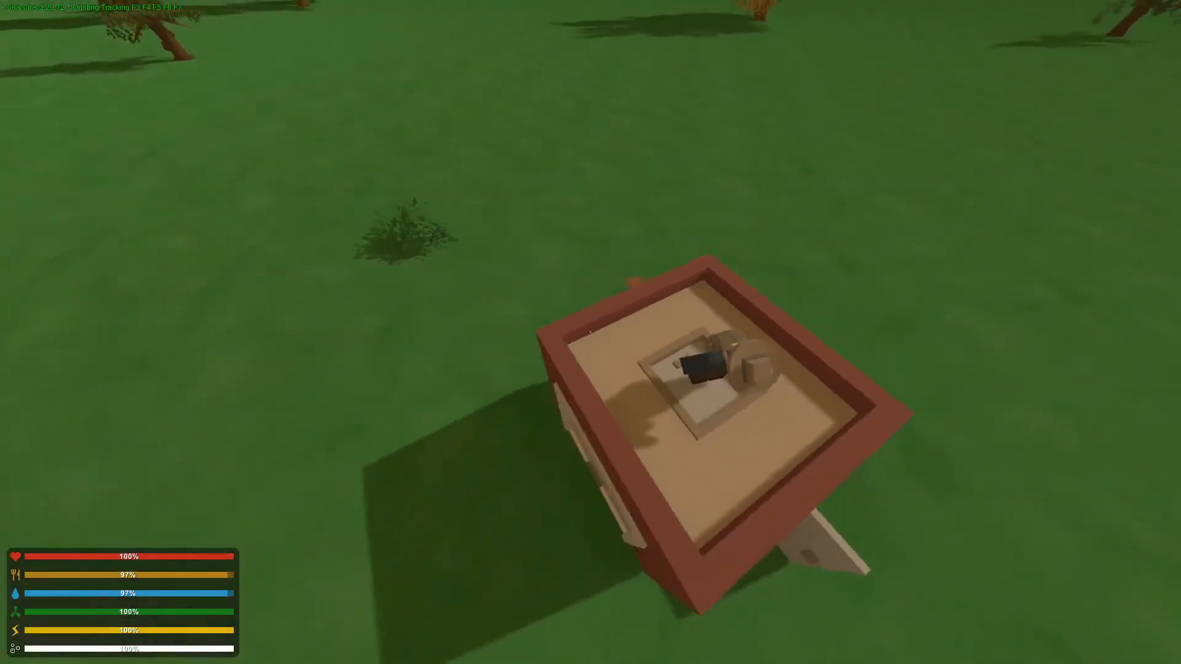
pyautogui.press('a')
pyautogui.press('d')
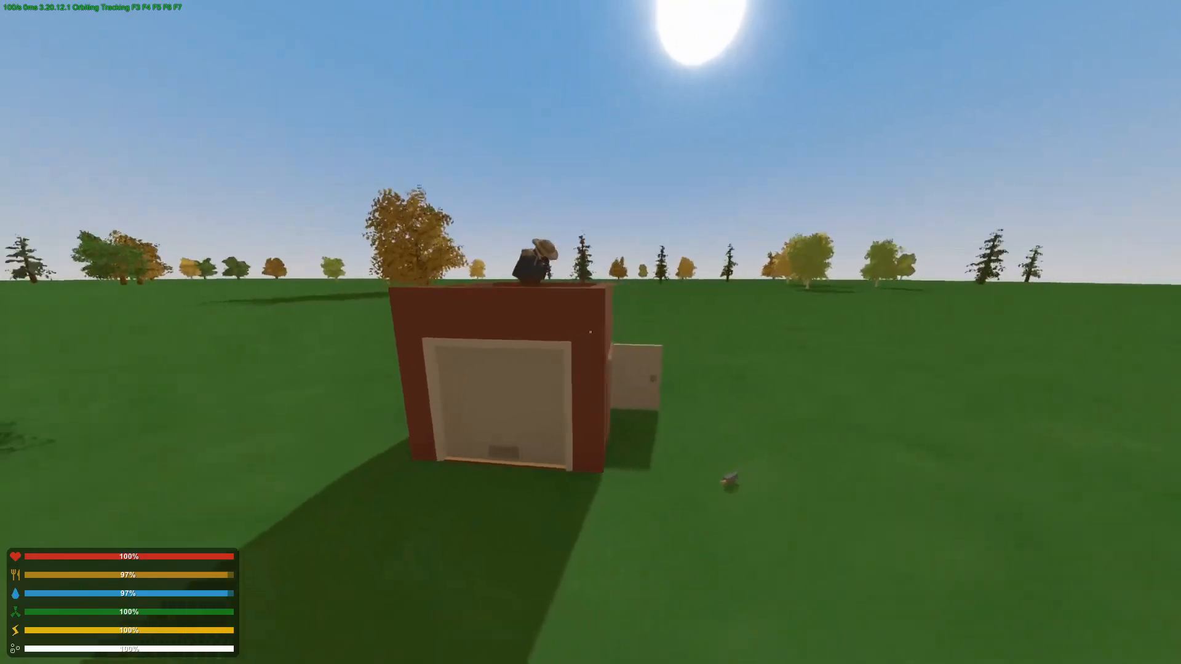
pyautogui.press('d')
pyautogui.press('w')
pyautogui.press('h')
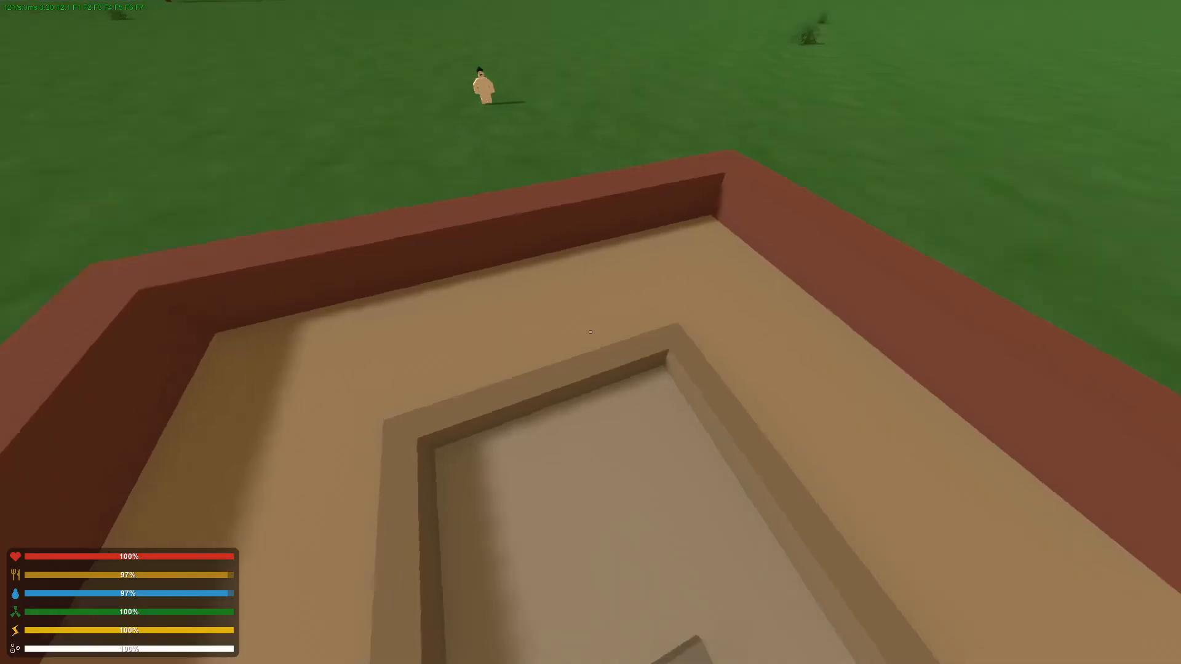
pyautogui.press('w')
pyautogui.press('space')
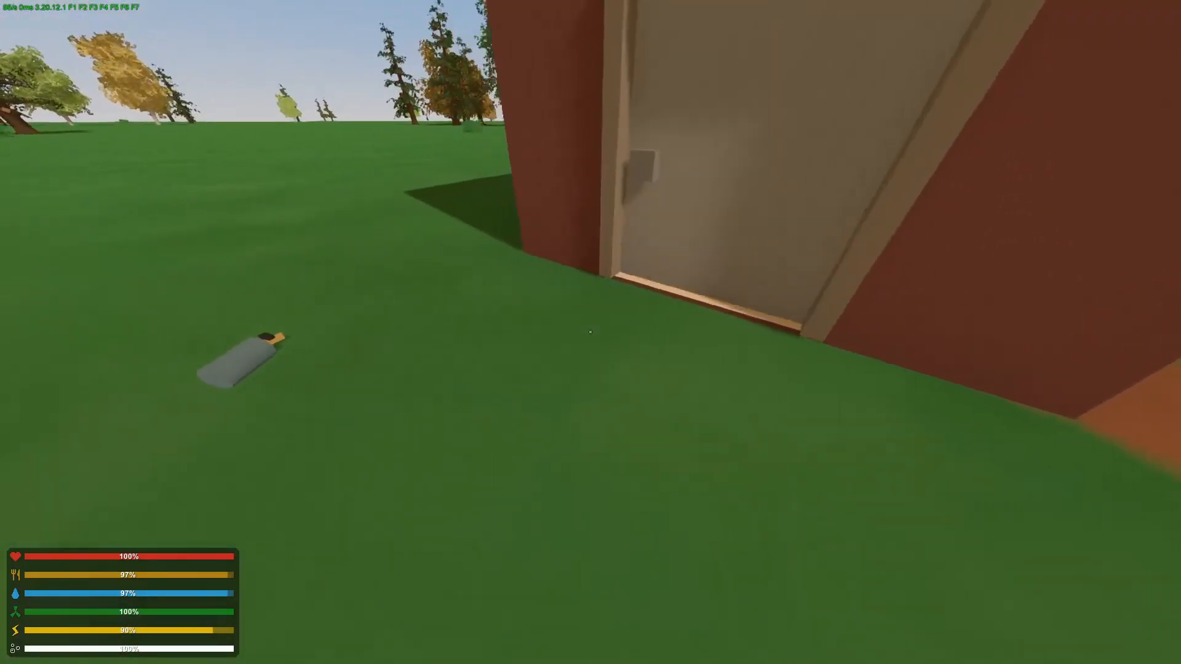
# Enter the nearby jeep and drive it around the map.
pyautogui.press('h')
pyautogui.press('w')
pyautogui.press('j')
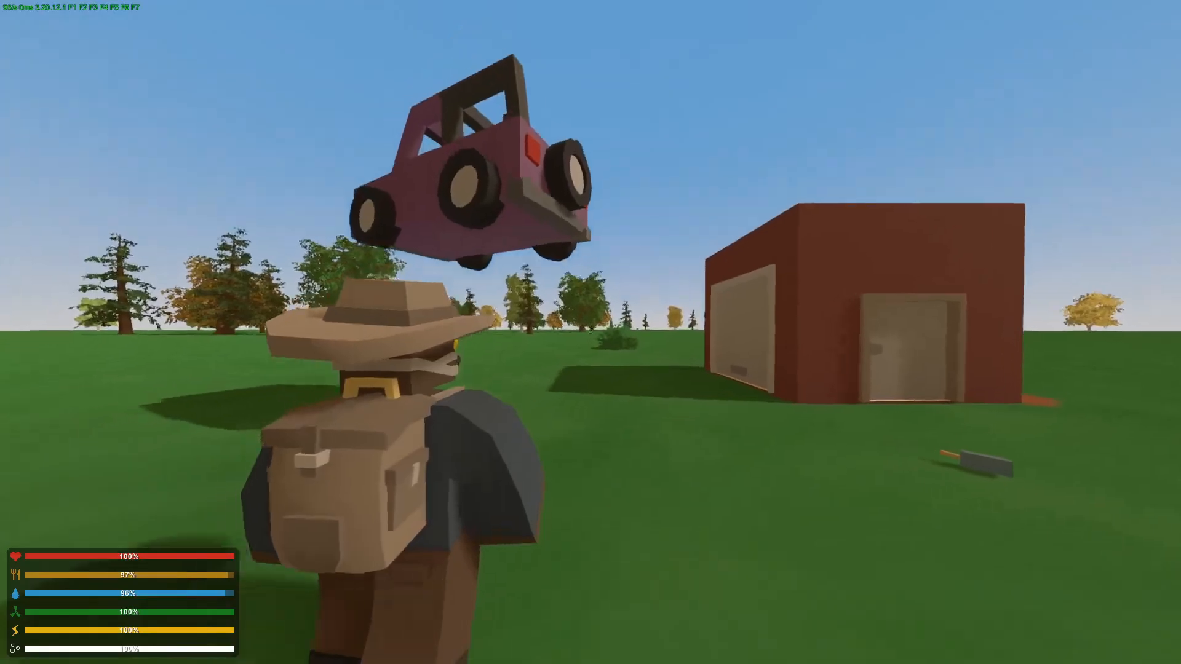
pyautogui.press('f')
pyautogui.press('w')
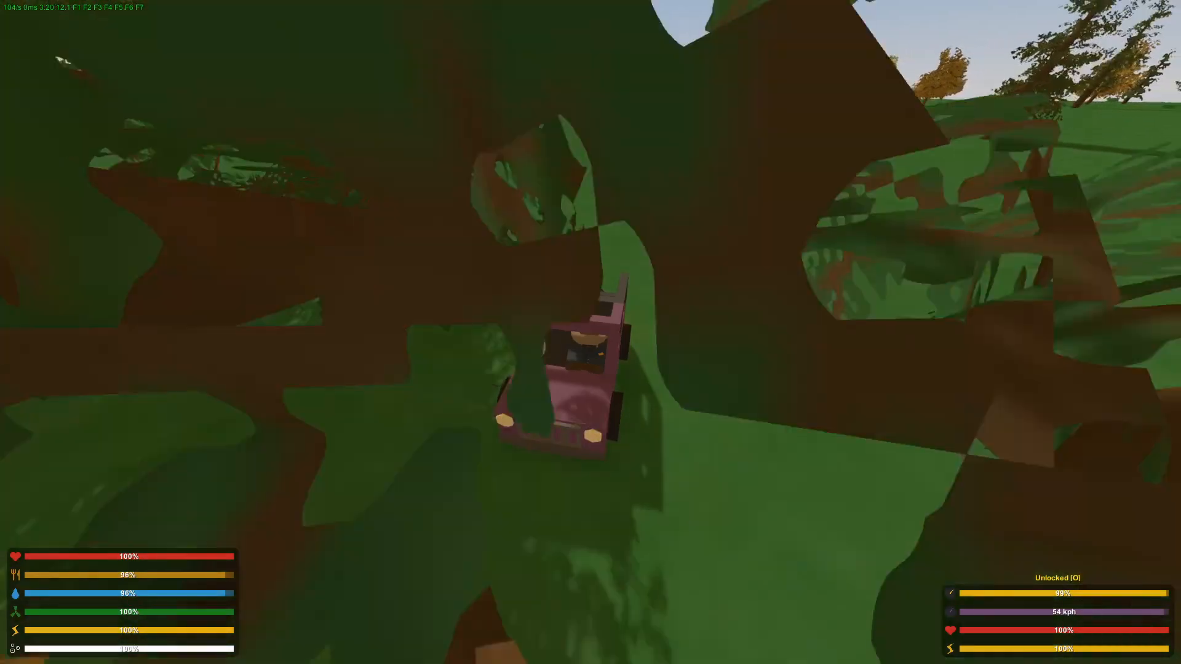
pyautogui.press('f')
pyautogui.press('w')
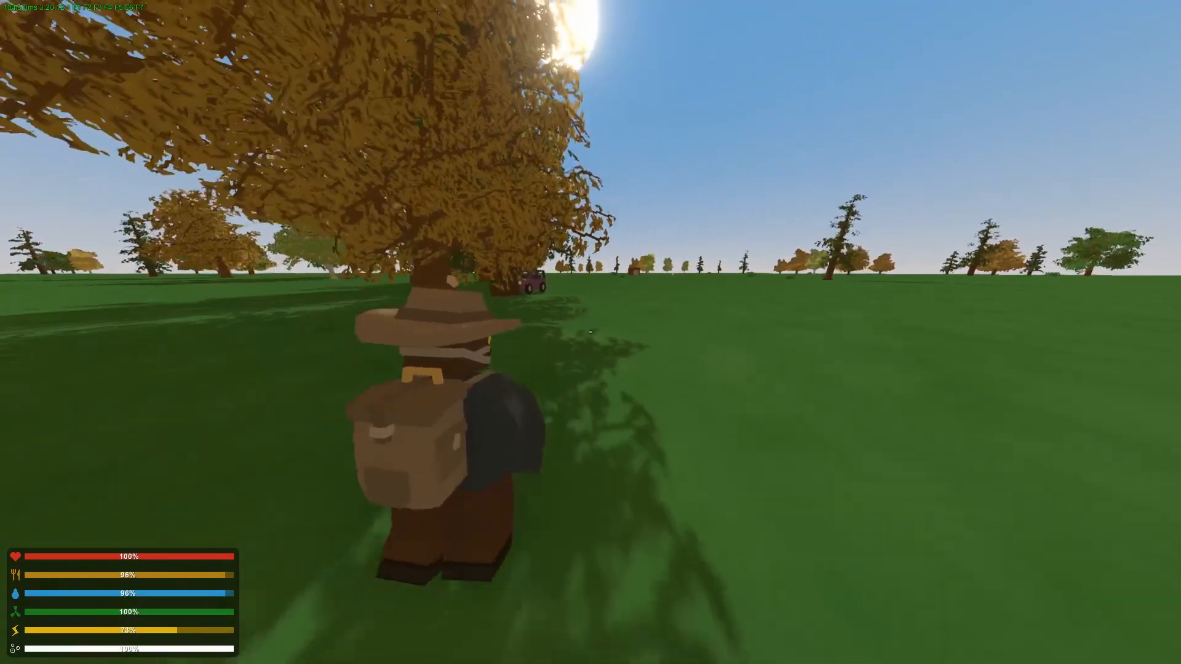
# Fly the free camera over the map to view the terrain and the building from above.
pyautogui.press('F1')
pyautogui.press('F2')
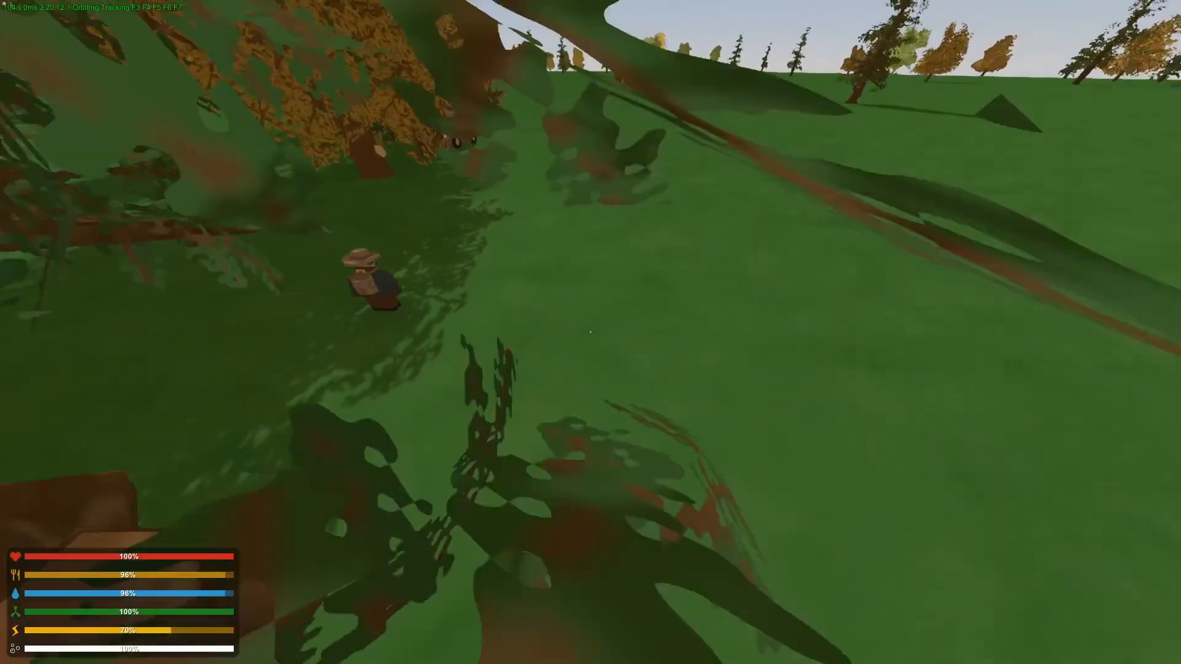
pyautogui.press('s')
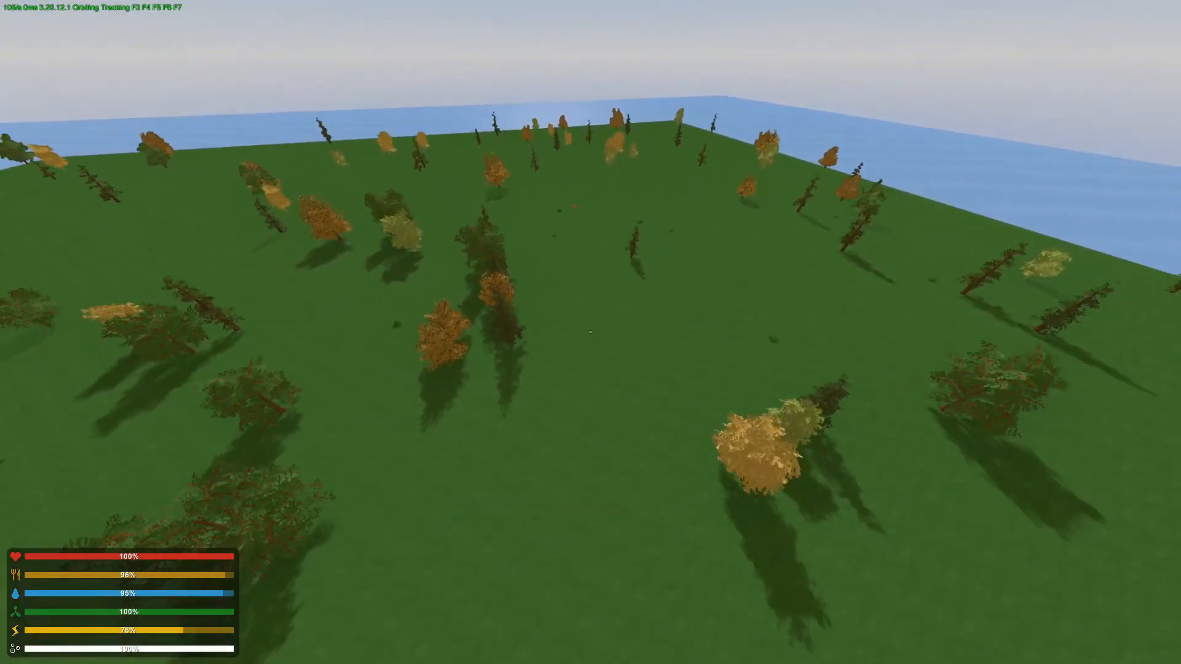
pyautogui.press('w')
pyautogui.press('w')
pyautogui.press('w')
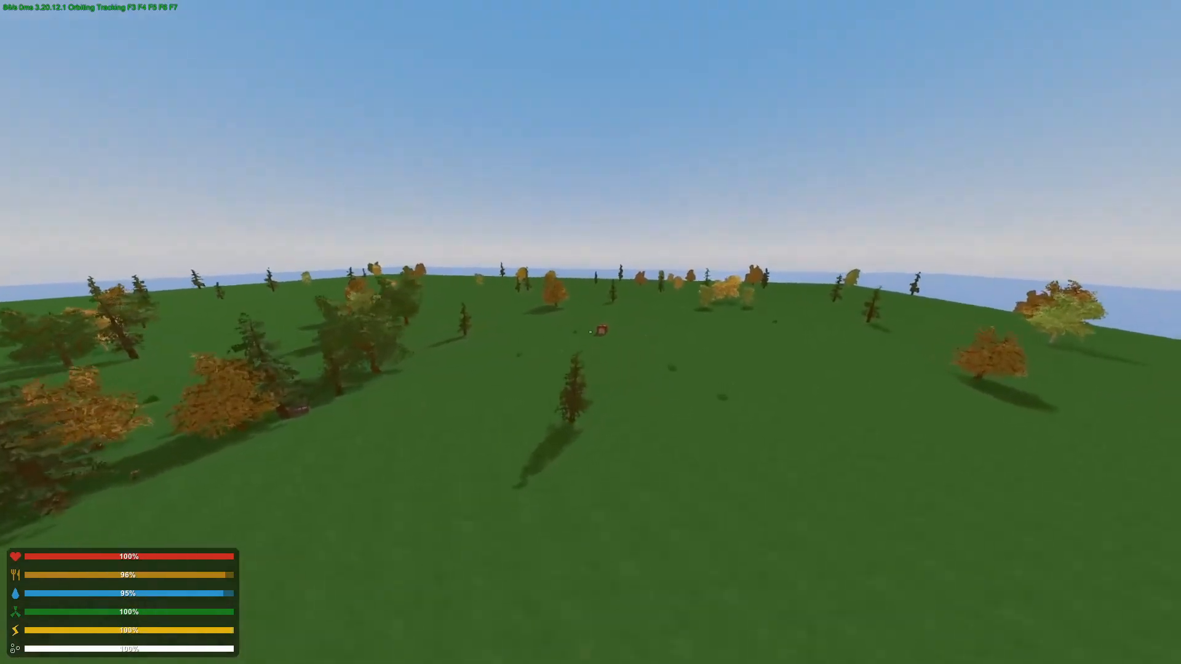
pyautogui.press('w')
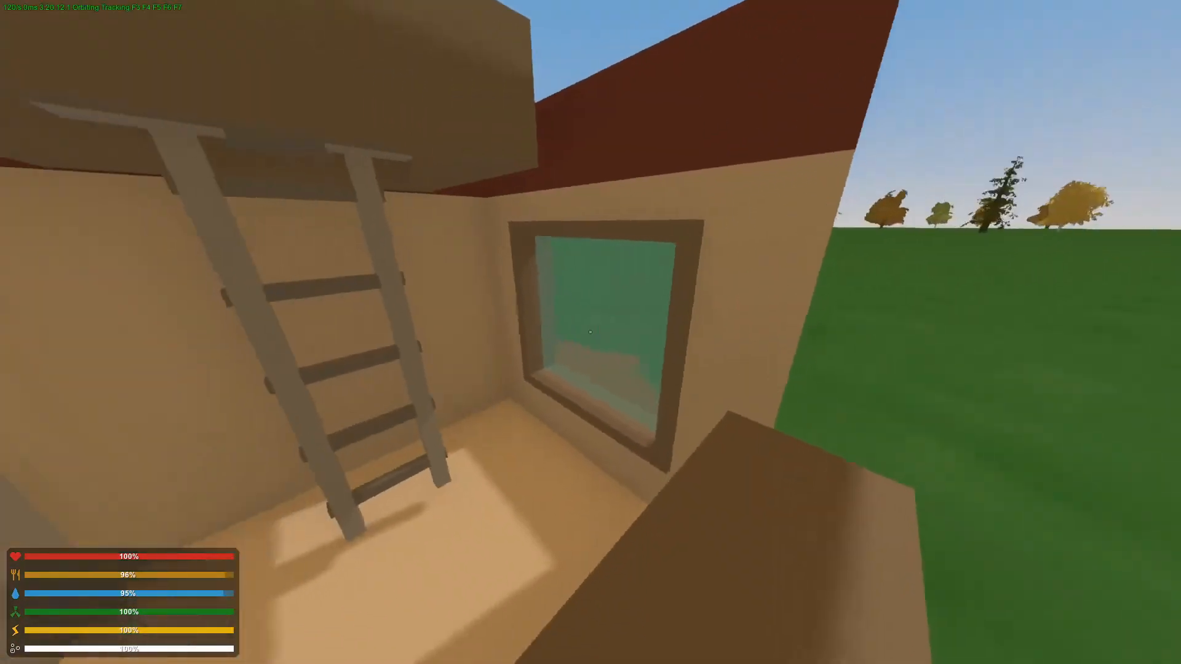
pyautogui.press('w')
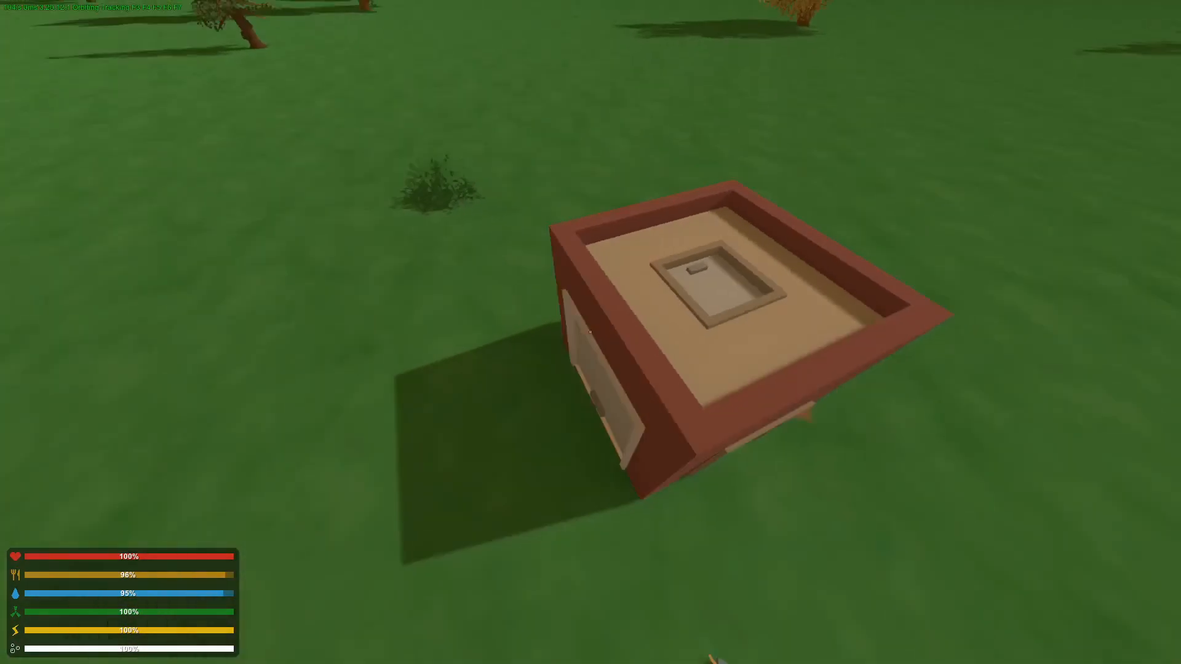
pyautogui.press('h')
pyautogui.press('h')
pyautogui.press('w')
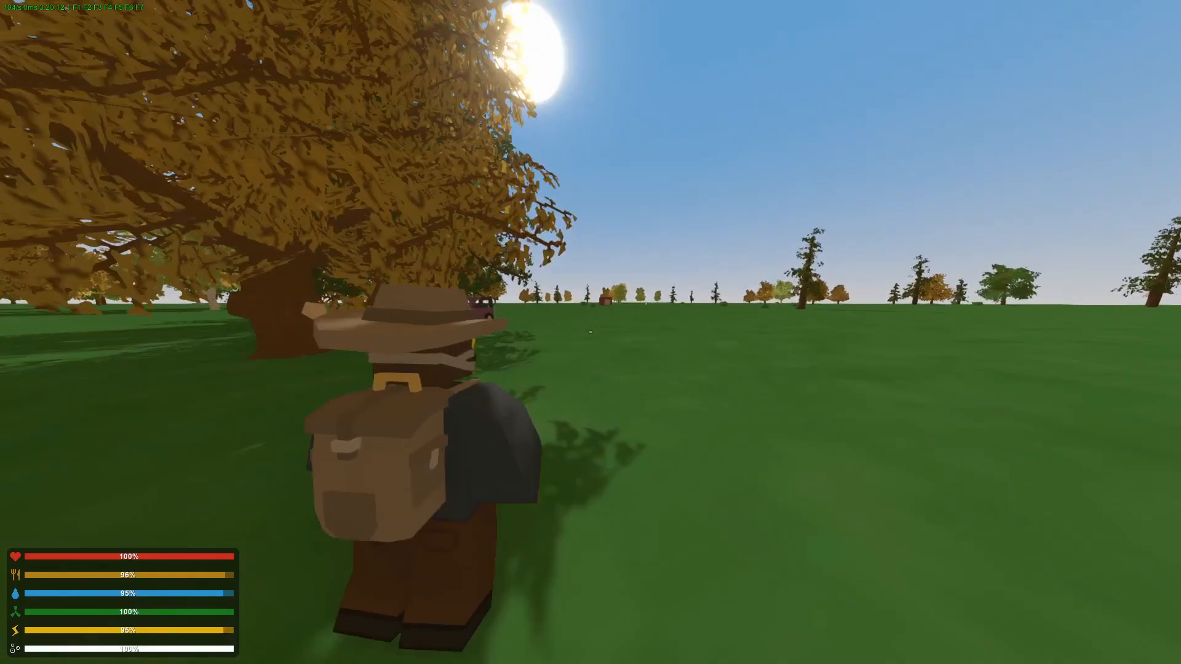
# Respawn from the pause menu and run back to inspect the building's exterior walls and window.
pyautogui.press('Escape')
pyautogui.click(556, 419)
pyautogui.click(610, 564)
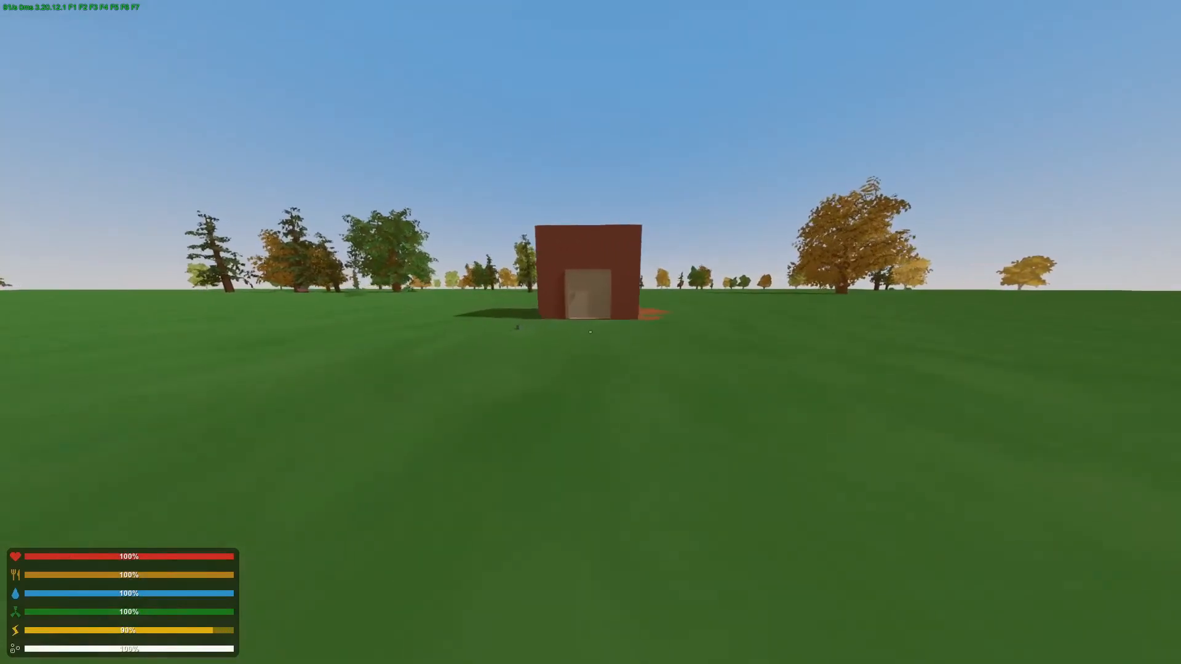
pyautogui.hotkey('shift', 'w')
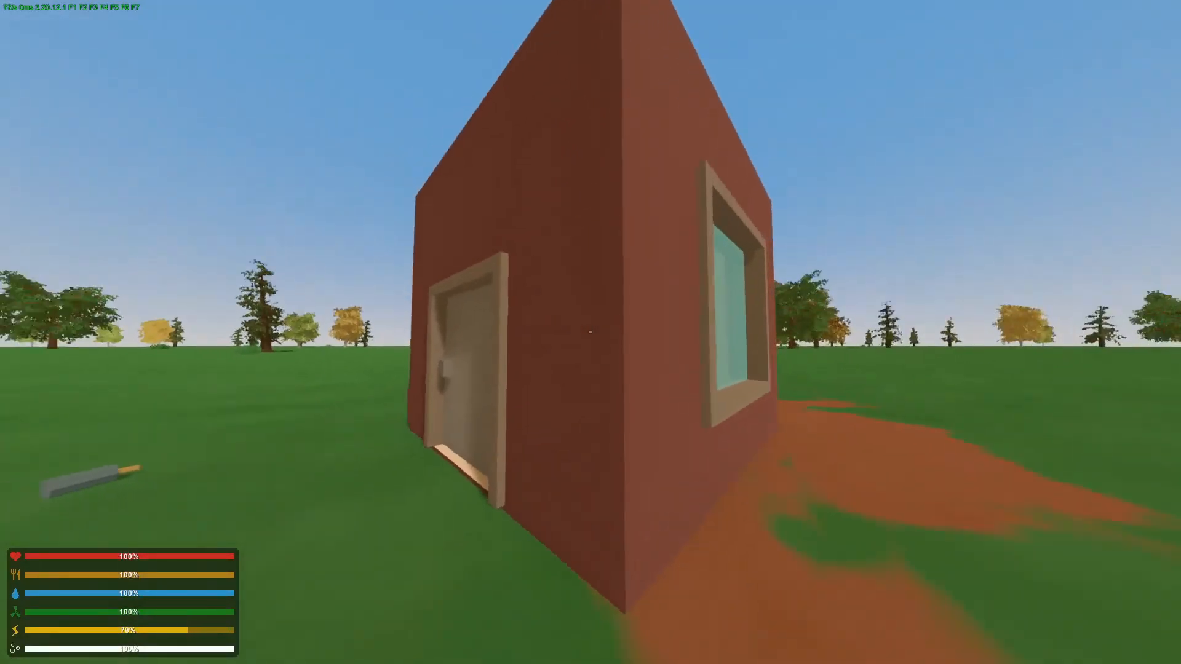
pyautogui.press('w')
pyautogui.press('d')
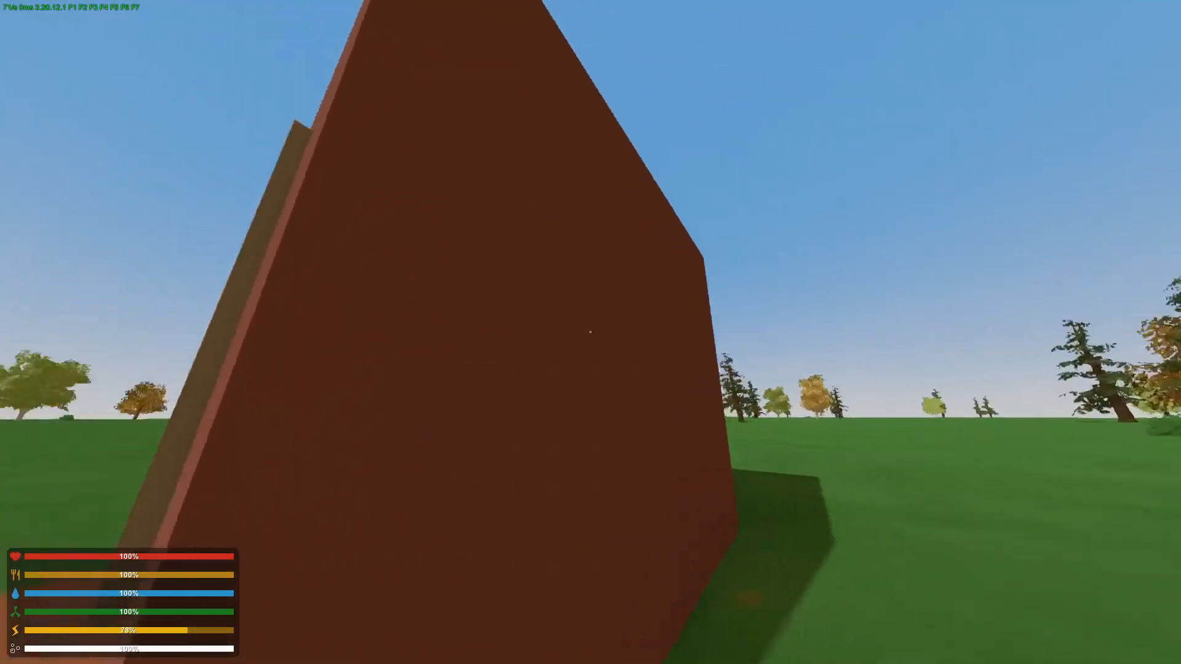